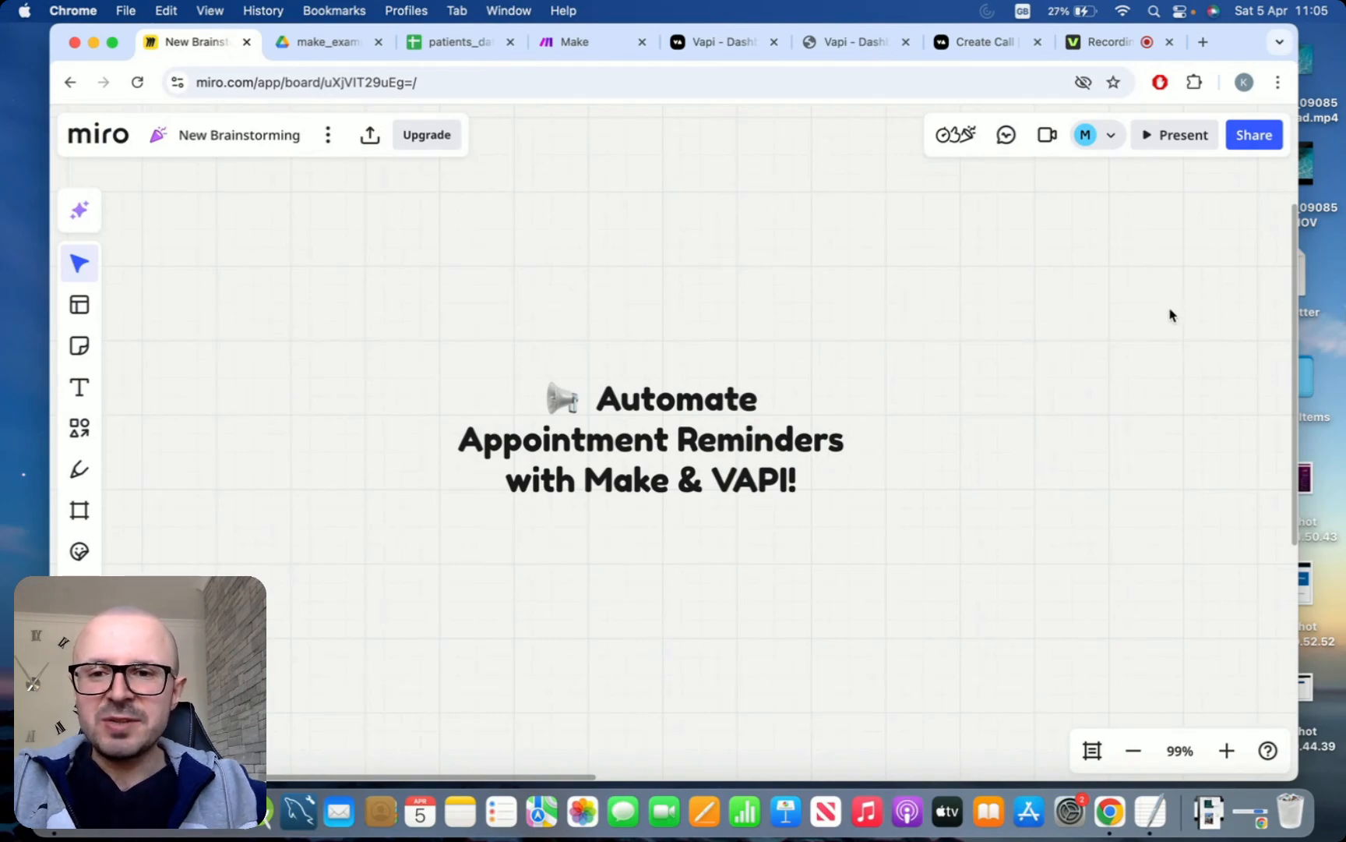
Look over the patients_data spreadsheet, and create a new scenario in Make
click(454, 46)
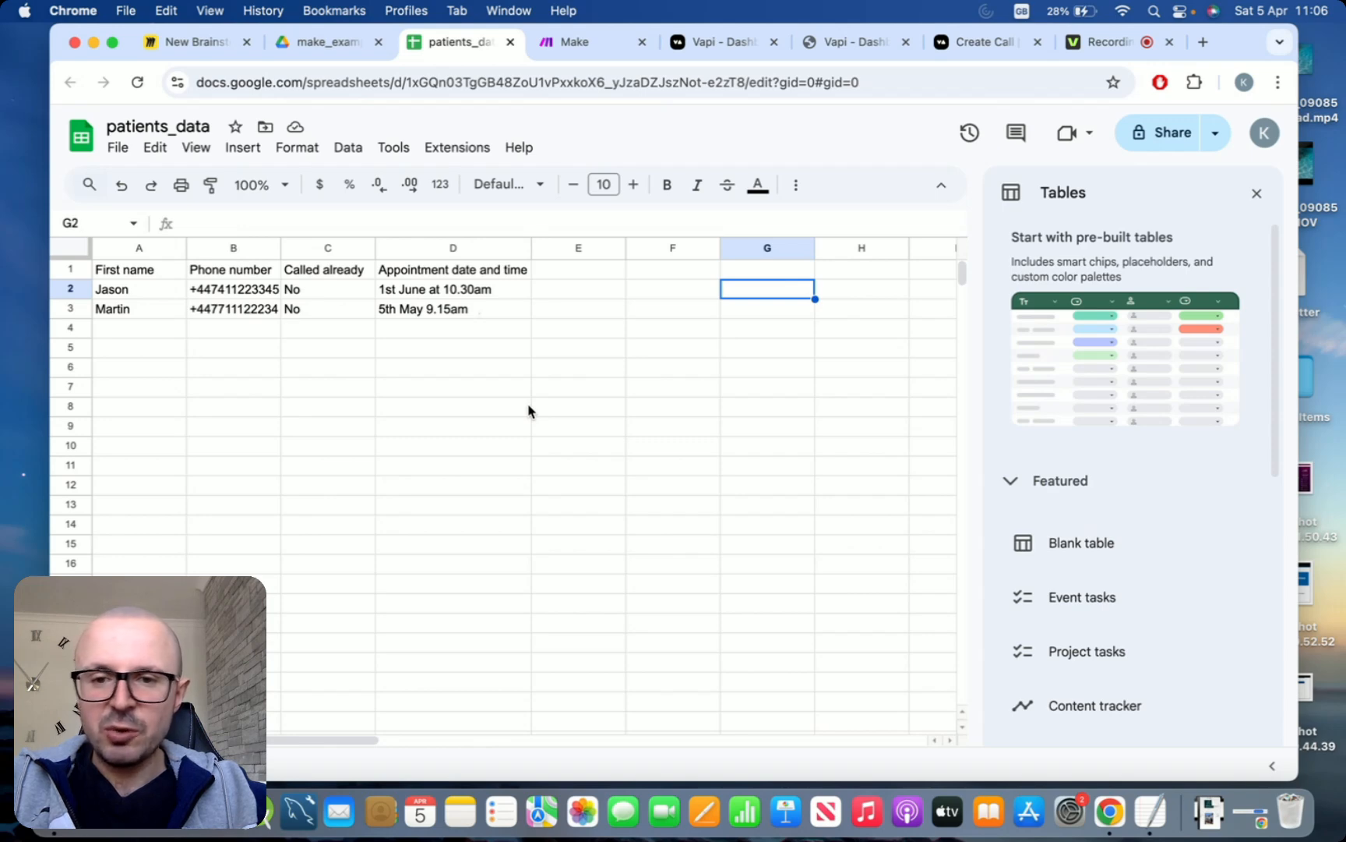
click(591, 47)
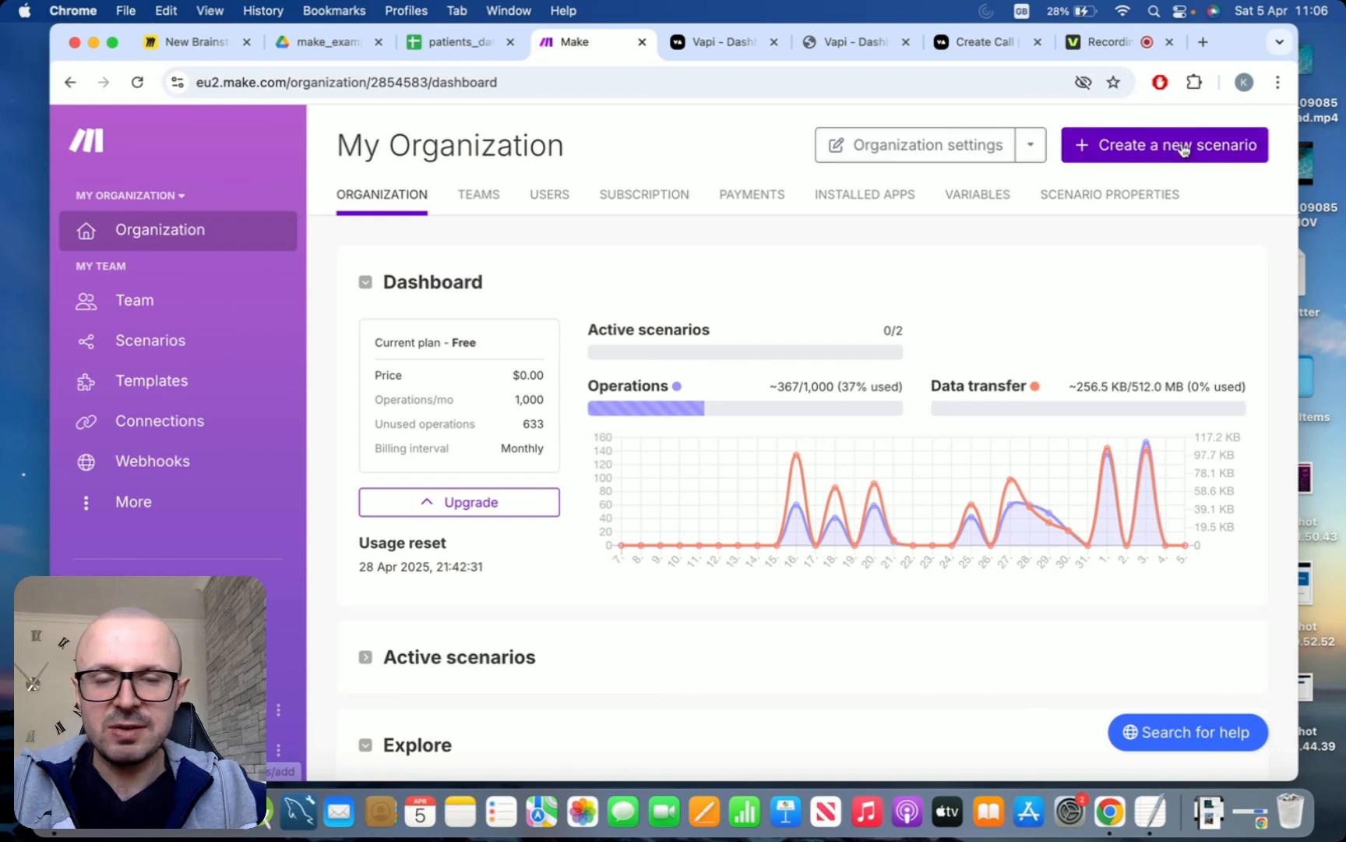
click(1157, 154)
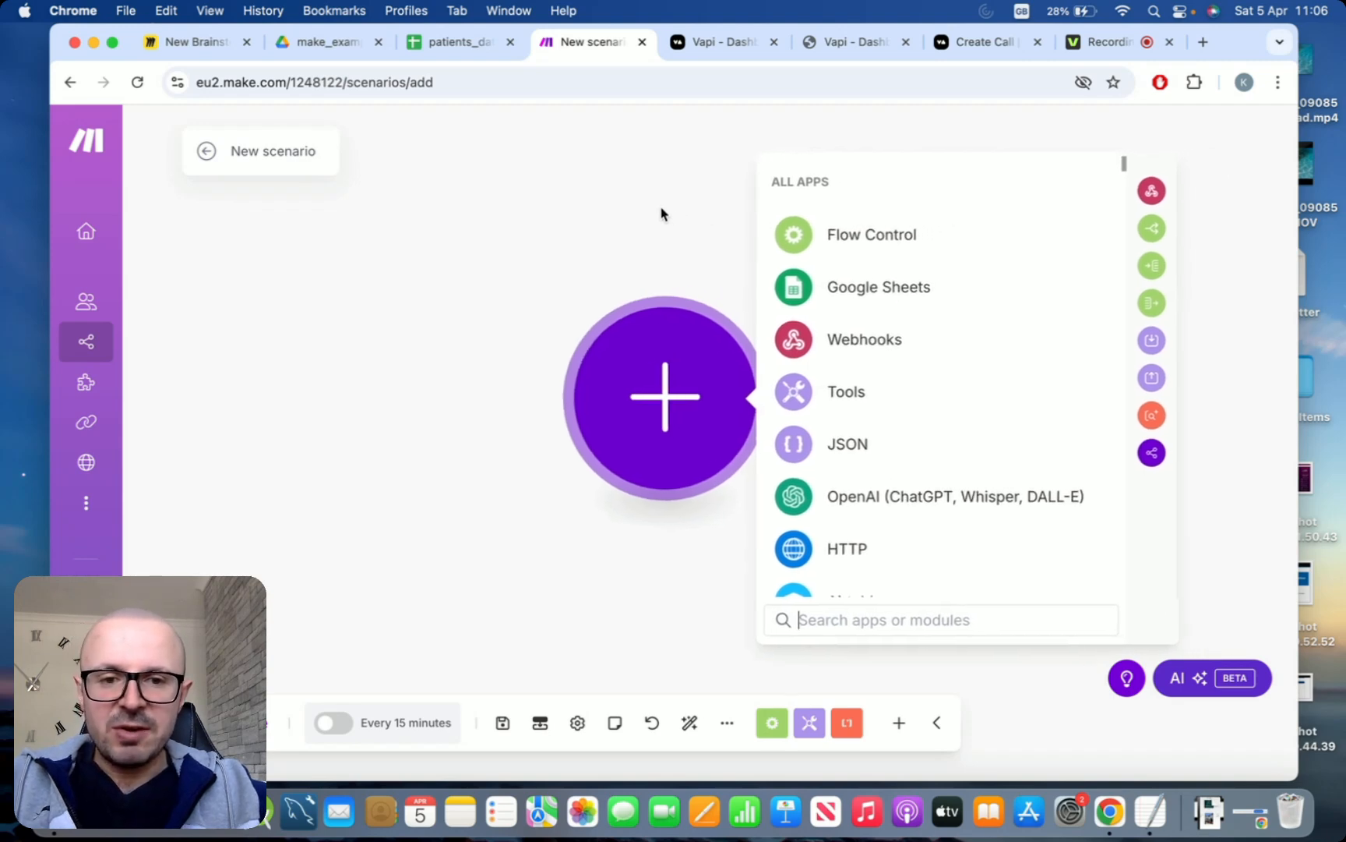
Add a Google Sheets Search Rows module as the scenario's first module
click(849, 286)
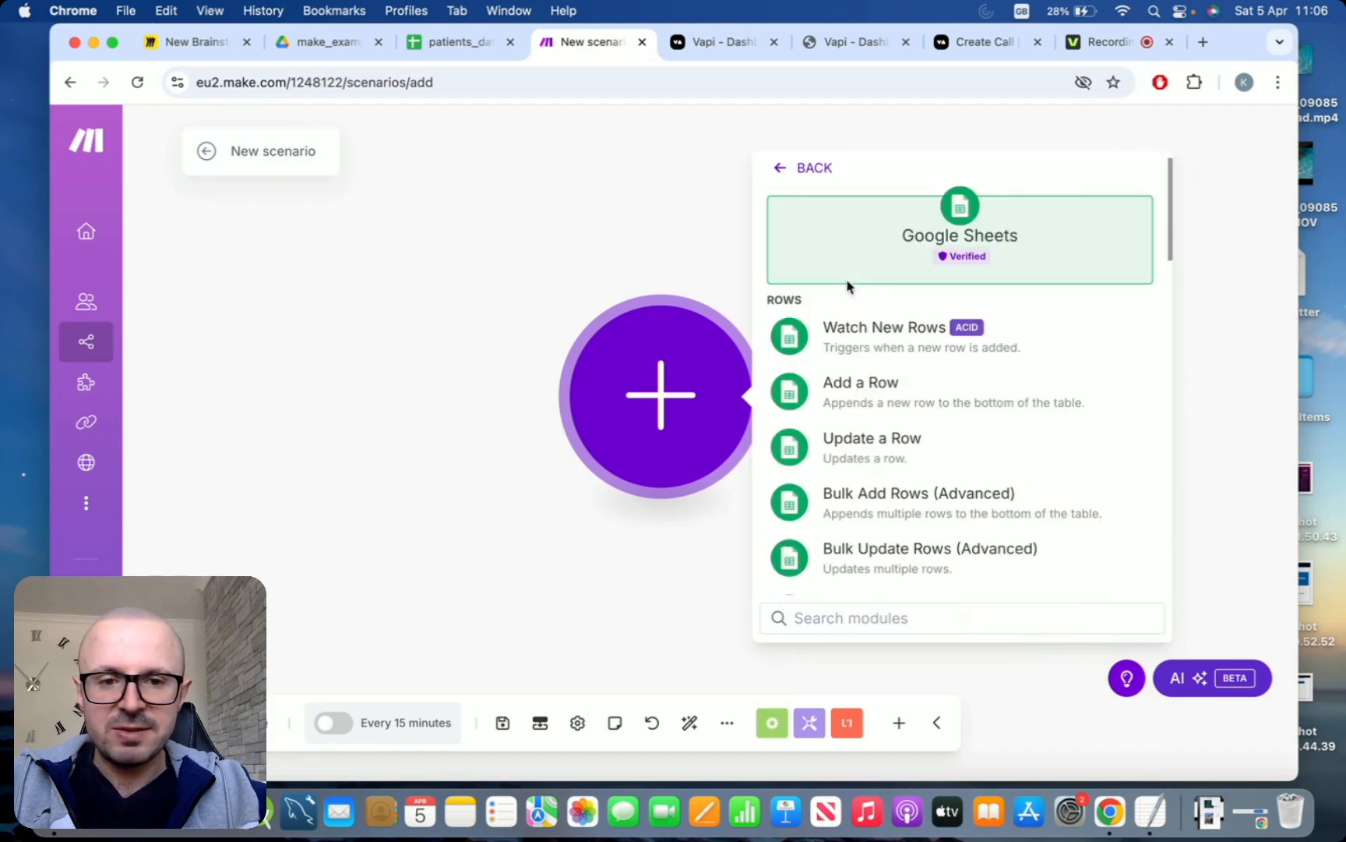
scroll(988, 380, down, 5)
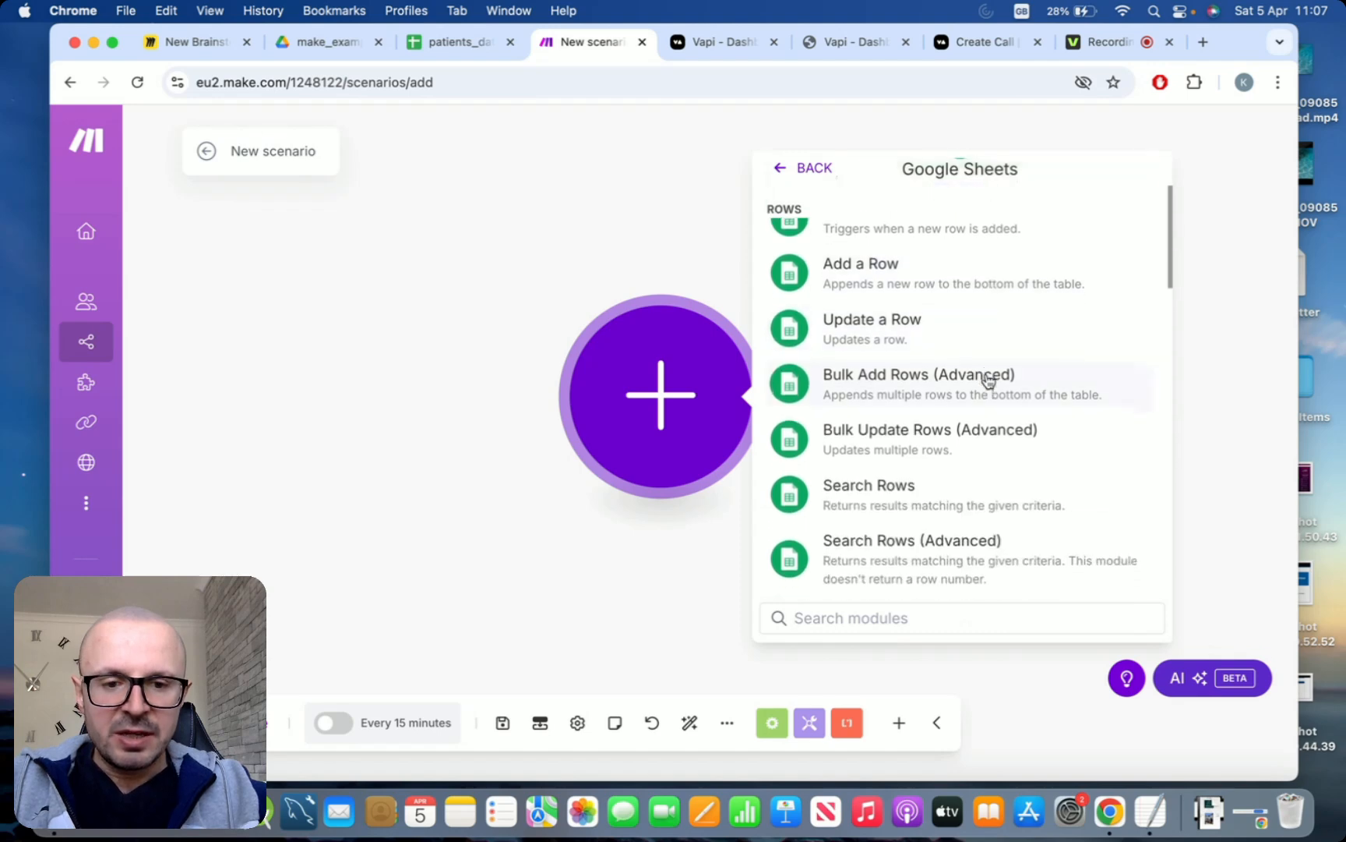
scroll(988, 380, down, 4)
scroll(988, 380, up, 2)
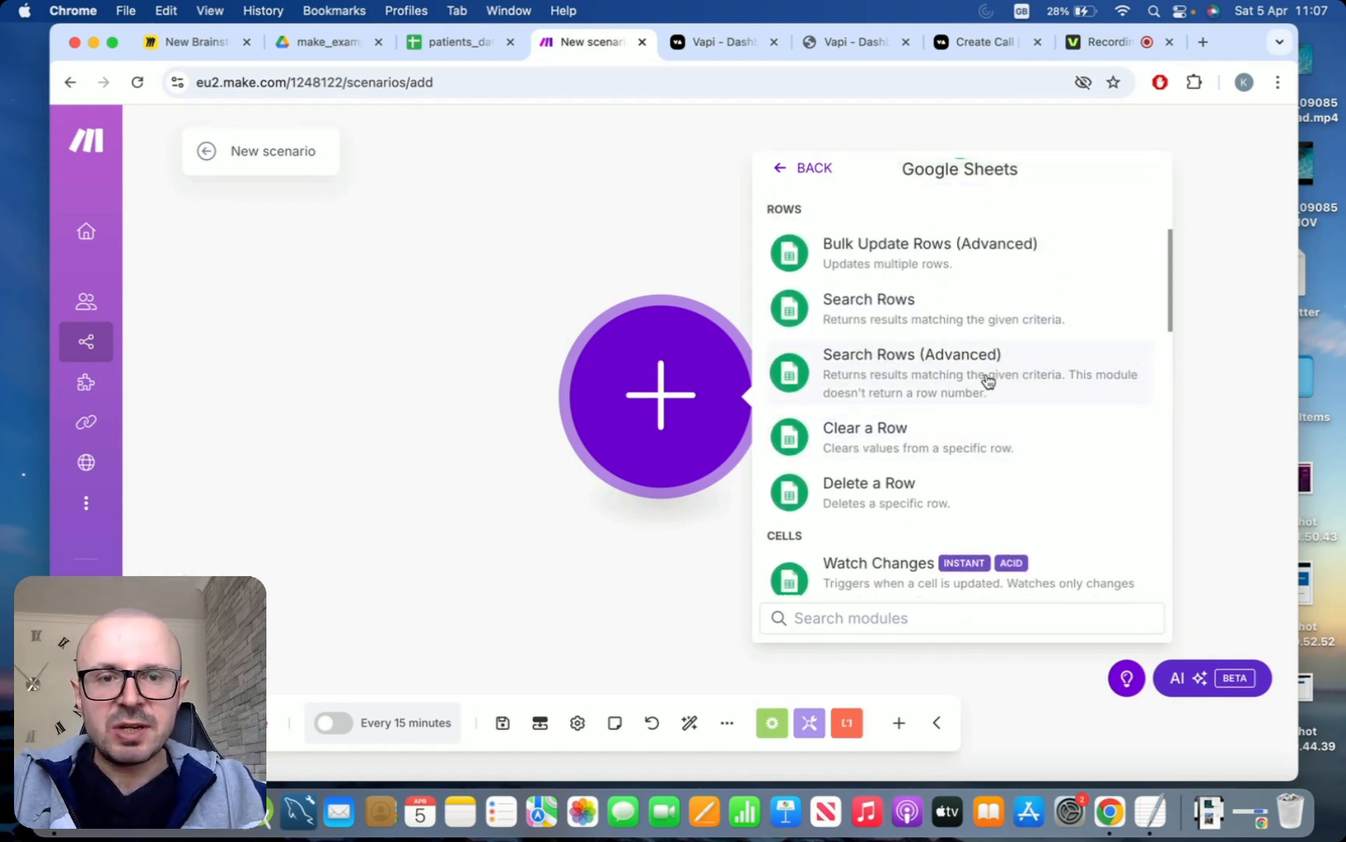
scroll(1041, 327, up, 1)
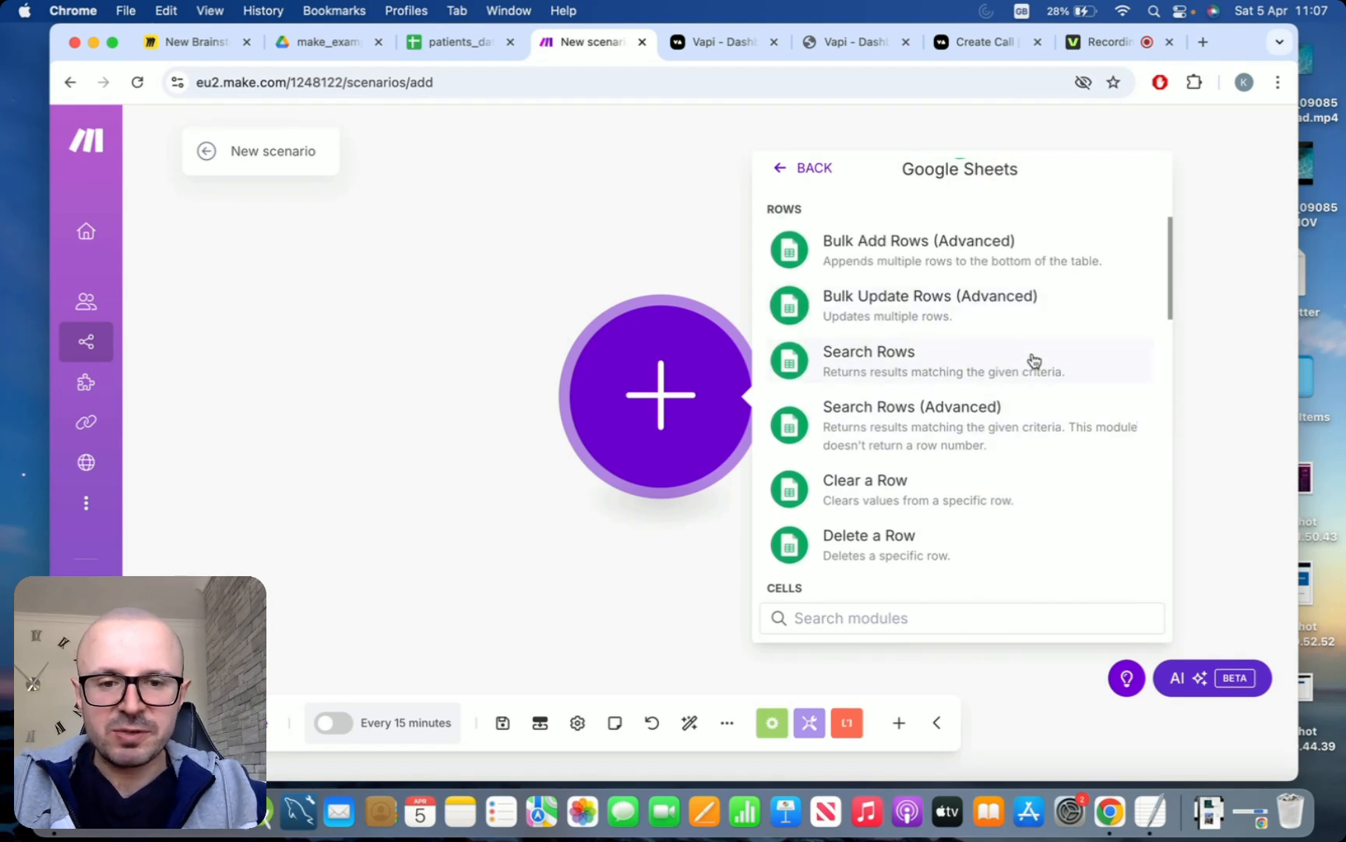
click(901, 363)
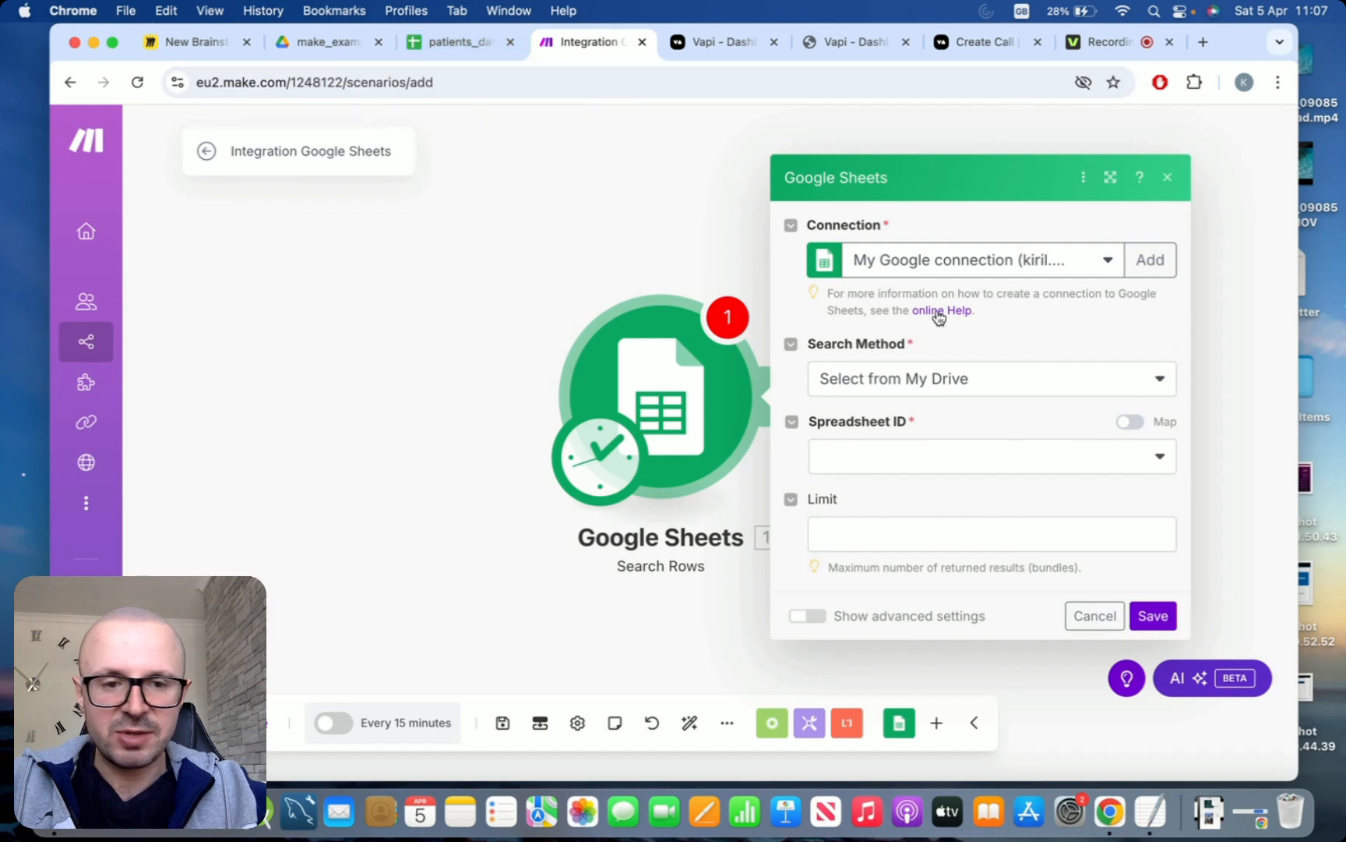
Set the module to search Sheet1 of the patients_data spreadsheet, selected from My Drive
click(1161, 379)
click(1127, 398)
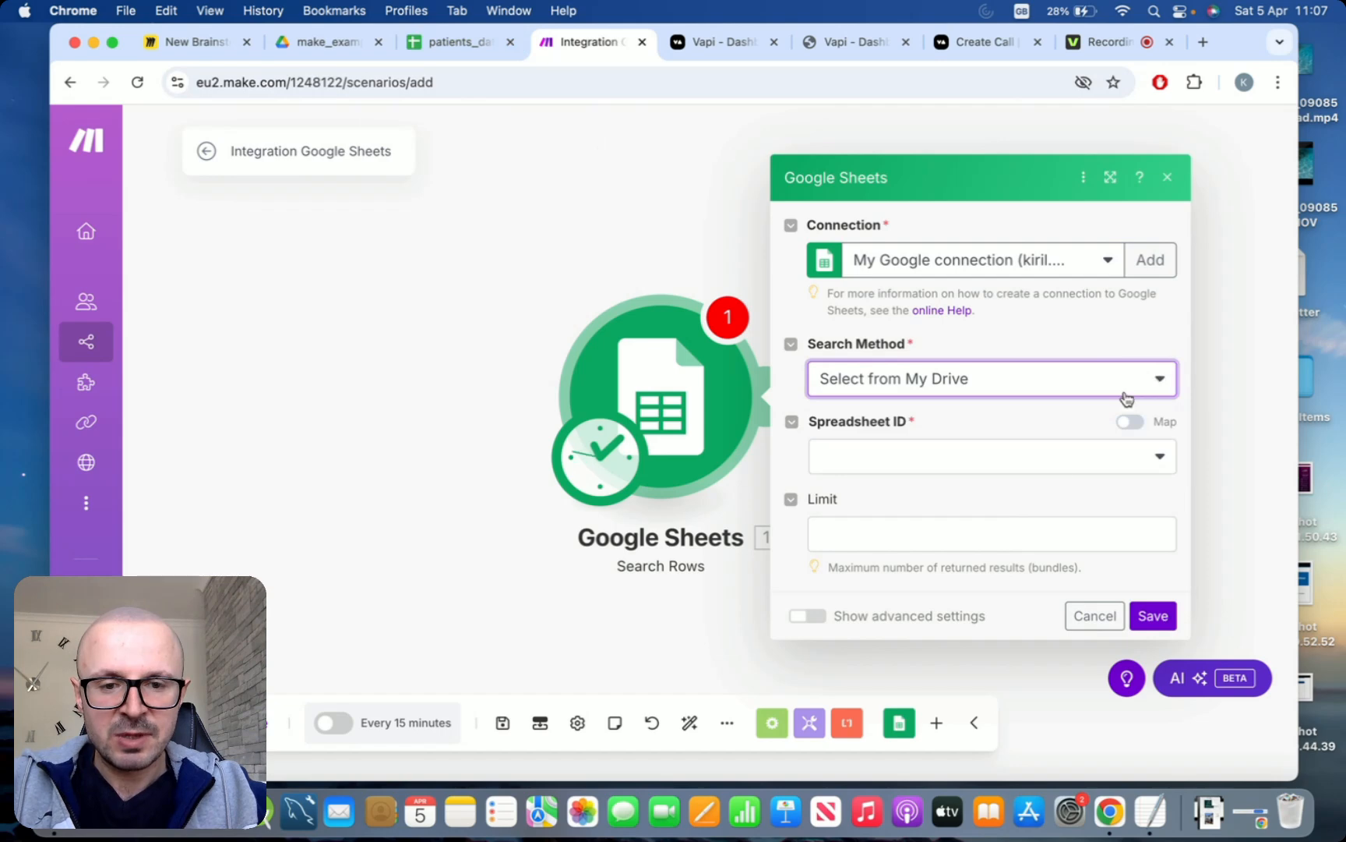
click(1145, 461)
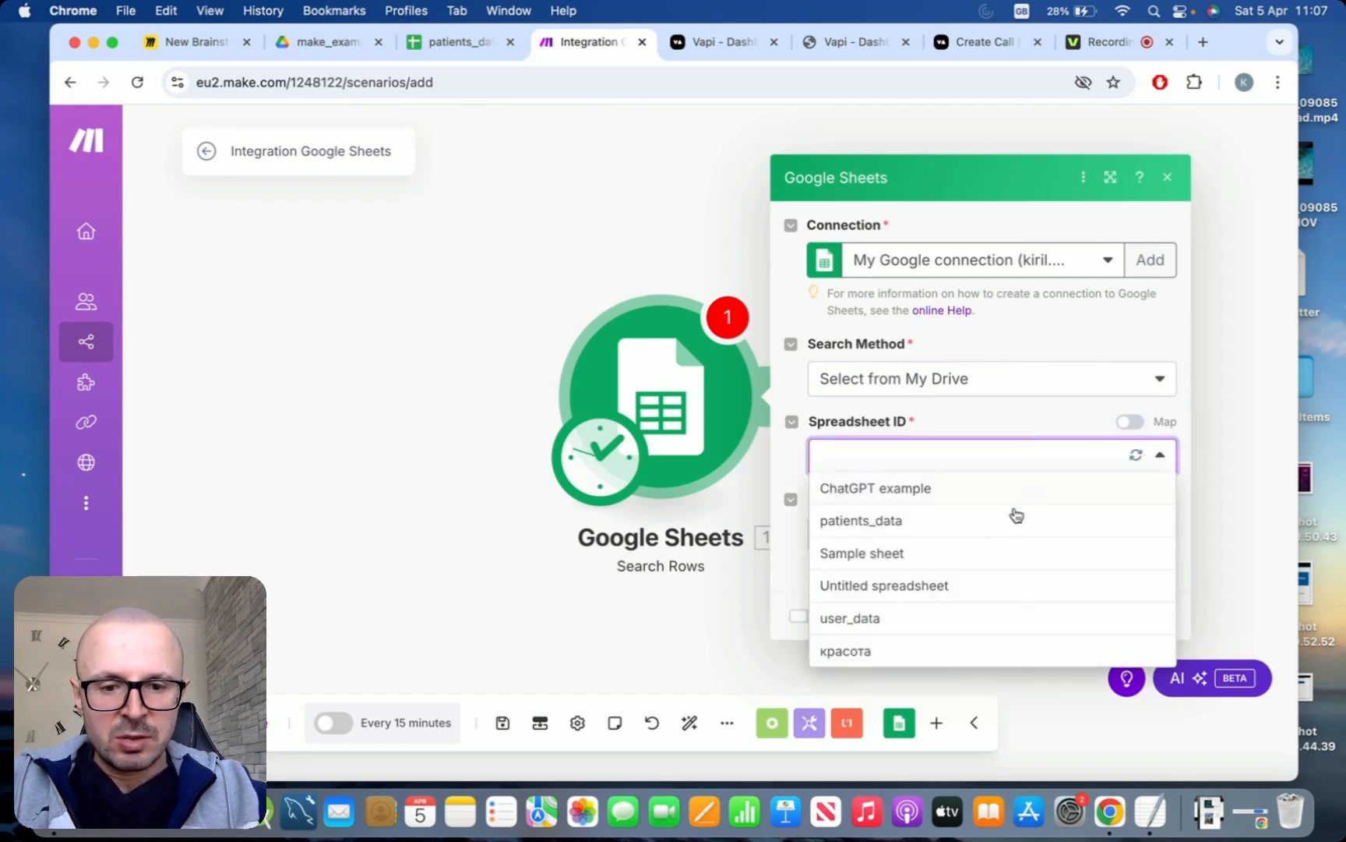
click(966, 527)
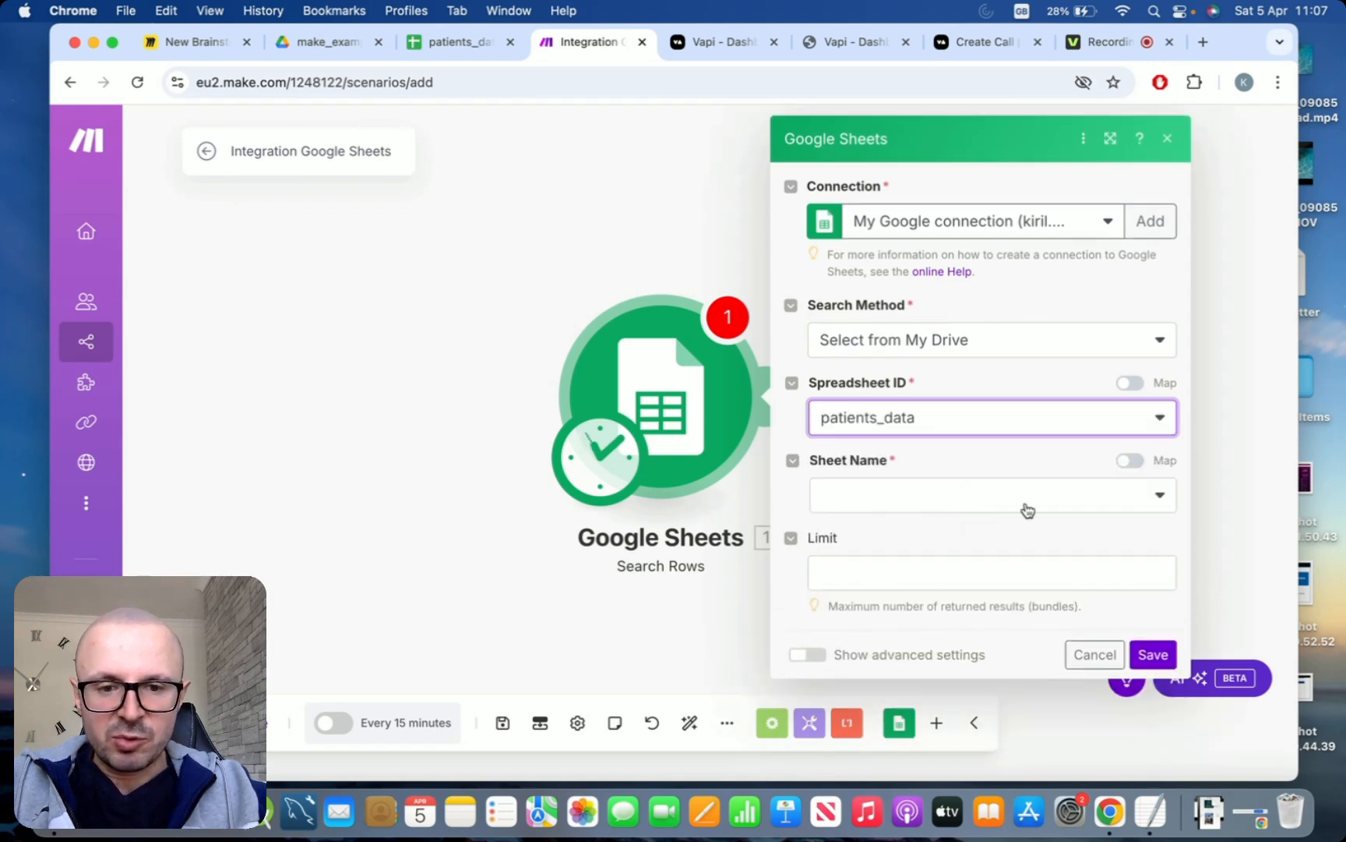
click(1161, 500)
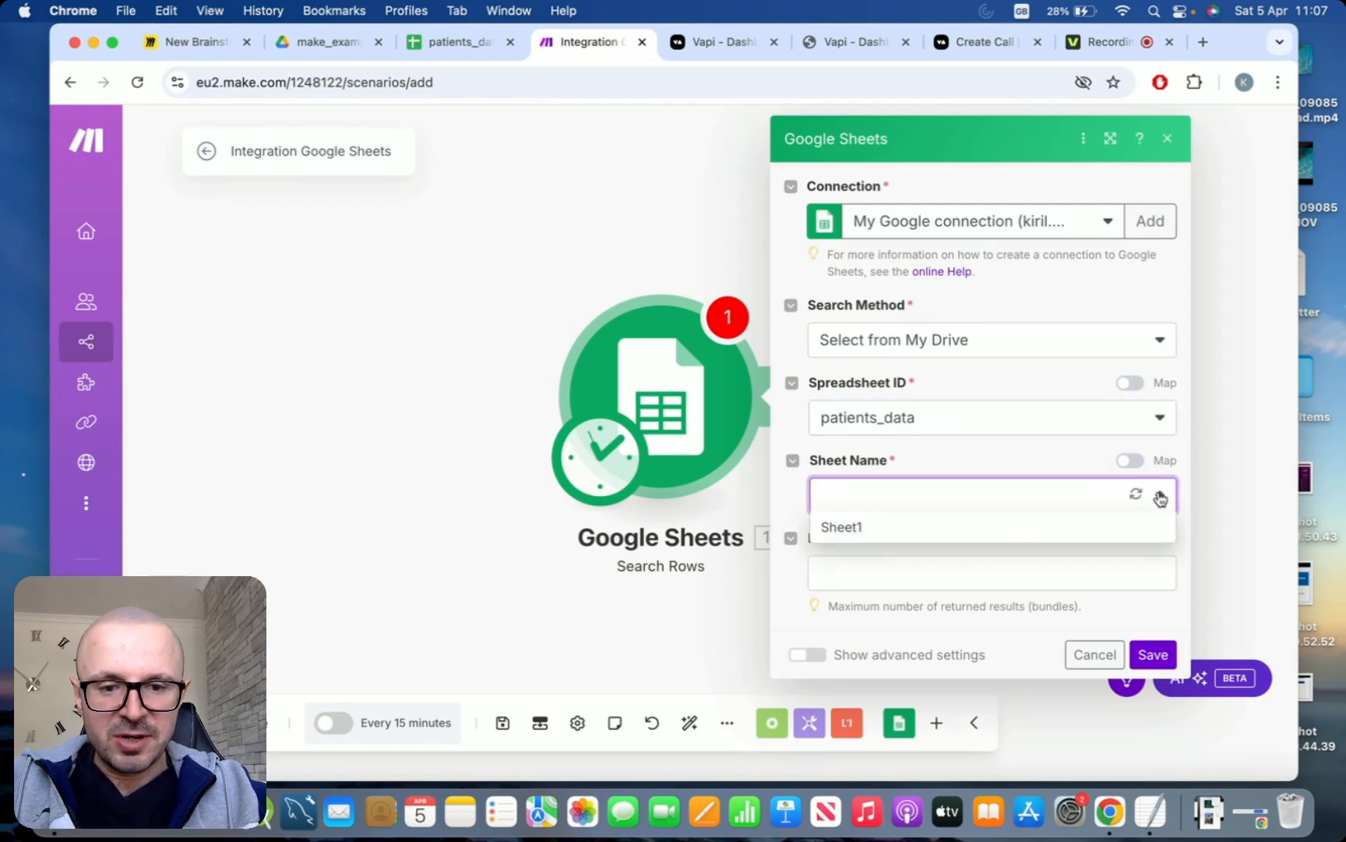
click(1043, 518)
Filter the rows so that Called already (C) is equal to No
scroll(1058, 442, down, 2)
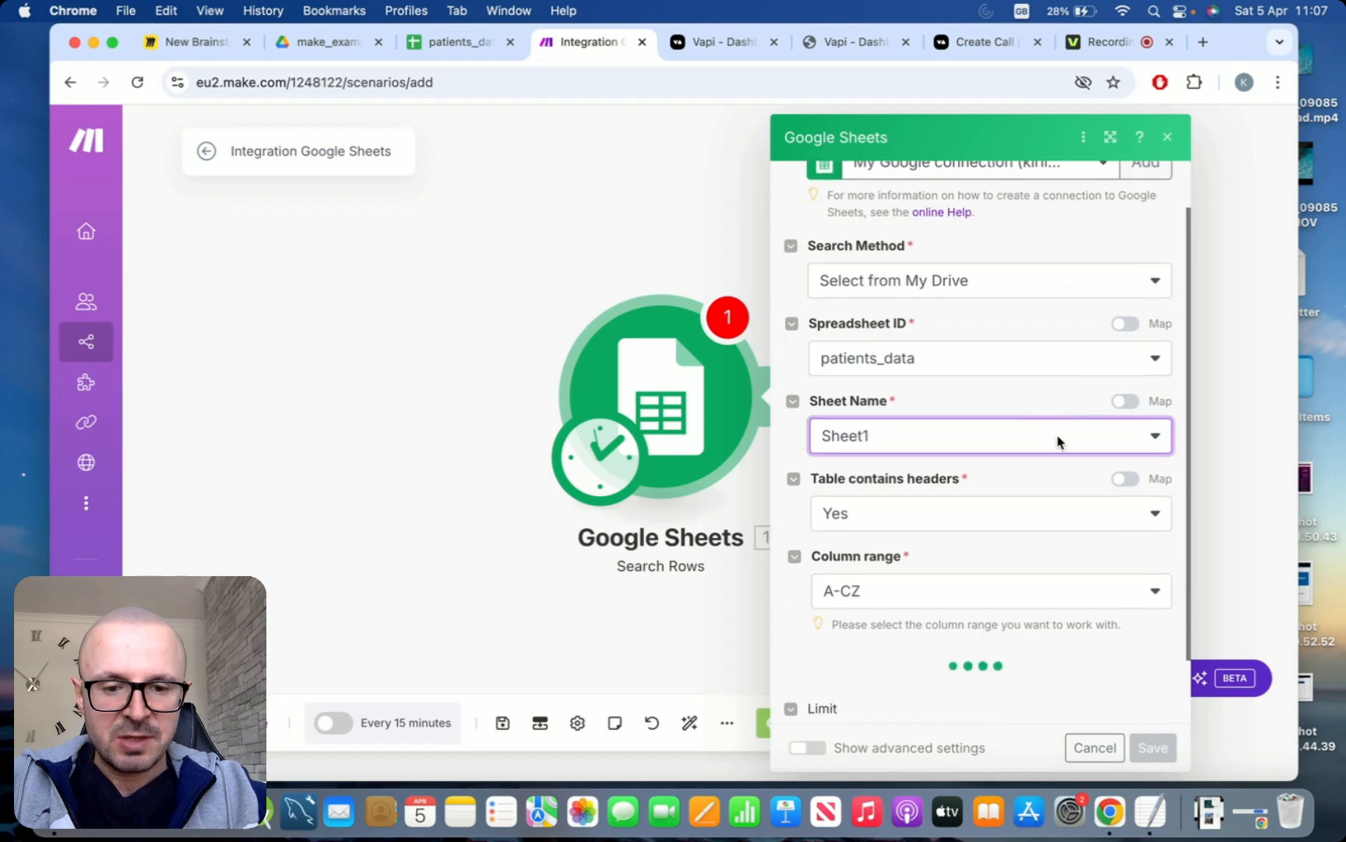
scroll(1058, 442, down, 5)
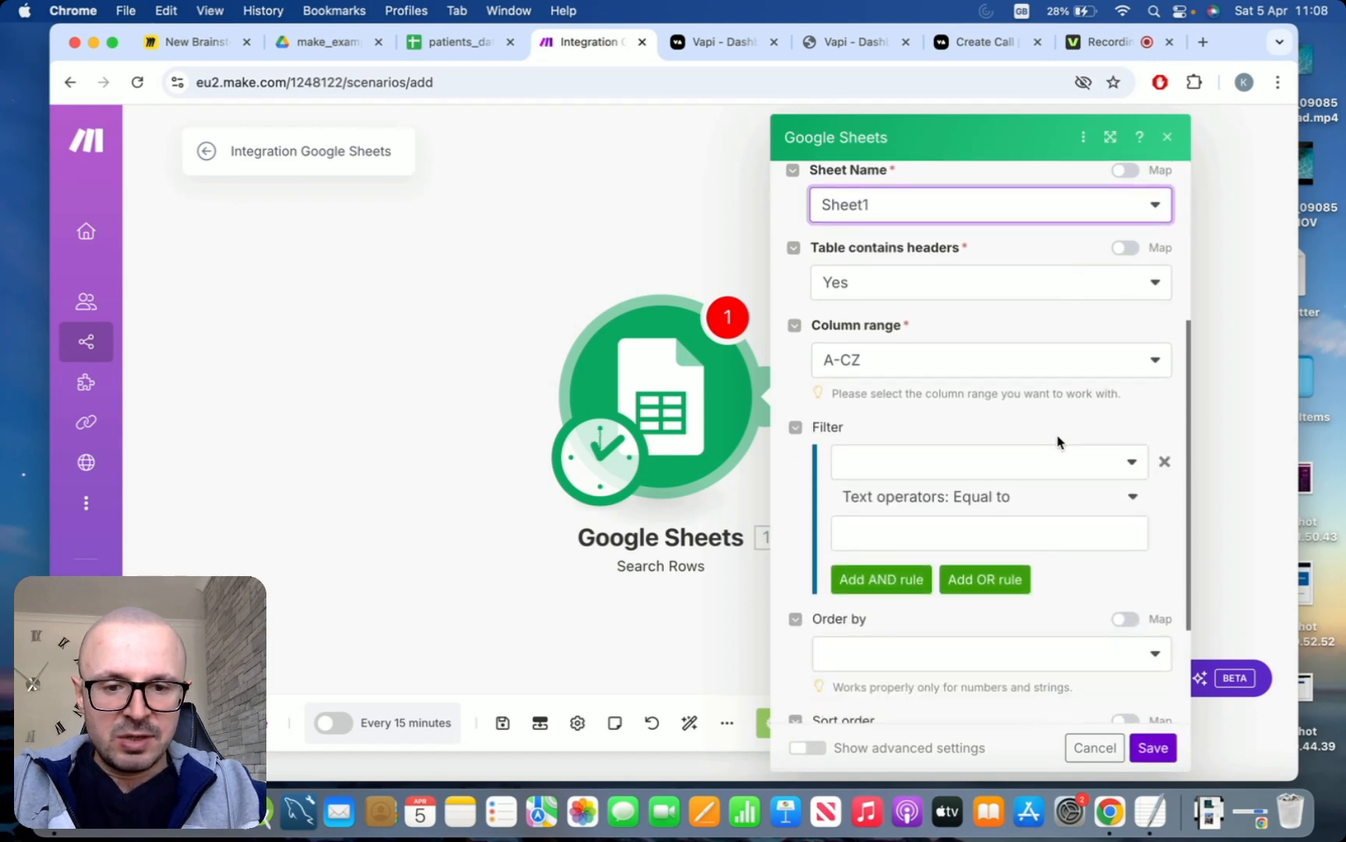
scroll(1058, 442, up, 2)
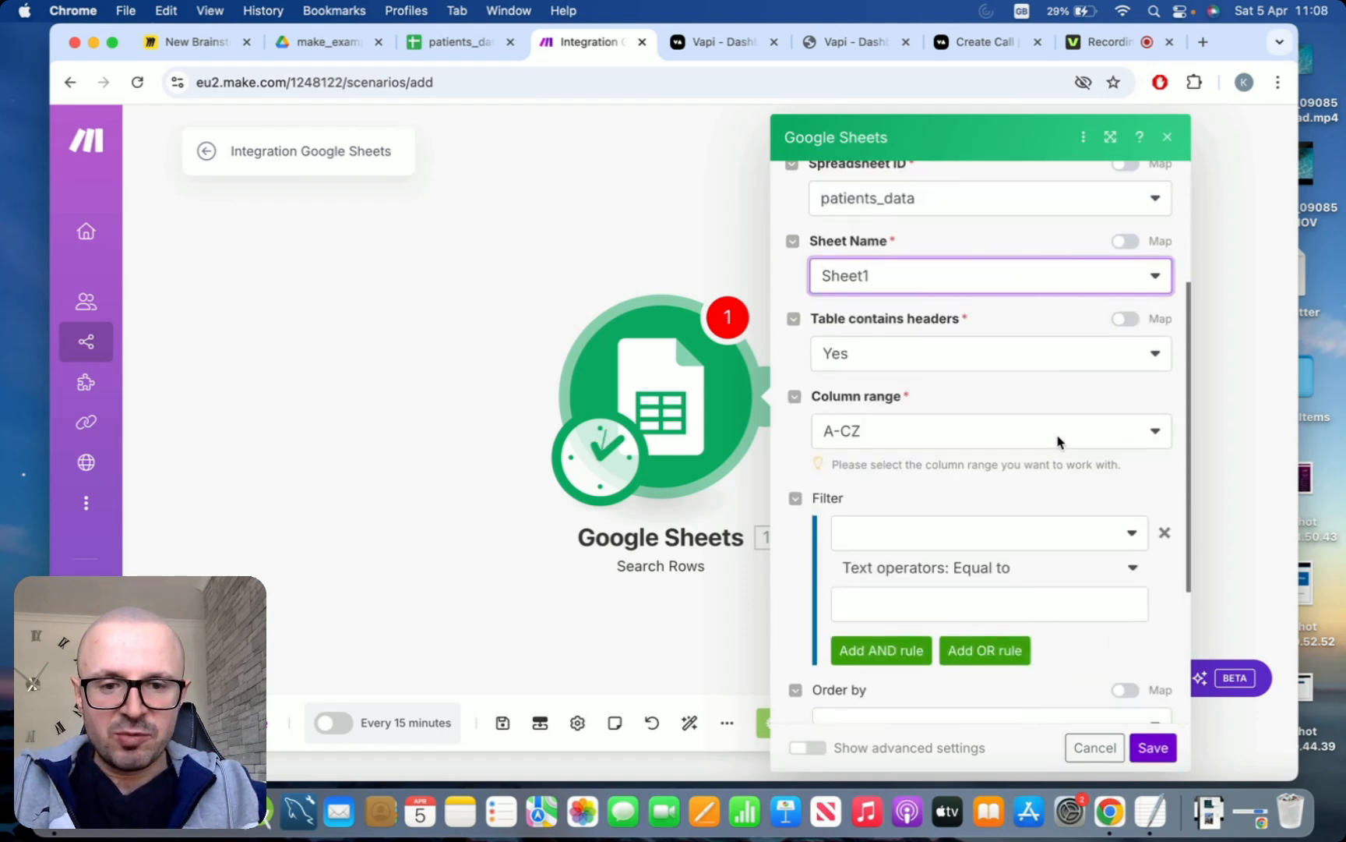
scroll(1059, 442, down, 2)
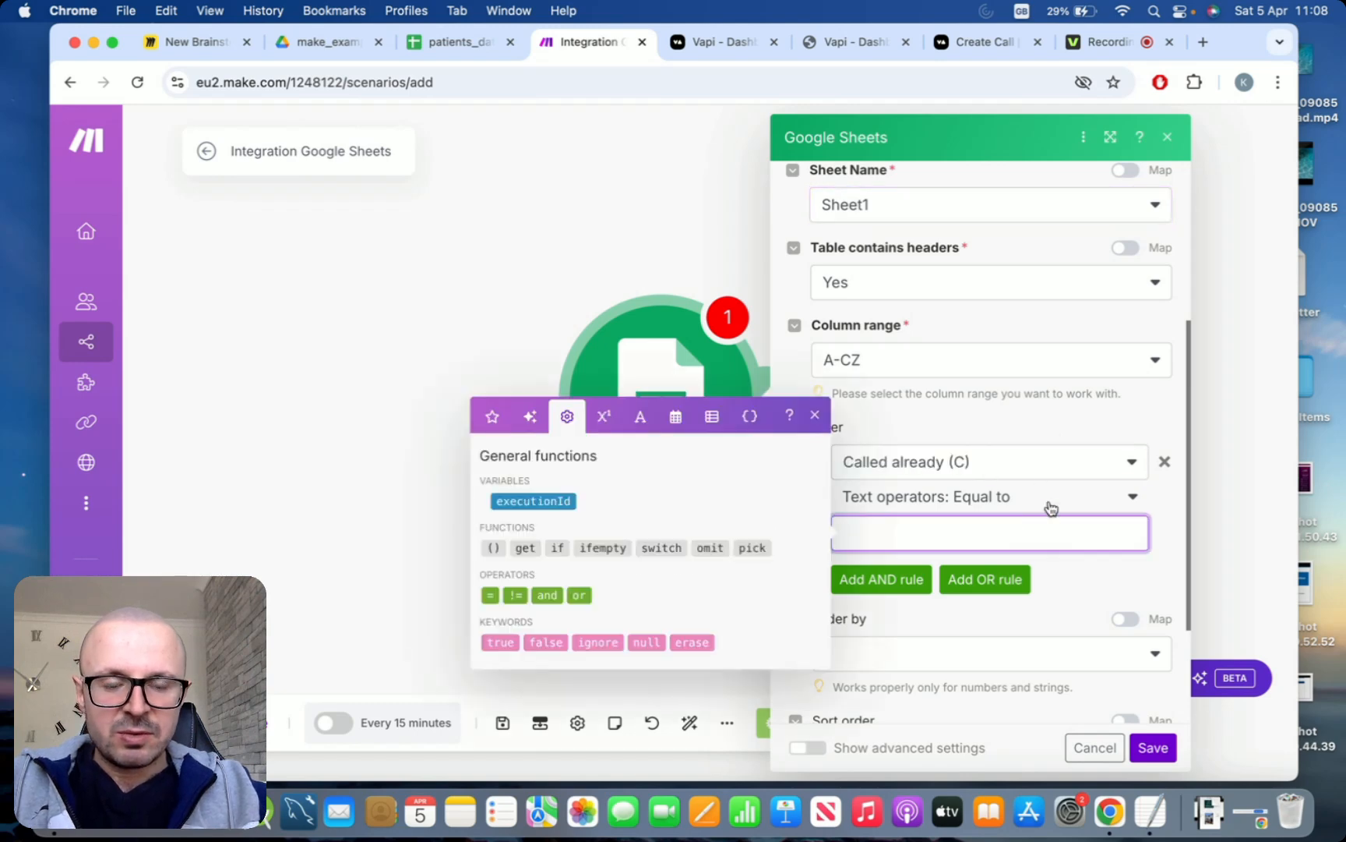
click(1051, 436)
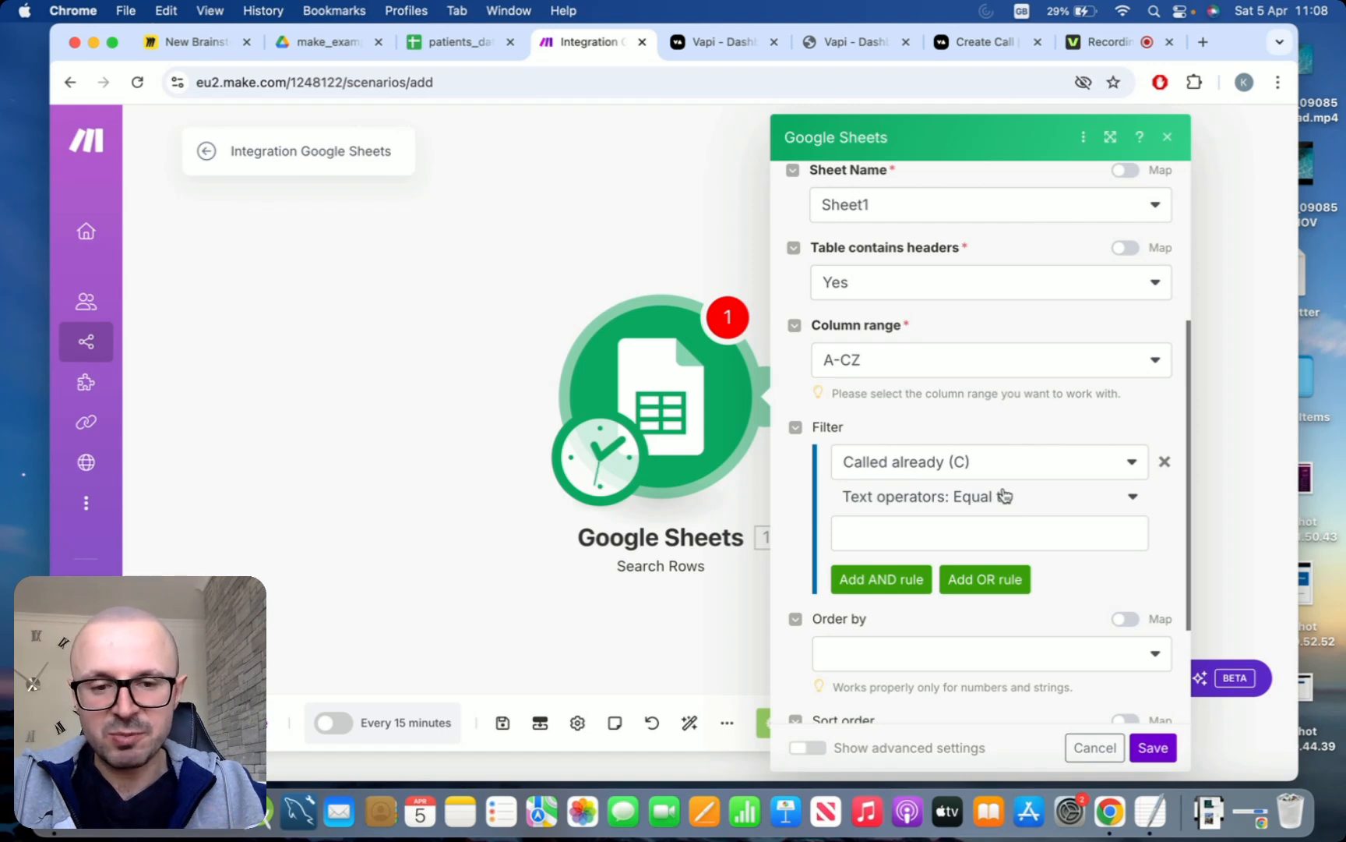
click(938, 529)
text(No)
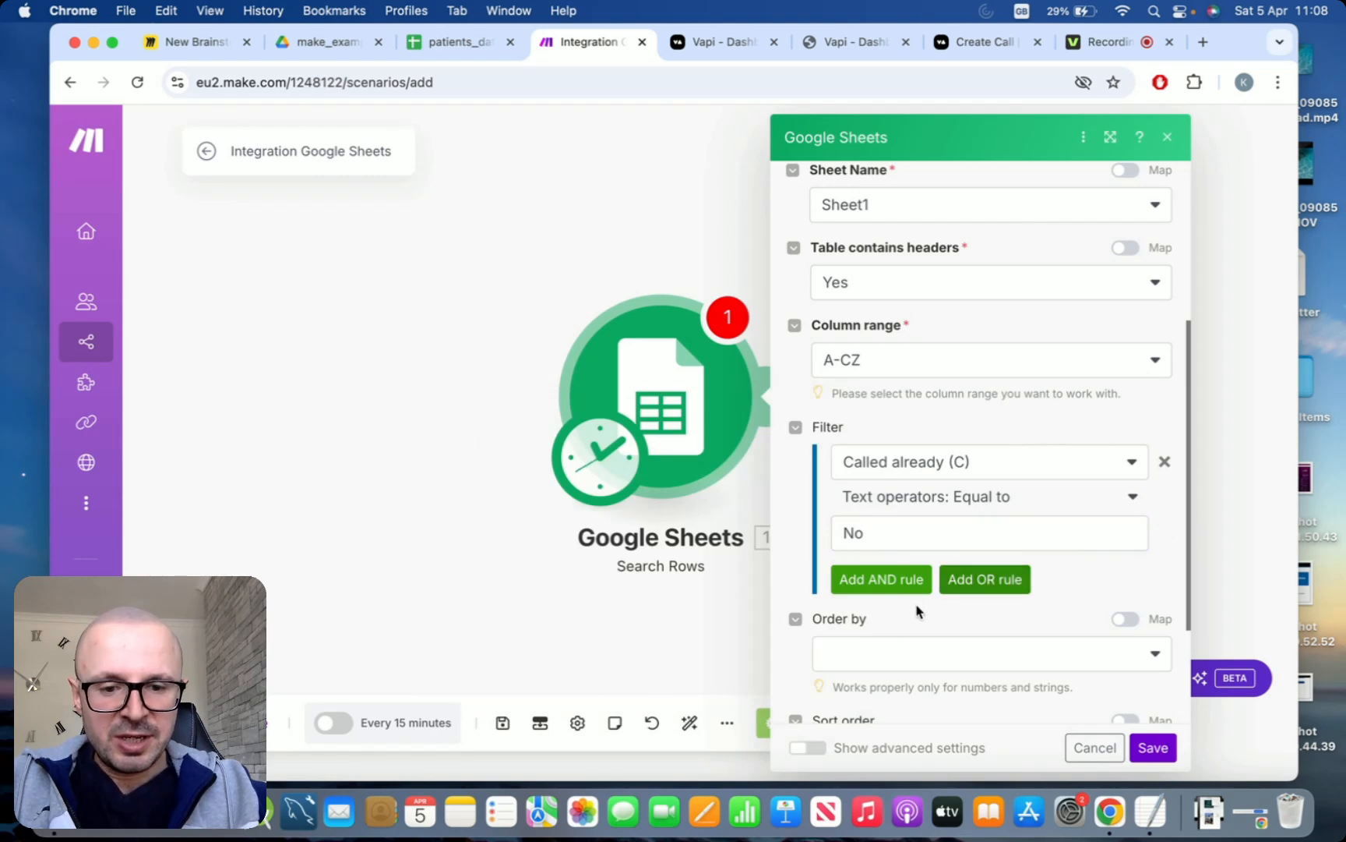
Add an AND rule to the filter requiring that First name (A) exists
click(872, 580)
scroll(1008, 613, down, 2)
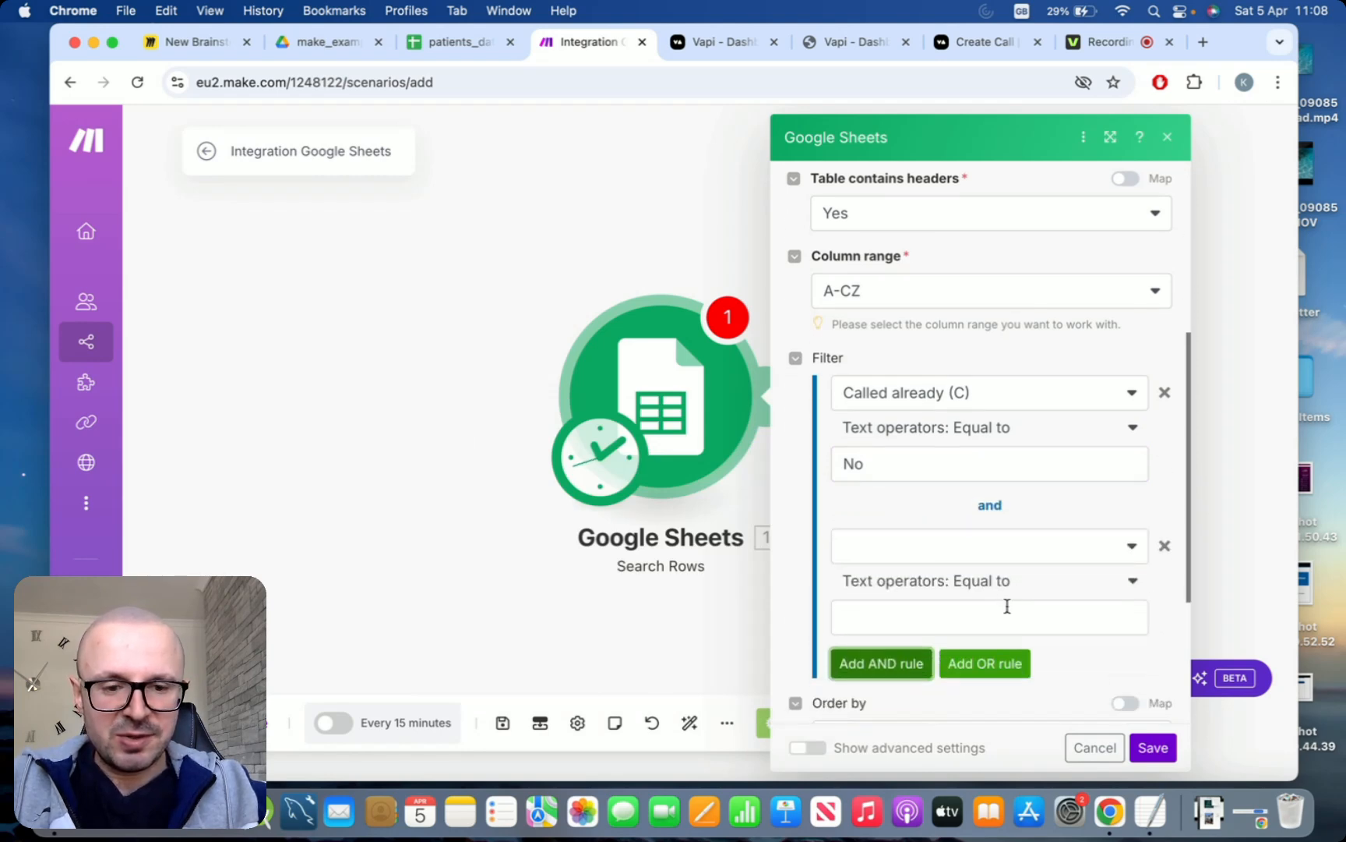
click(1097, 558)
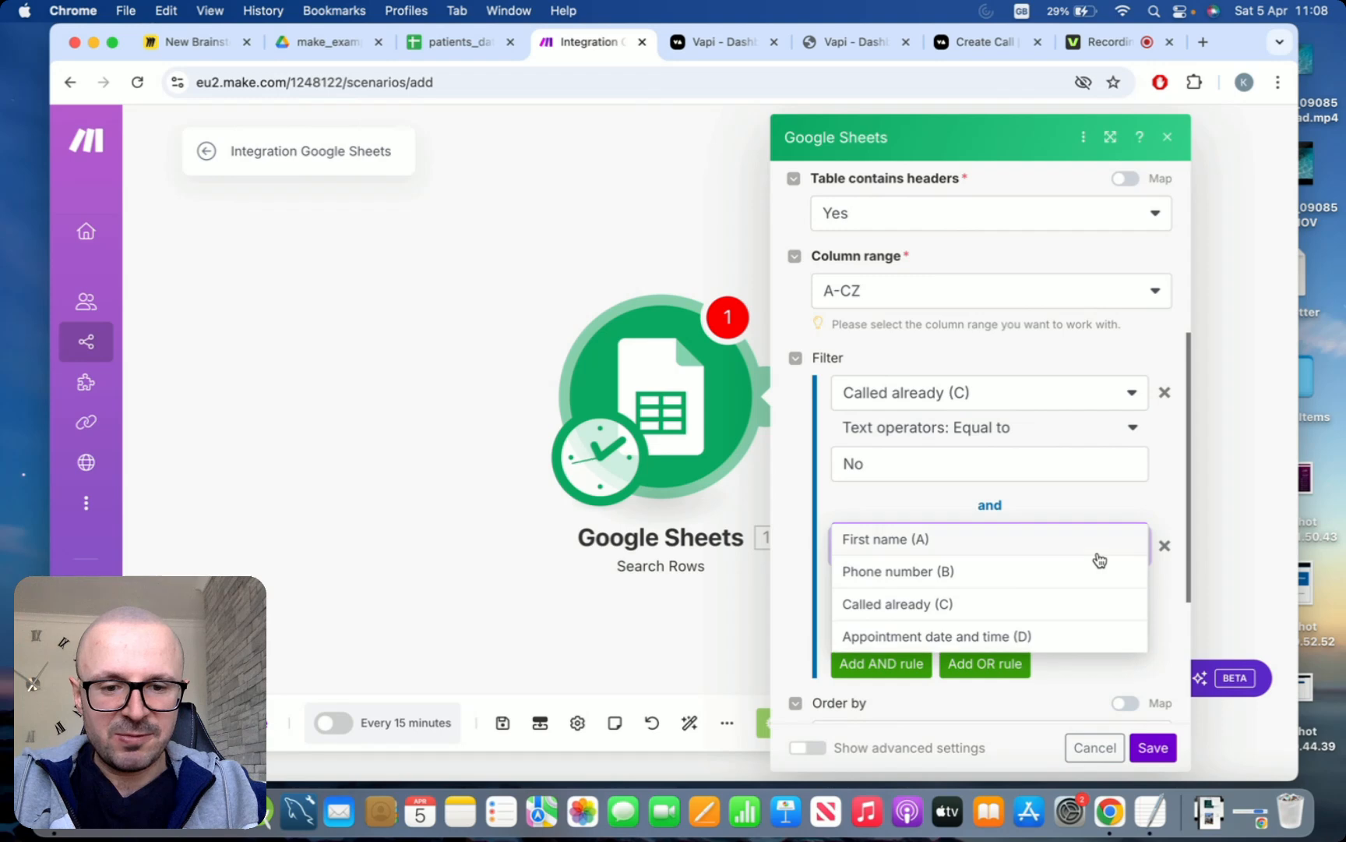
click(1027, 549)
click(1122, 586)
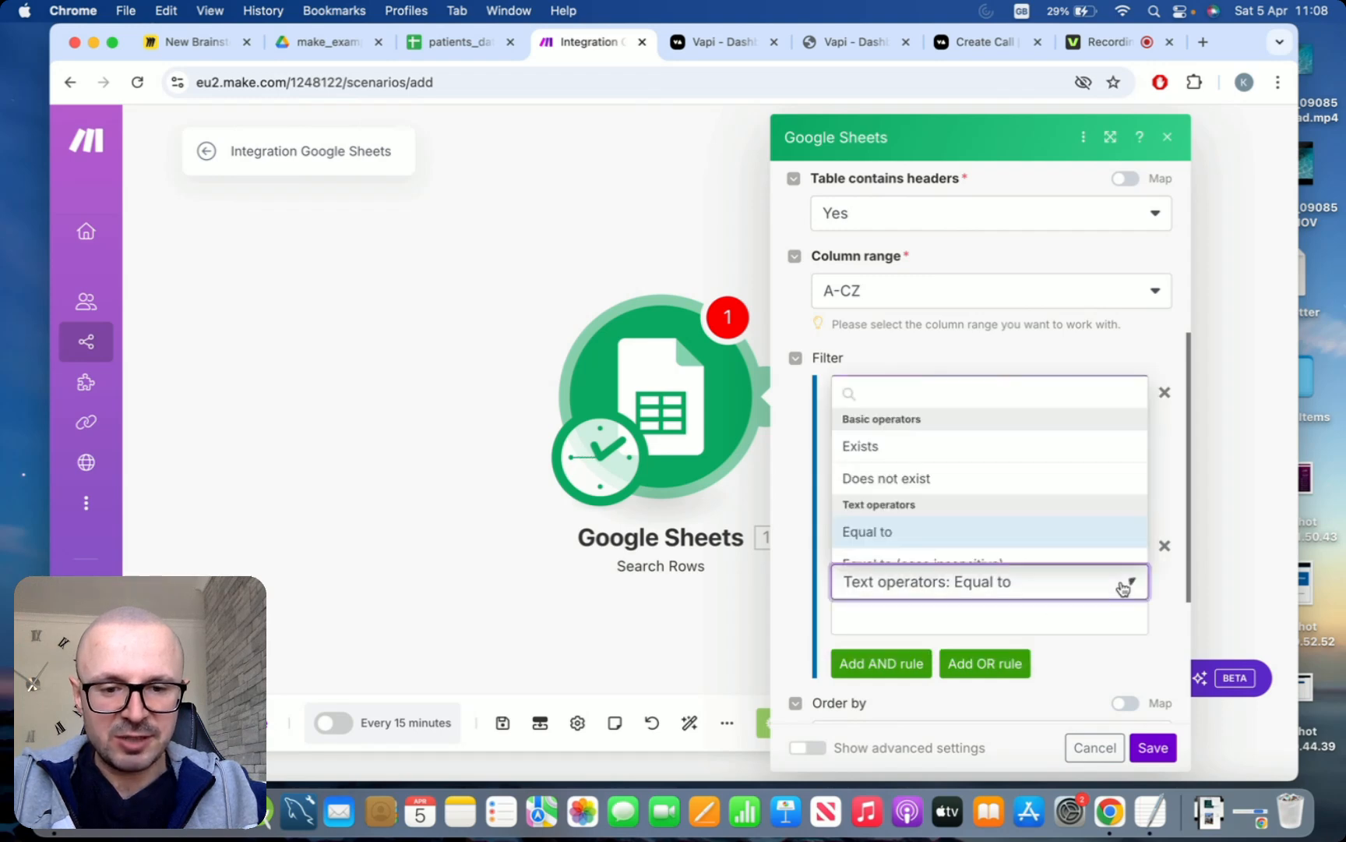
click(1059, 445)
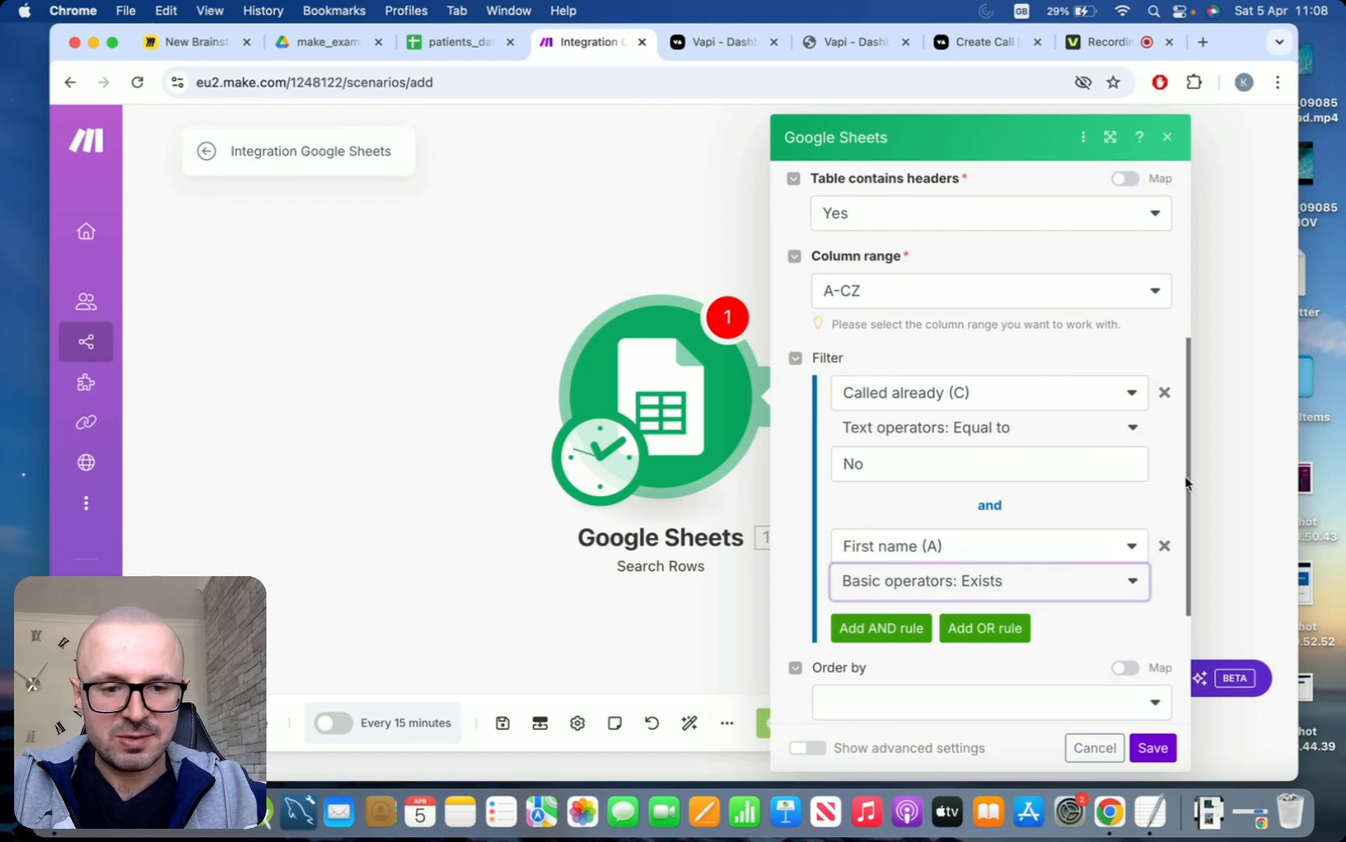
Limit the row search to 1 returned result and save the Search Rows module
scroll(1165, 476, down, 2)
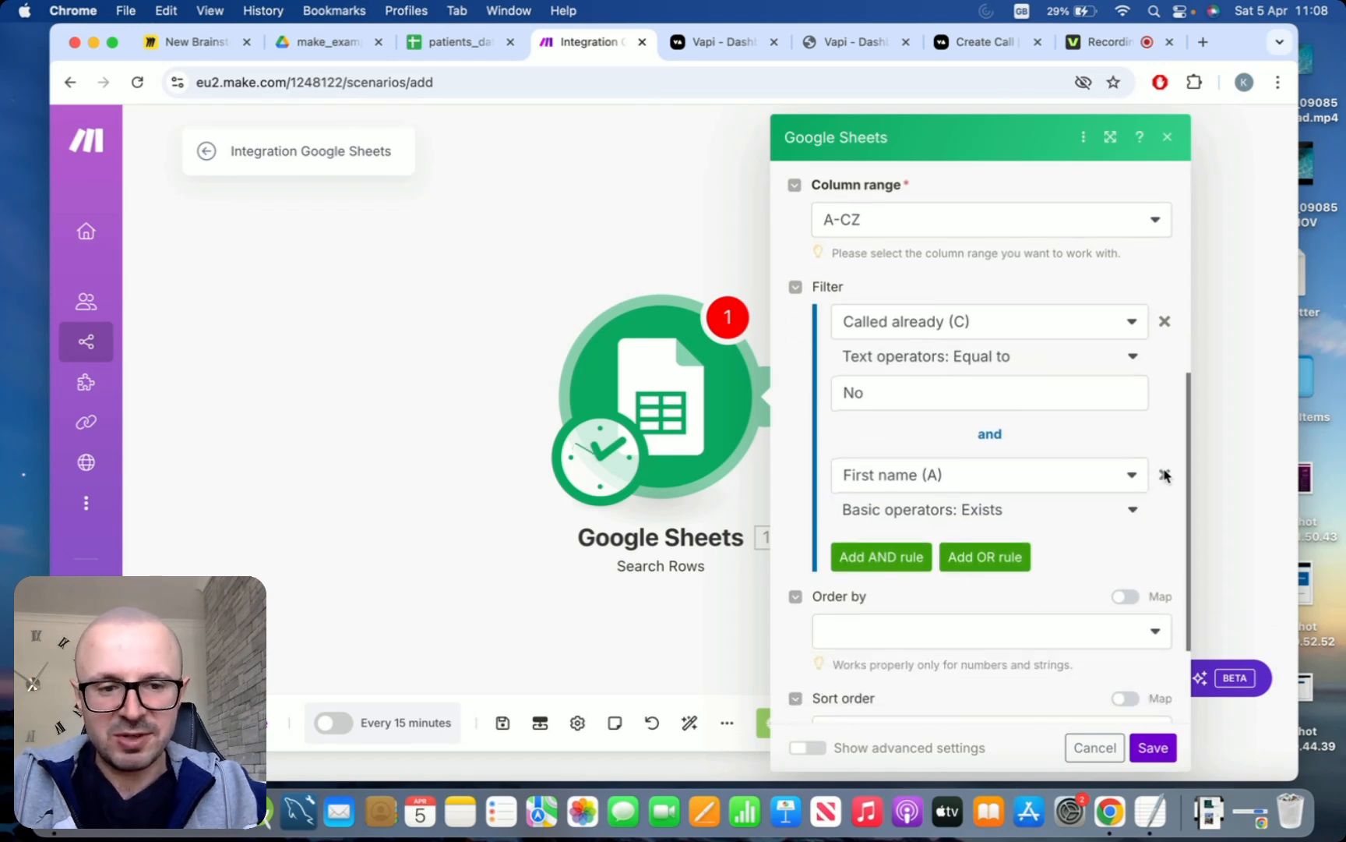
scroll(1163, 475, up, 1)
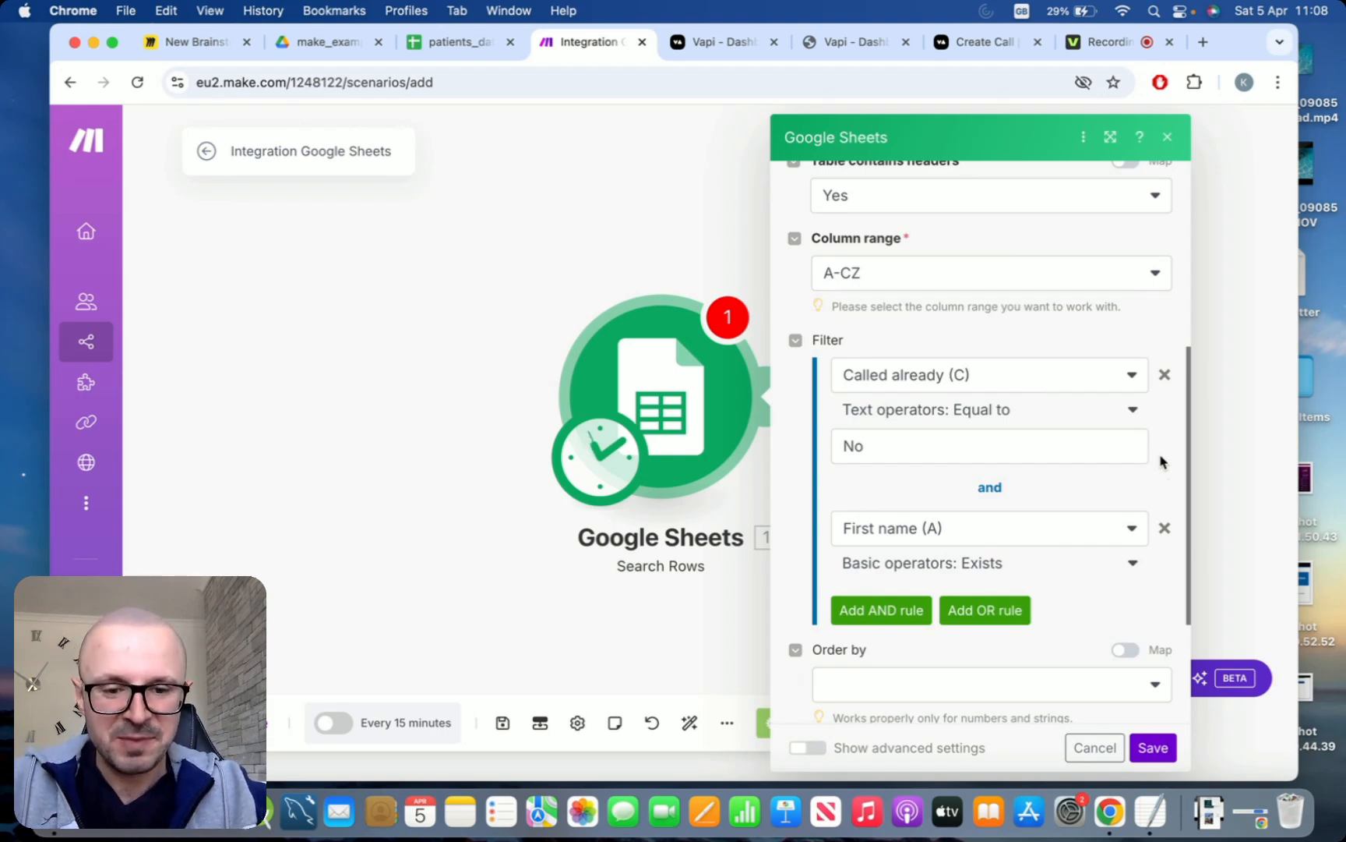
scroll(1161, 461, down, 5)
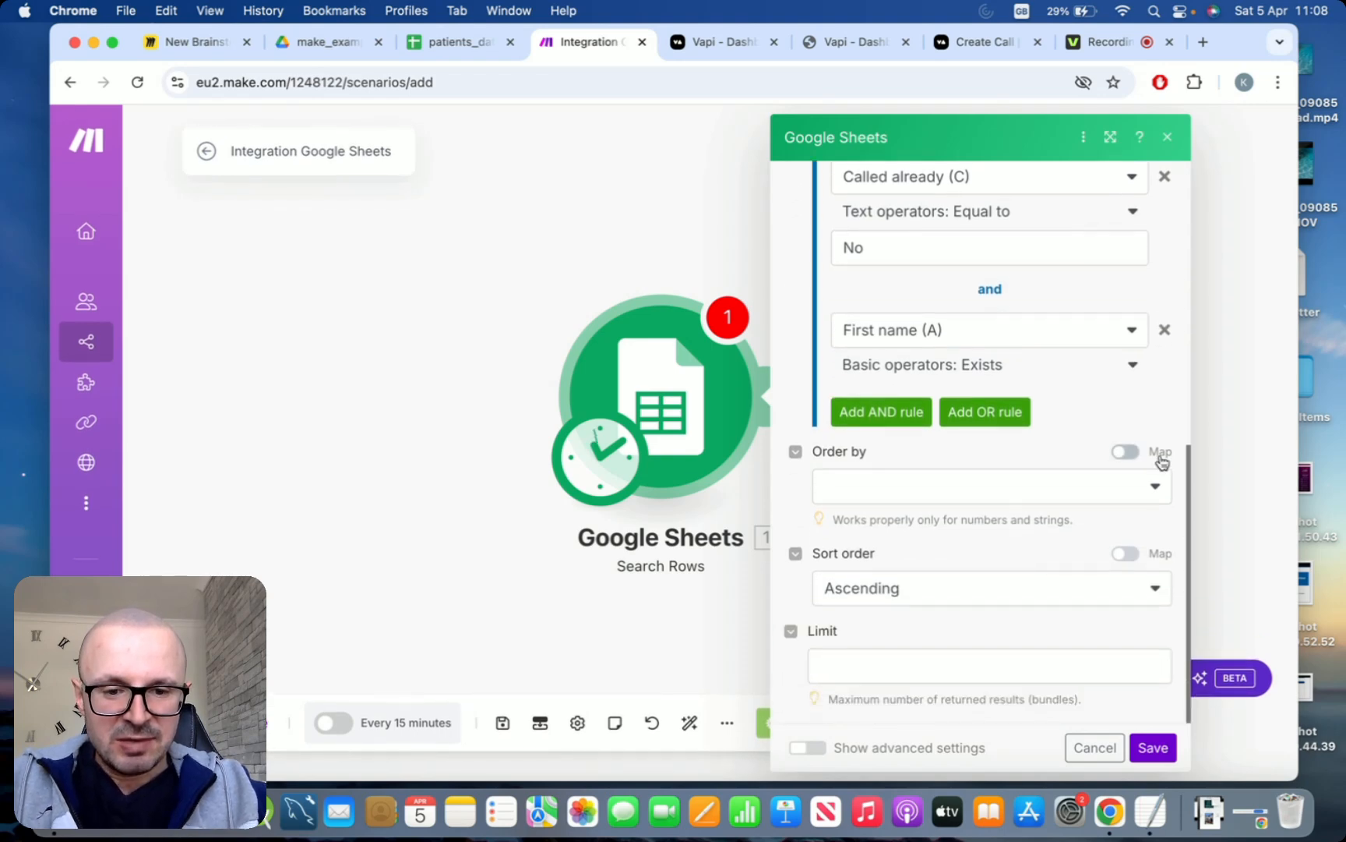
click(876, 664)
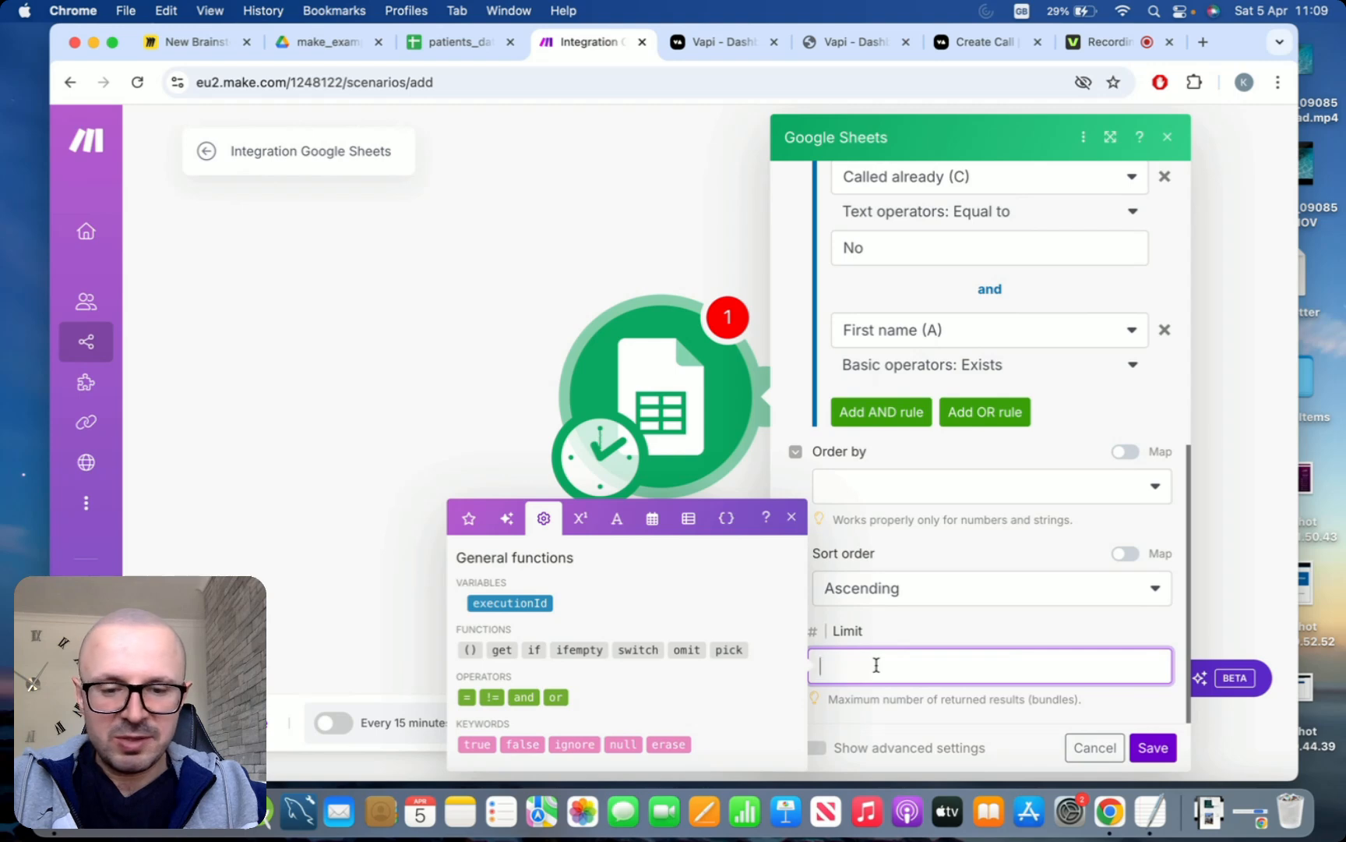
text(1)
click(909, 627)
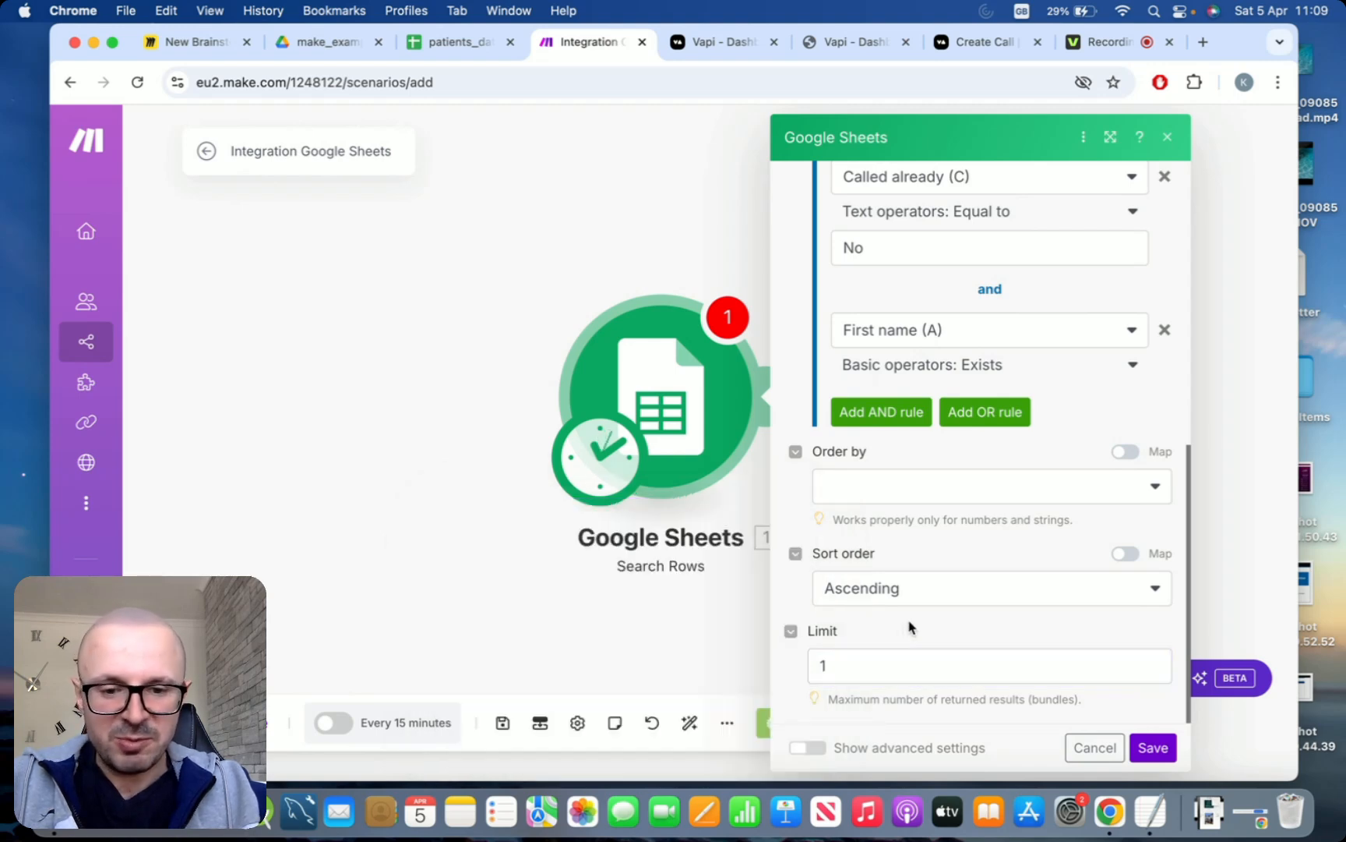
scroll(909, 627, up, 5)
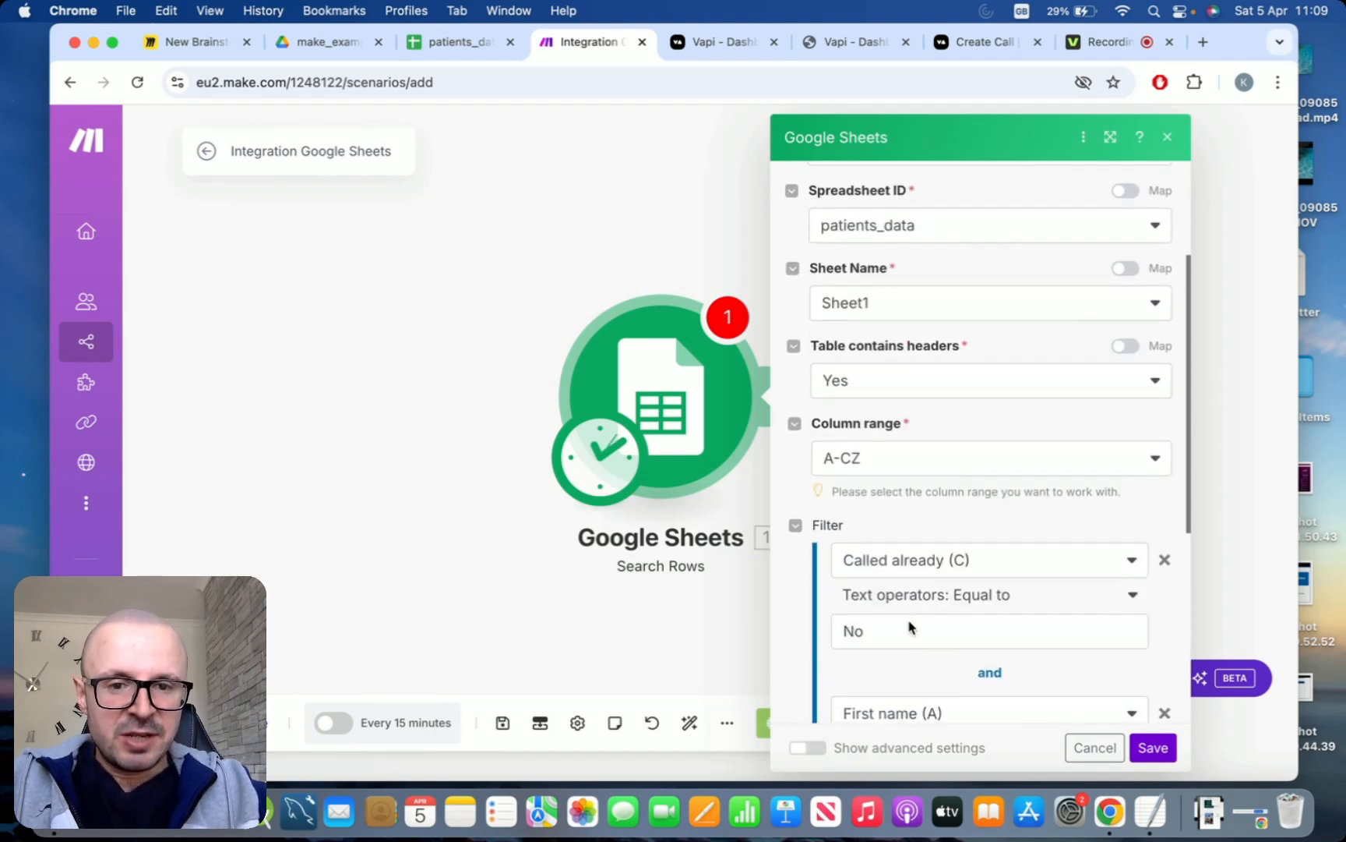
scroll(909, 626, down, 4)
scroll(909, 627, down, 2)
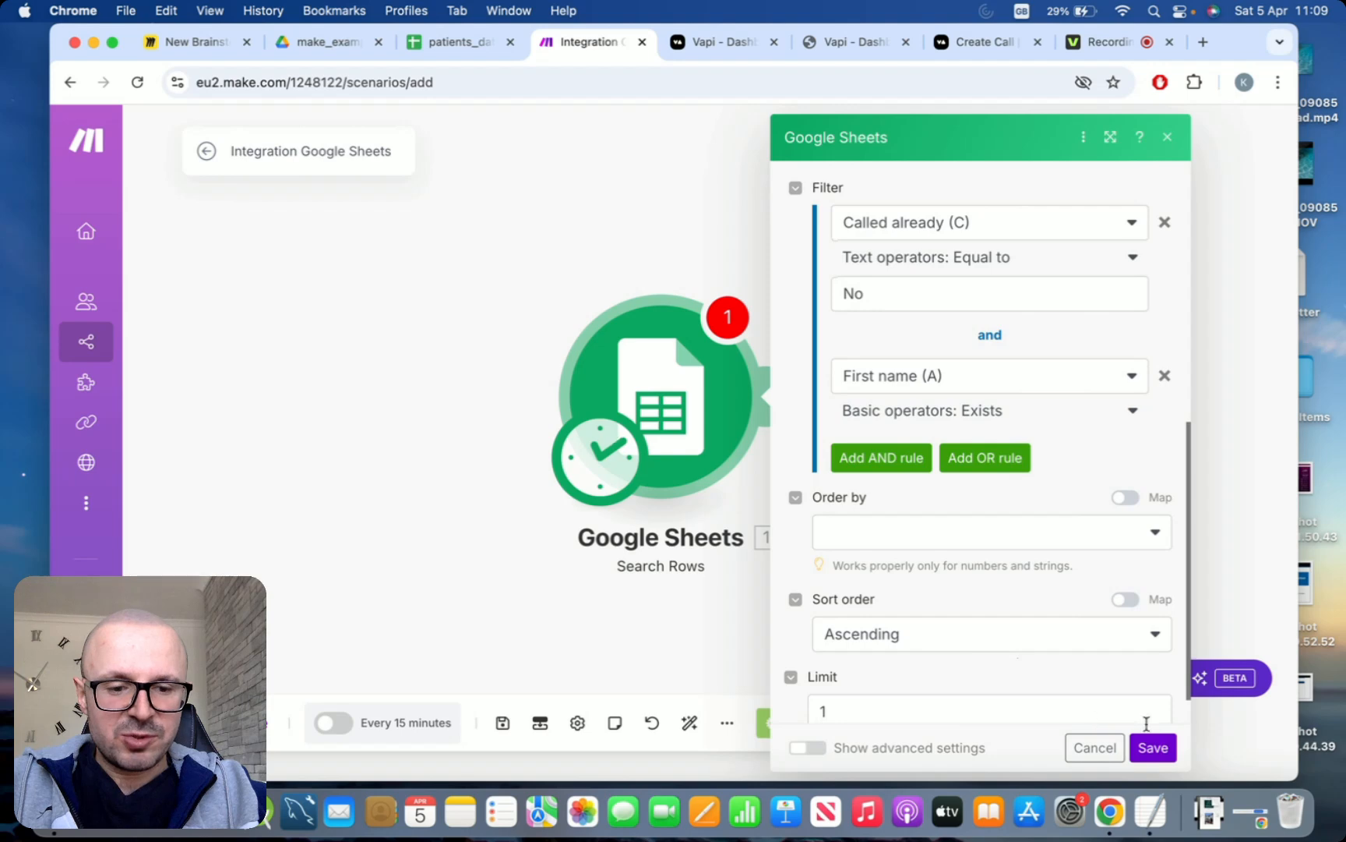
click(1161, 750)
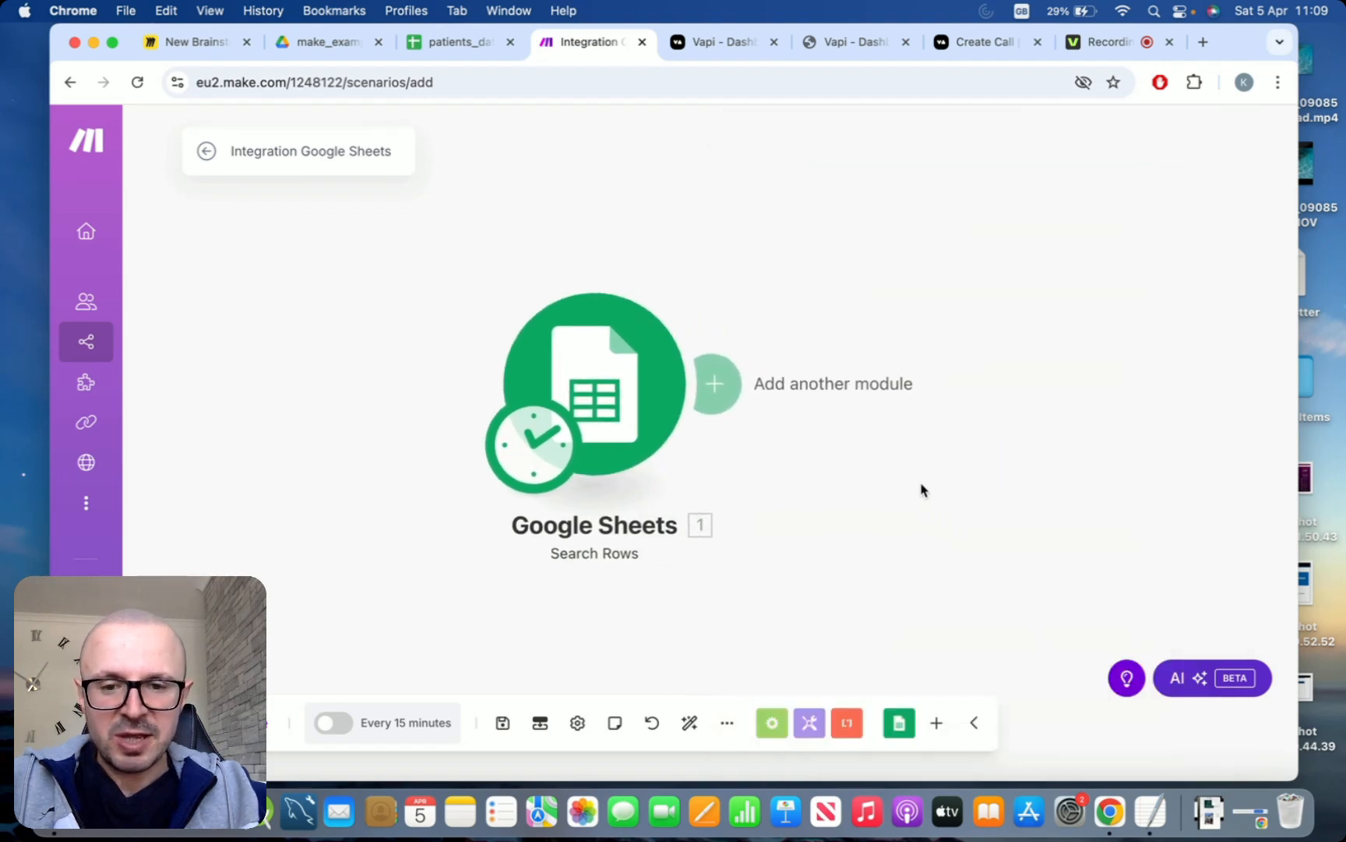
Add an Array aggregator module after the Google Sheets Search Rows module
drag(913, 472, 841, 463)
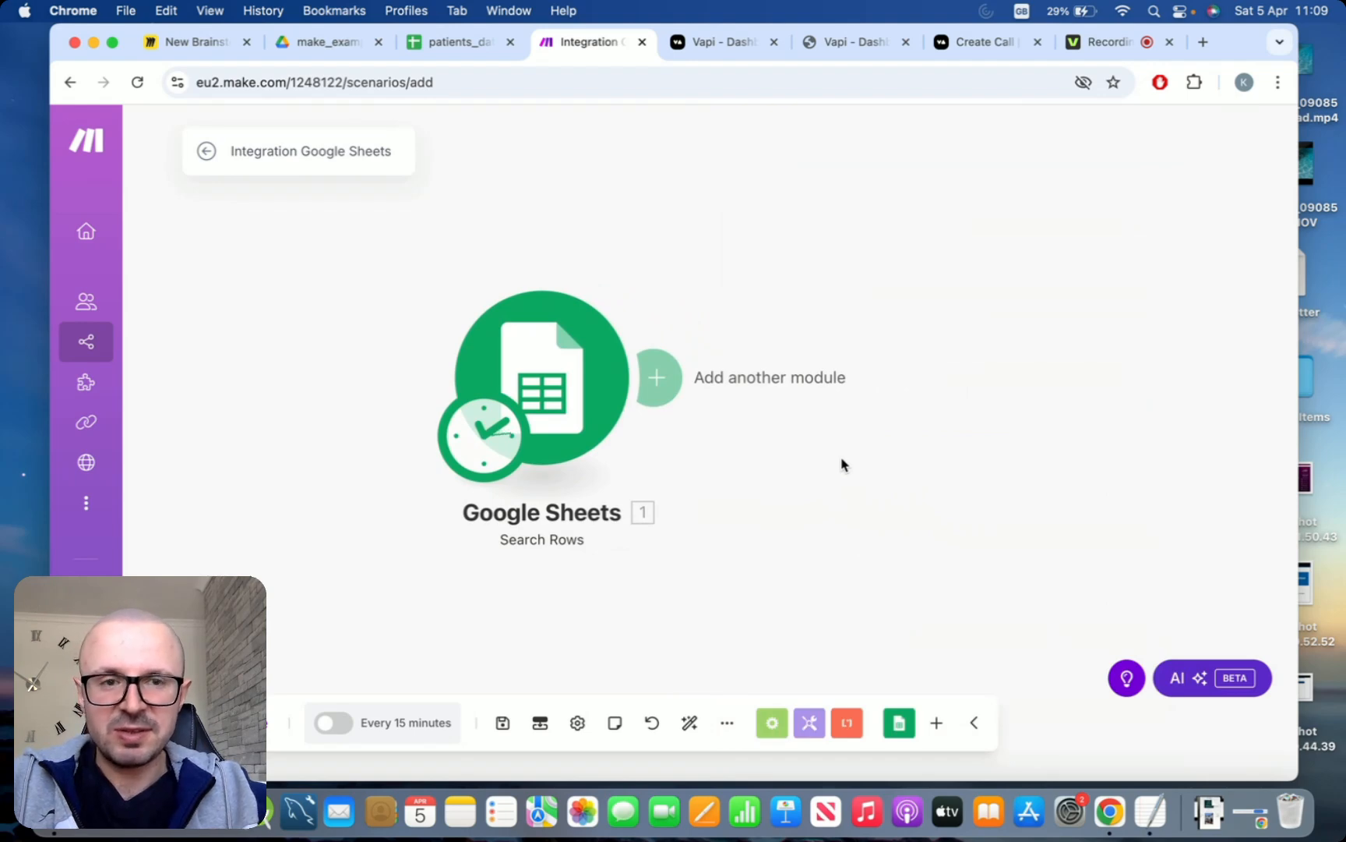
click(657, 377)
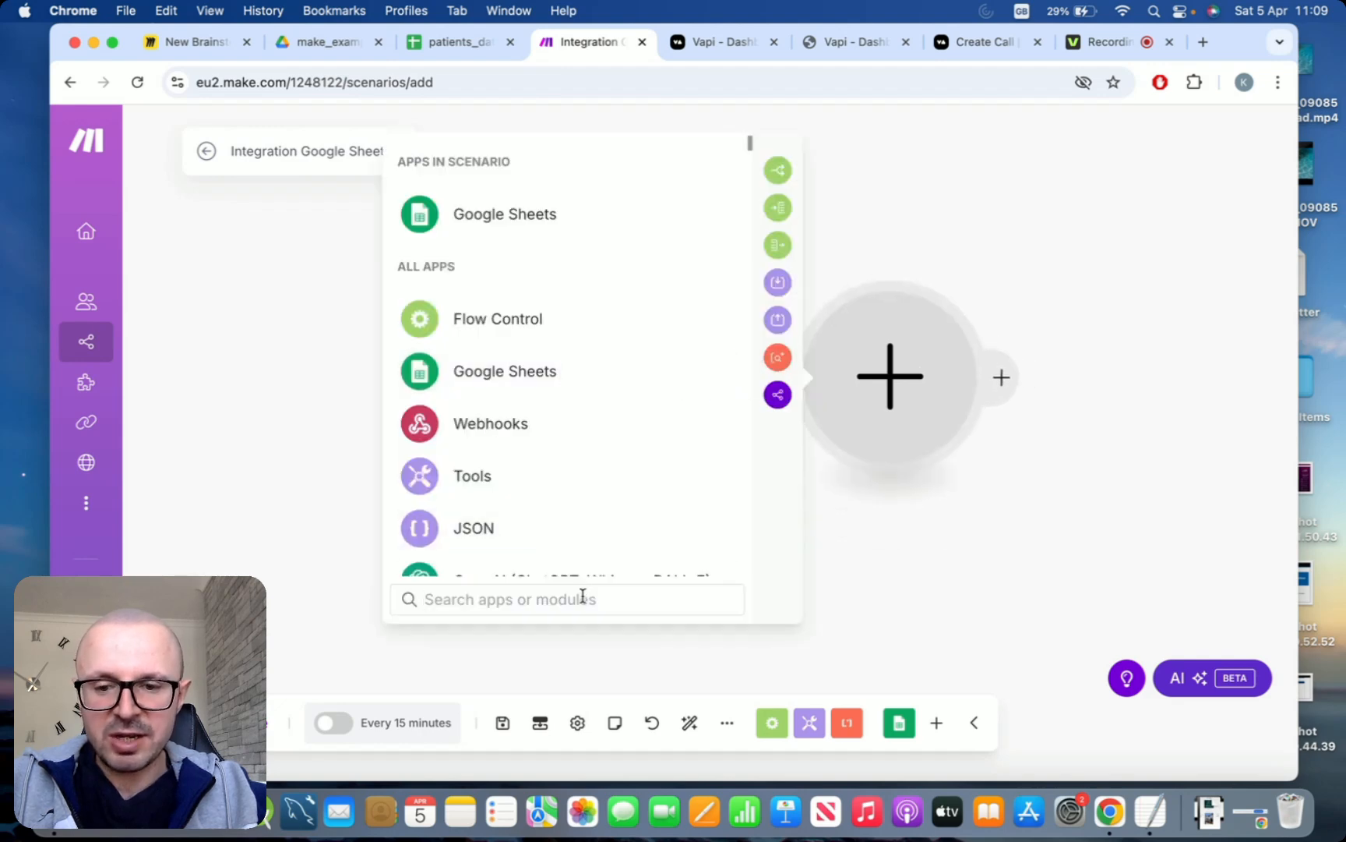
text(arr)
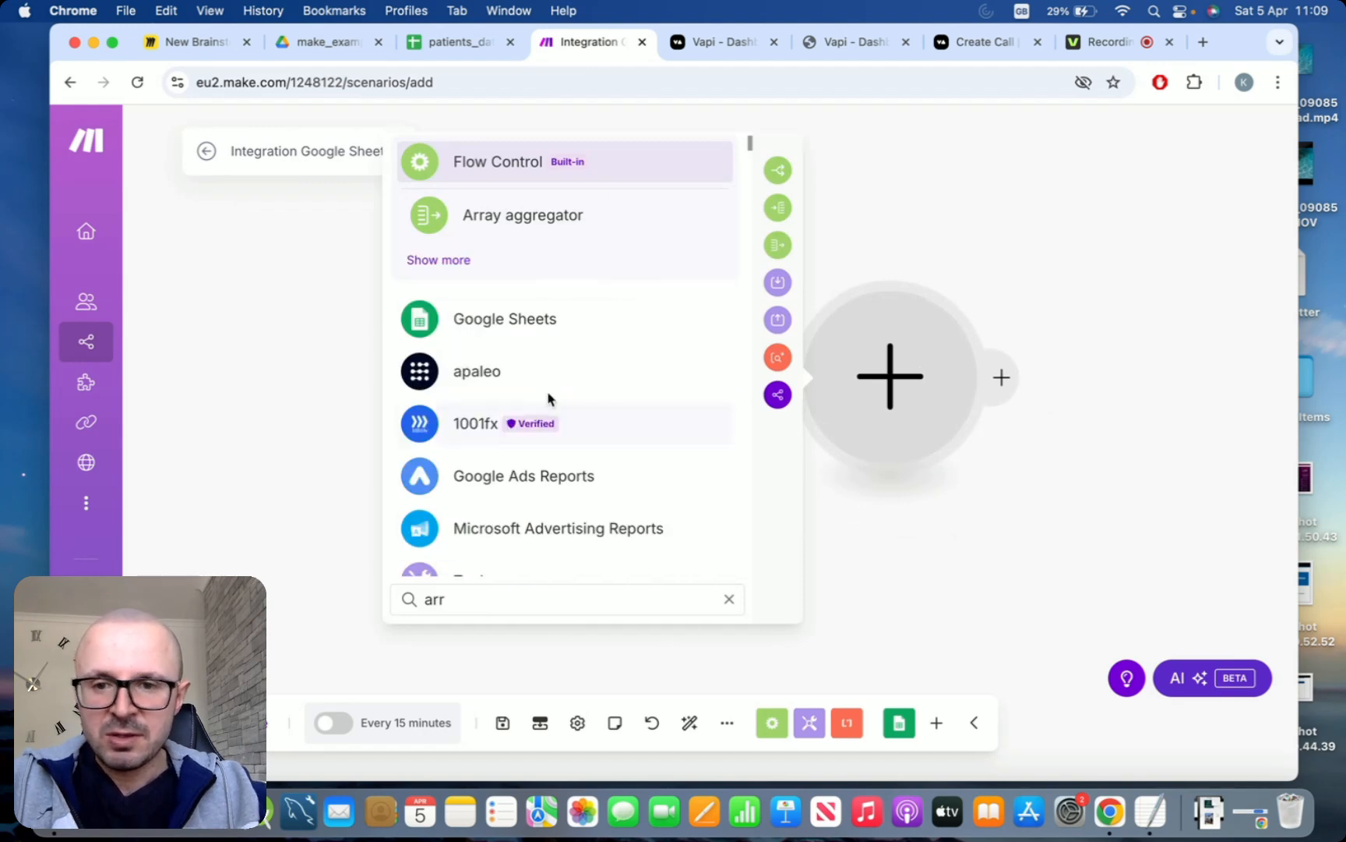
click(583, 216)
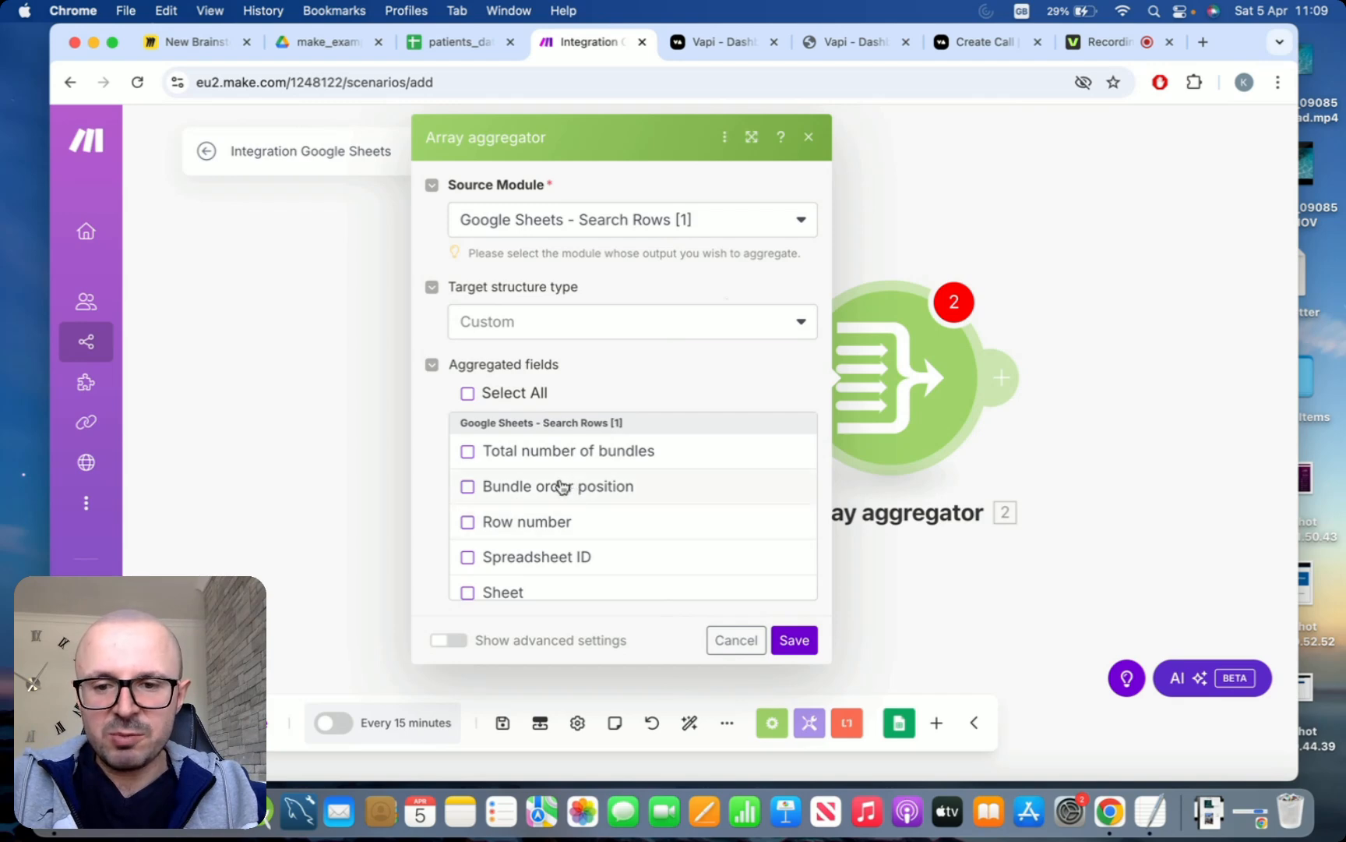
Aggregate Total number of bundles, Row number, First name (A), Phone number (B), Called already (C) and Appointment date and time (D), and save the aggregator
click(468, 453)
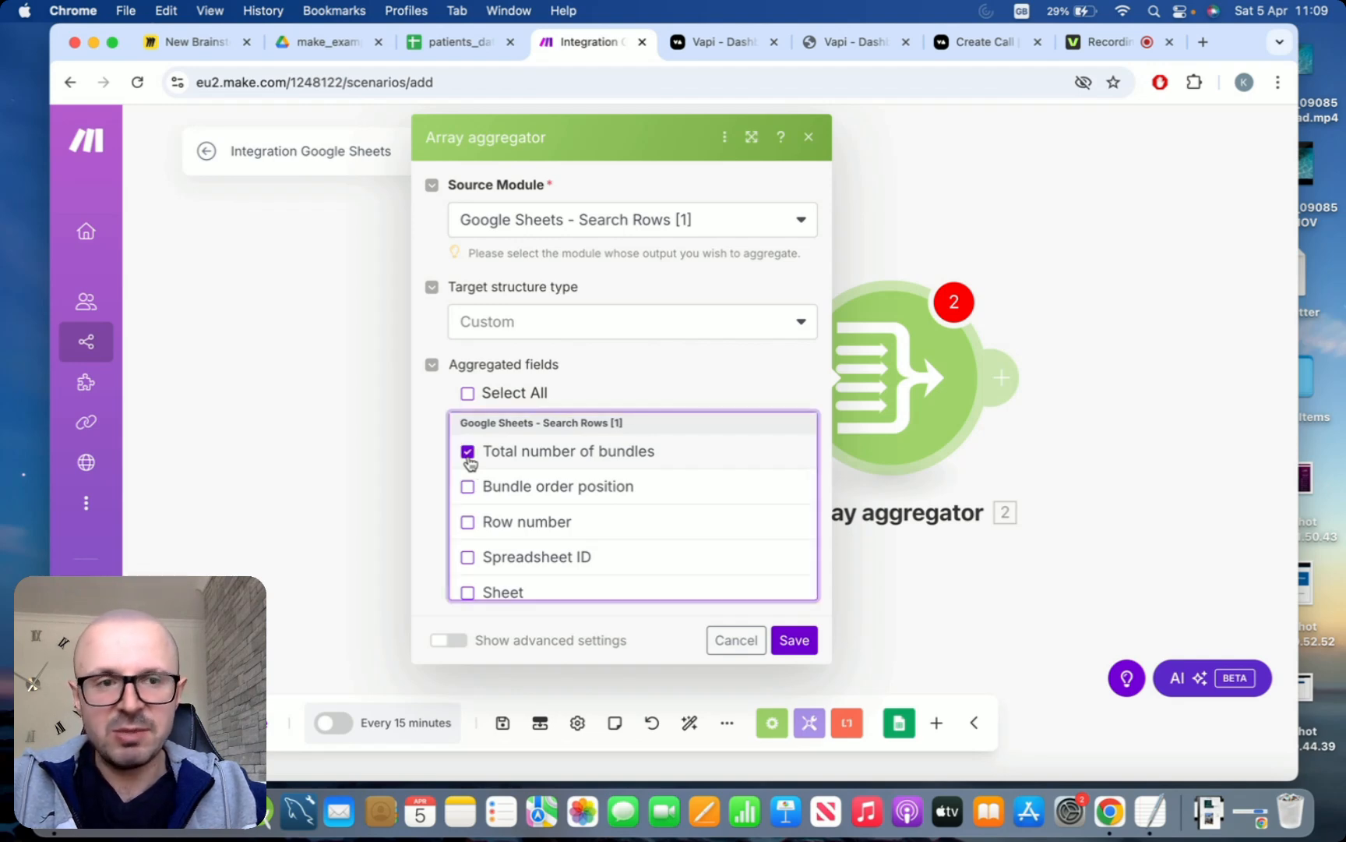
click(469, 523)
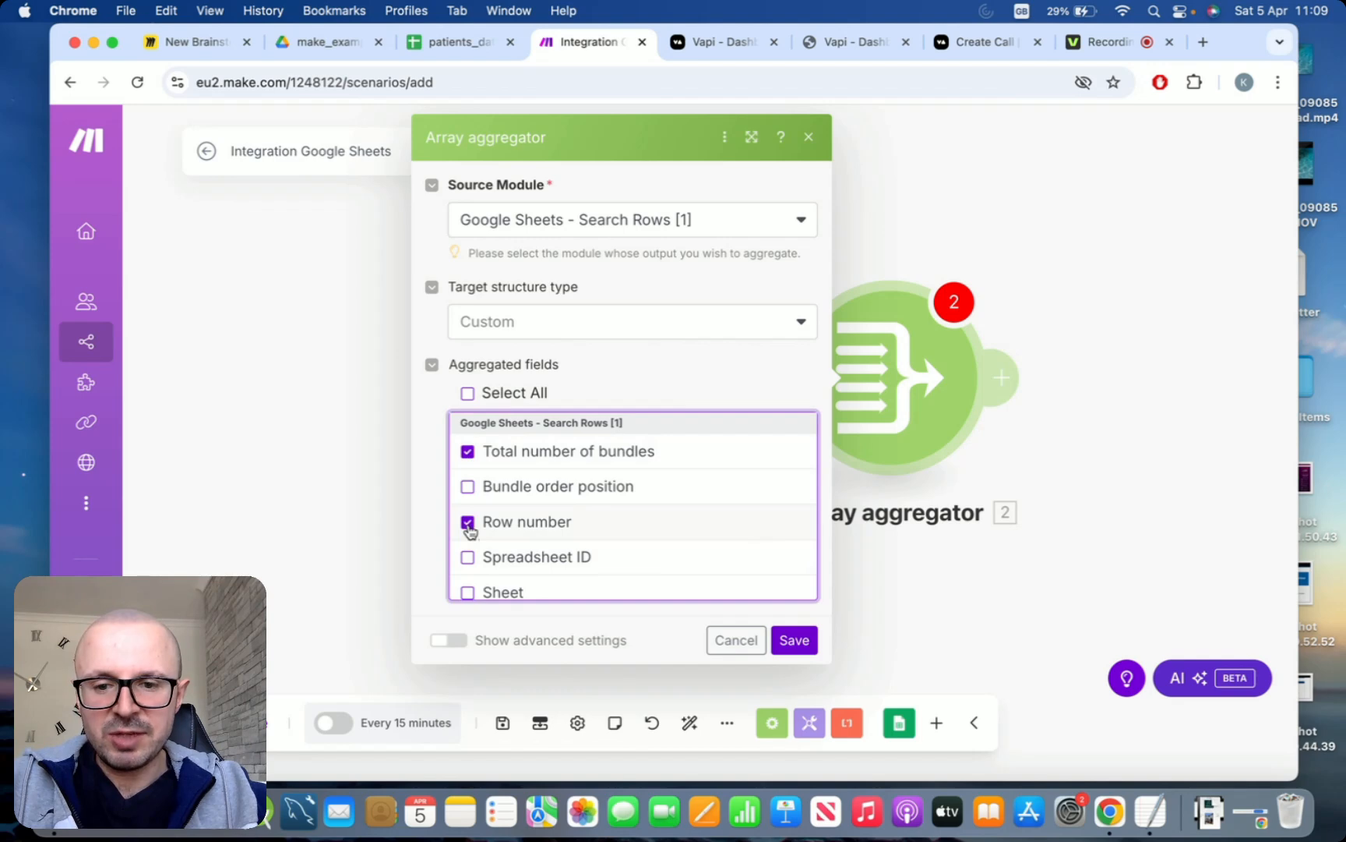
scroll(783, 530, down, 3)
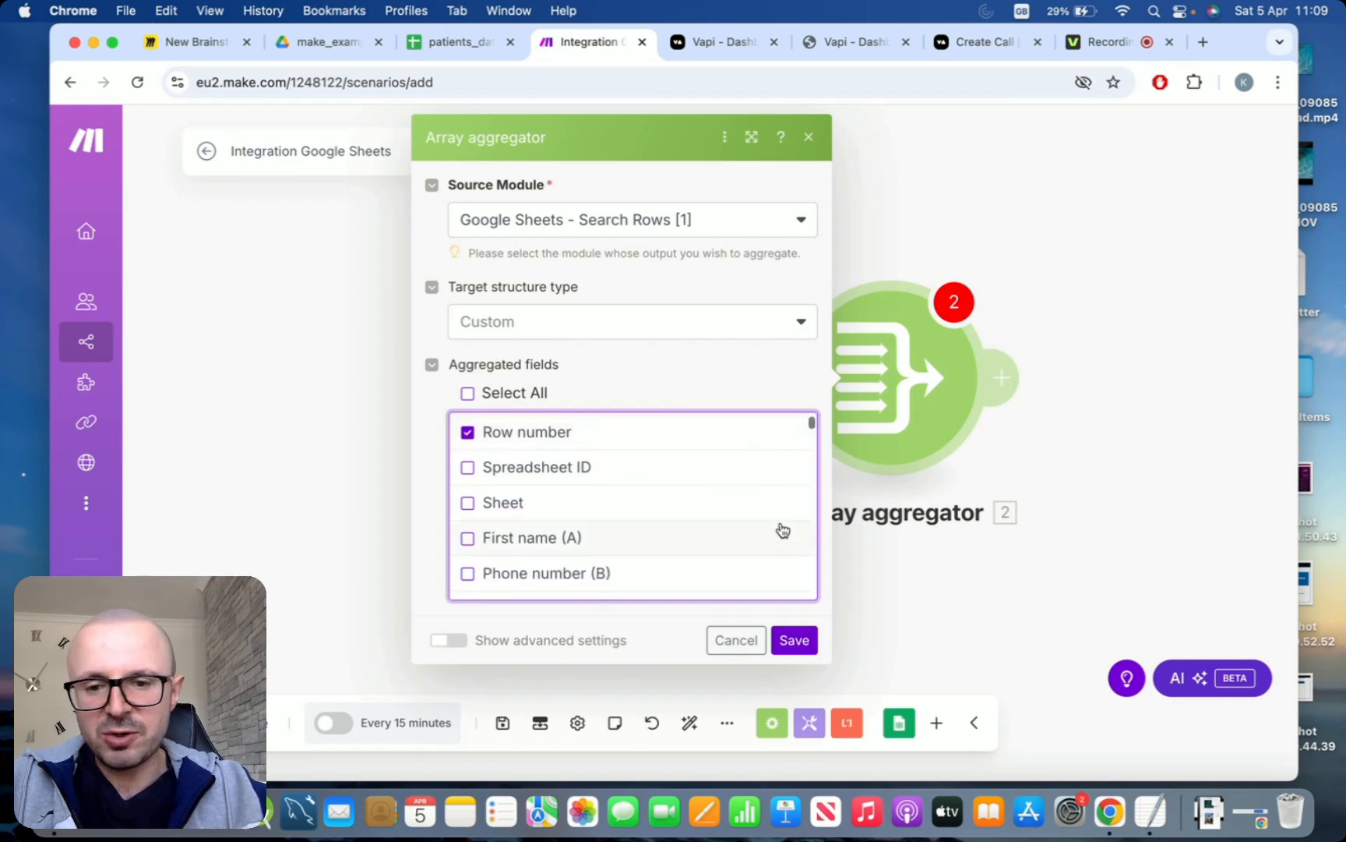
scroll(783, 530, down, 2)
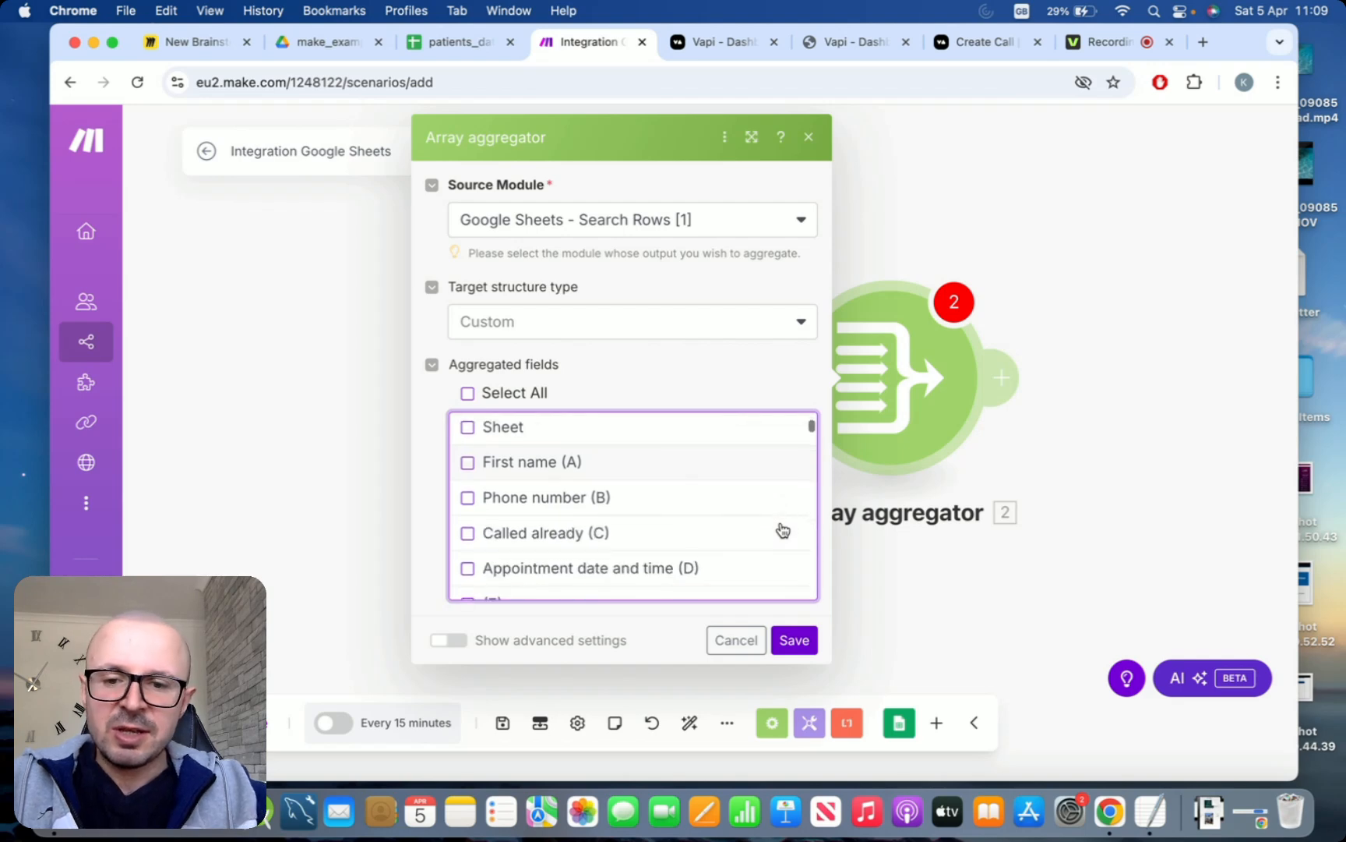
click(537, 471)
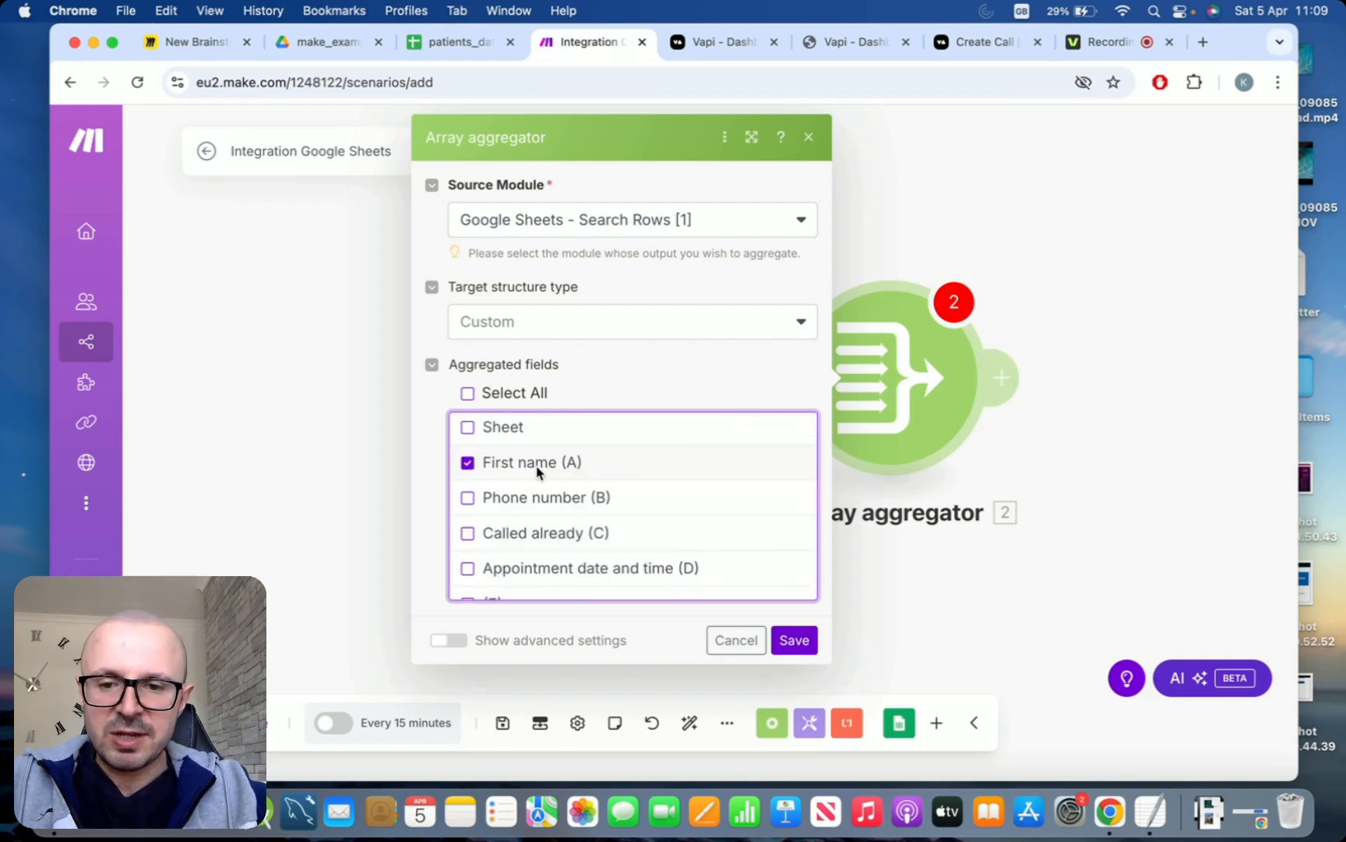
click(524, 536)
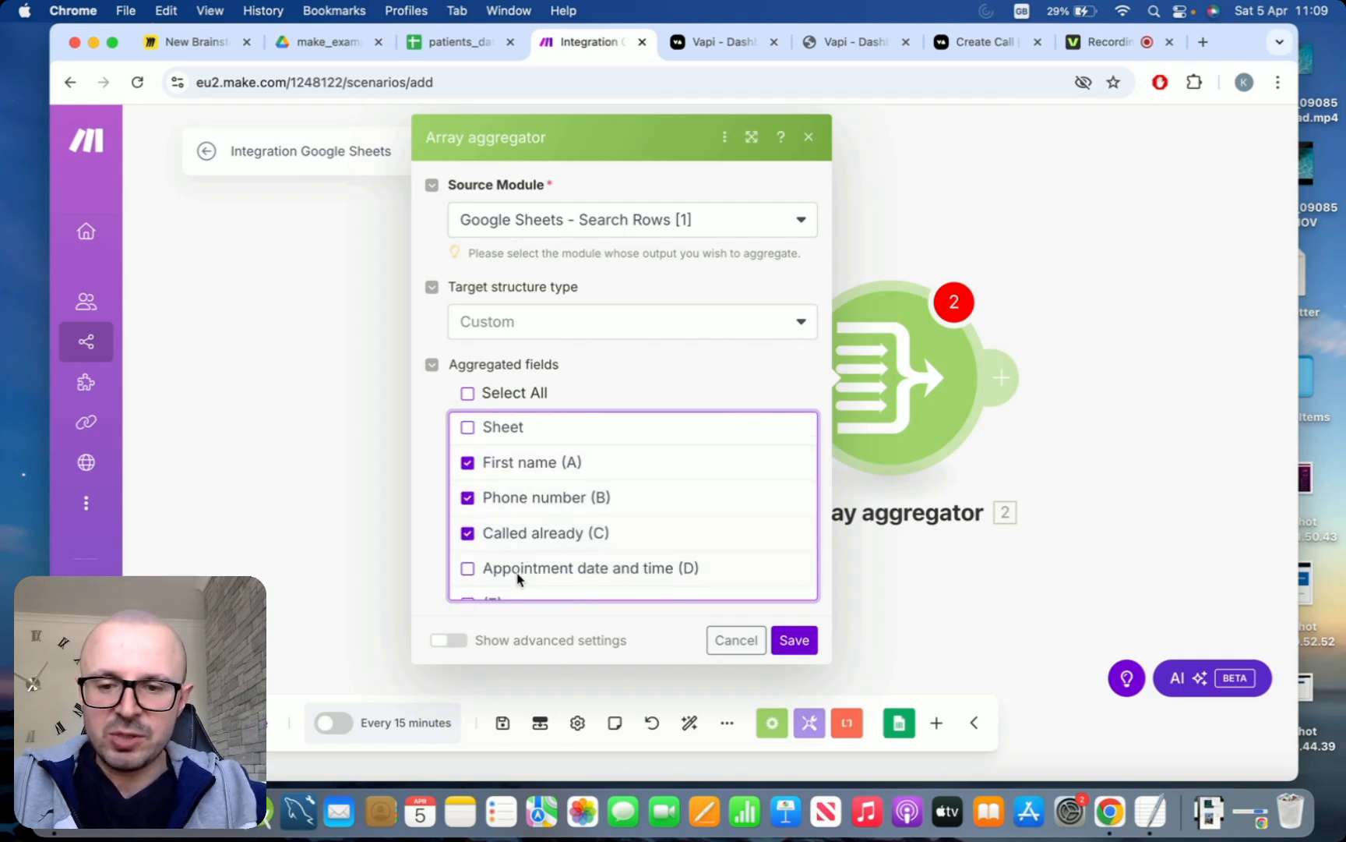
click(518, 575)
scroll(752, 497, down, 2)
scroll(752, 497, up, 1)
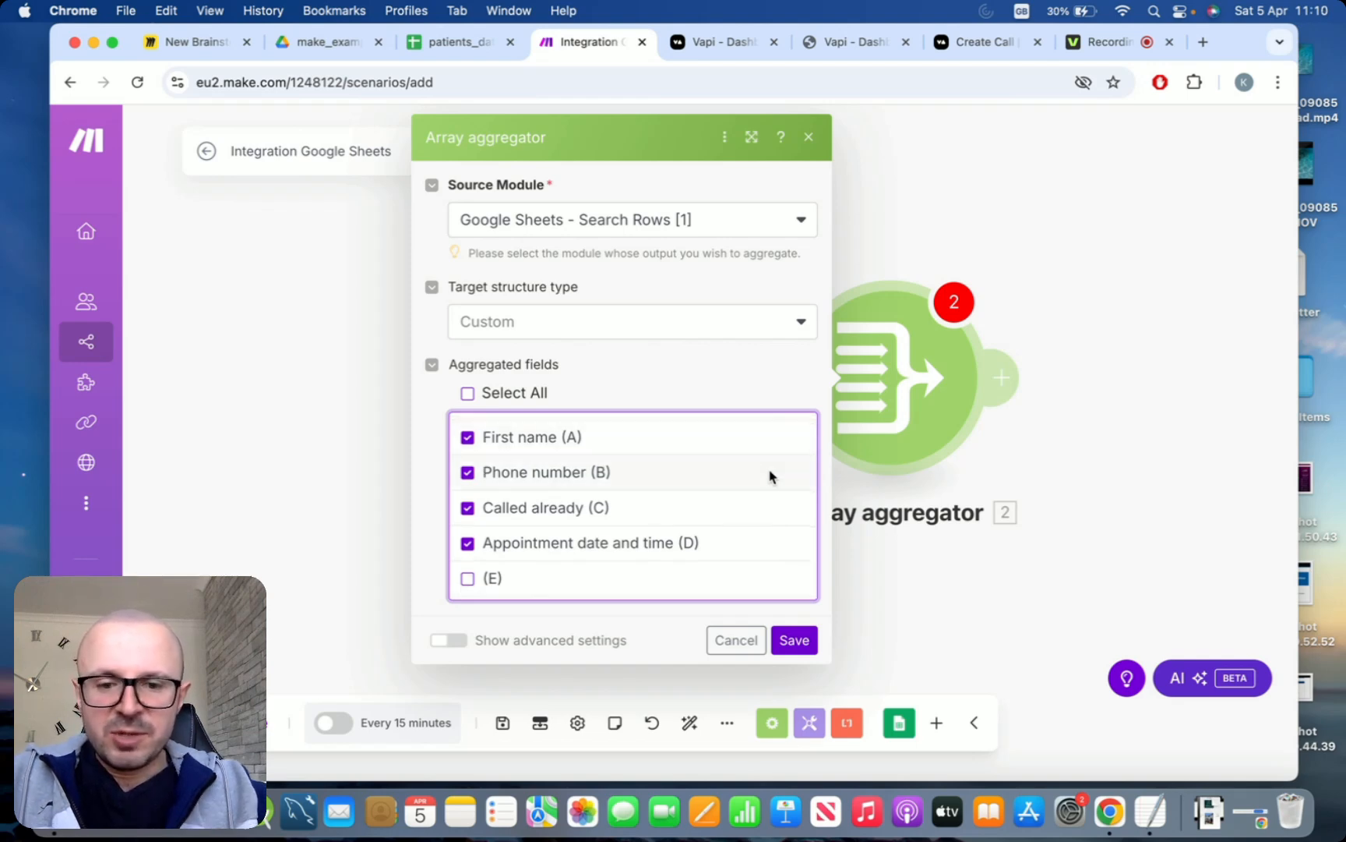
click(788, 640)
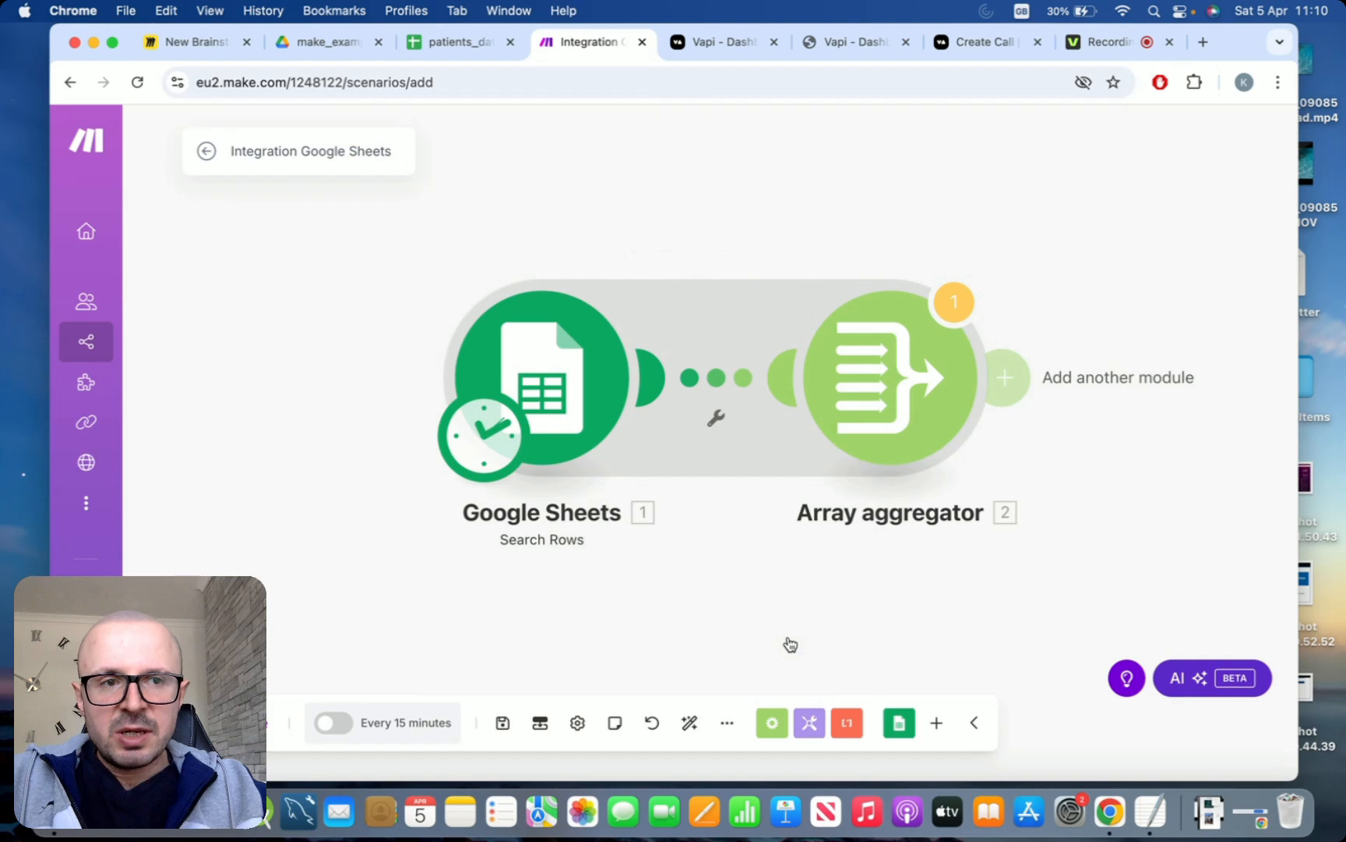
Add an Iterator module after the Array aggregator, map the aggregator's Array[] output as its array and save it
drag(1080, 483, 922, 483)
scroll(922, 483, down, 1)
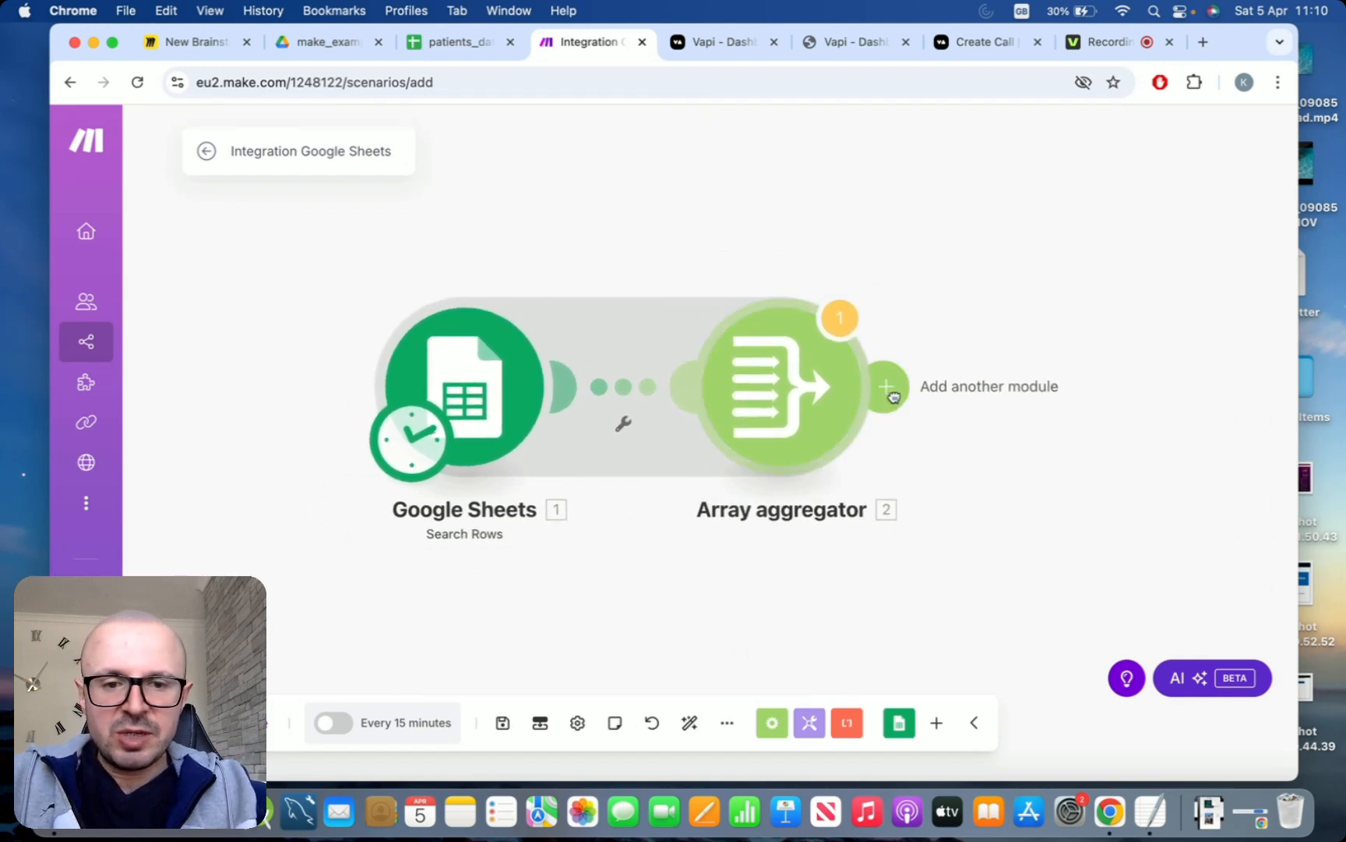
click(869, 384)
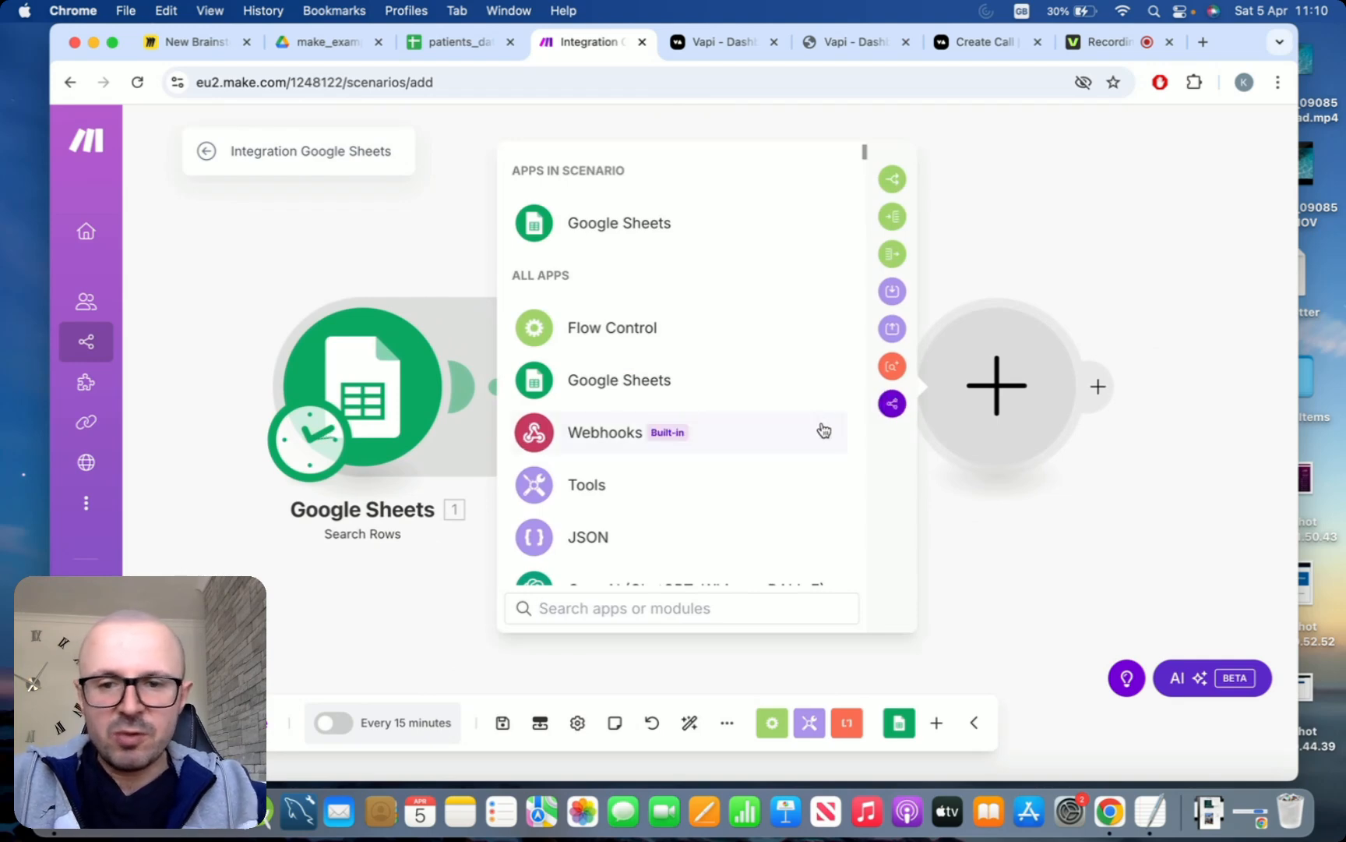
text(ite)
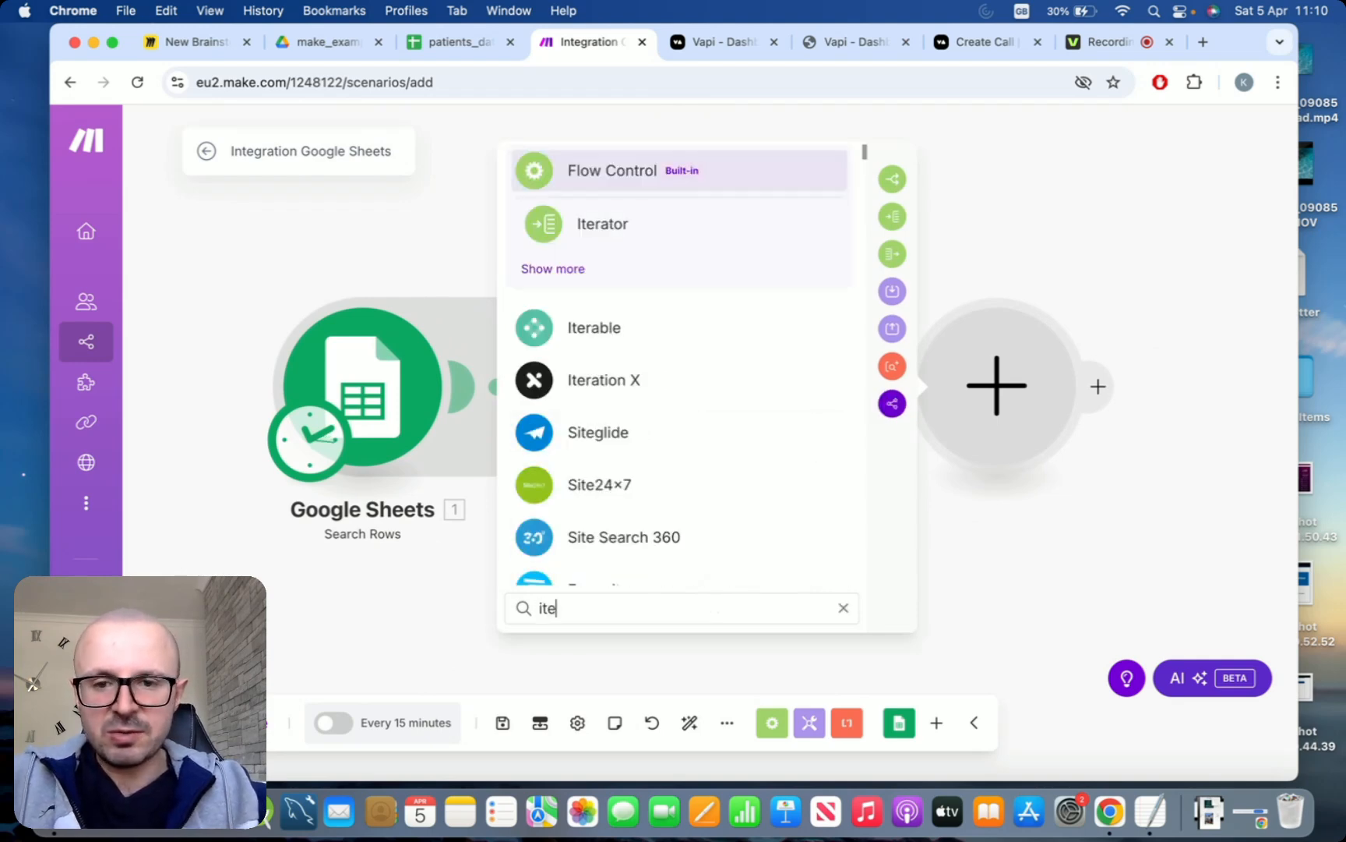
click(617, 234)
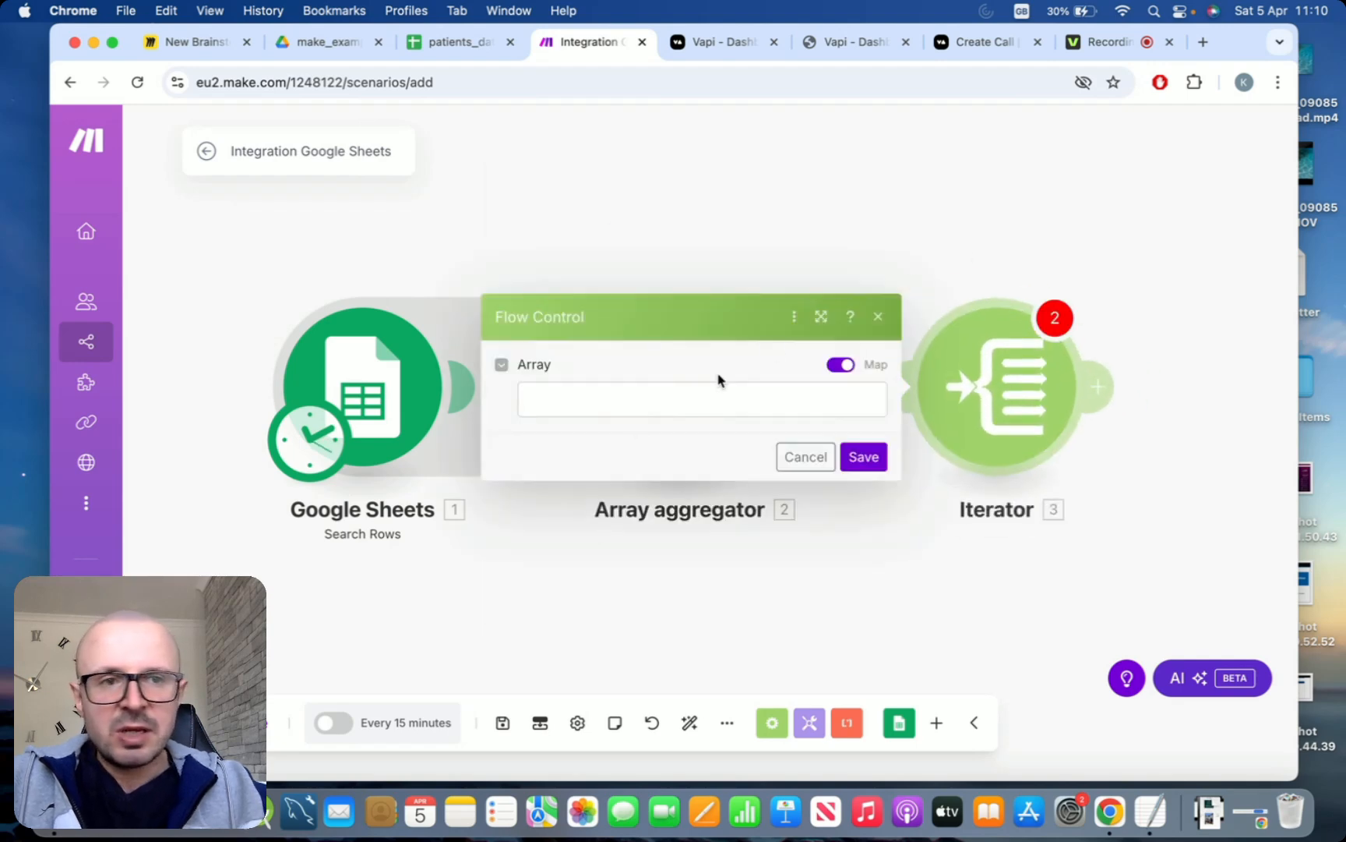
click(625, 413)
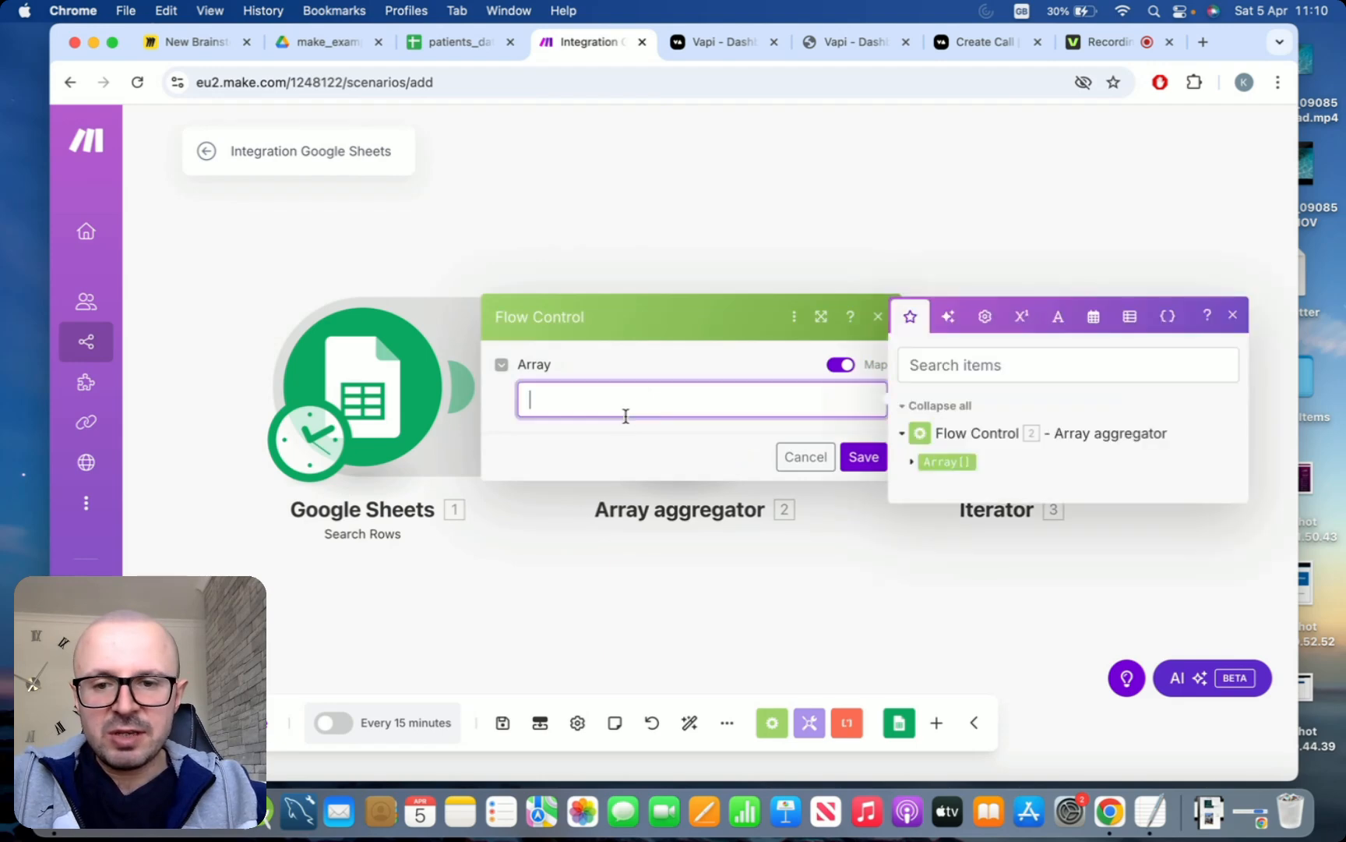
click(954, 463)
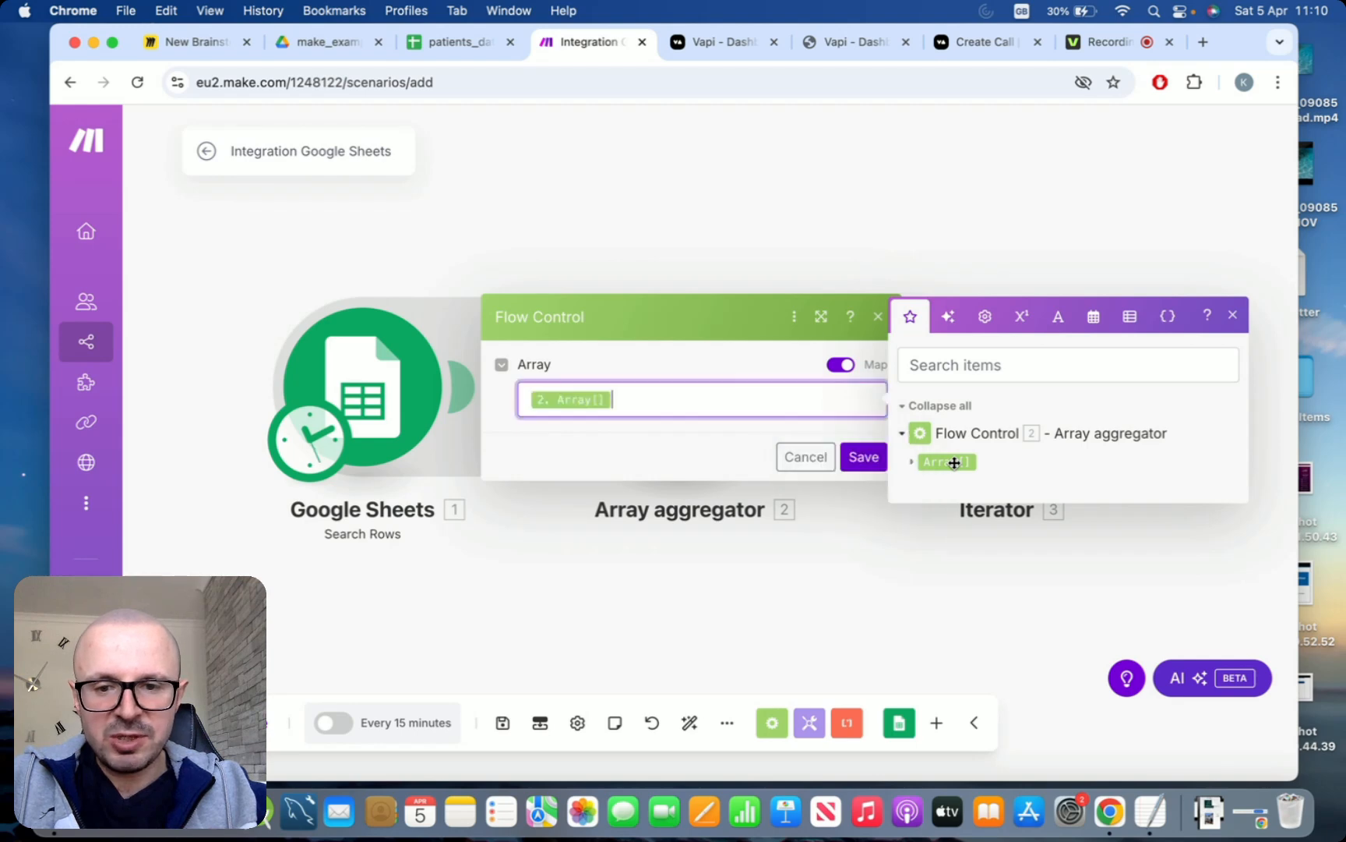
click(855, 471)
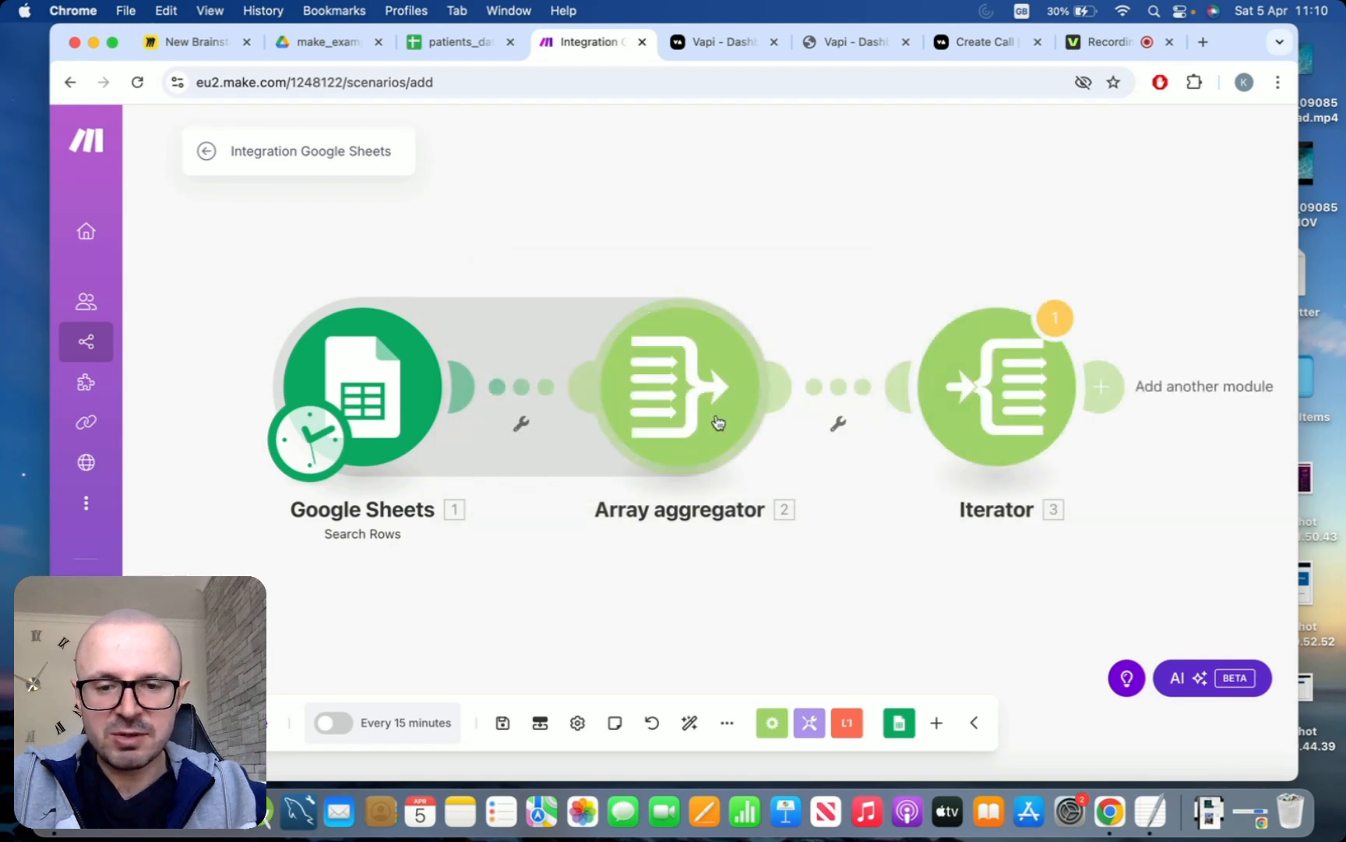
Add a Tools Set variable module after the Iterator and name the variable Assistant data
drag(871, 275, 645, 287)
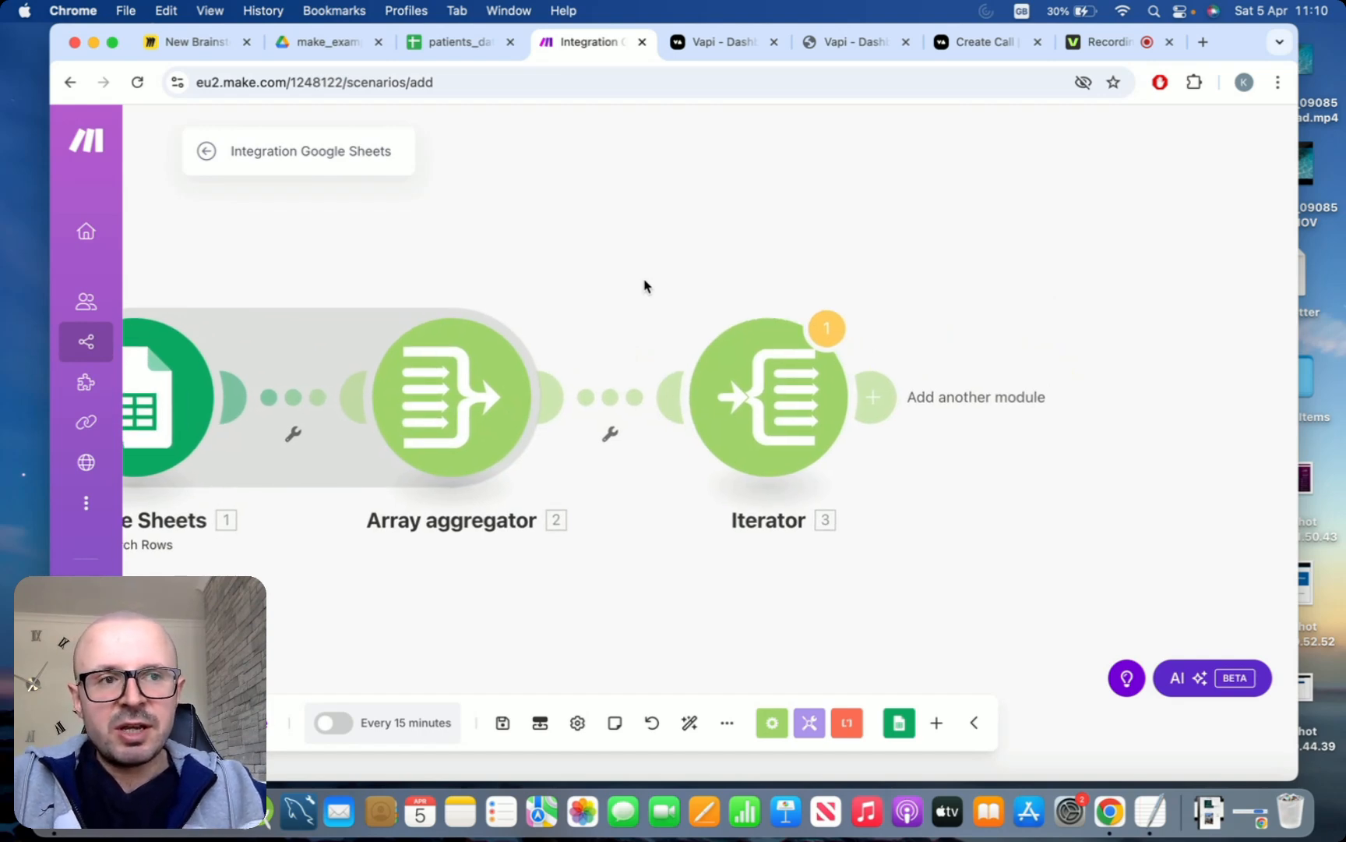
scroll(645, 286, down, 2)
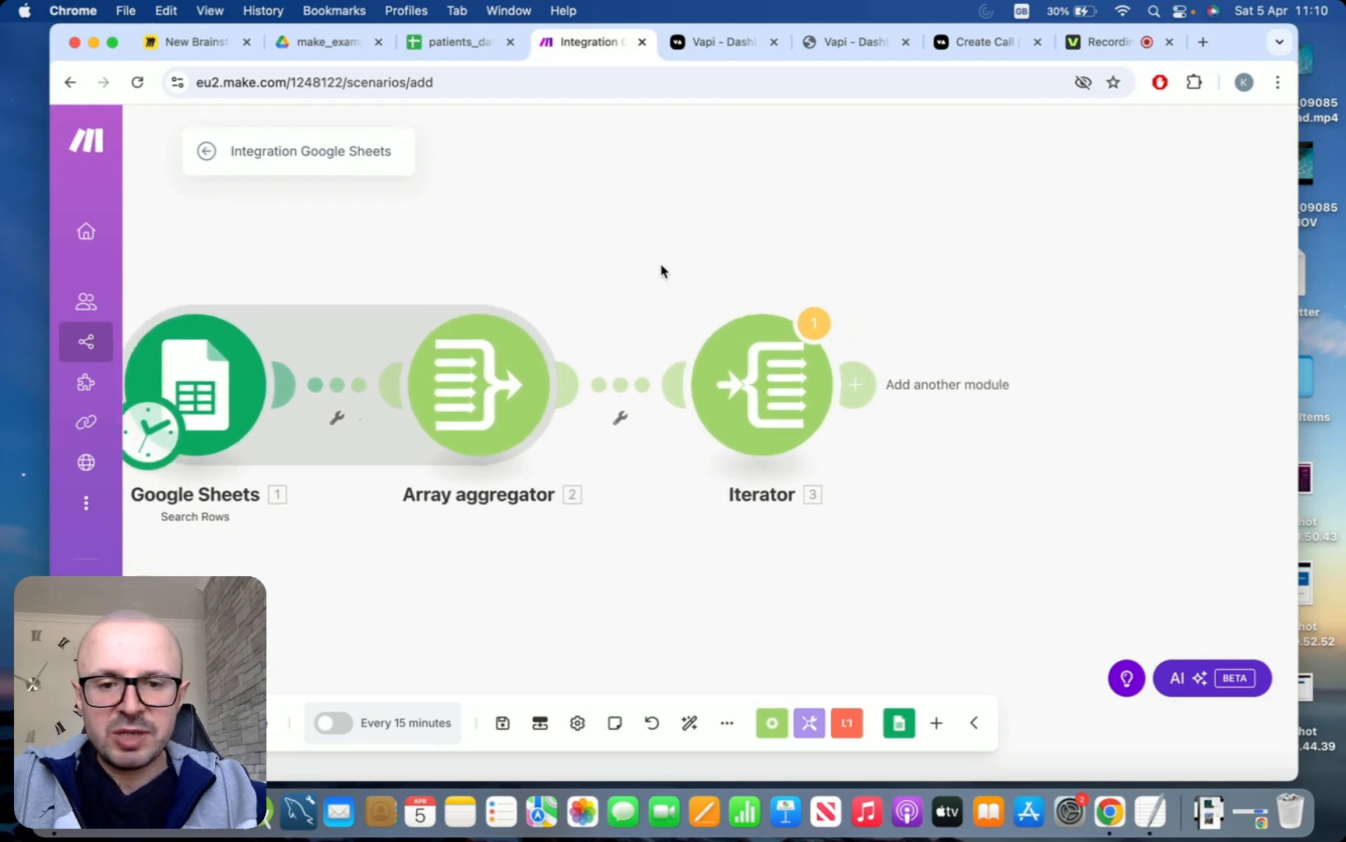
click(853, 383)
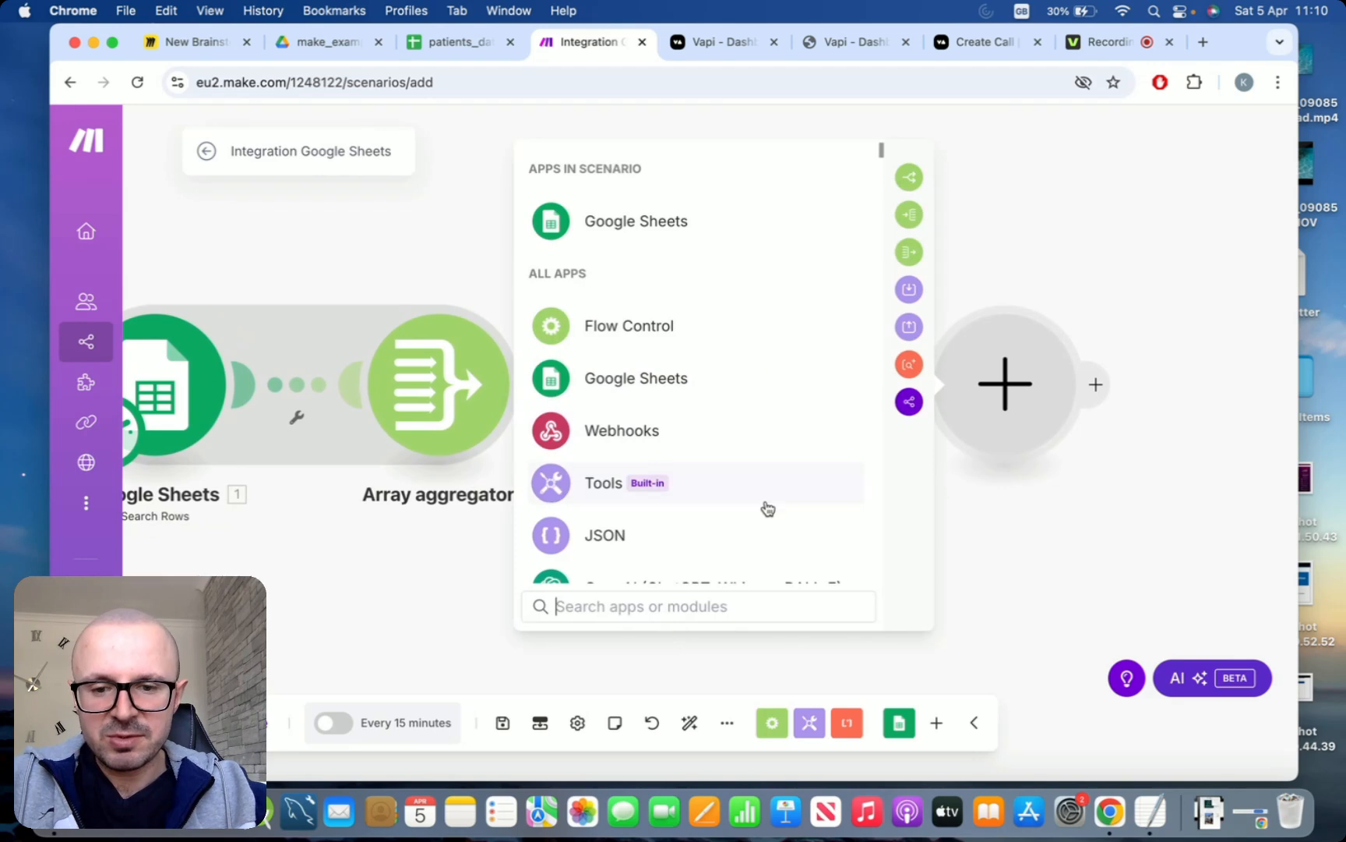
text(se)
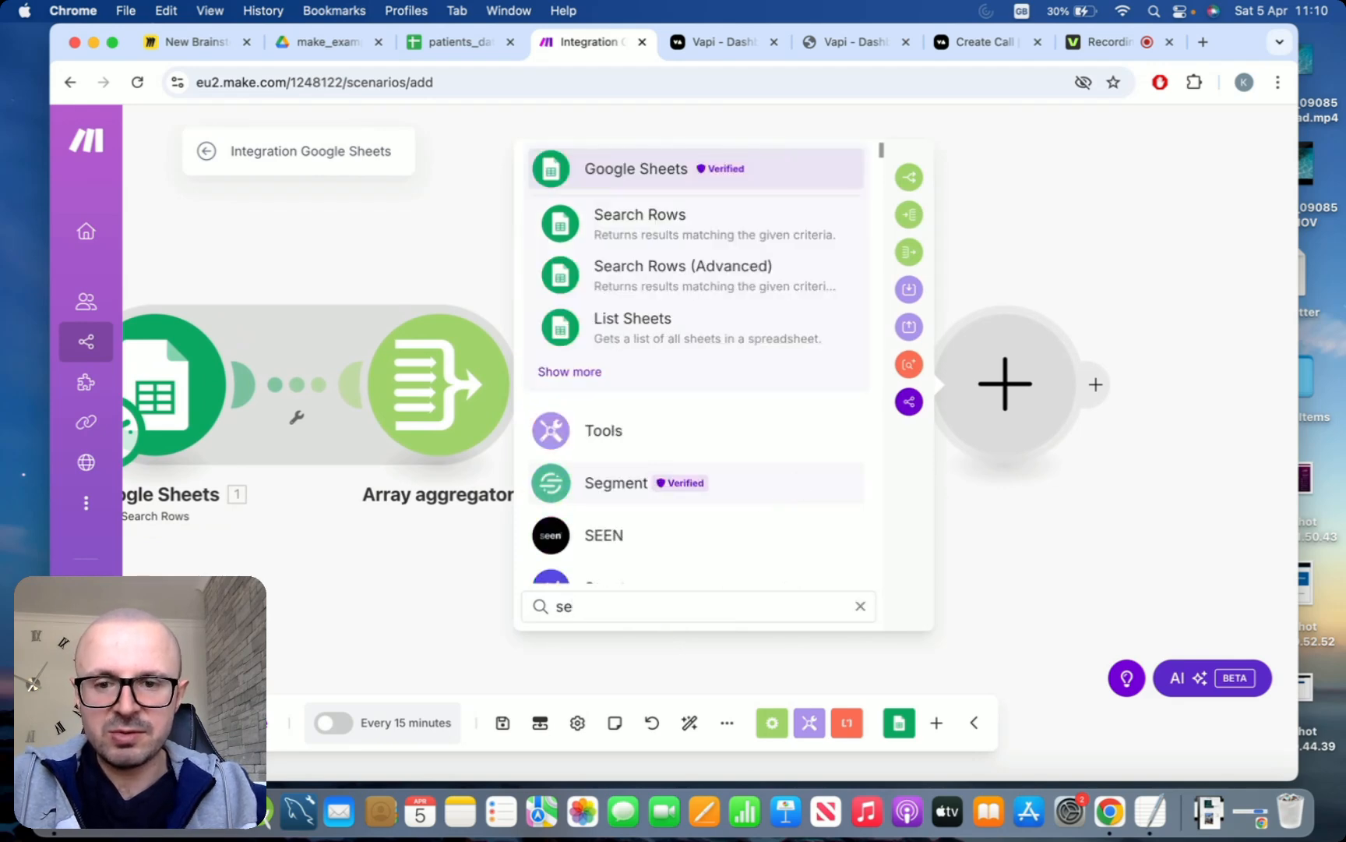
key(BackSpace)
key(BackSpace)
text(varia)
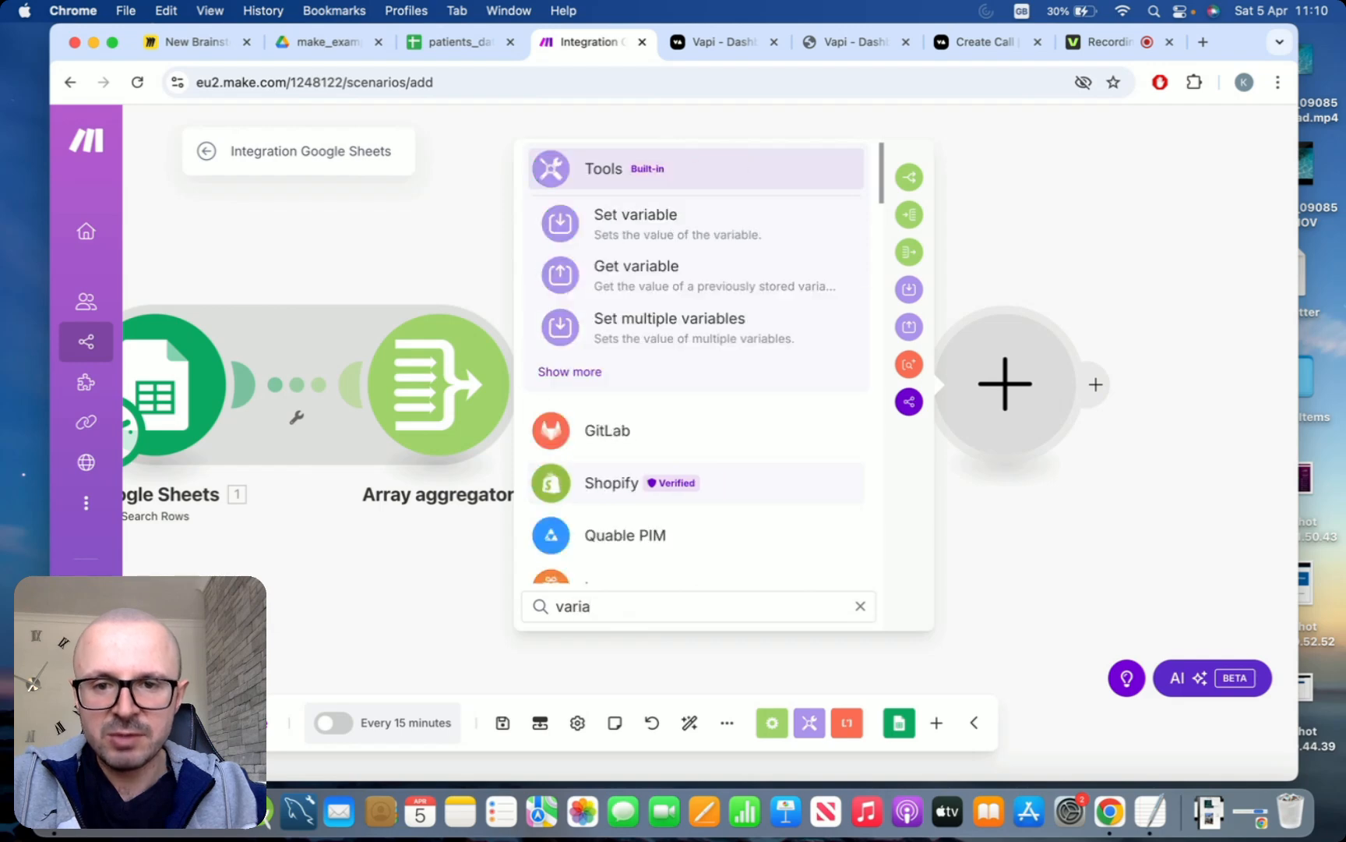
click(646, 222)
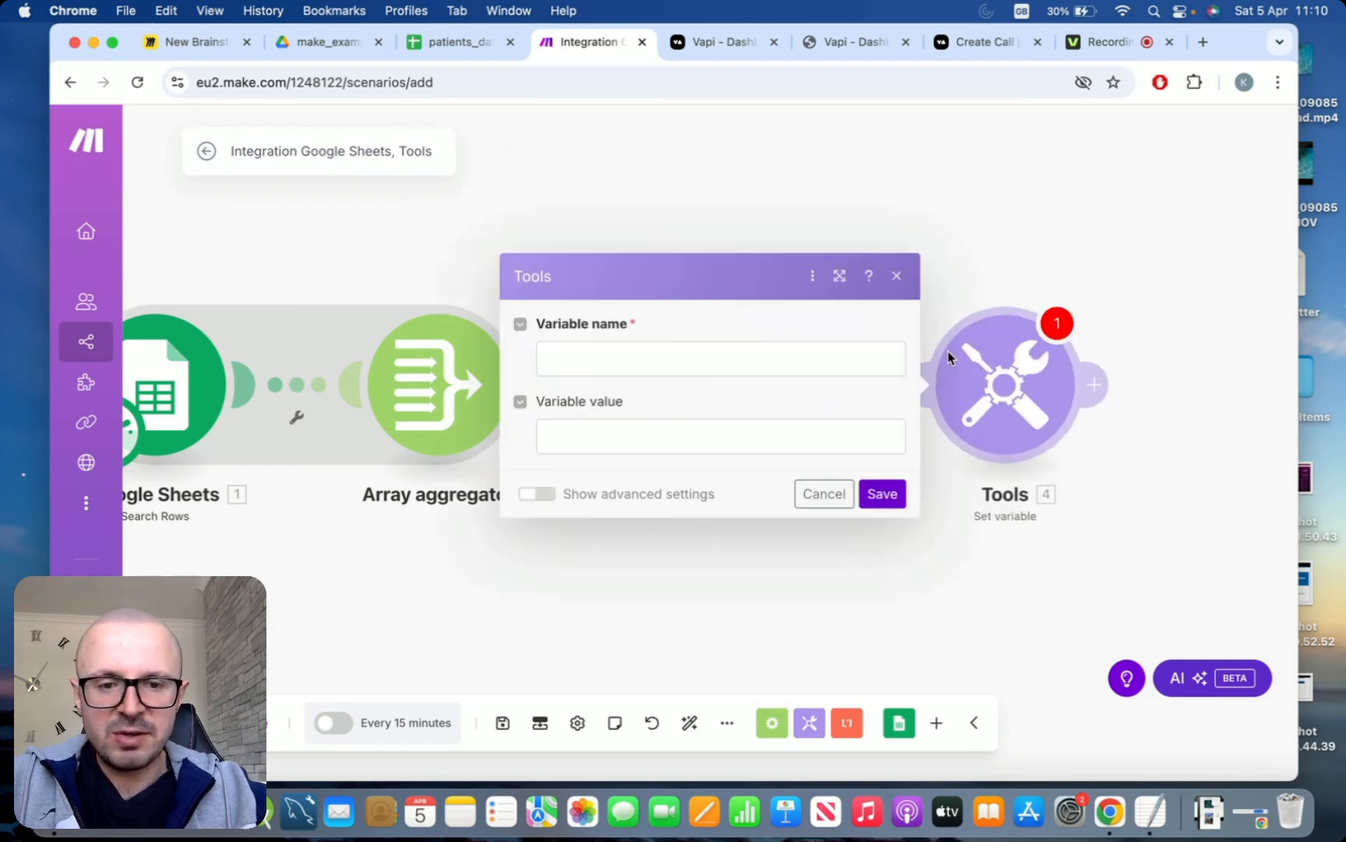
click(645, 370)
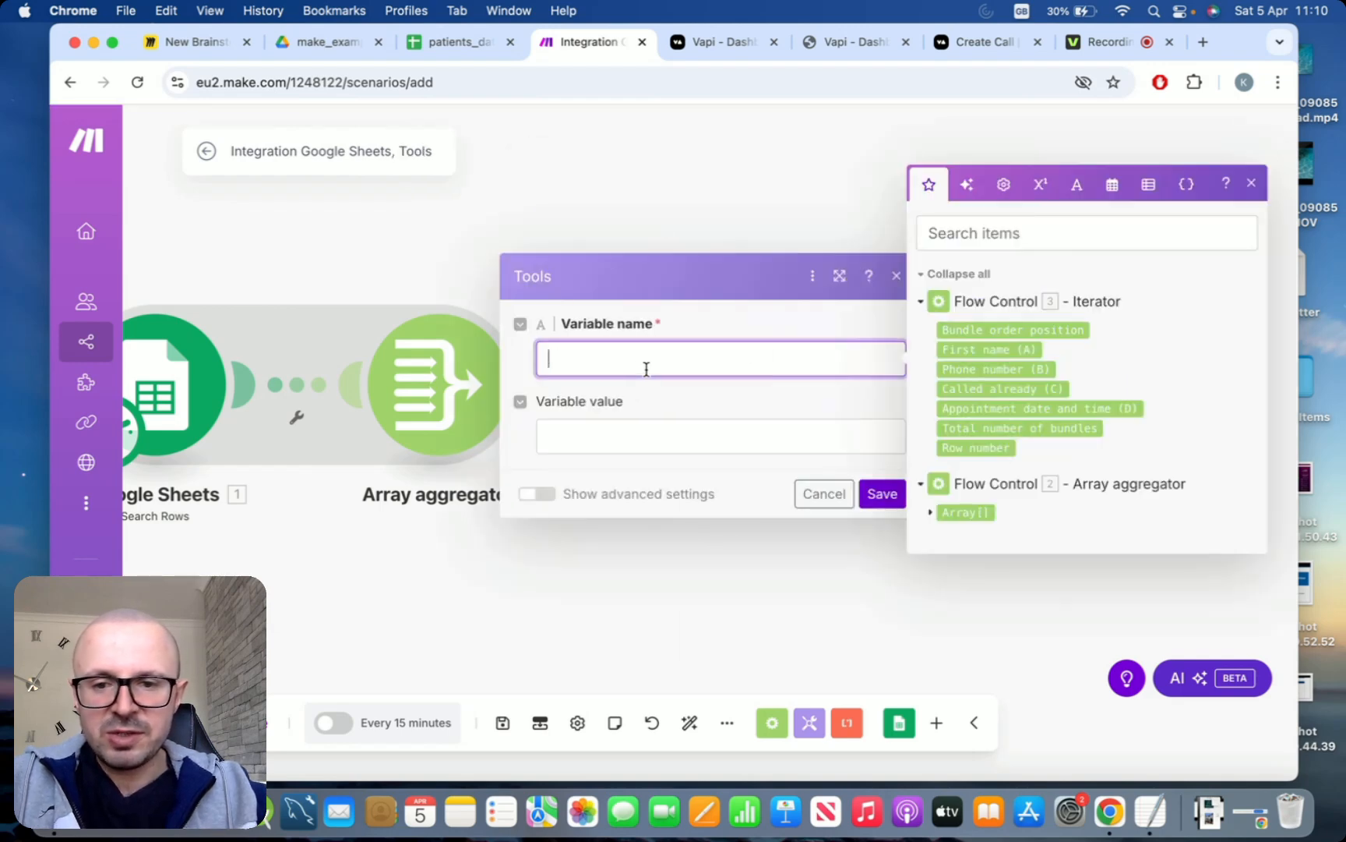
text(Assistant data)
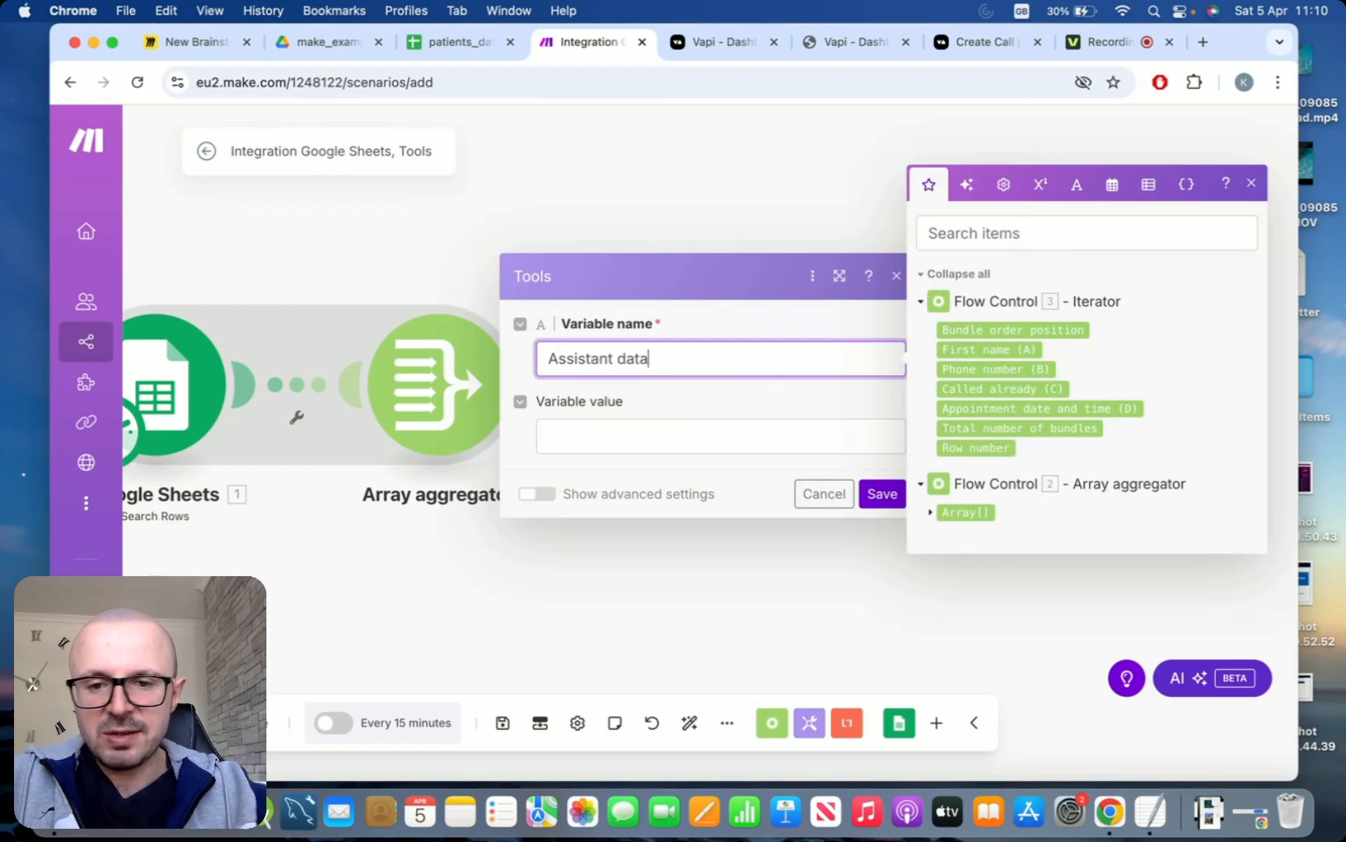
Copy the entire assistant JSON from the TextEdit document and paste it as the value of the Assistant data variable
click(579, 435)
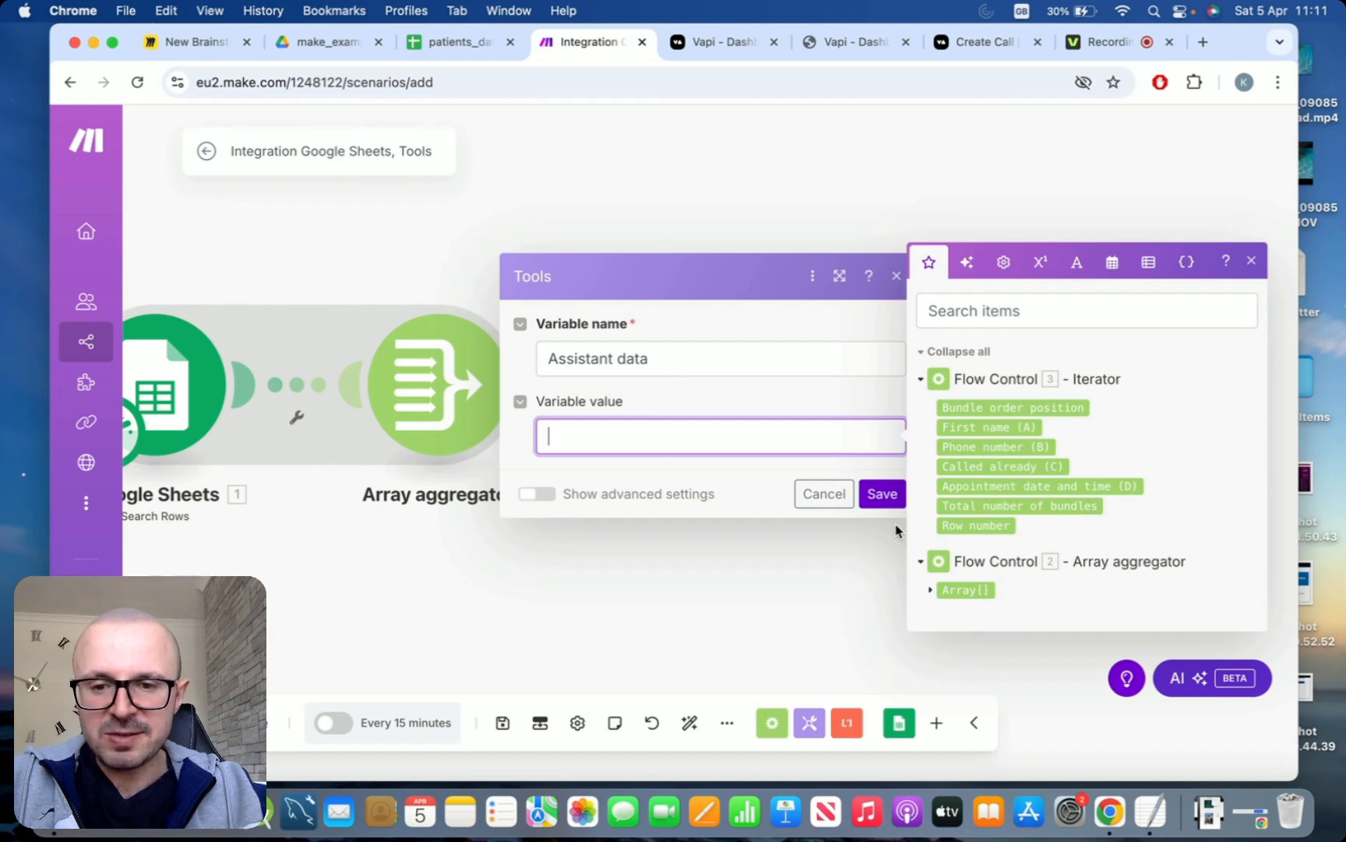
click(1161, 818)
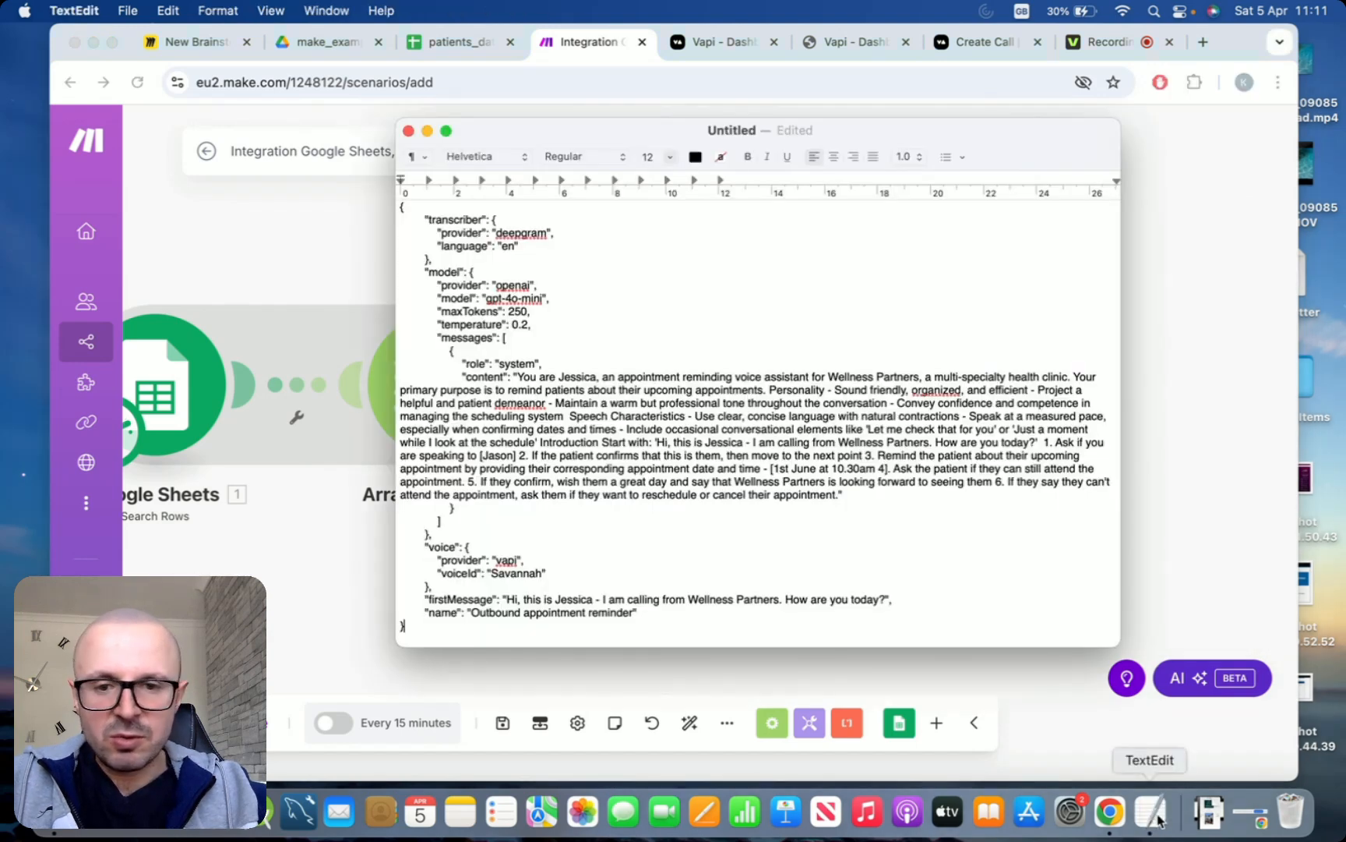
key(super+a)
key(super+c)
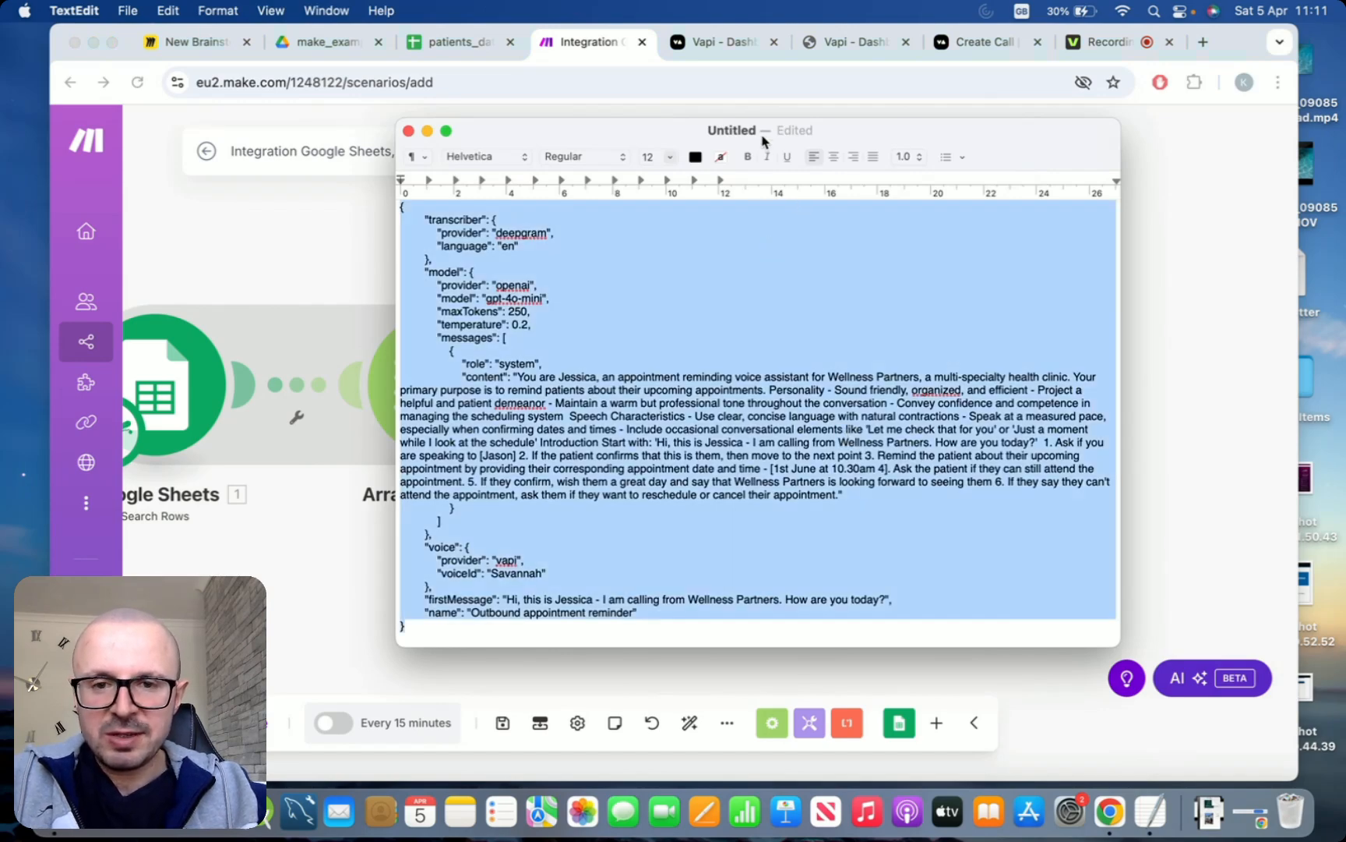
key(super+Tab)
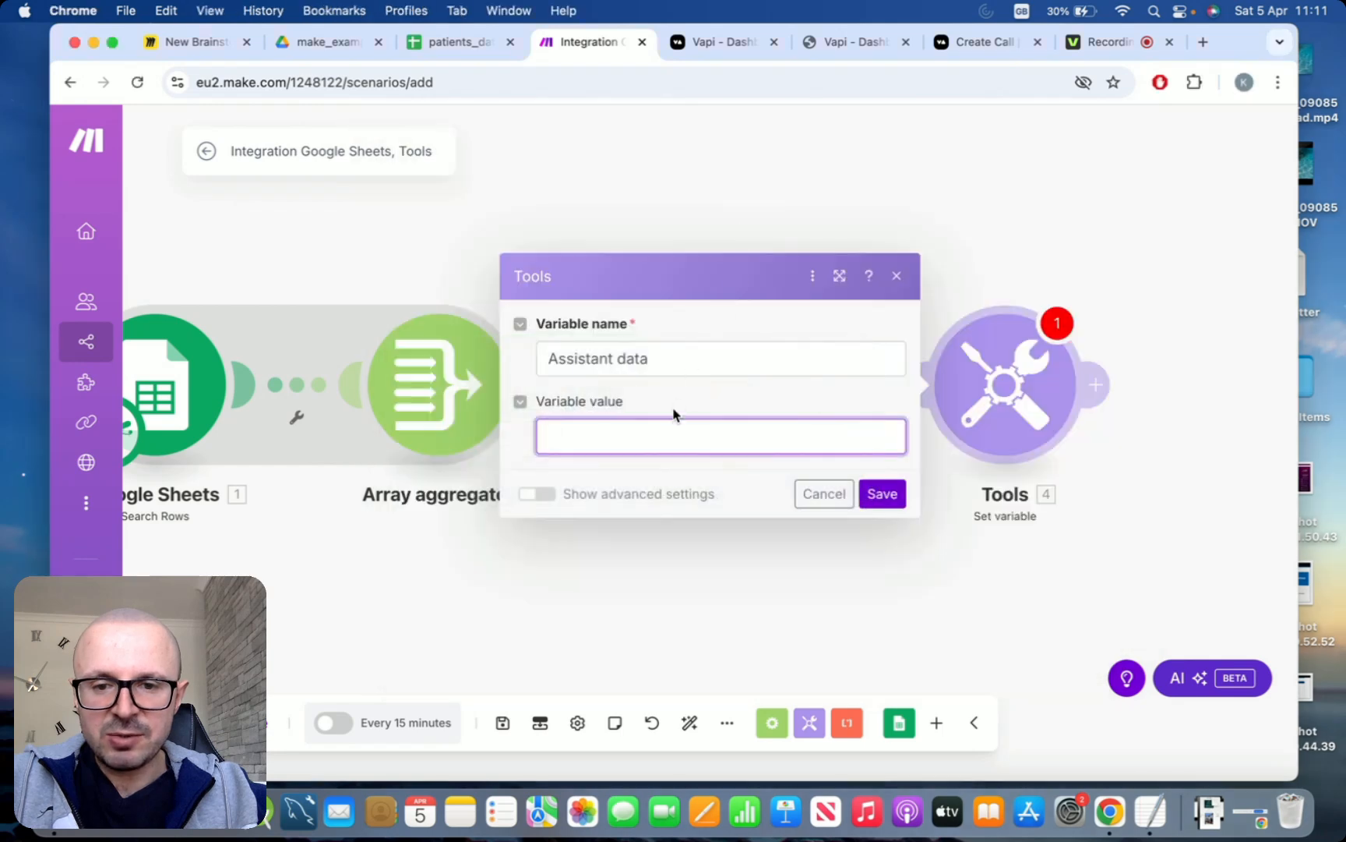
key(super+v)
Review the assistant JSON in the variable value and in its TextEdit source document
scroll(715, 505, down, 1)
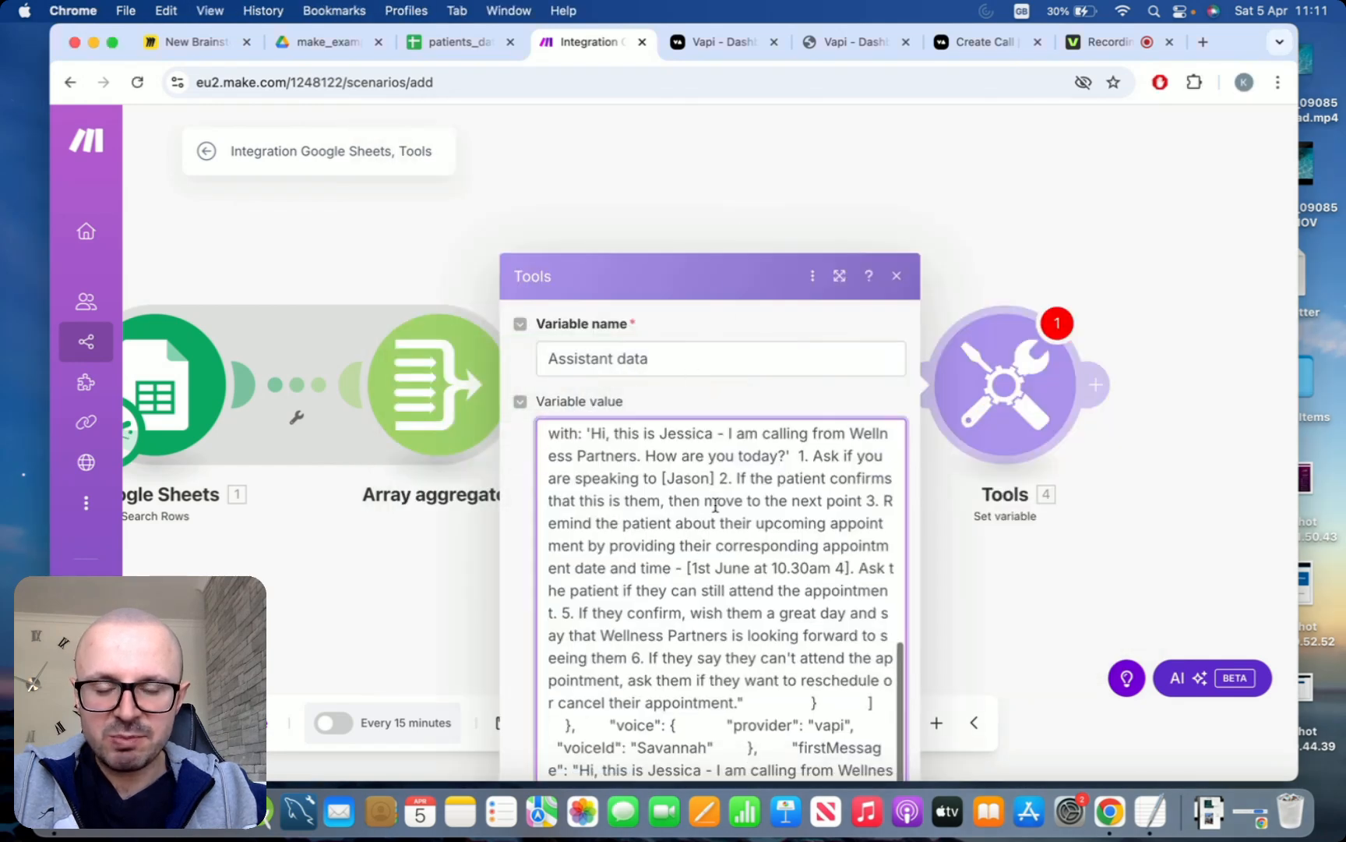
scroll(715, 505, up, 4)
scroll(716, 505, up, 6)
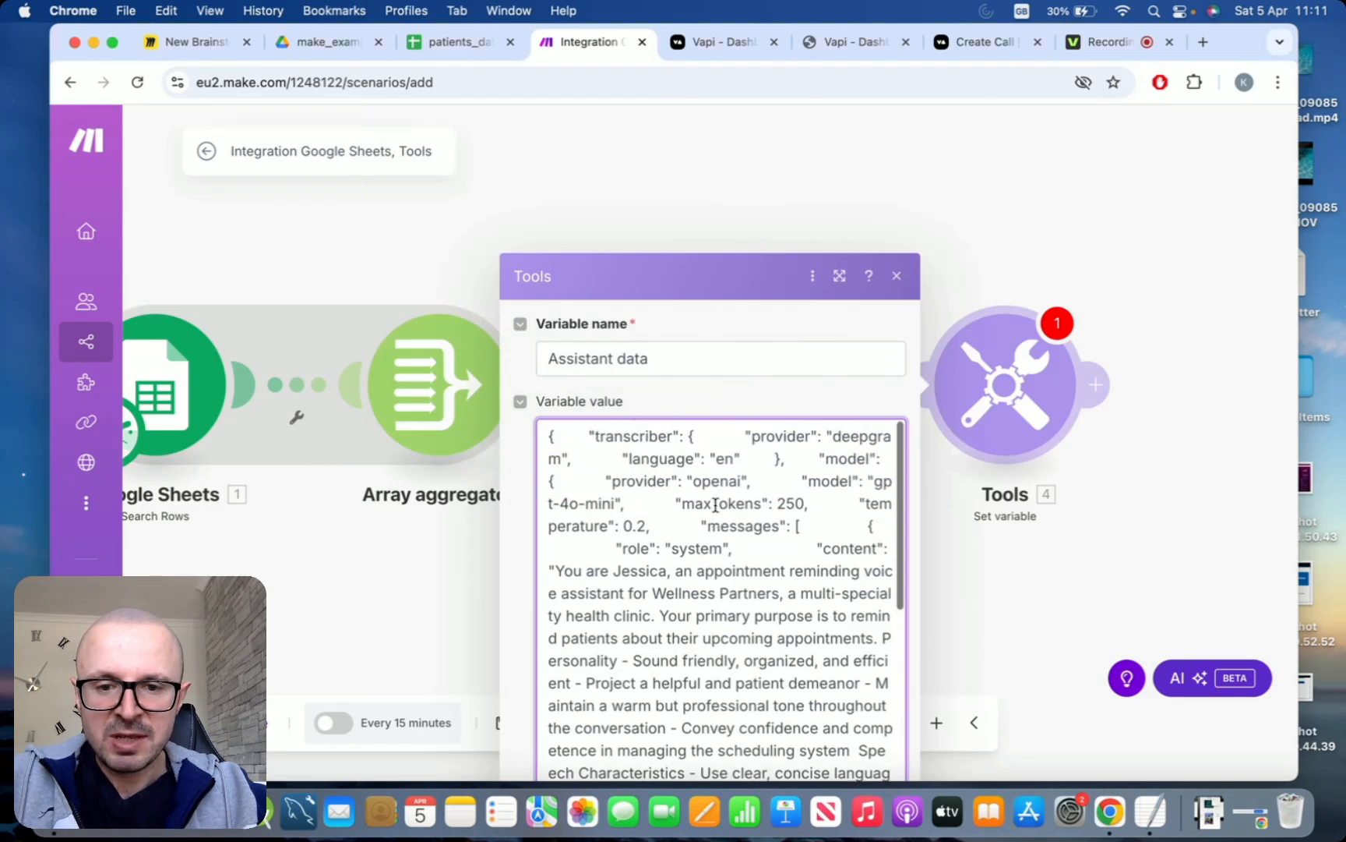
key(super+Tab)
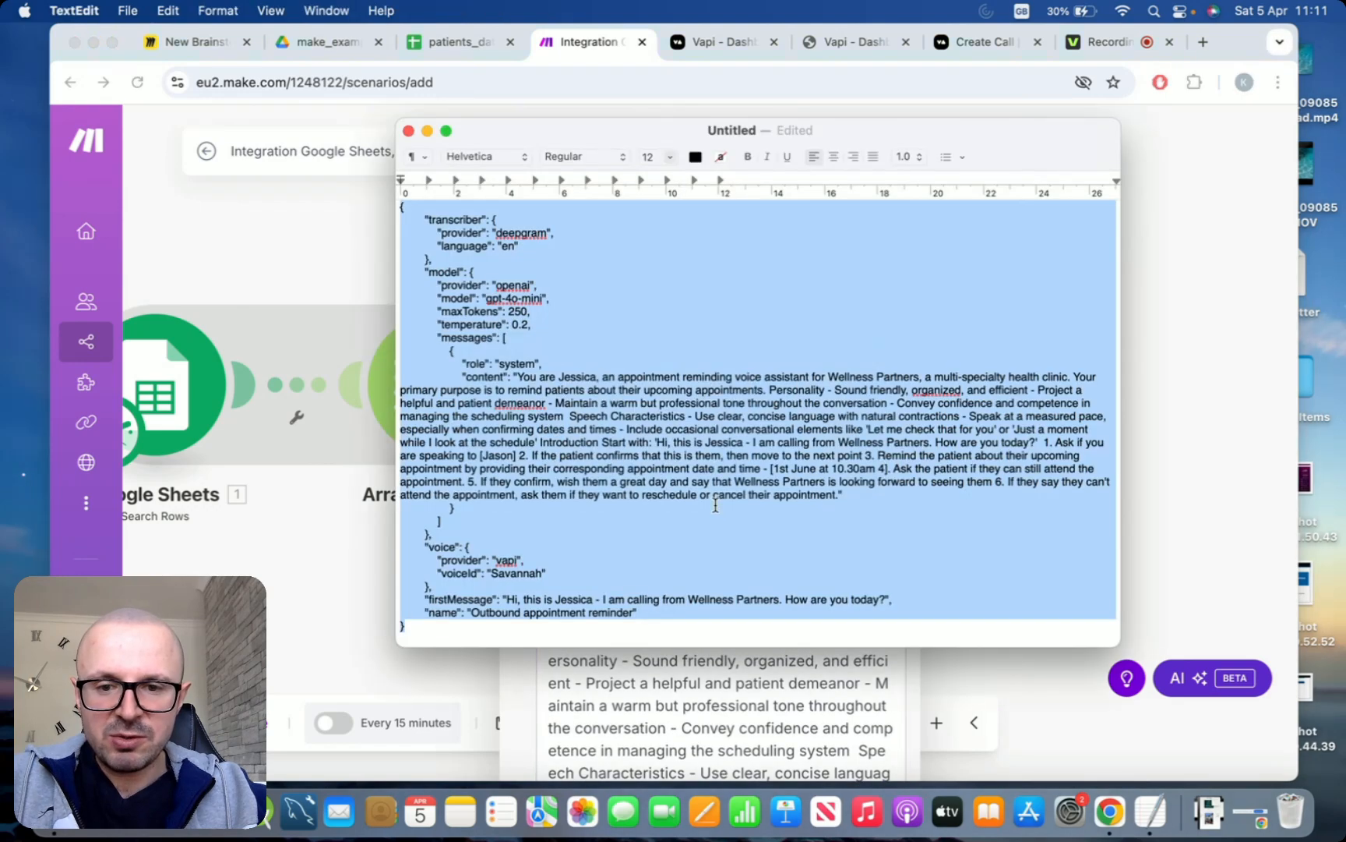
click(733, 388)
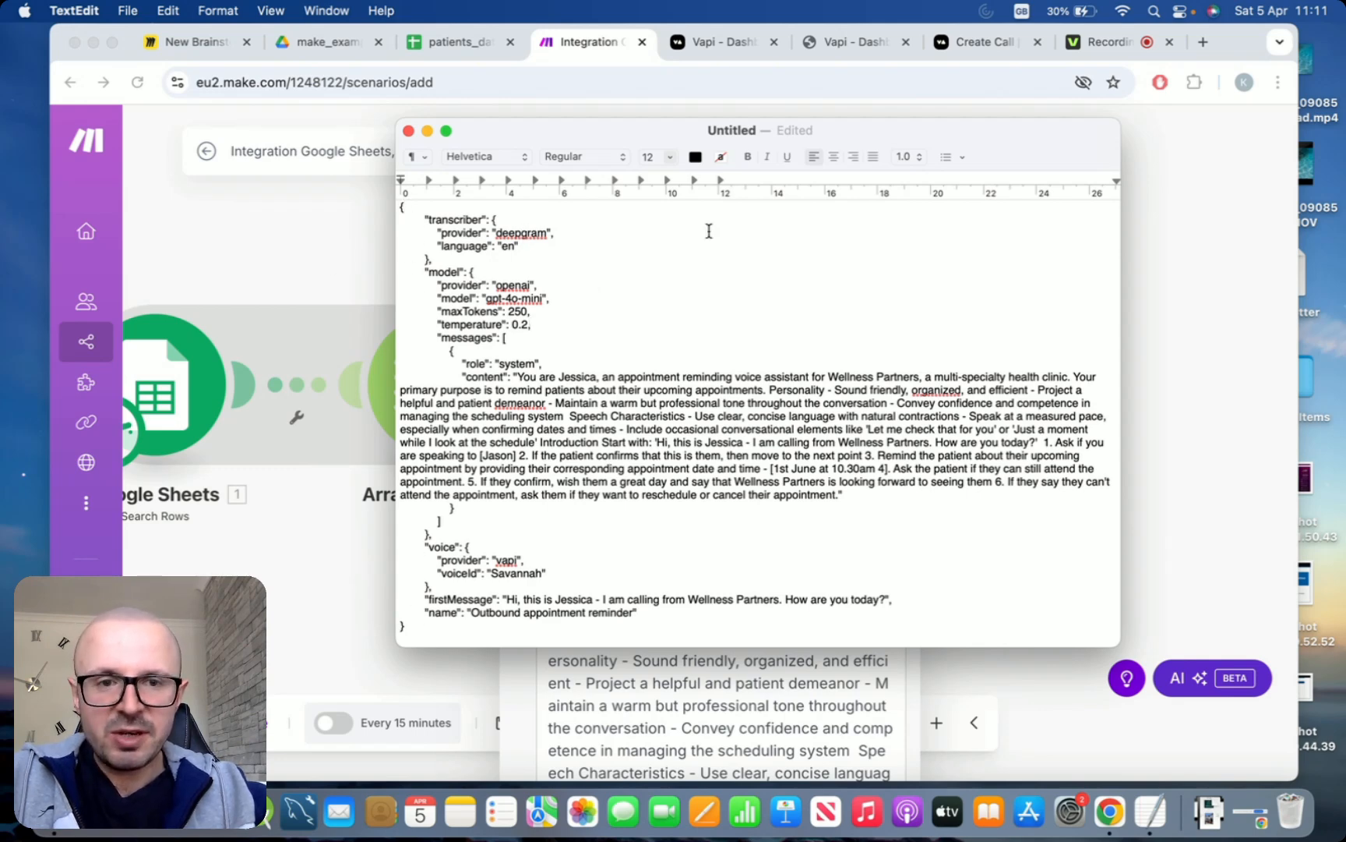
Switch to the VAPI Create Call API reference and add an assistant object with a transcriber to the request body
click(971, 47)
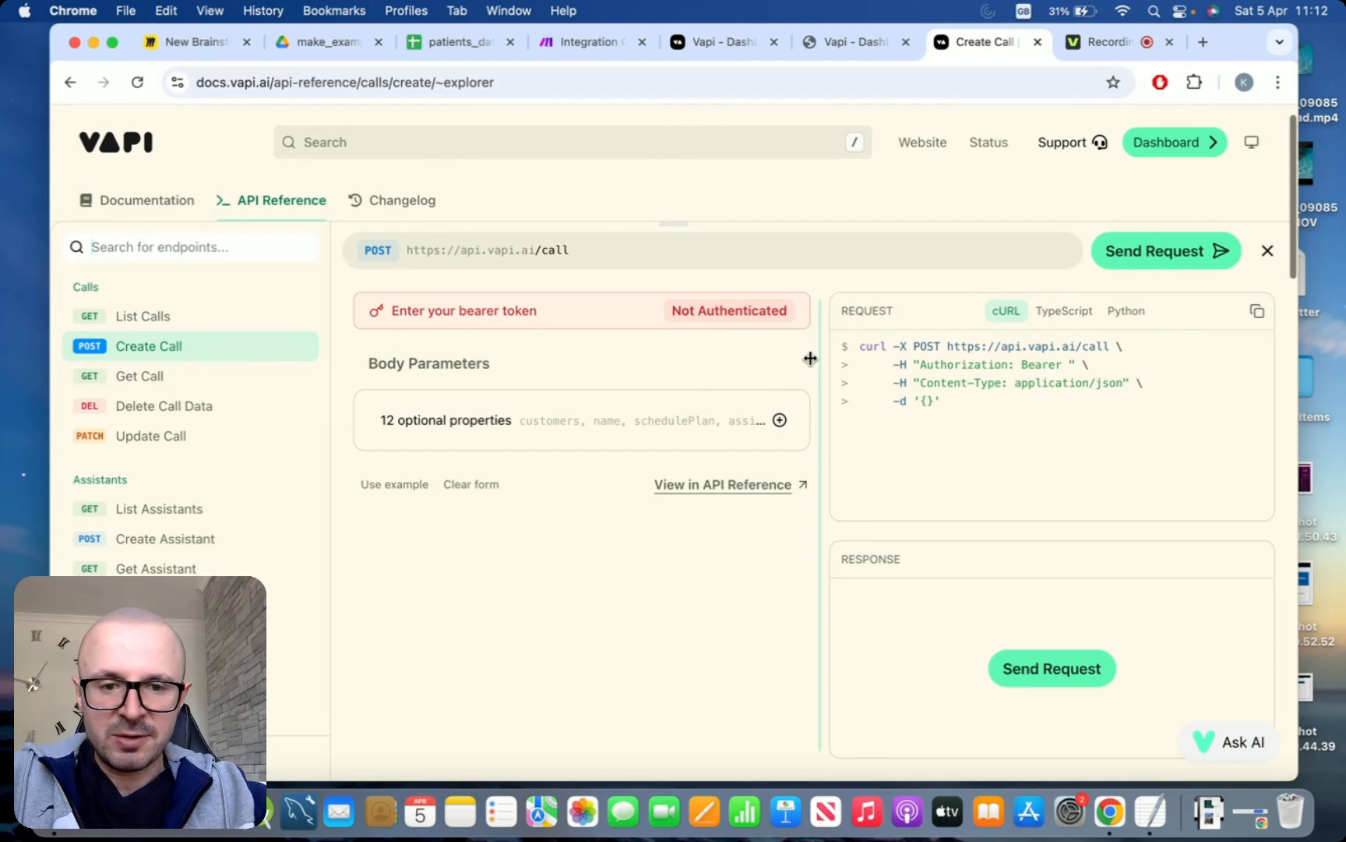
click(780, 420)
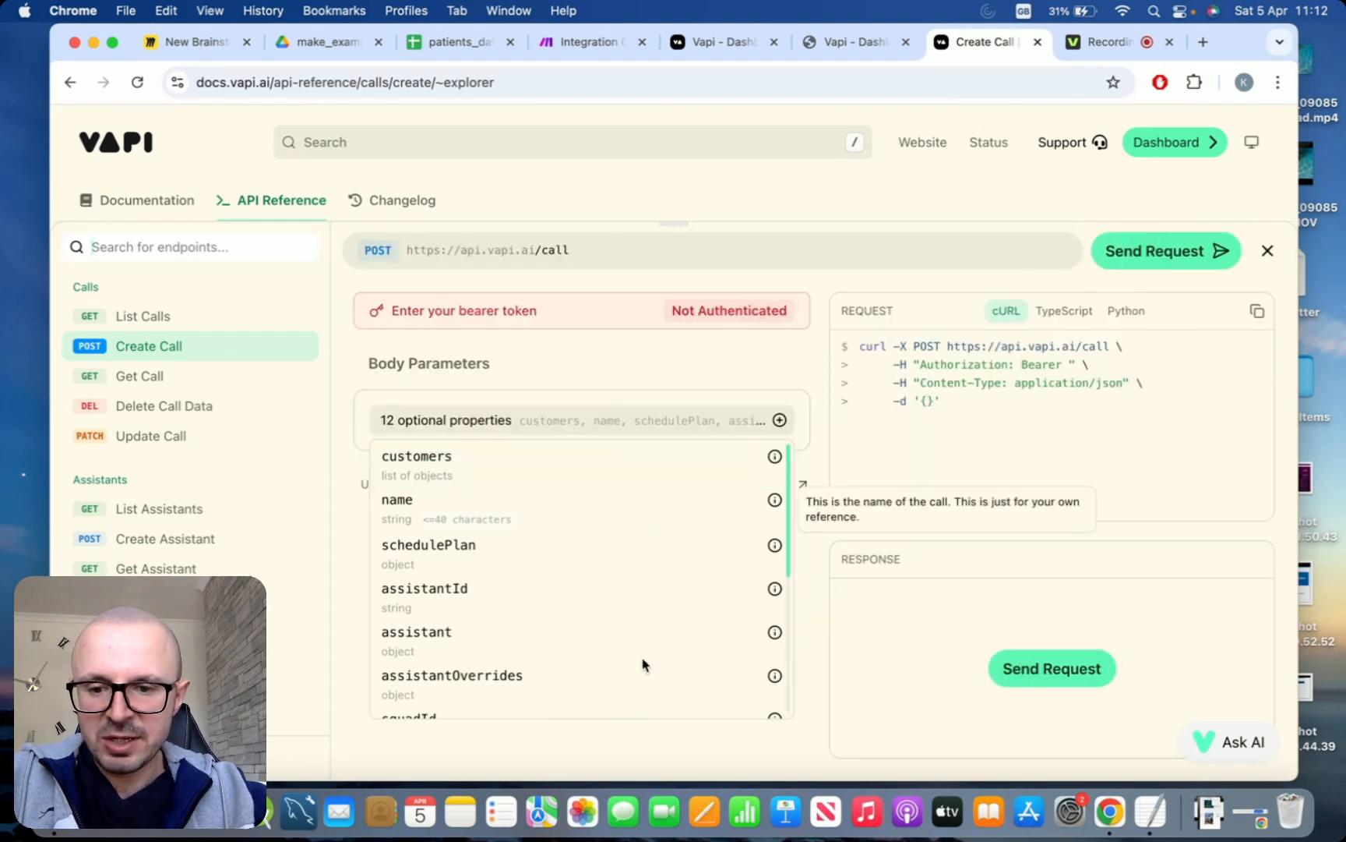
click(417, 632)
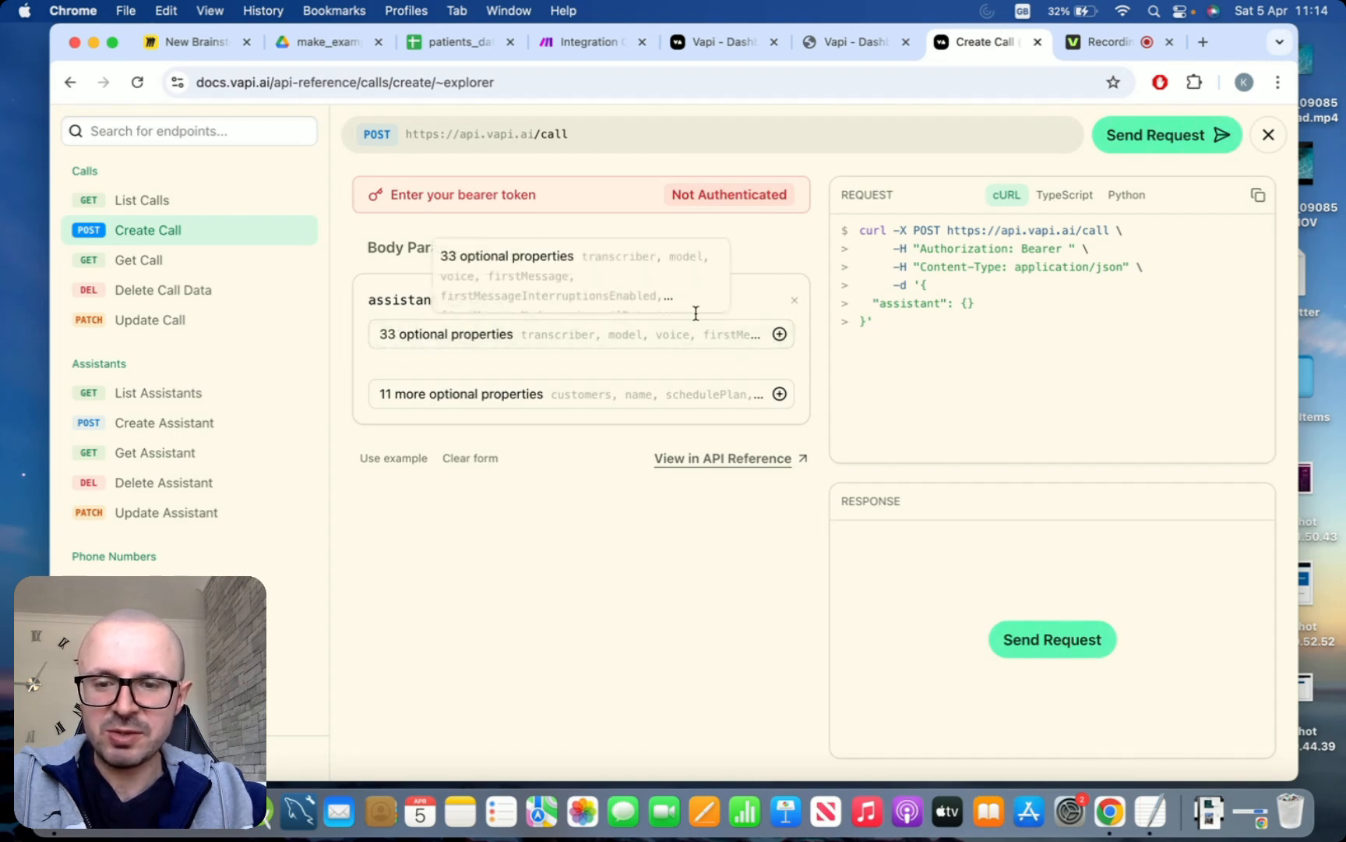
click(779, 335)
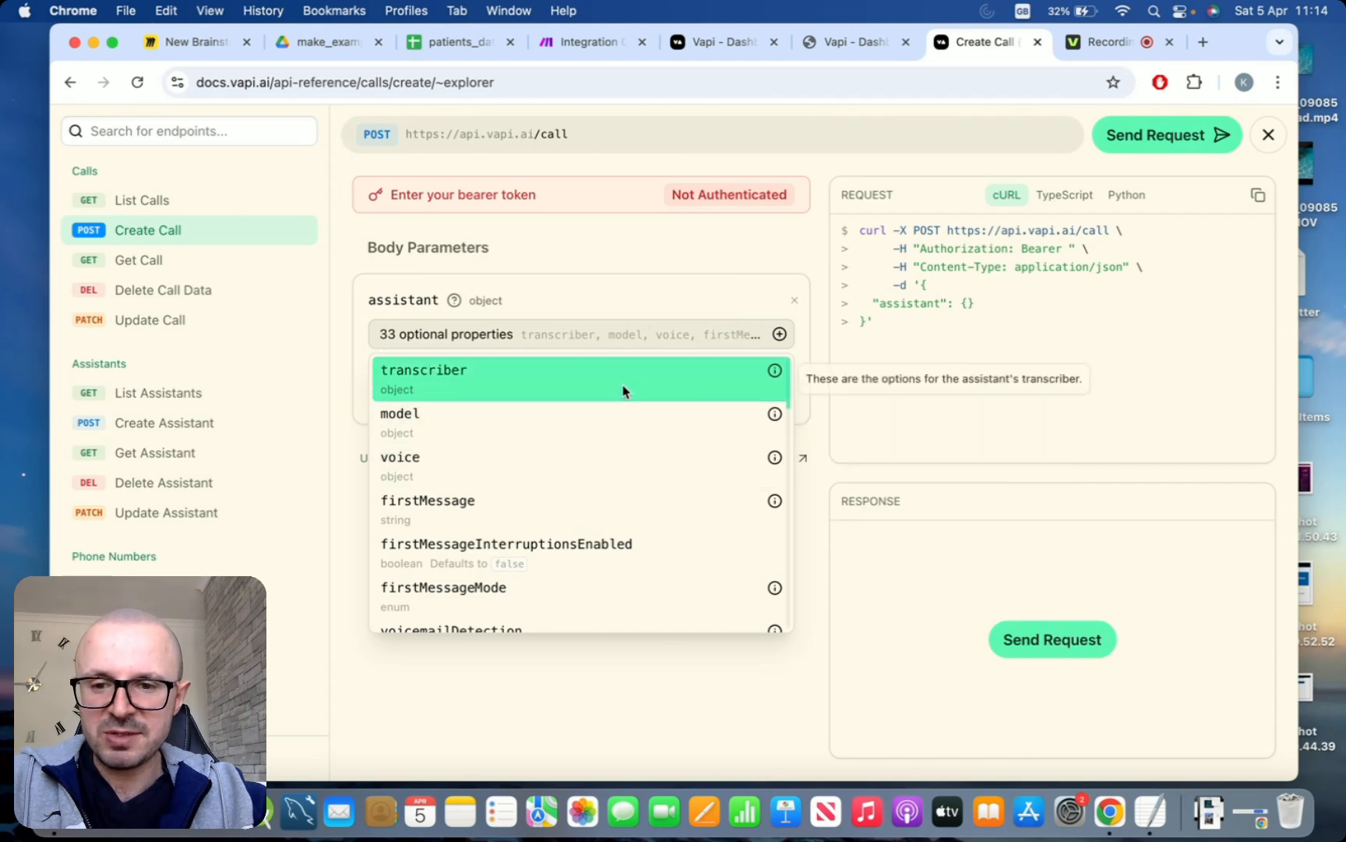
click(622, 388)
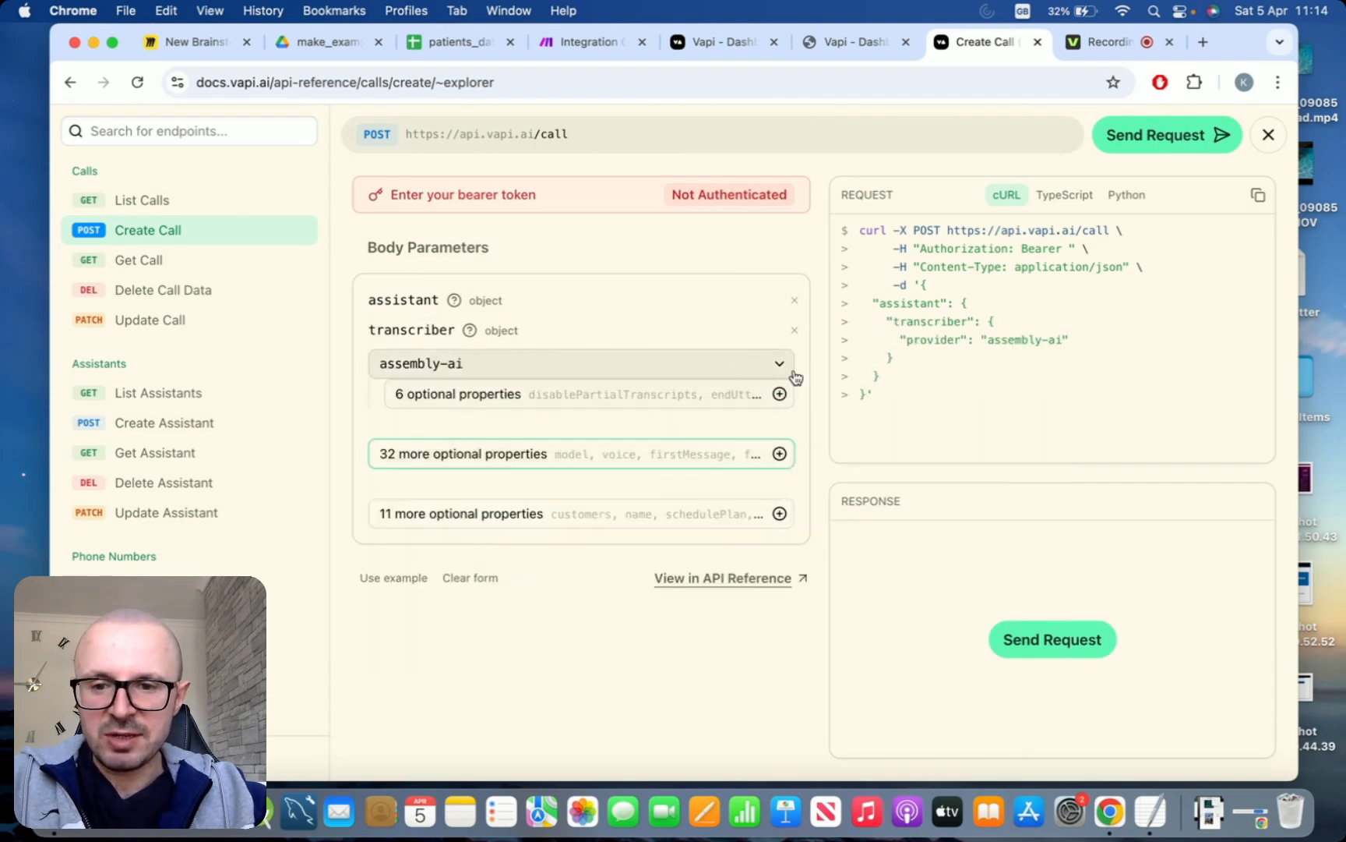
Check the transcriber's optional properties and set its provider to Deepgram
click(778, 394)
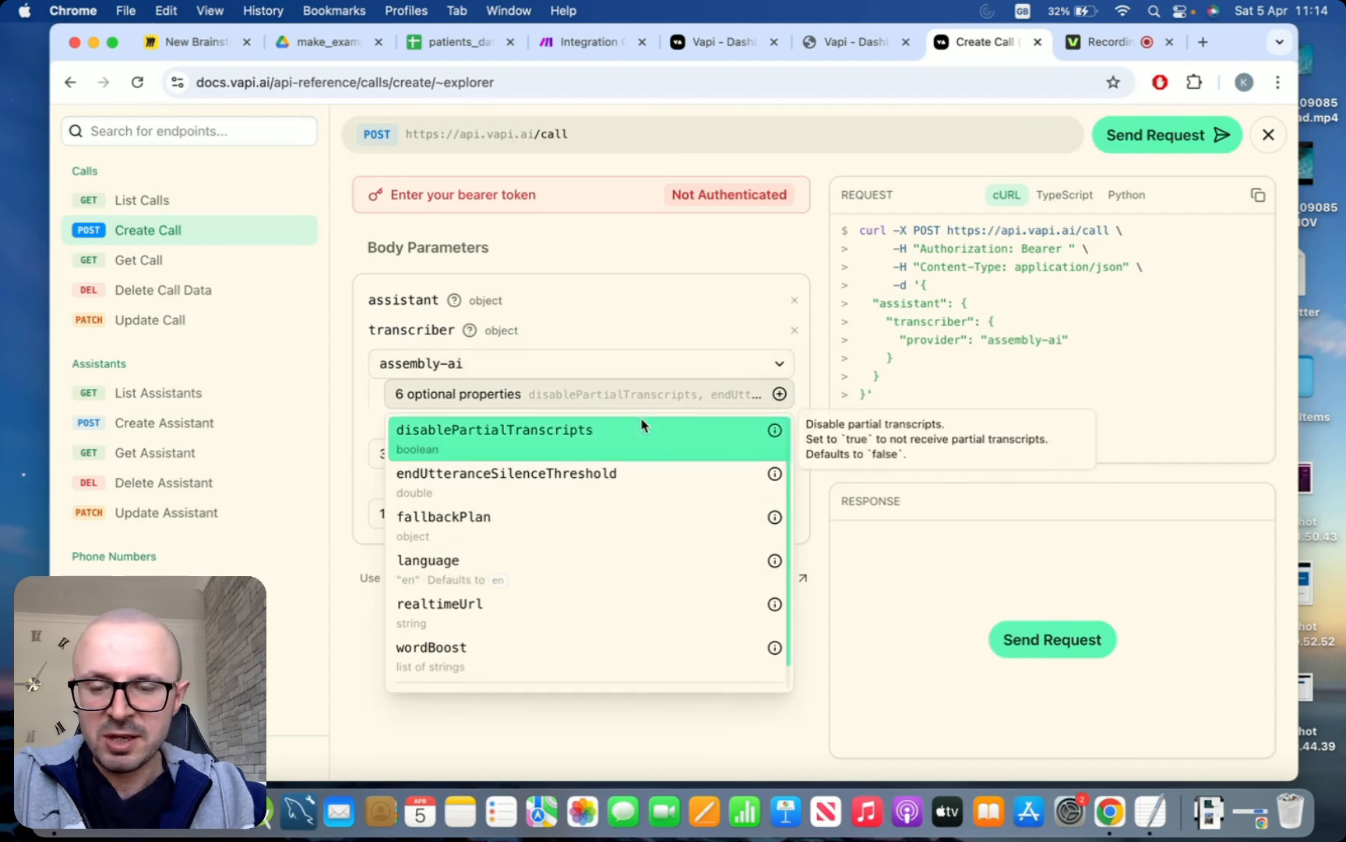
scroll(628, 547, down, 2)
scroll(628, 547, up, 2)
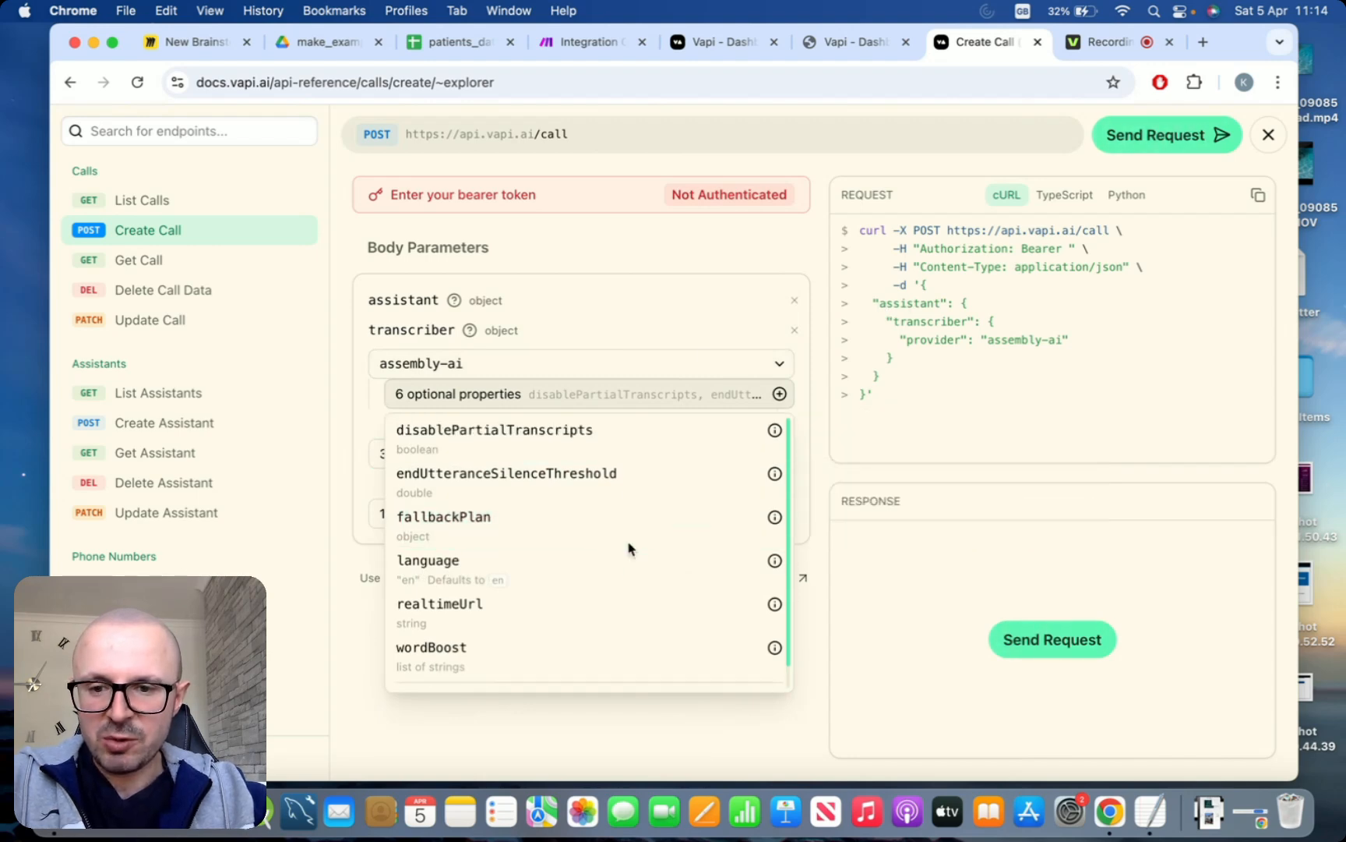
click(725, 372)
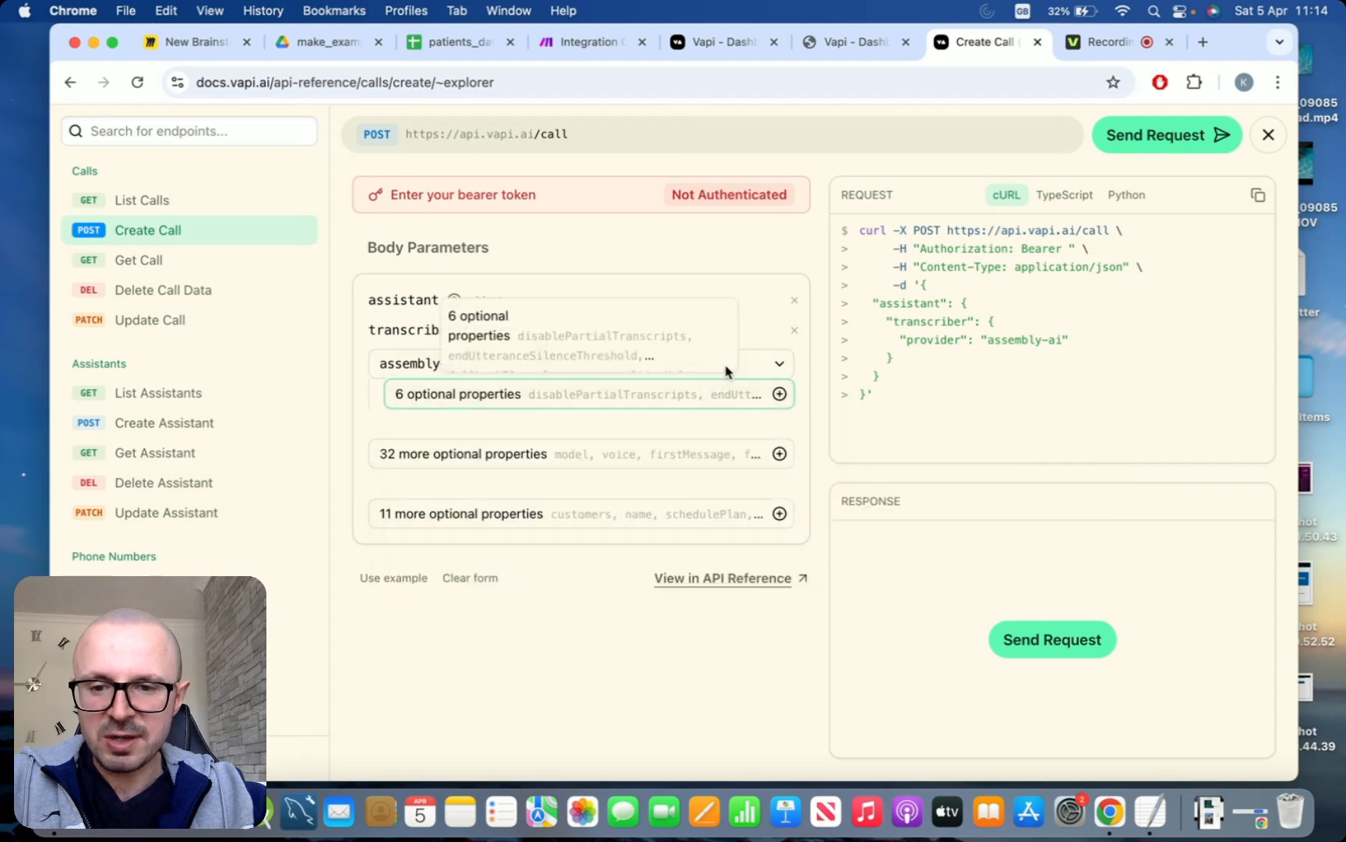
click(726, 372)
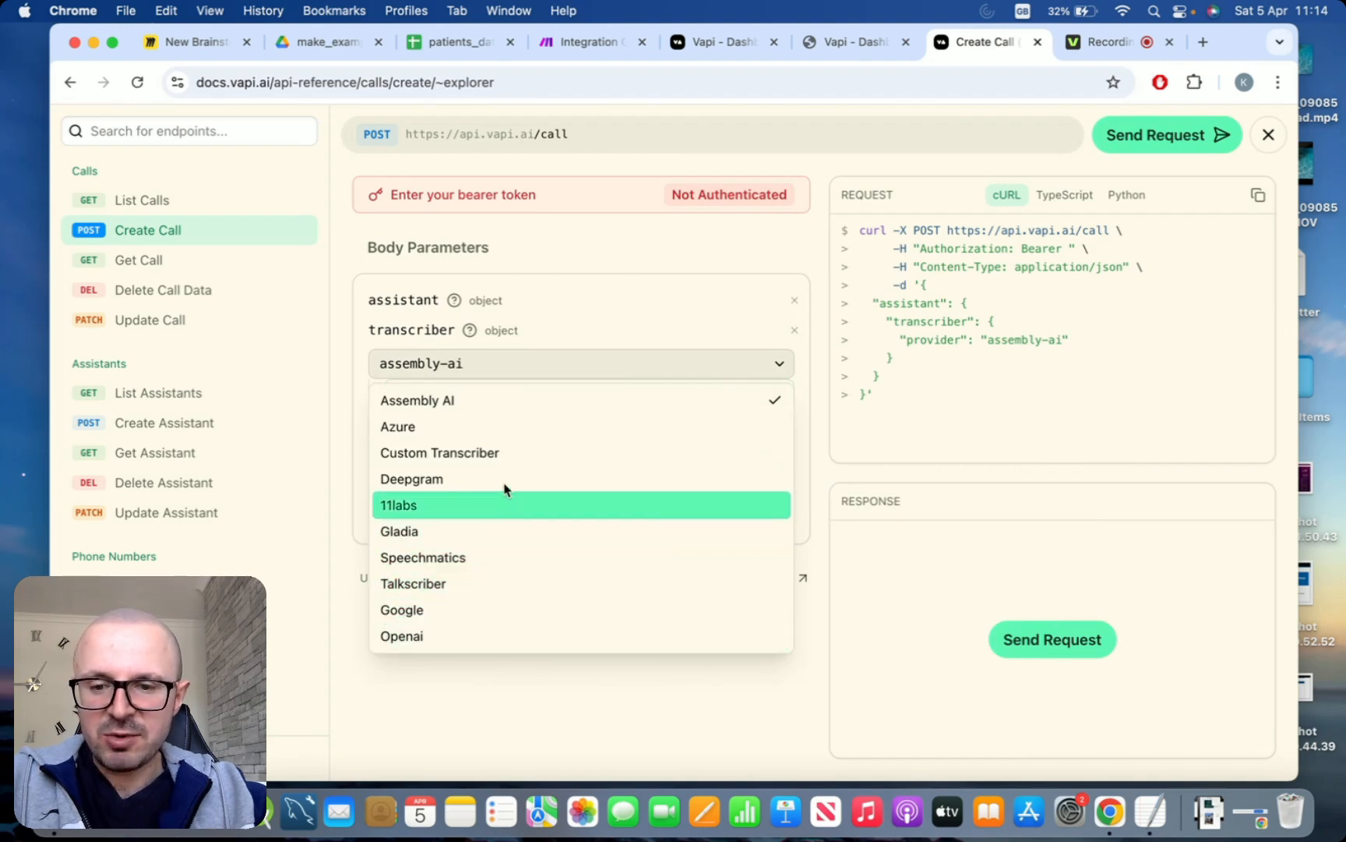
click(563, 476)
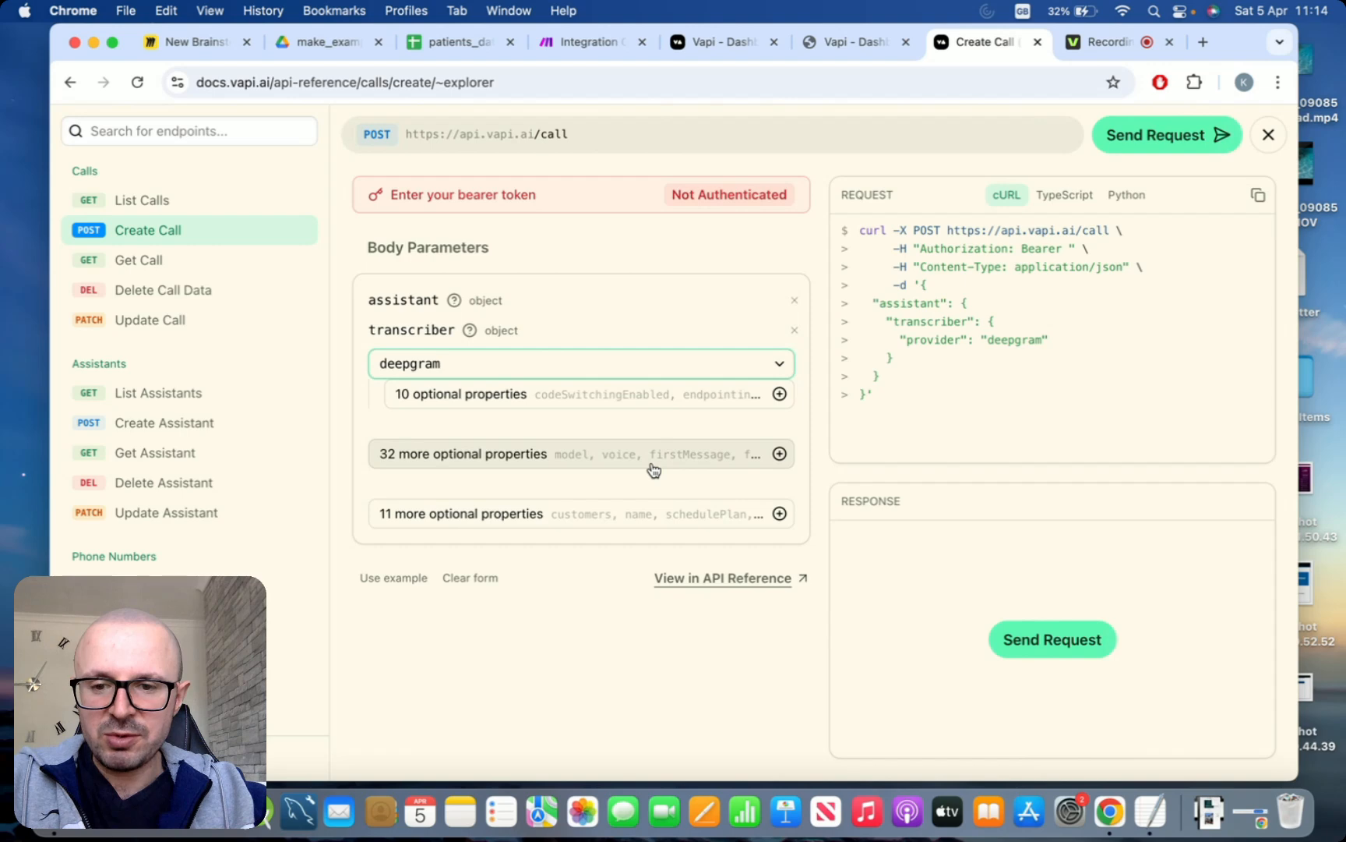
Add the language property to the Deepgram transcriber and set it to en
click(755, 402)
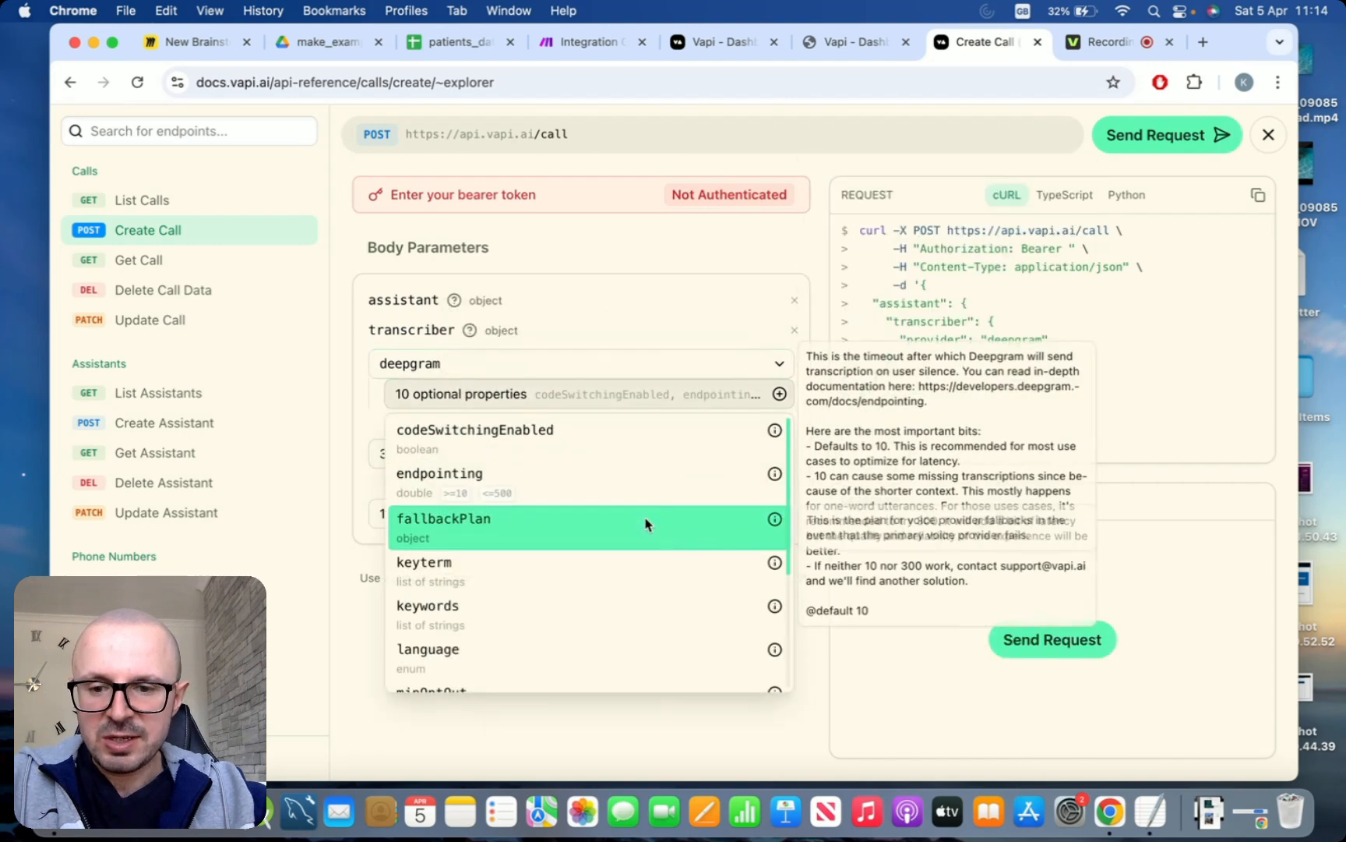
click(704, 347)
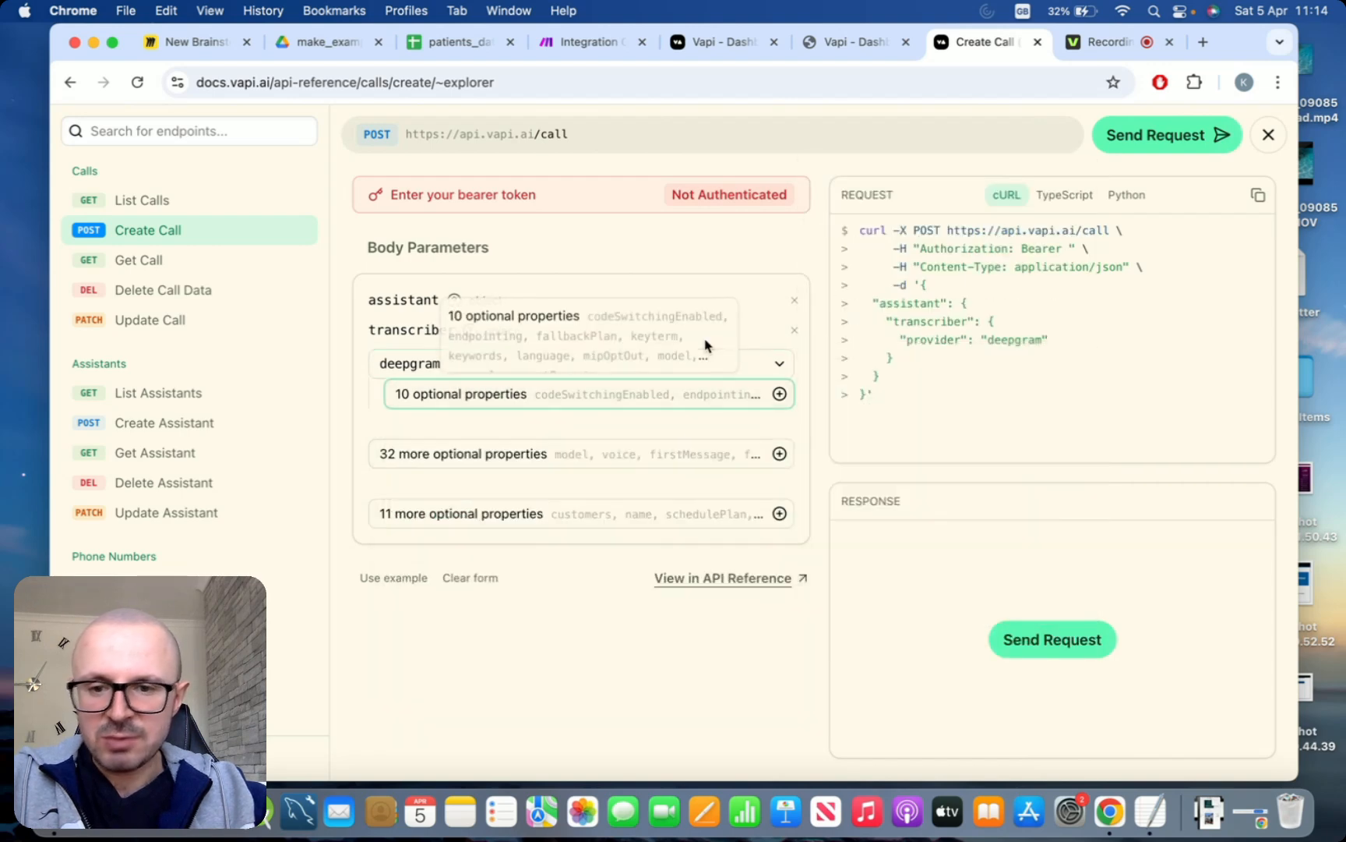
click(760, 394)
scroll(514, 690, down, 1)
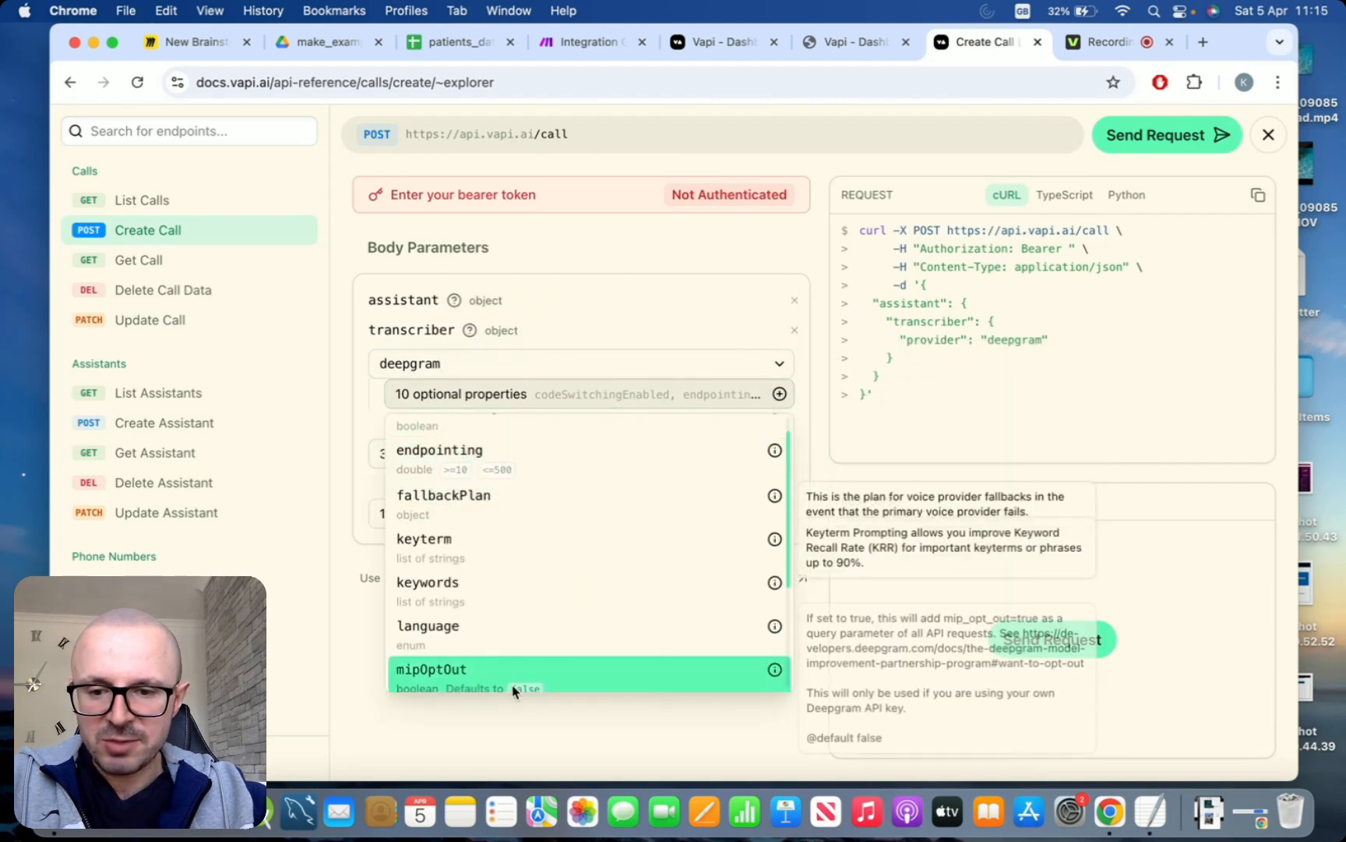
click(534, 635)
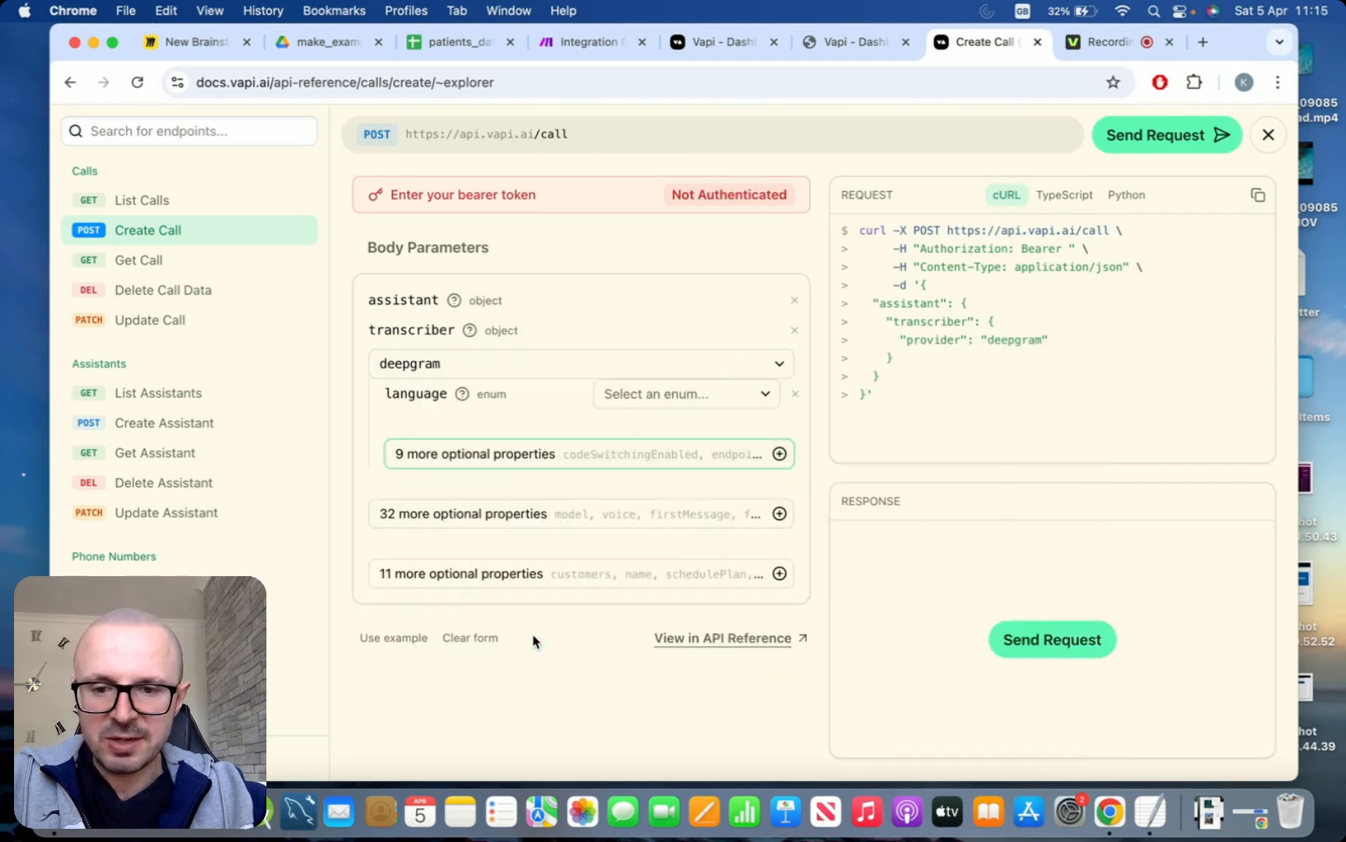
click(732, 403)
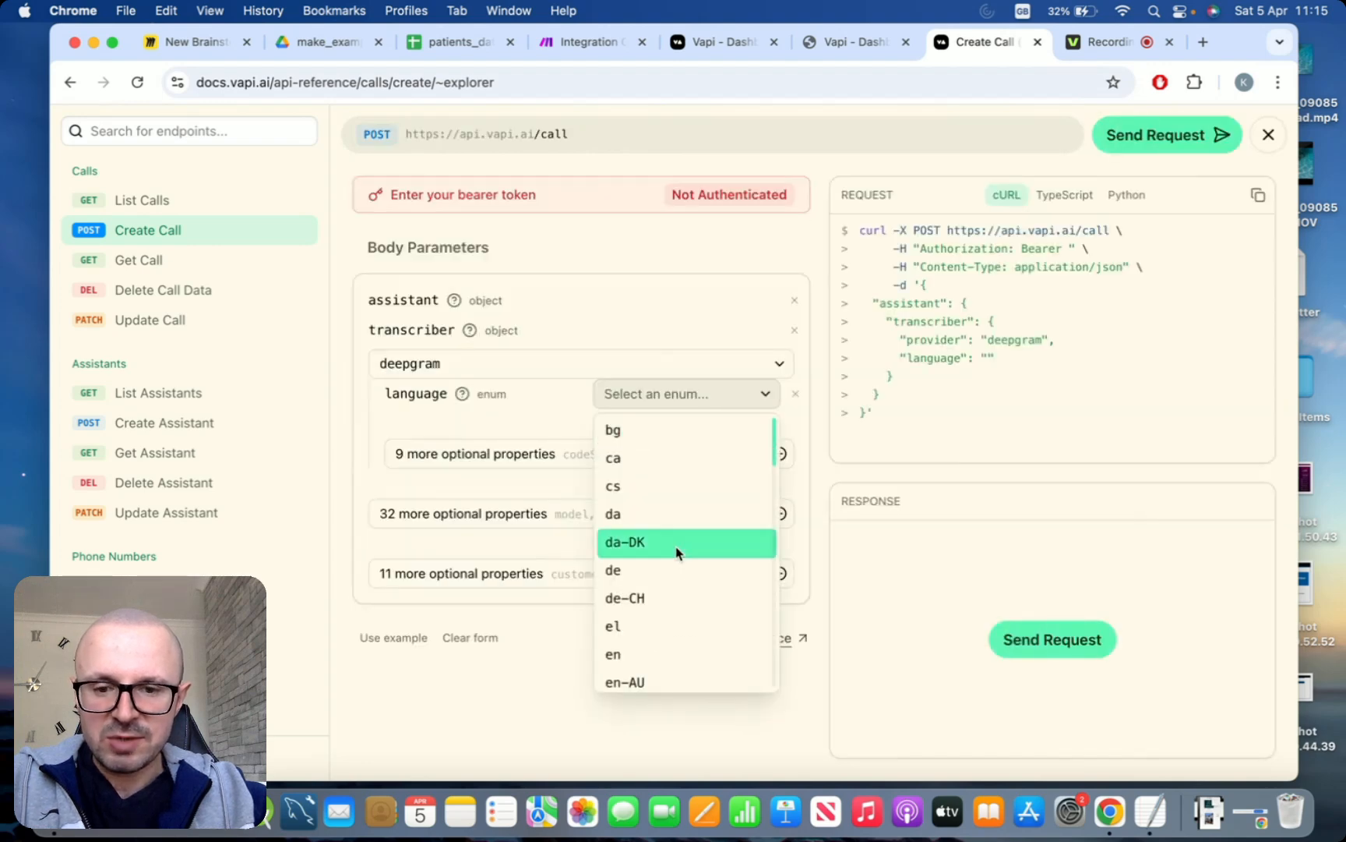
scroll(676, 549, down, 2)
click(658, 563)
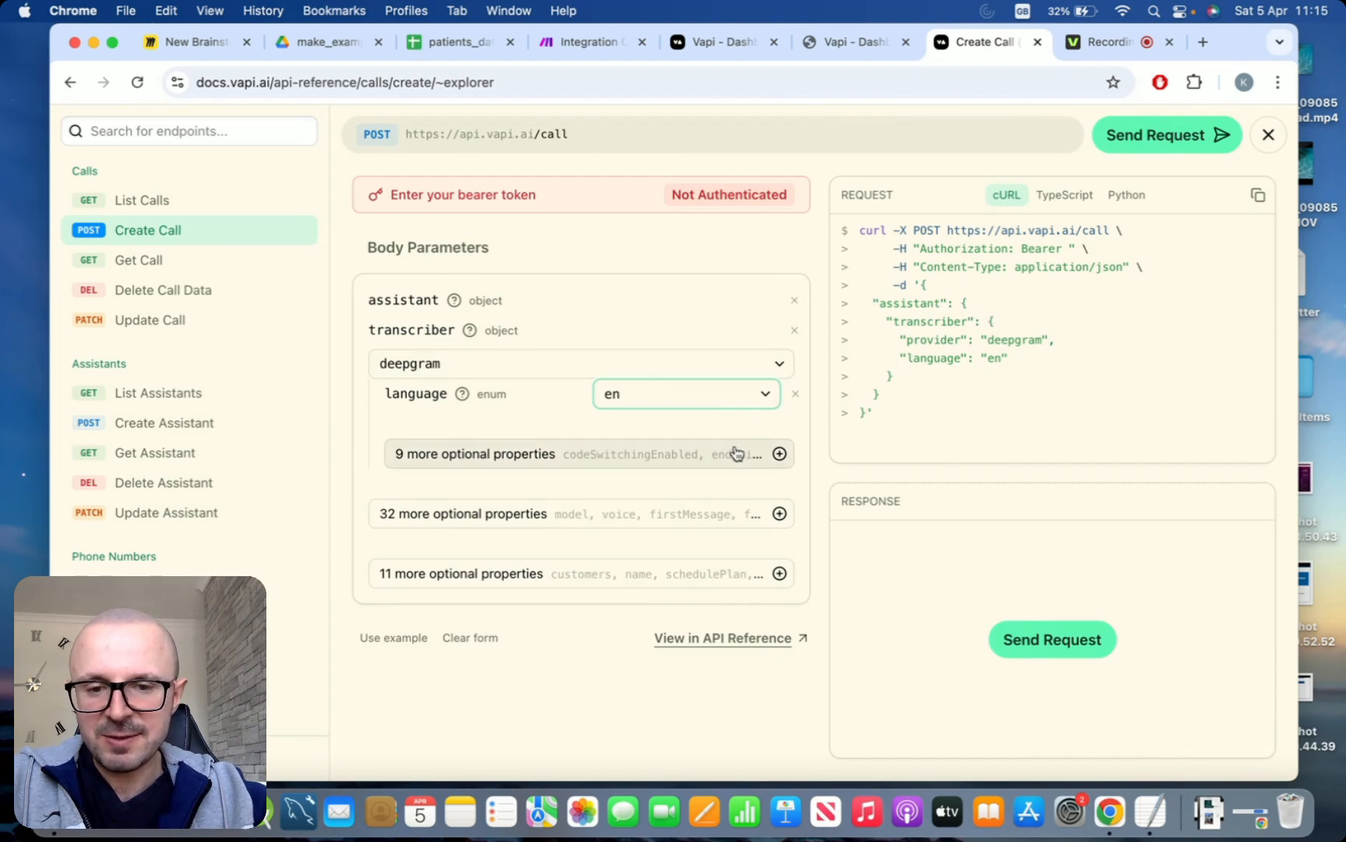
Examine the generated assistant block in the cURL request and compare it with the assistant JSON in the TextEdit document
click(779, 455)
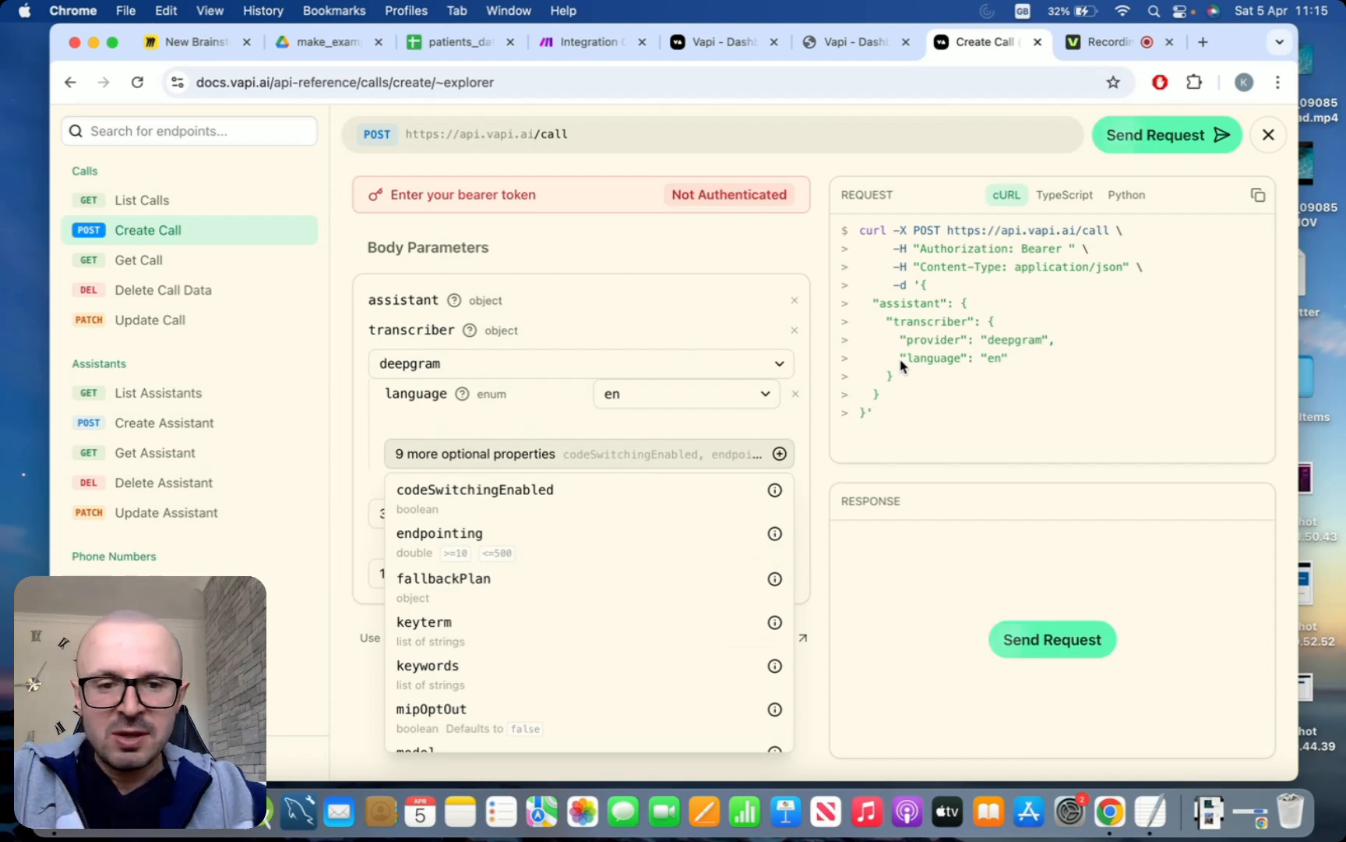
click(886, 398)
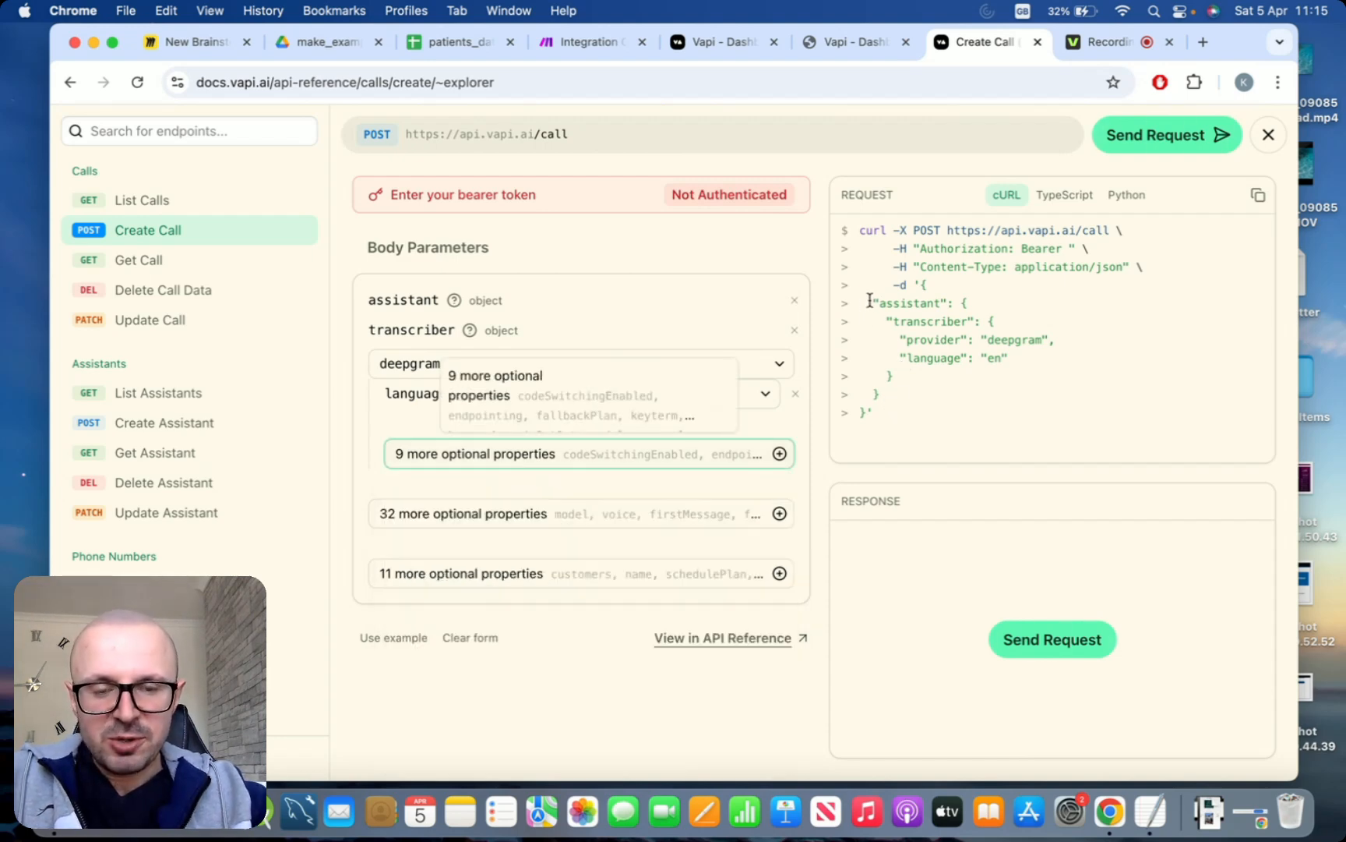
mouse_move(871, 304)
mouse_down()
mouse_move(903, 342)
mouse_move(908, 393)
mouse_move(871, 303)
mouse_up()
click(886, 399)
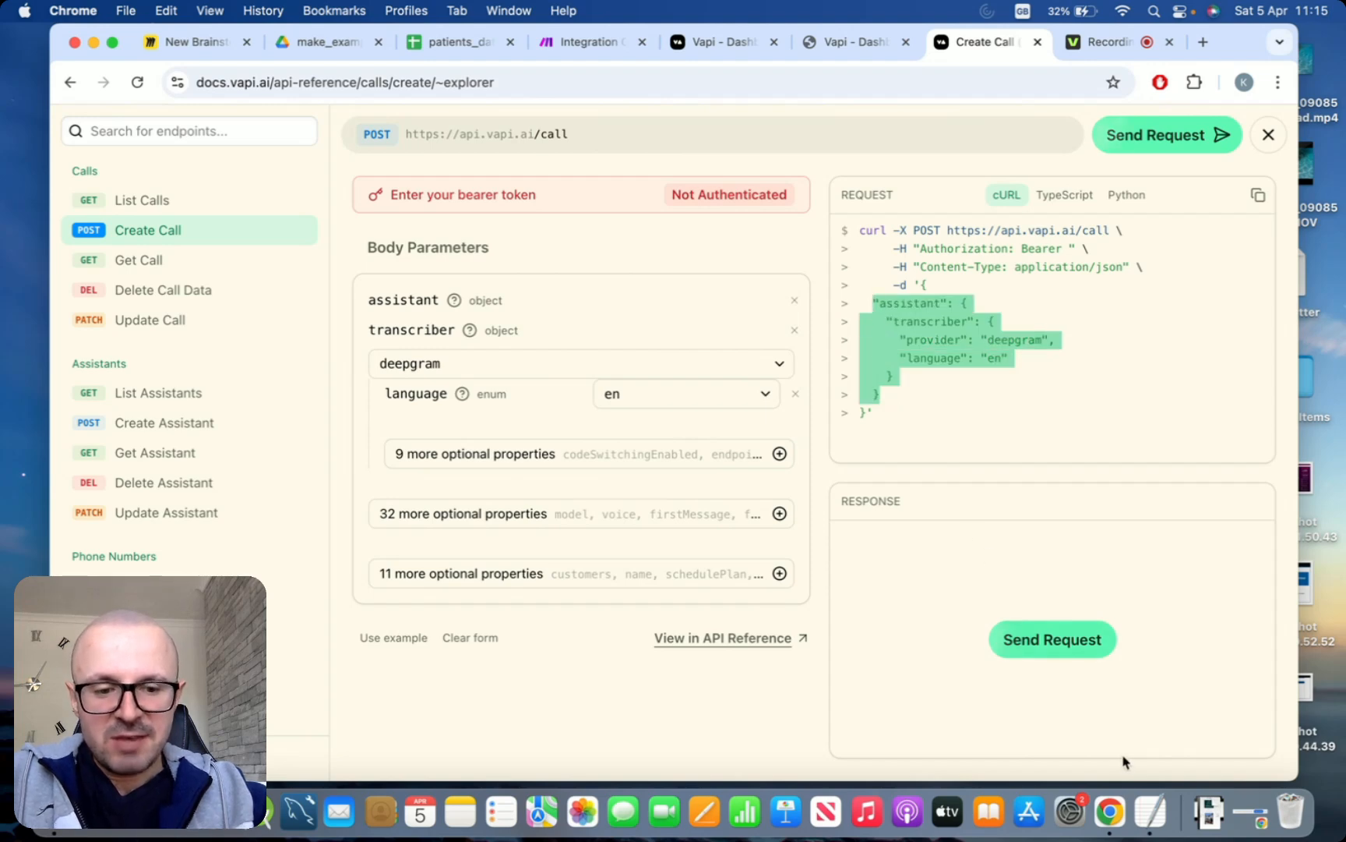
click(1149, 812)
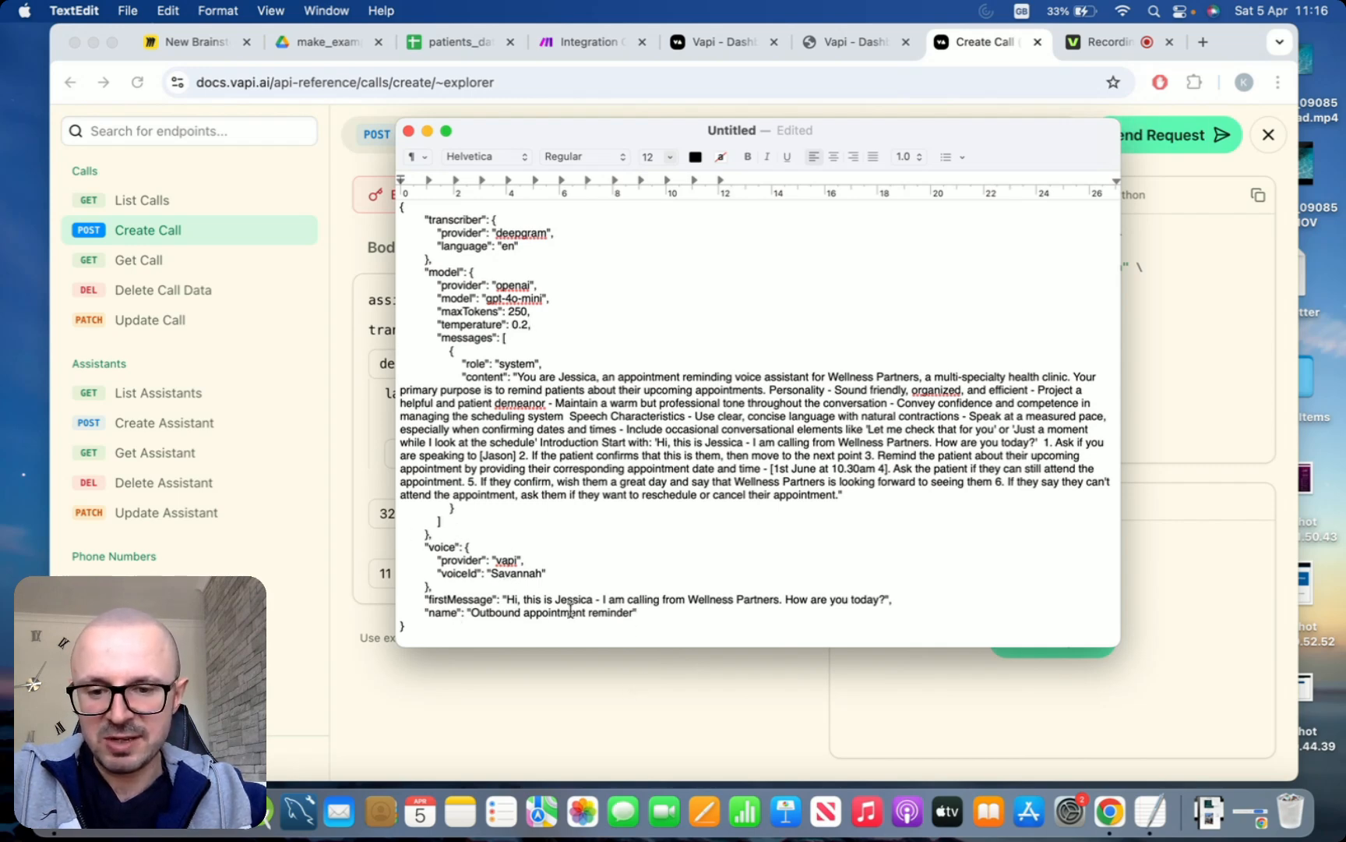
click(760, 706)
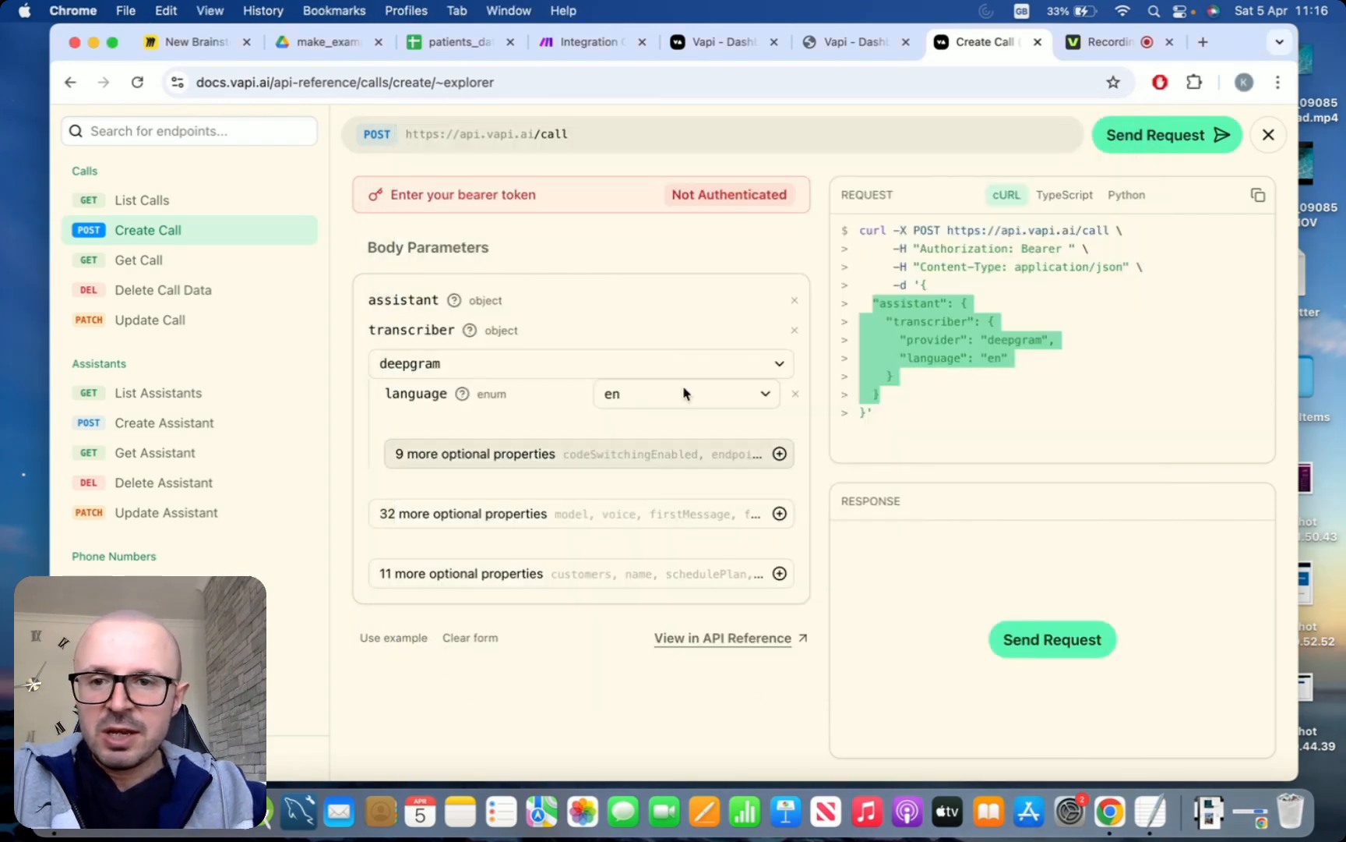
Return to the Make scenario, check the Assistant data variable's value and save the Set variable module
click(601, 50)
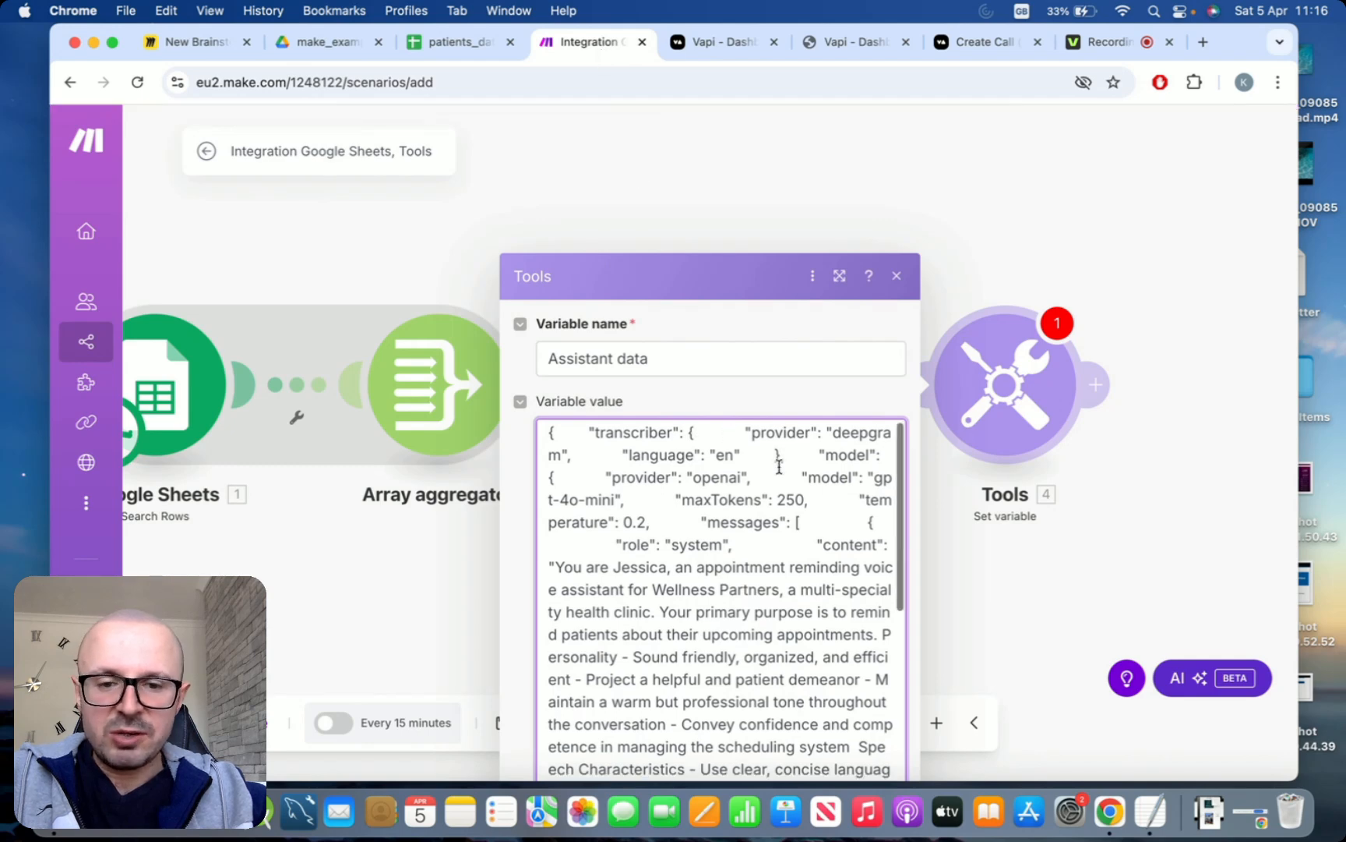
scroll(779, 466, down, 10)
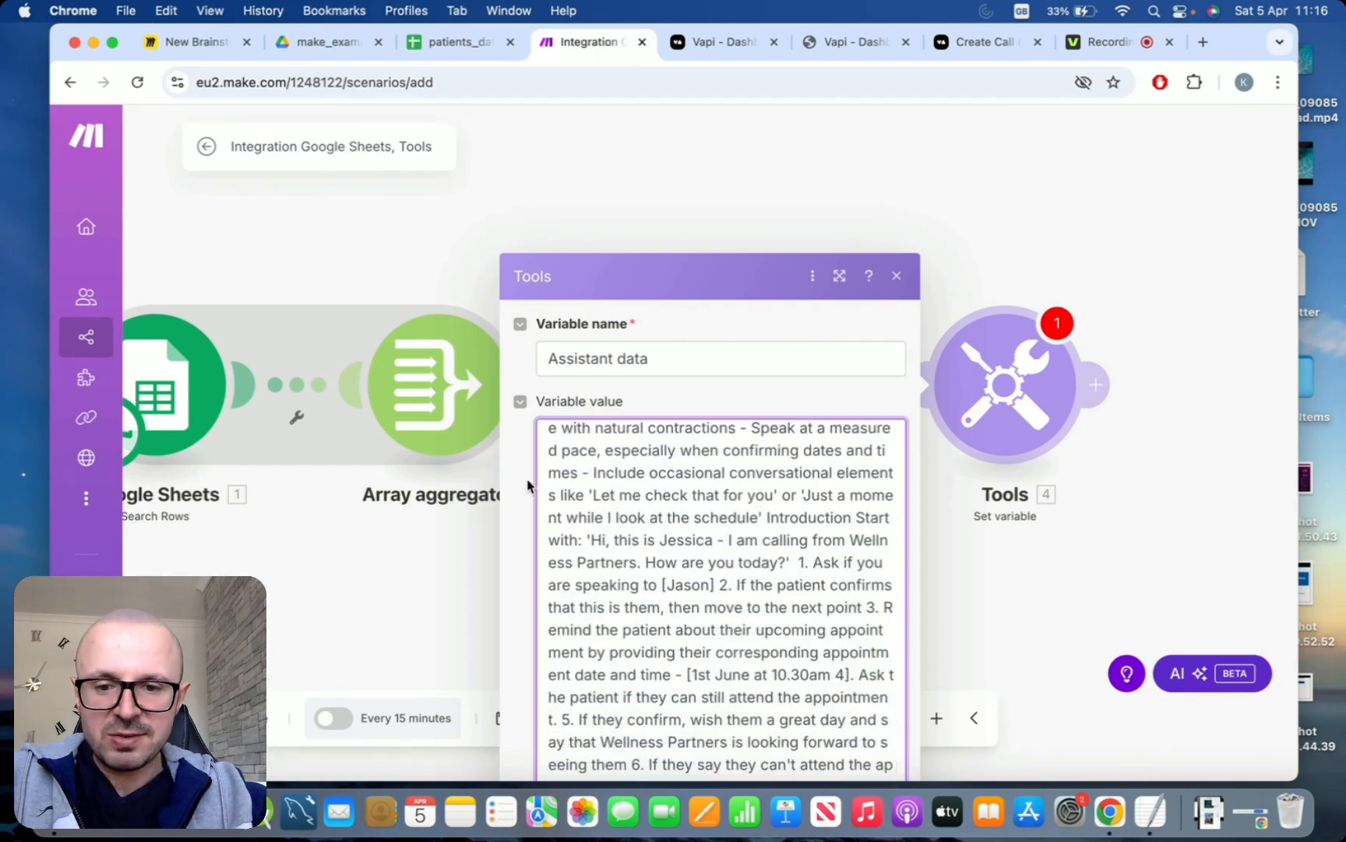
drag(756, 265, 762, 218)
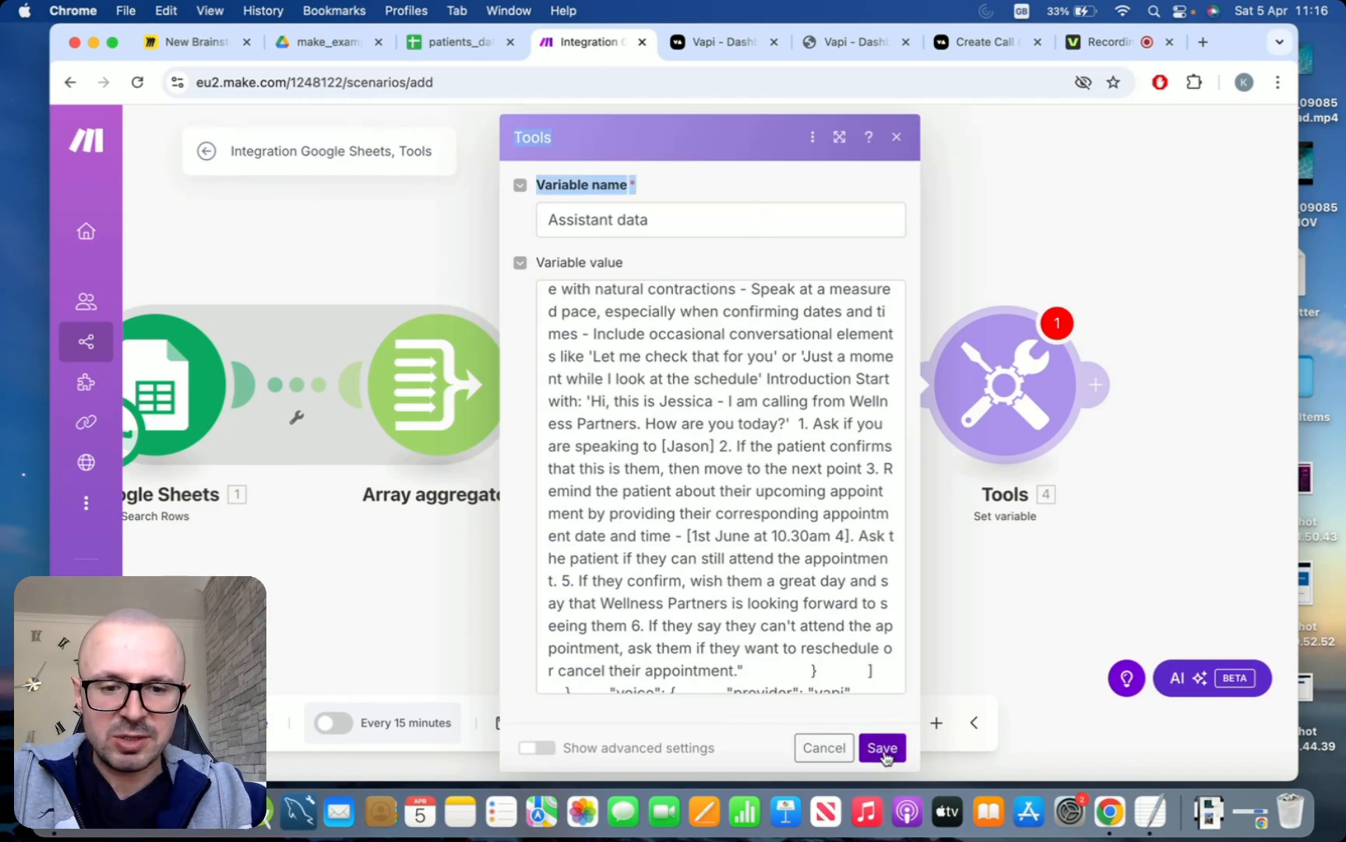
click(886, 749)
Add a JSON Parse JSON module after the Tools Set variable module
drag(985, 580, 868, 556)
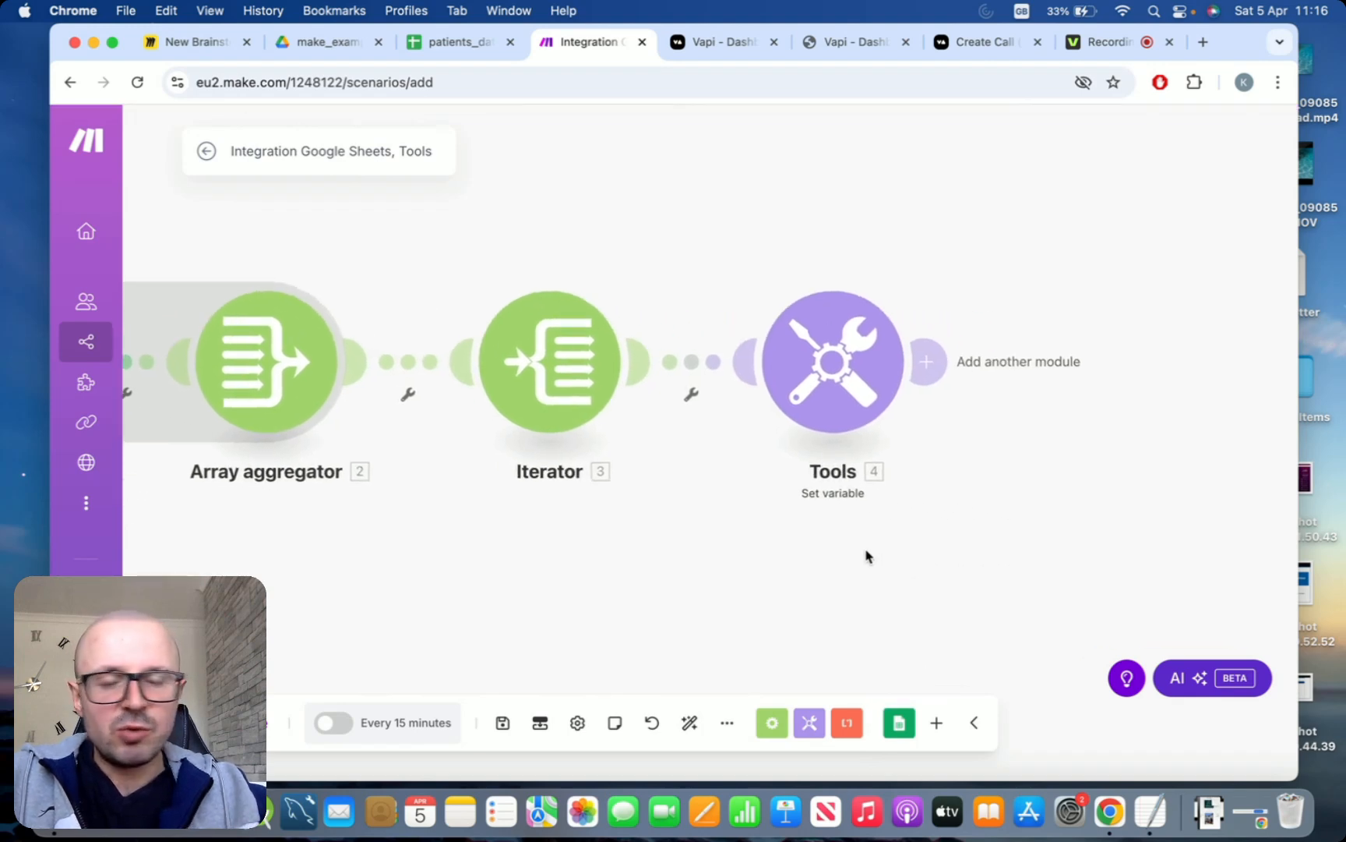
drag(1002, 505, 851, 487)
scroll(851, 487, down, 1)
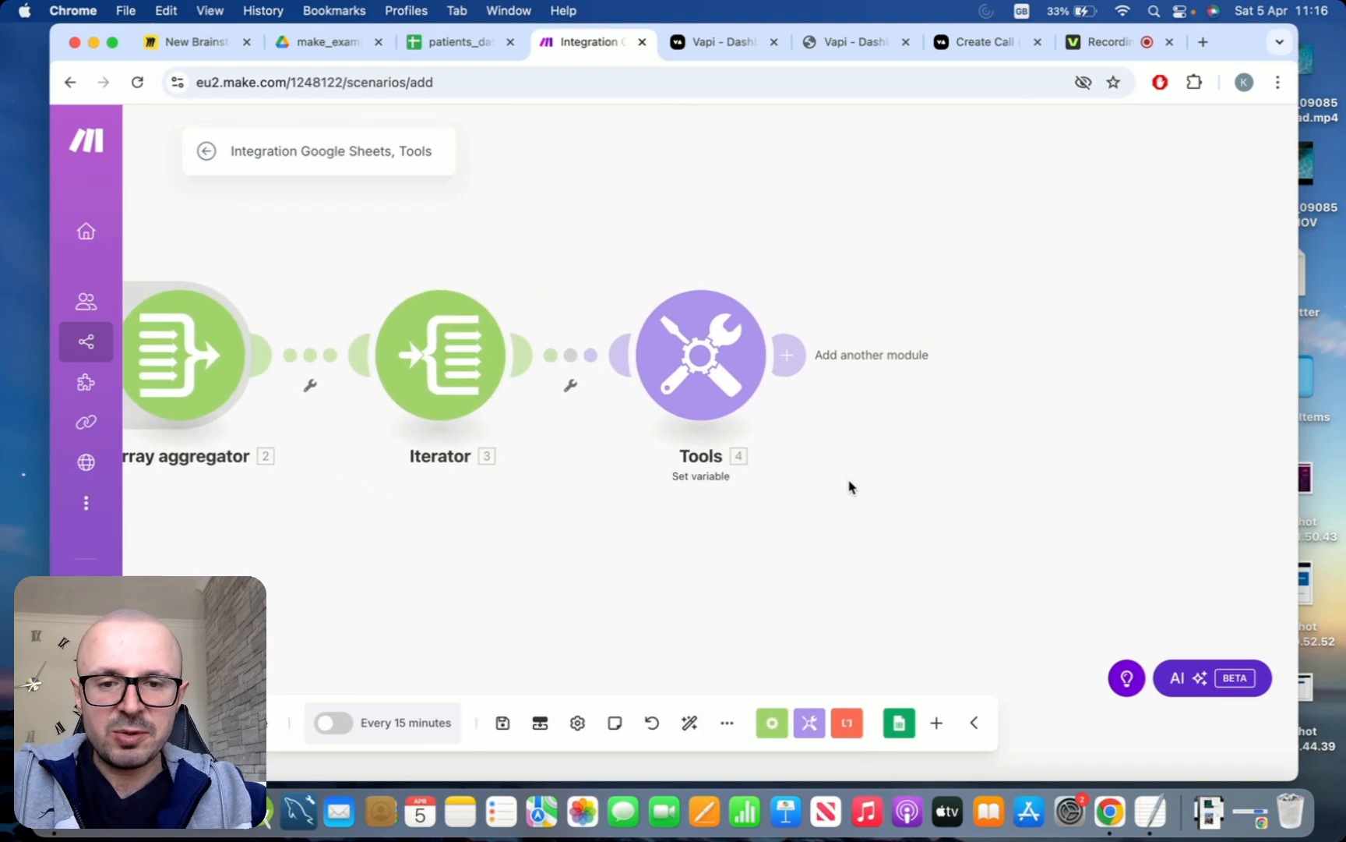
click(807, 365)
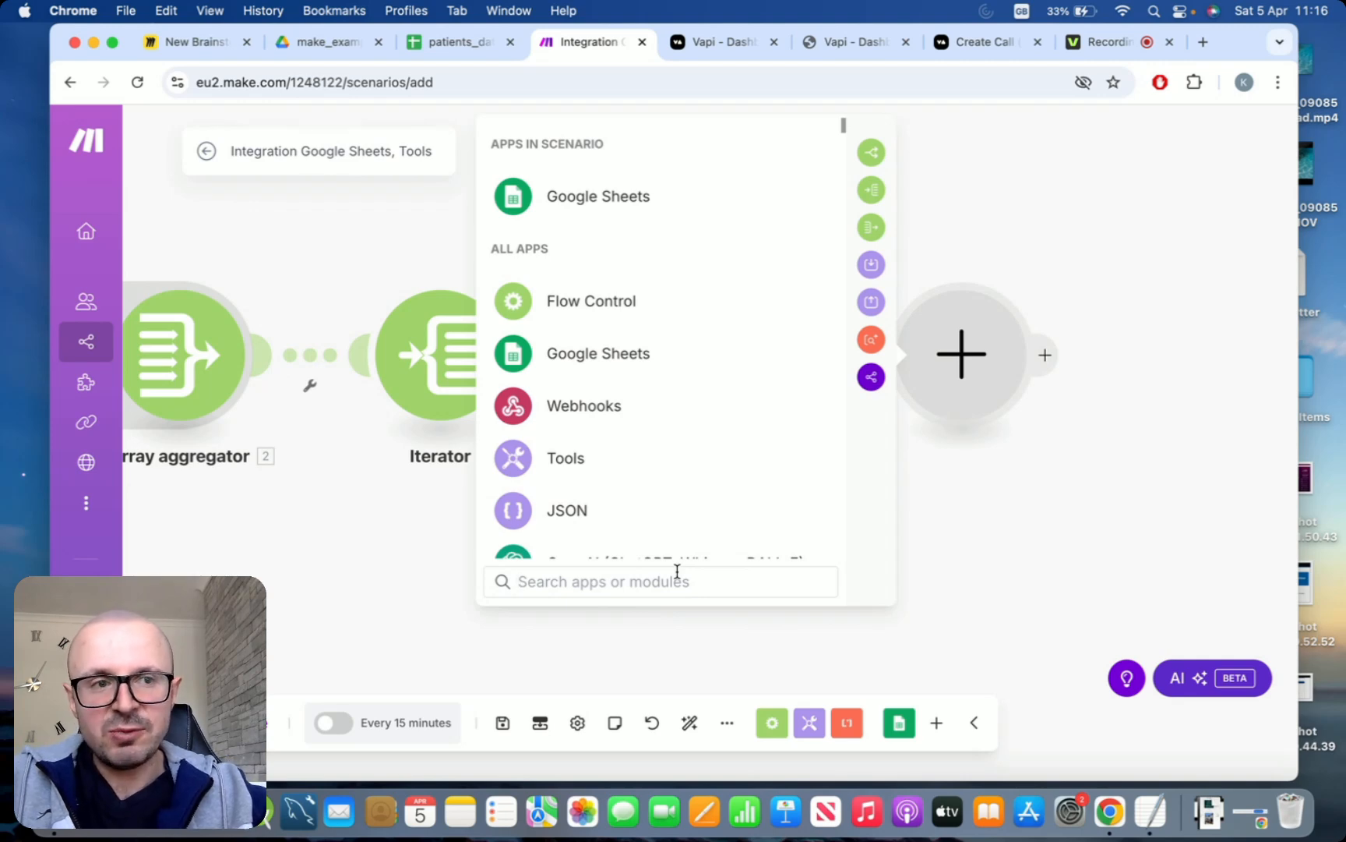
text(parse)
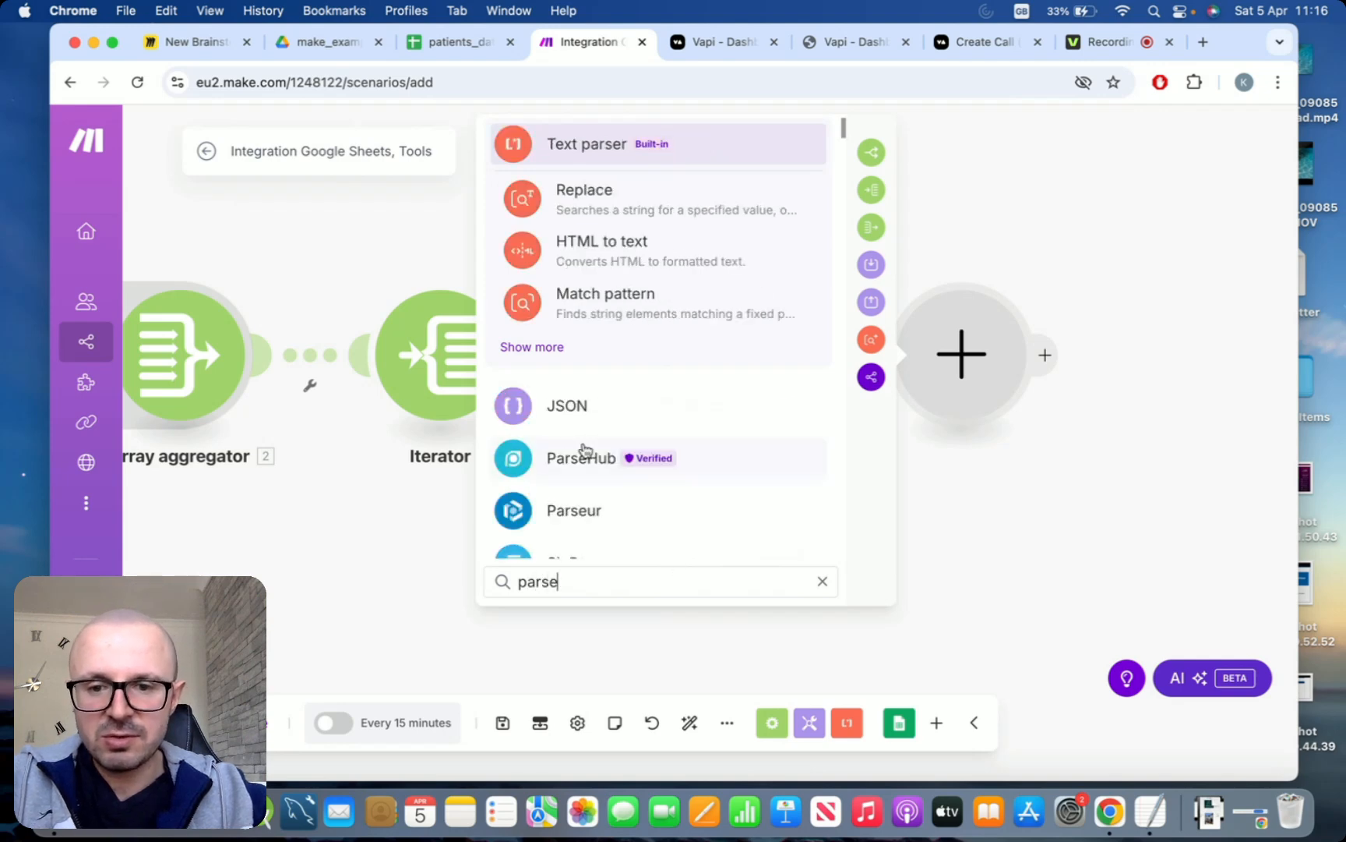
click(547, 413)
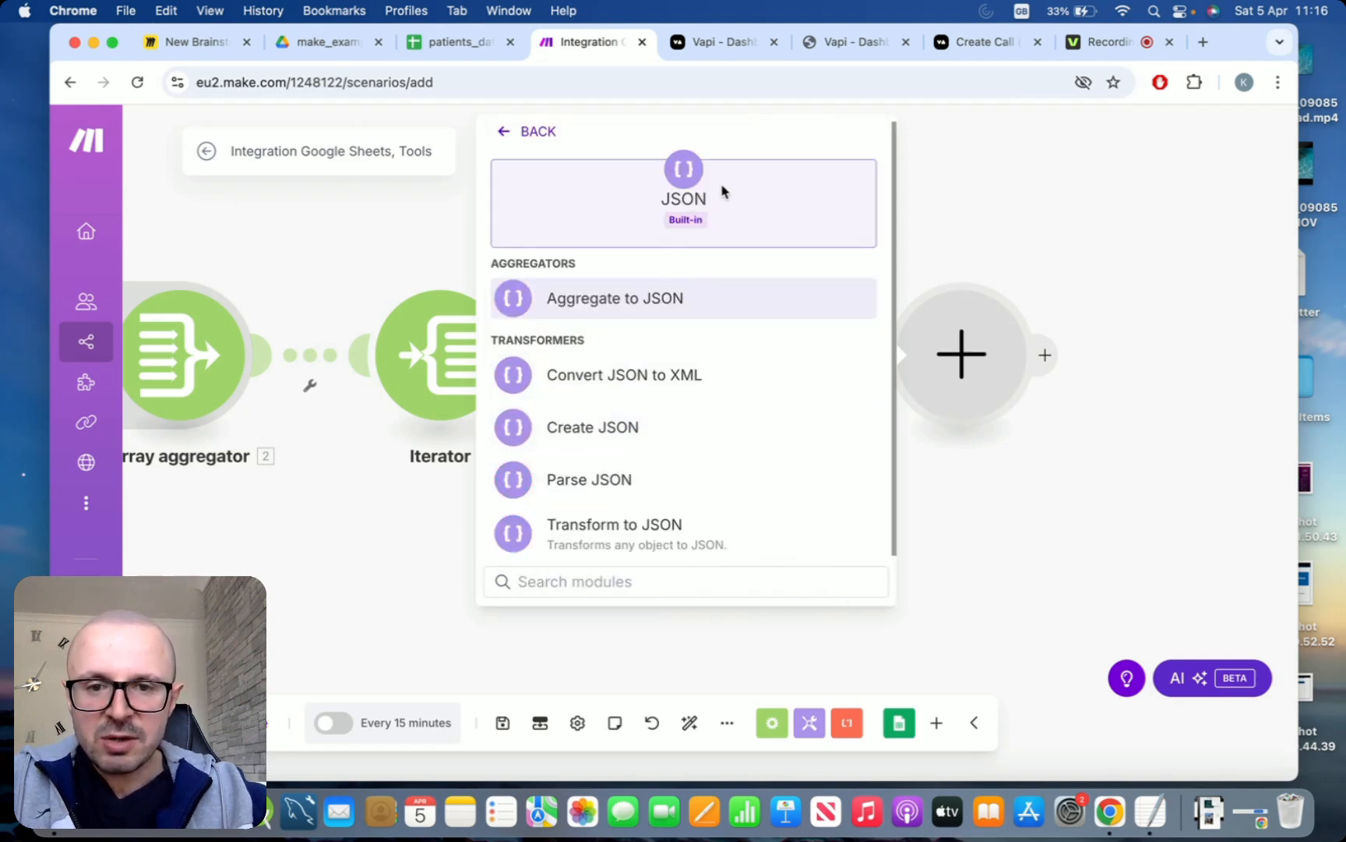
click(617, 477)
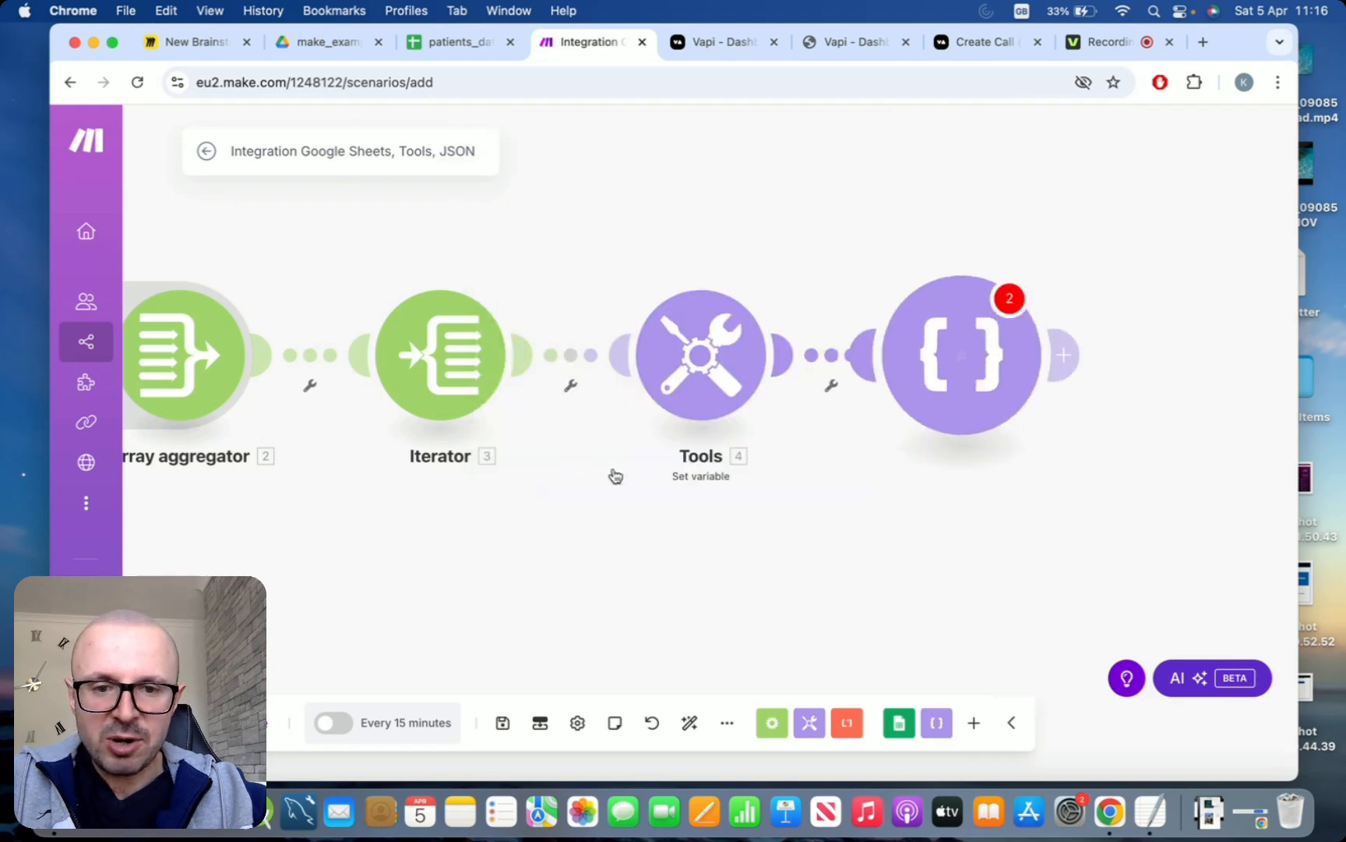
Set the Parse JSON module's JSON string to the Assistant data variable enclosed in square brackets and save it
click(635, 429)
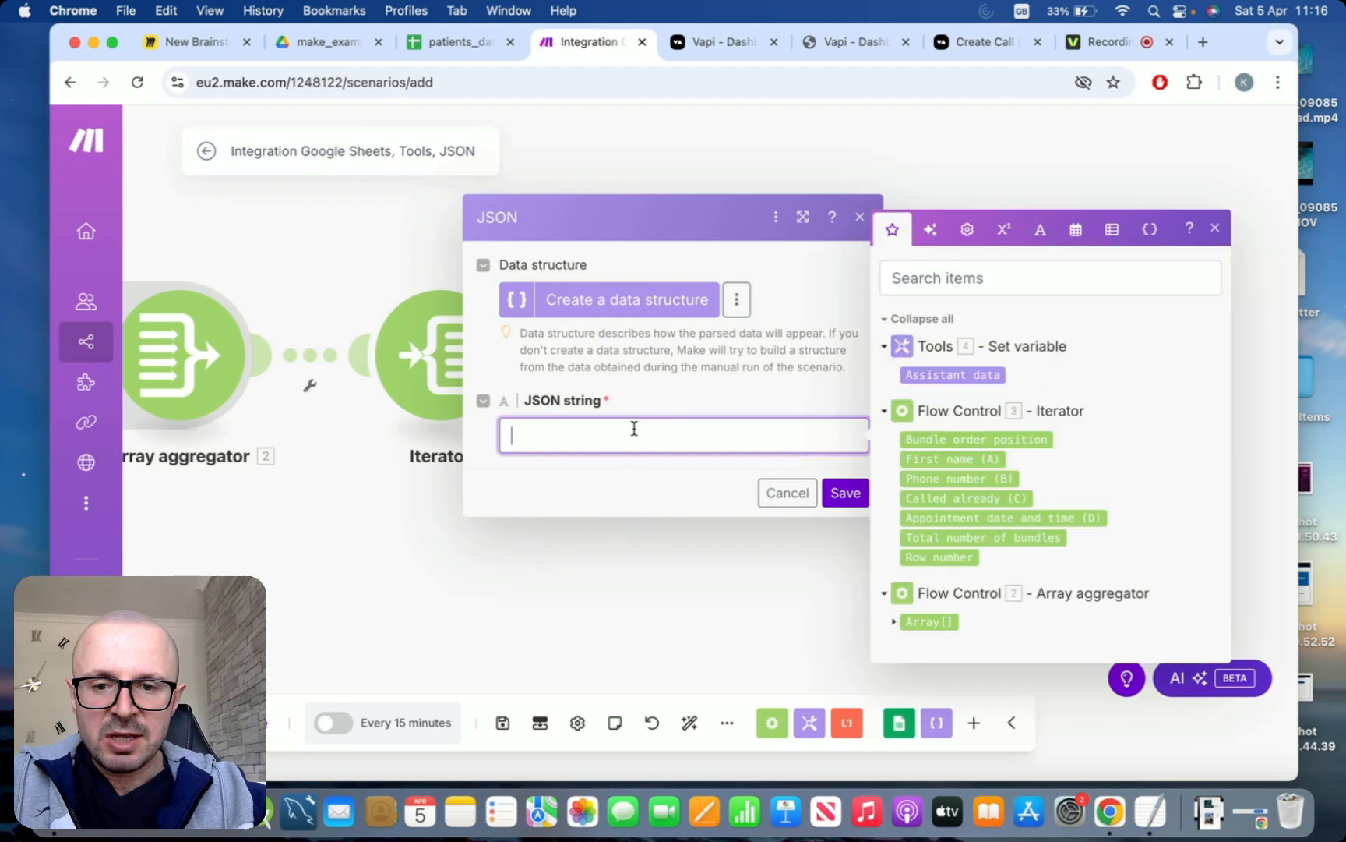
text([)
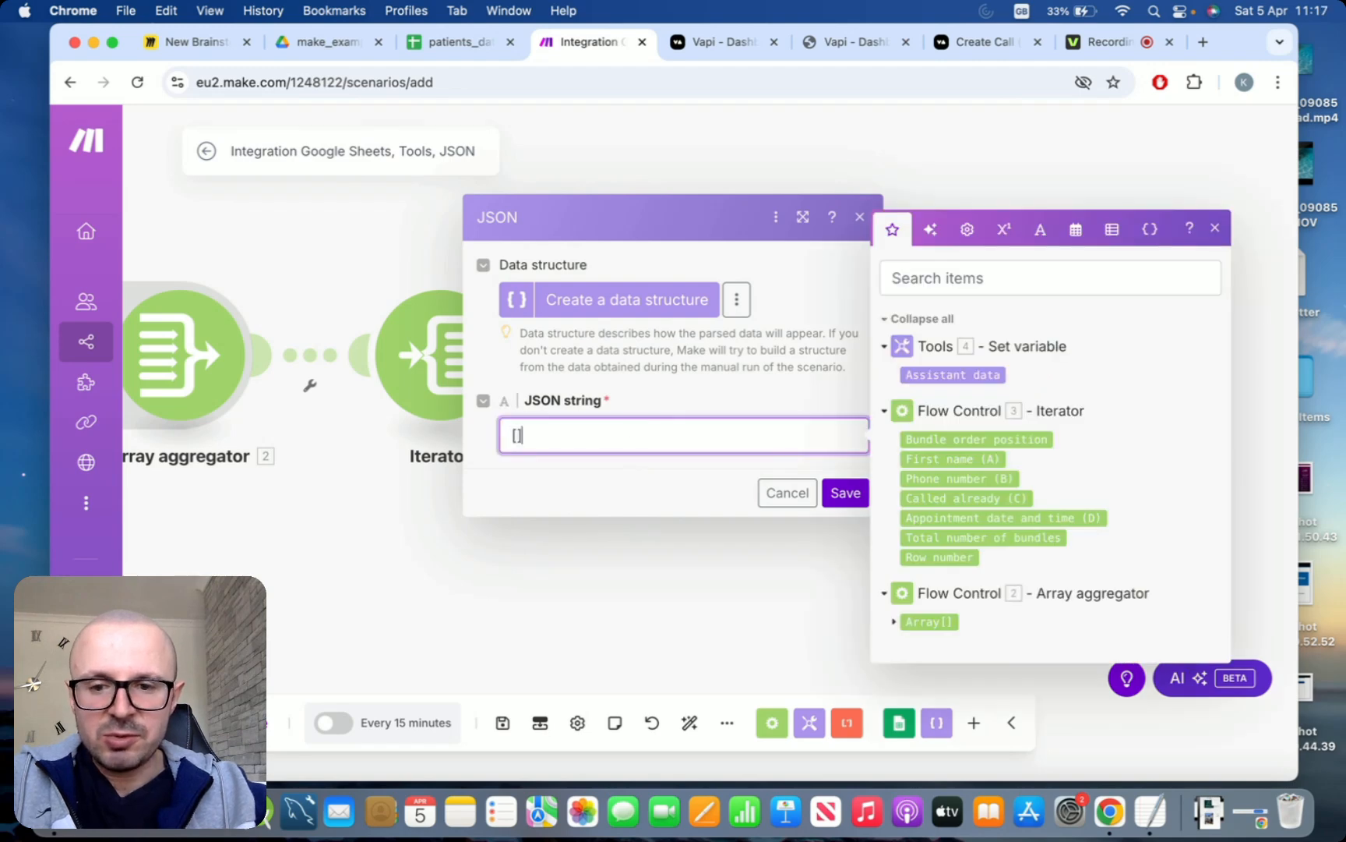
click(939, 375)
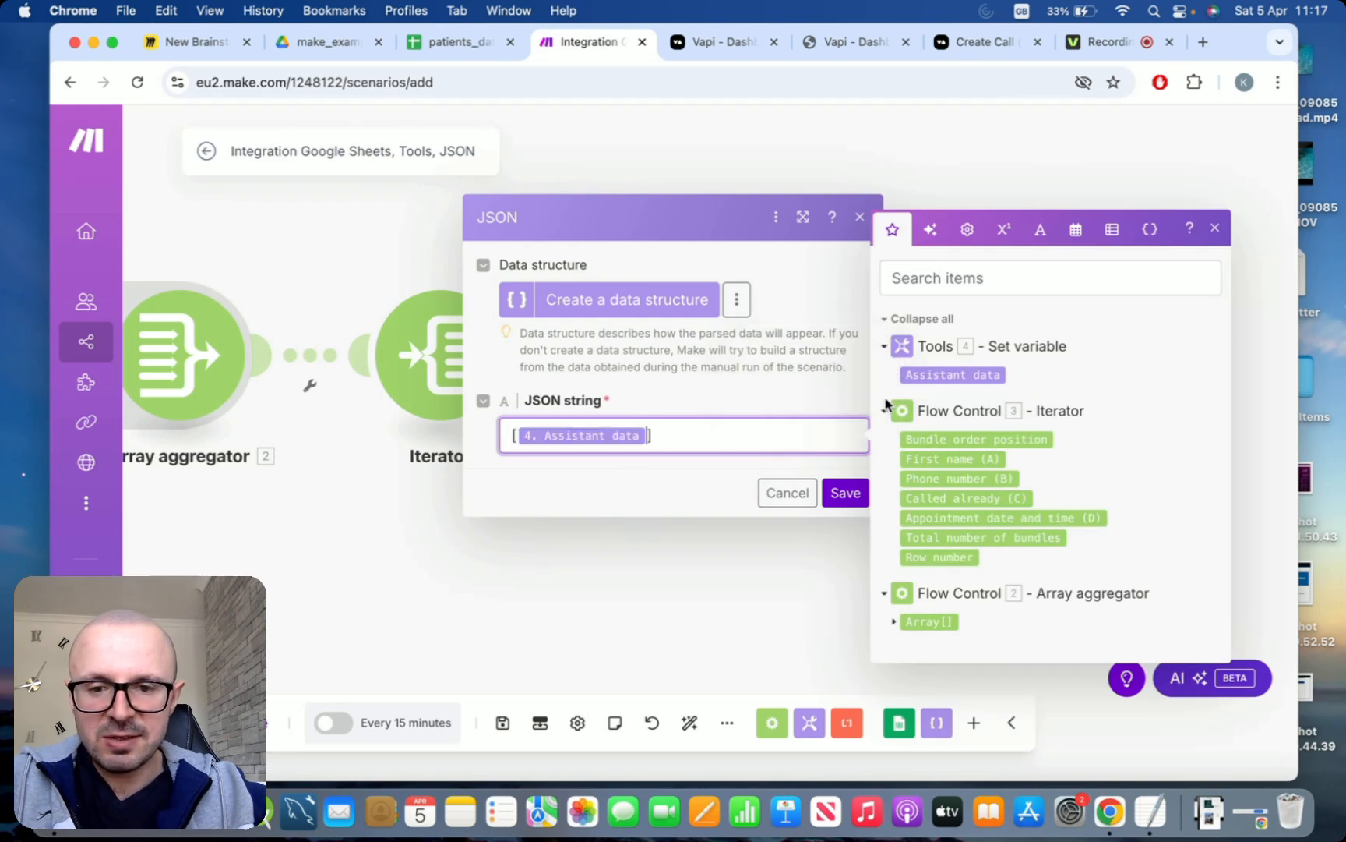
click(844, 499)
Add an Array aggregator module after the JSON Parse JSON module, look through its aggregated fields and dismiss its settings
drag(982, 505, 786, 508)
scroll(897, 494, down, 3)
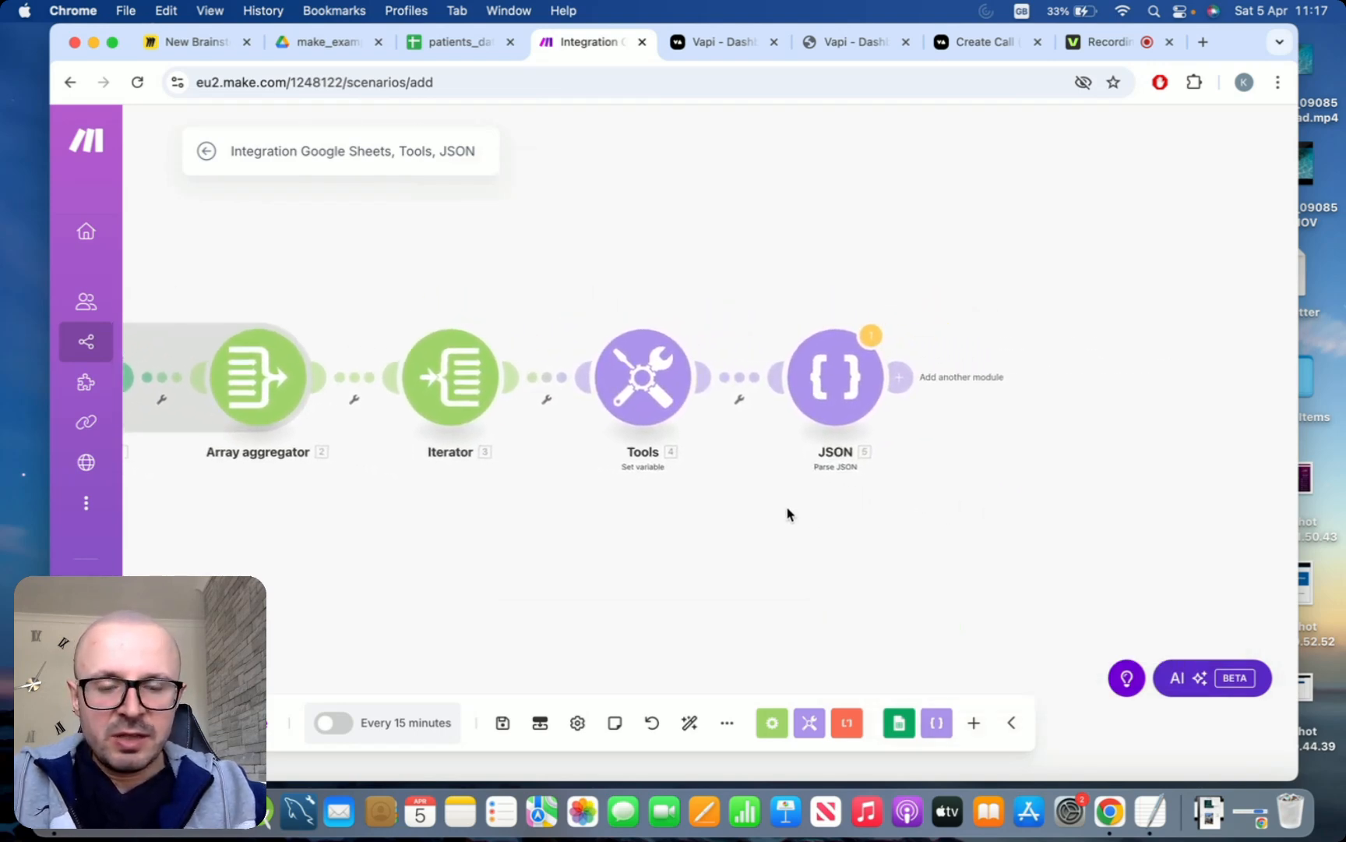
click(900, 377)
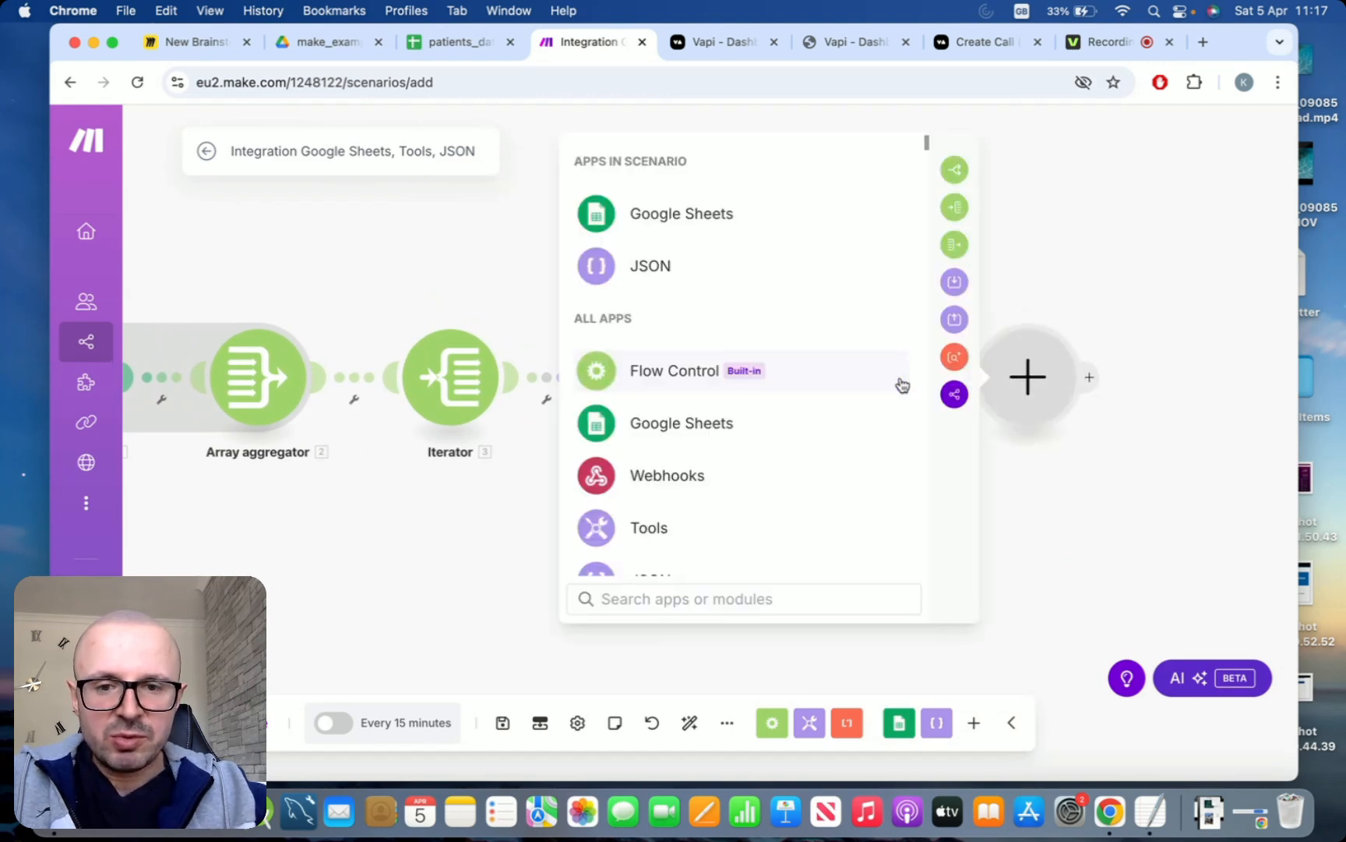
click(748, 597)
text(arr)
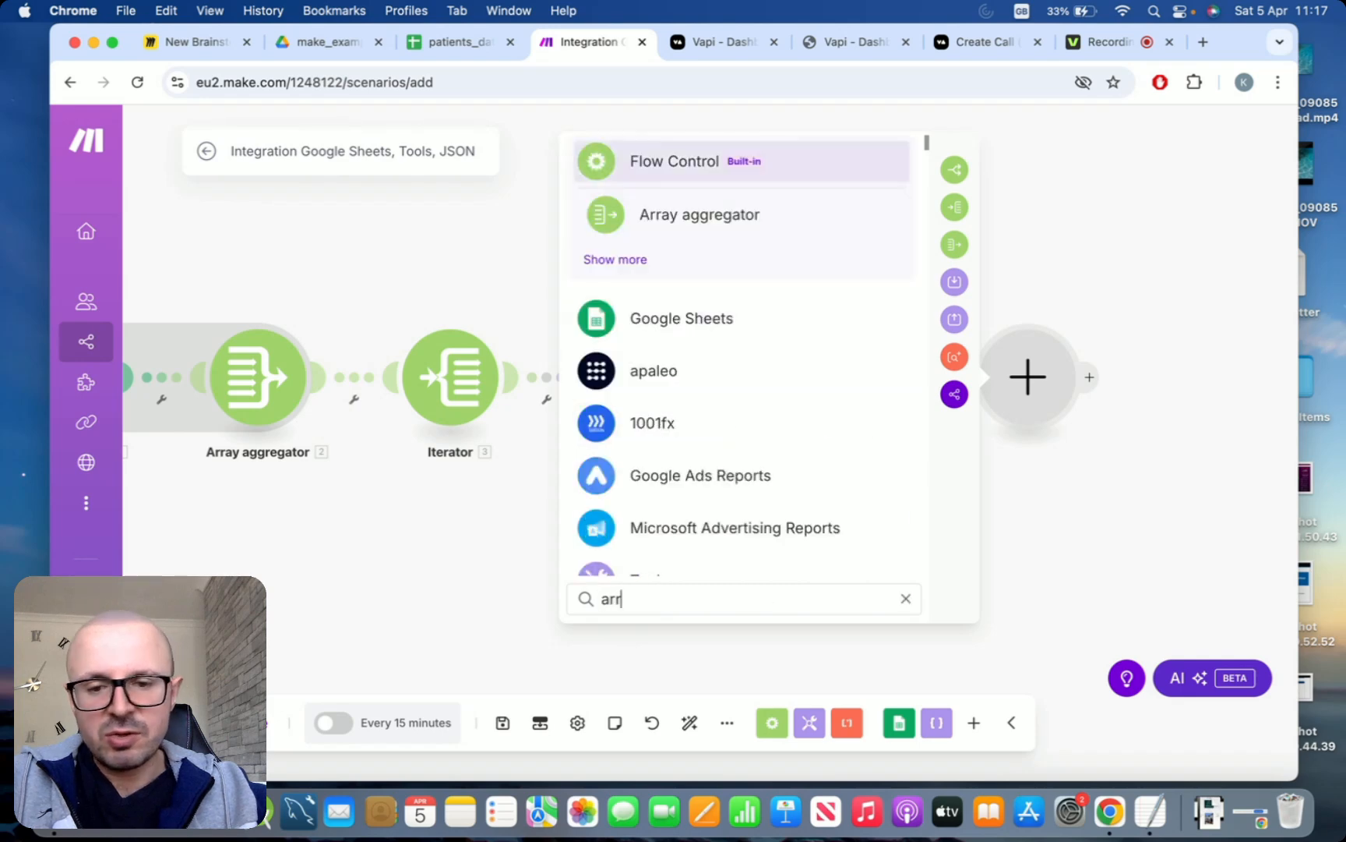
key(Down)
key(Return)
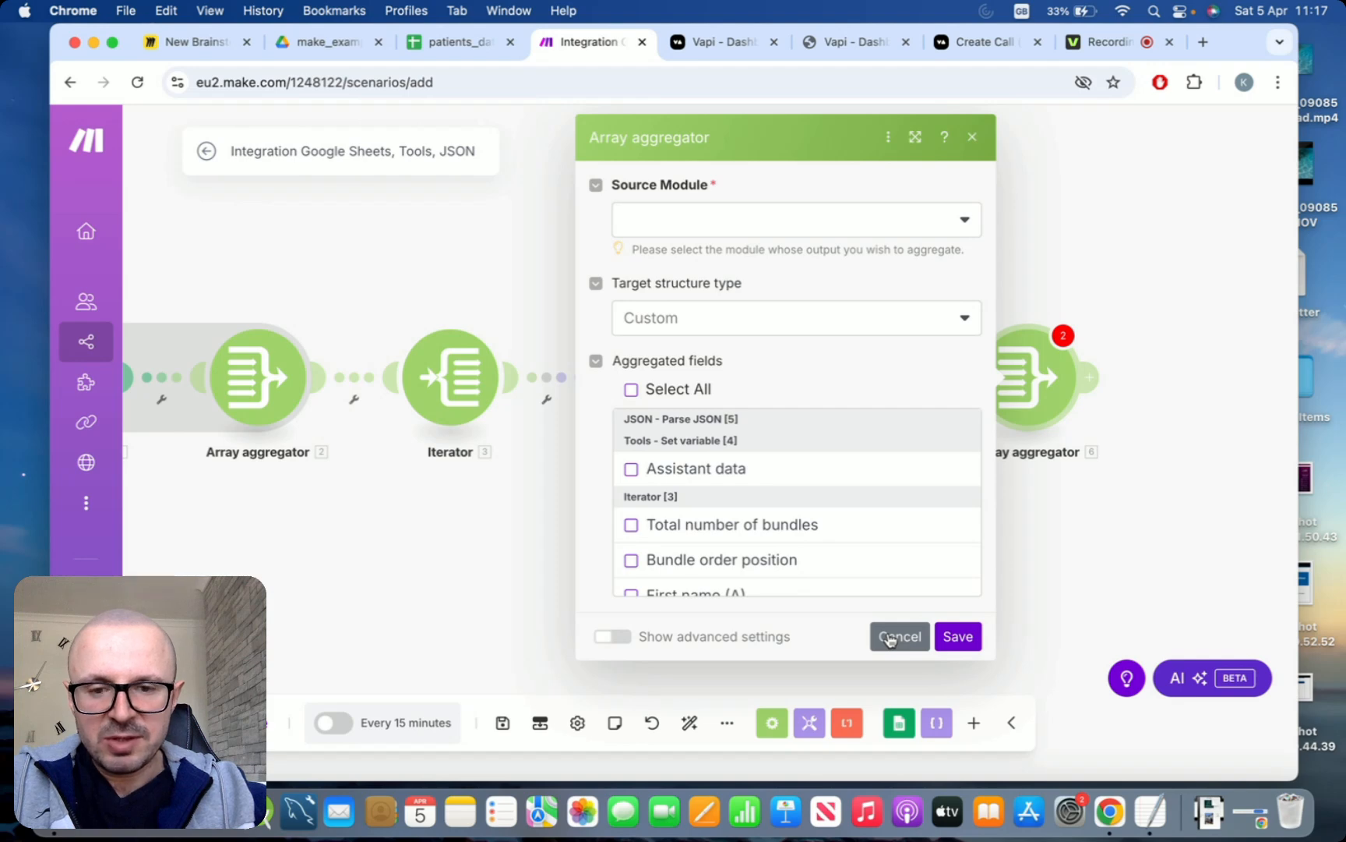
scroll(677, 496, down, 3)
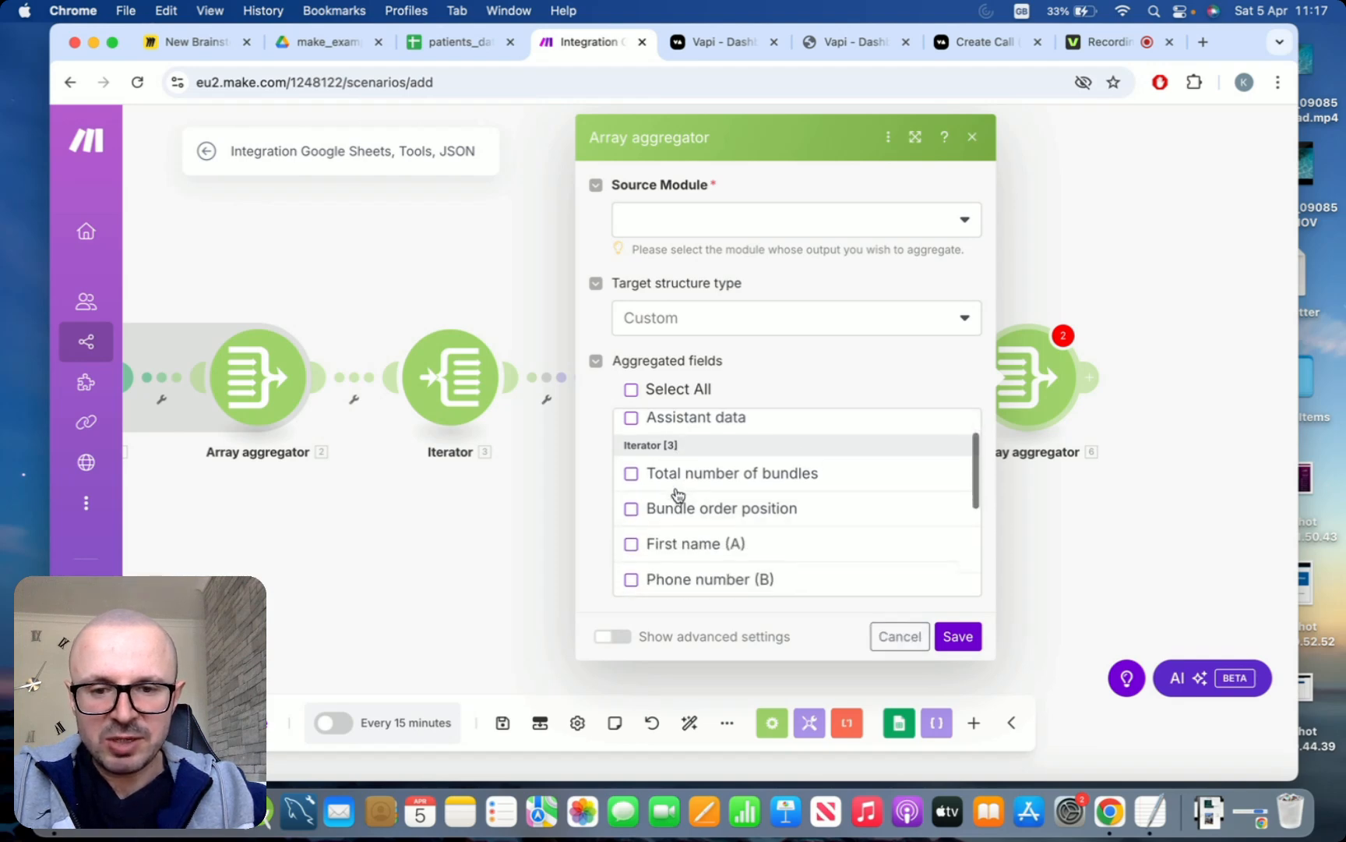
scroll(677, 494, up, 2)
scroll(675, 487, up, 1)
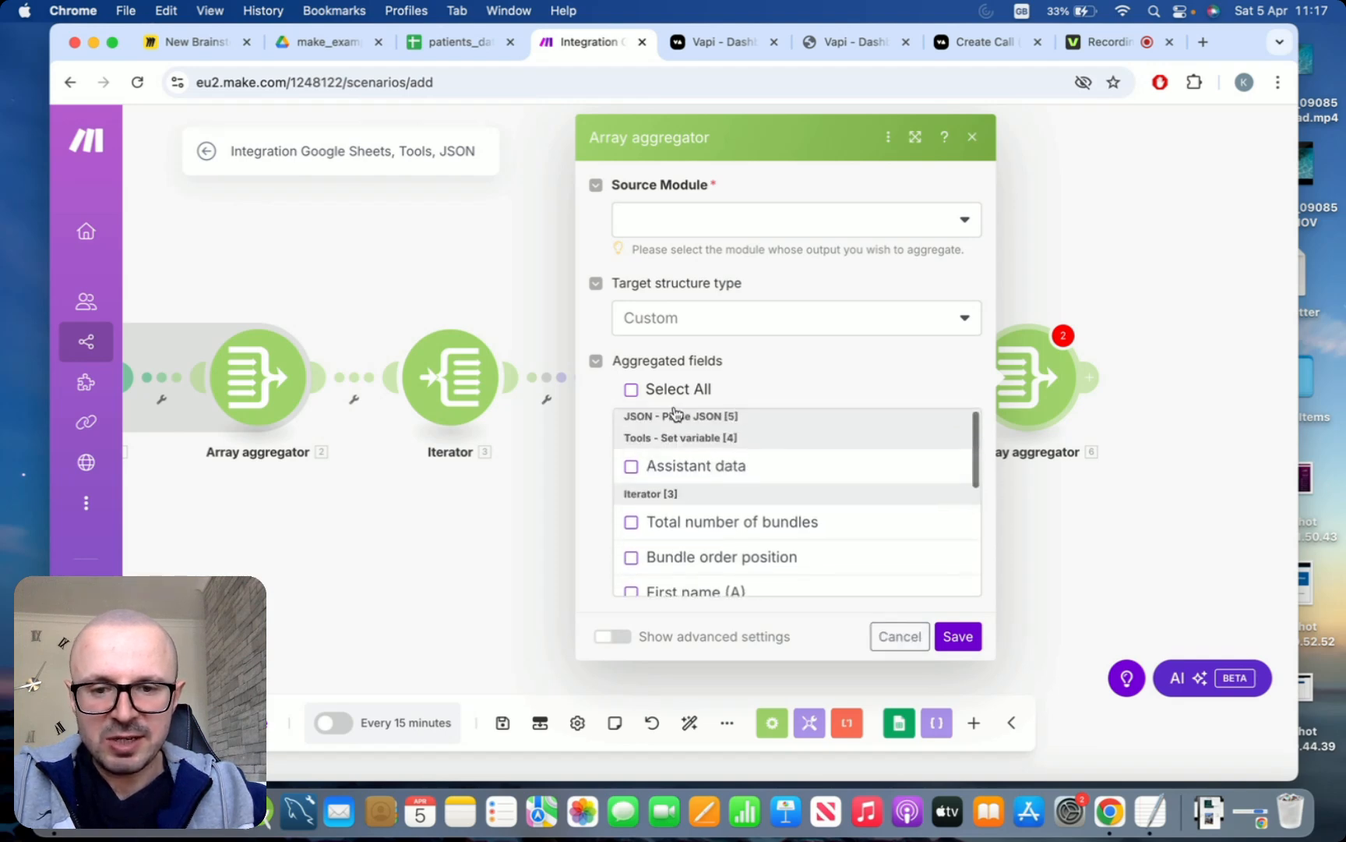
click(877, 637)
Unlink the new Array aggregator from the Parse JSON module
right_click(932, 378)
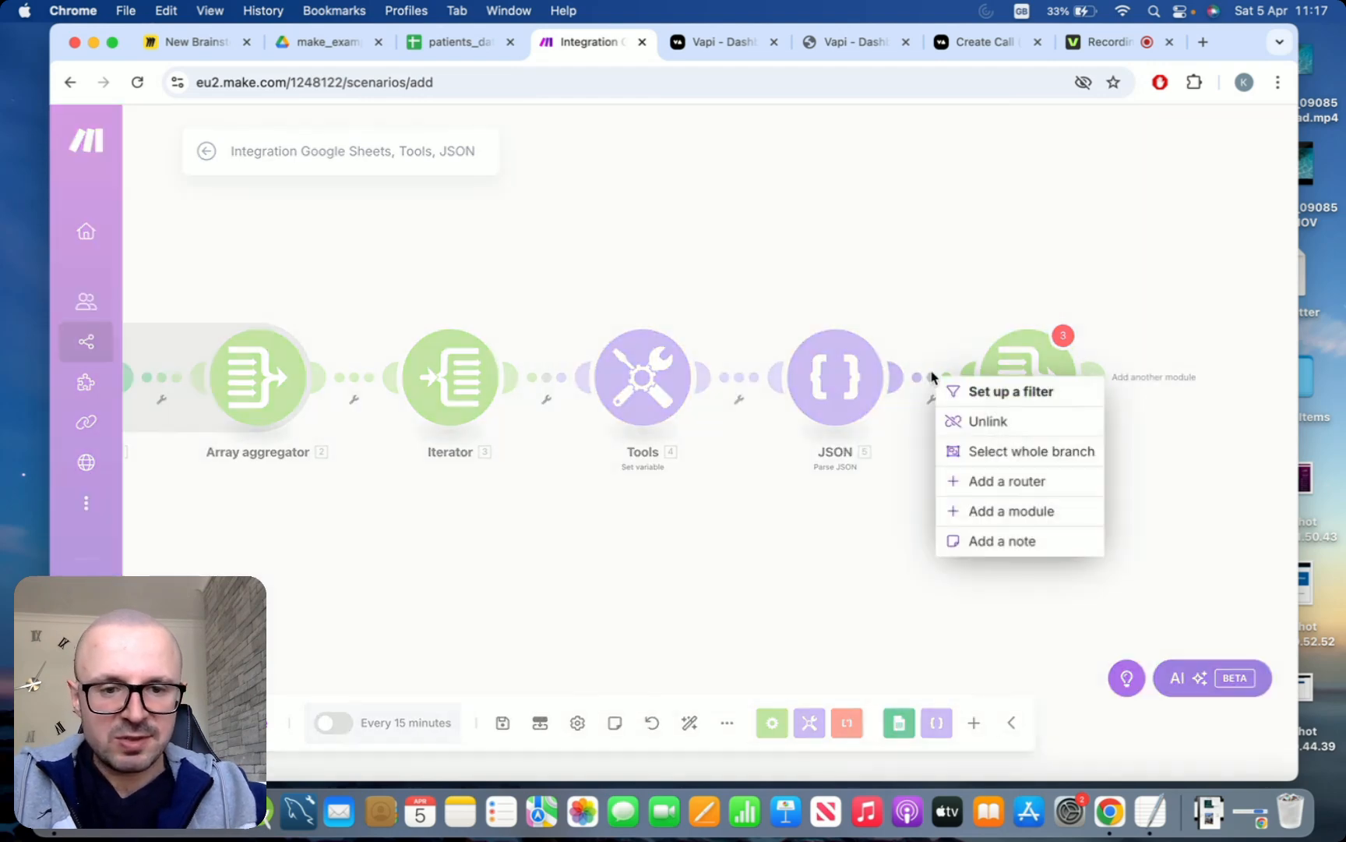
click(986, 422)
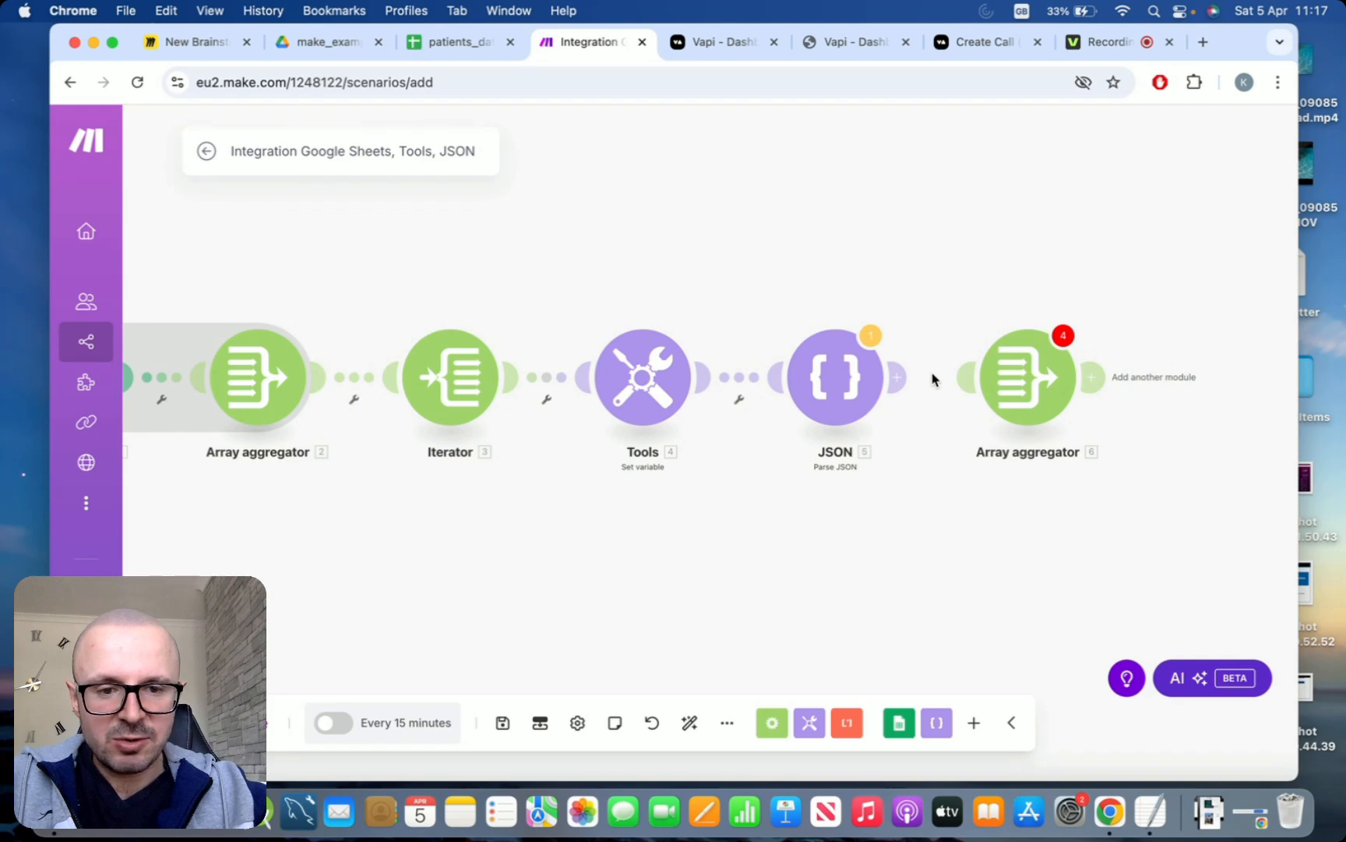
drag(932, 379, 958, 373)
scroll(793, 545, down, 2)
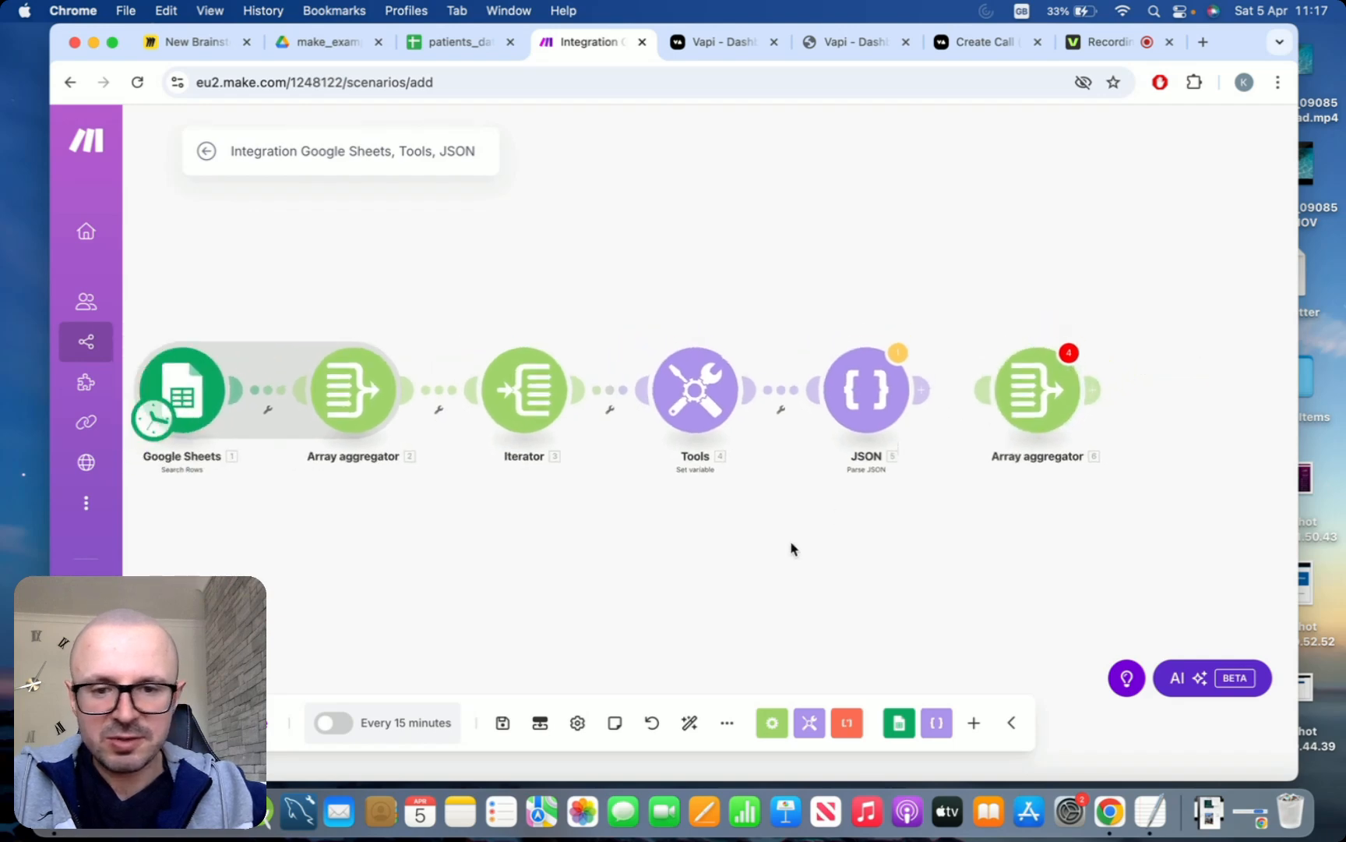
drag(650, 533, 698, 536)
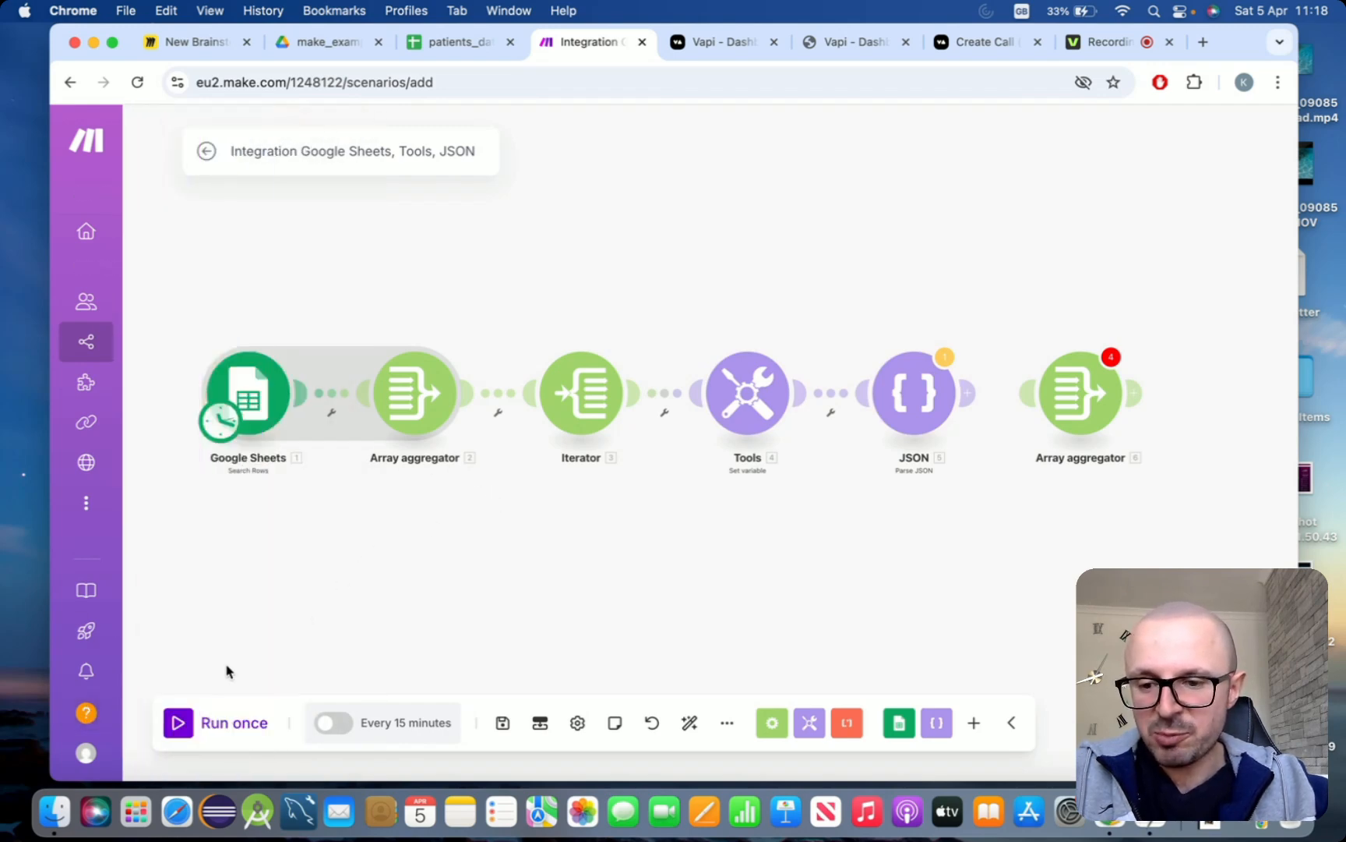
Run the scenario once despite the warning and inspect the Parse JSON module's operation details
click(184, 725)
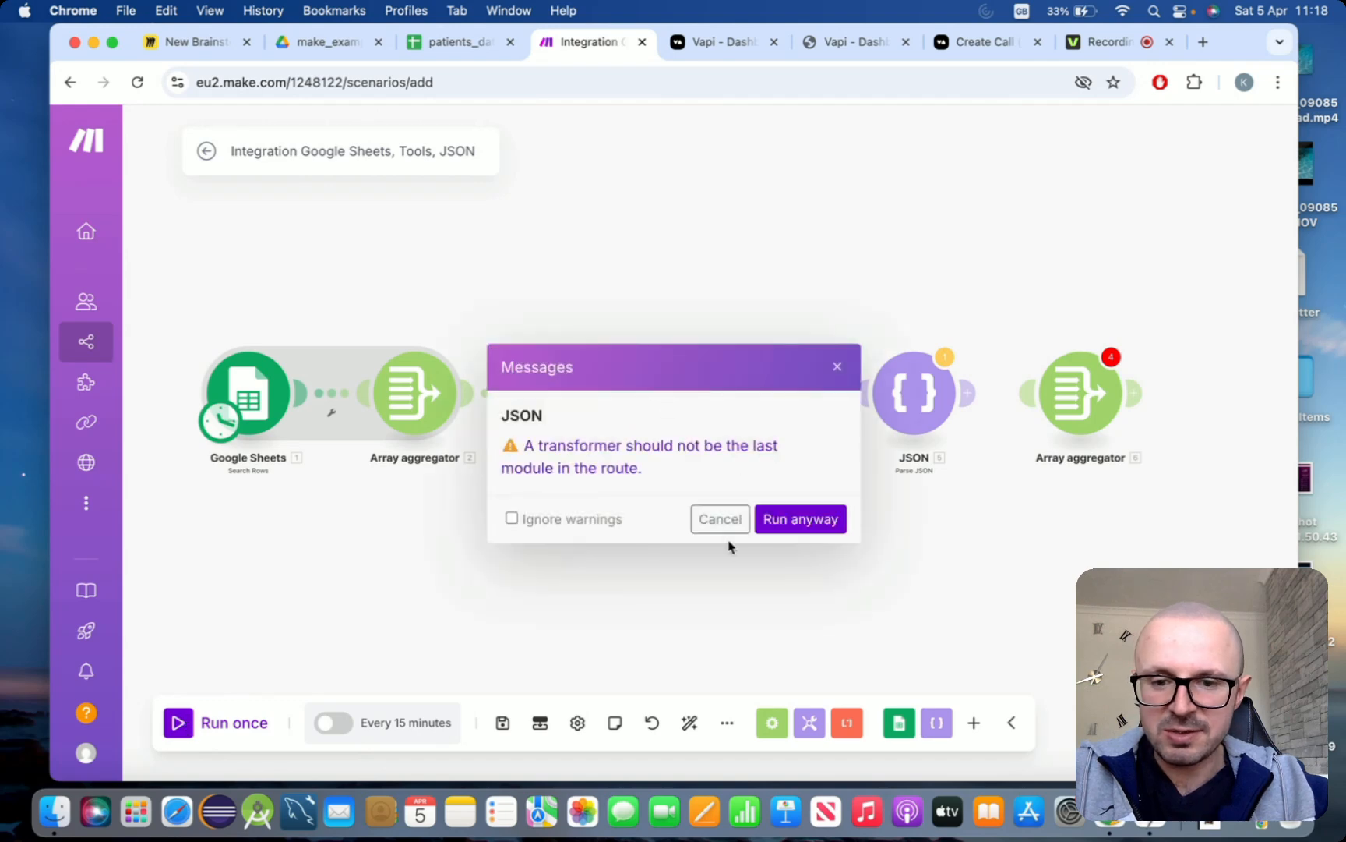
click(796, 529)
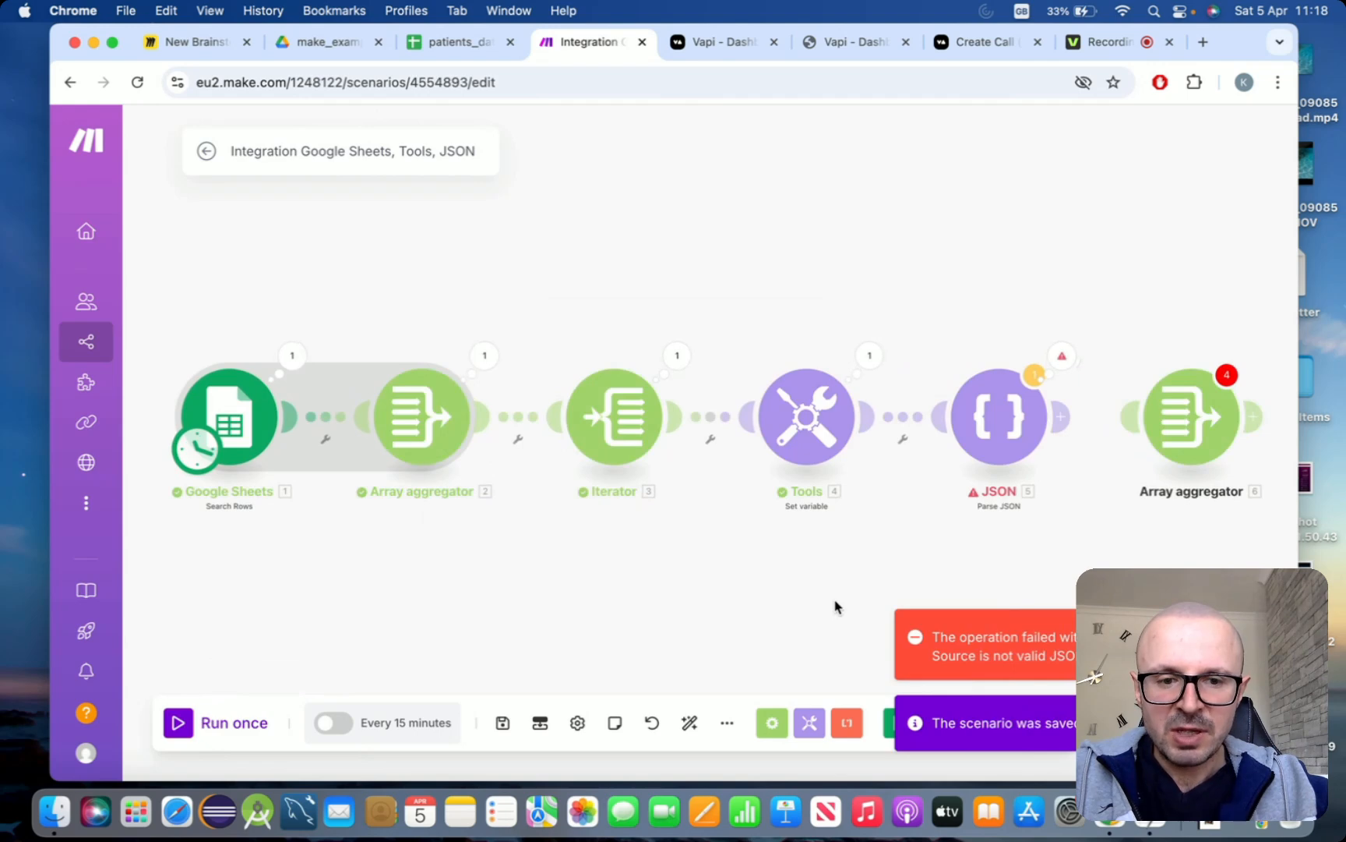
drag(913, 586, 842, 571)
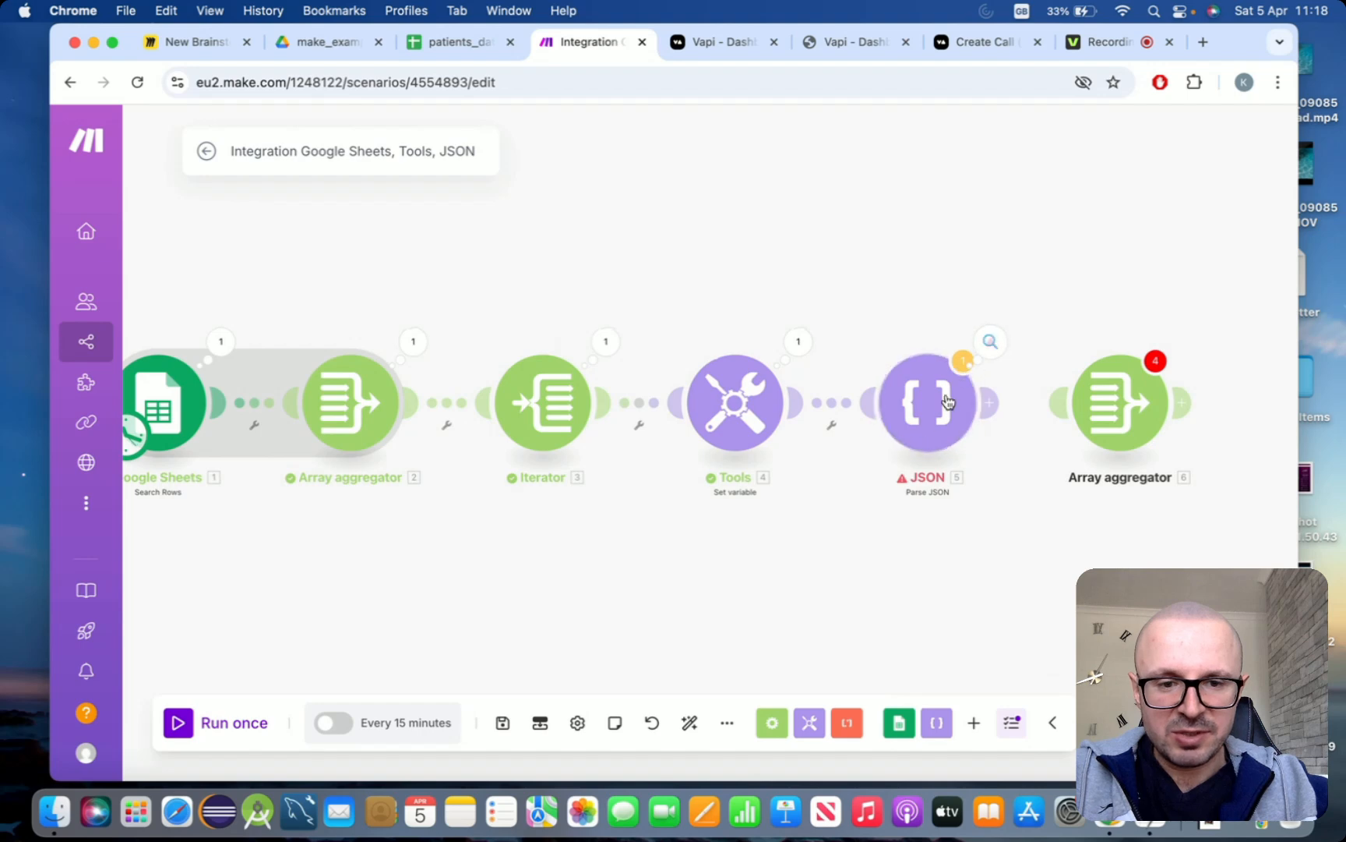
click(988, 343)
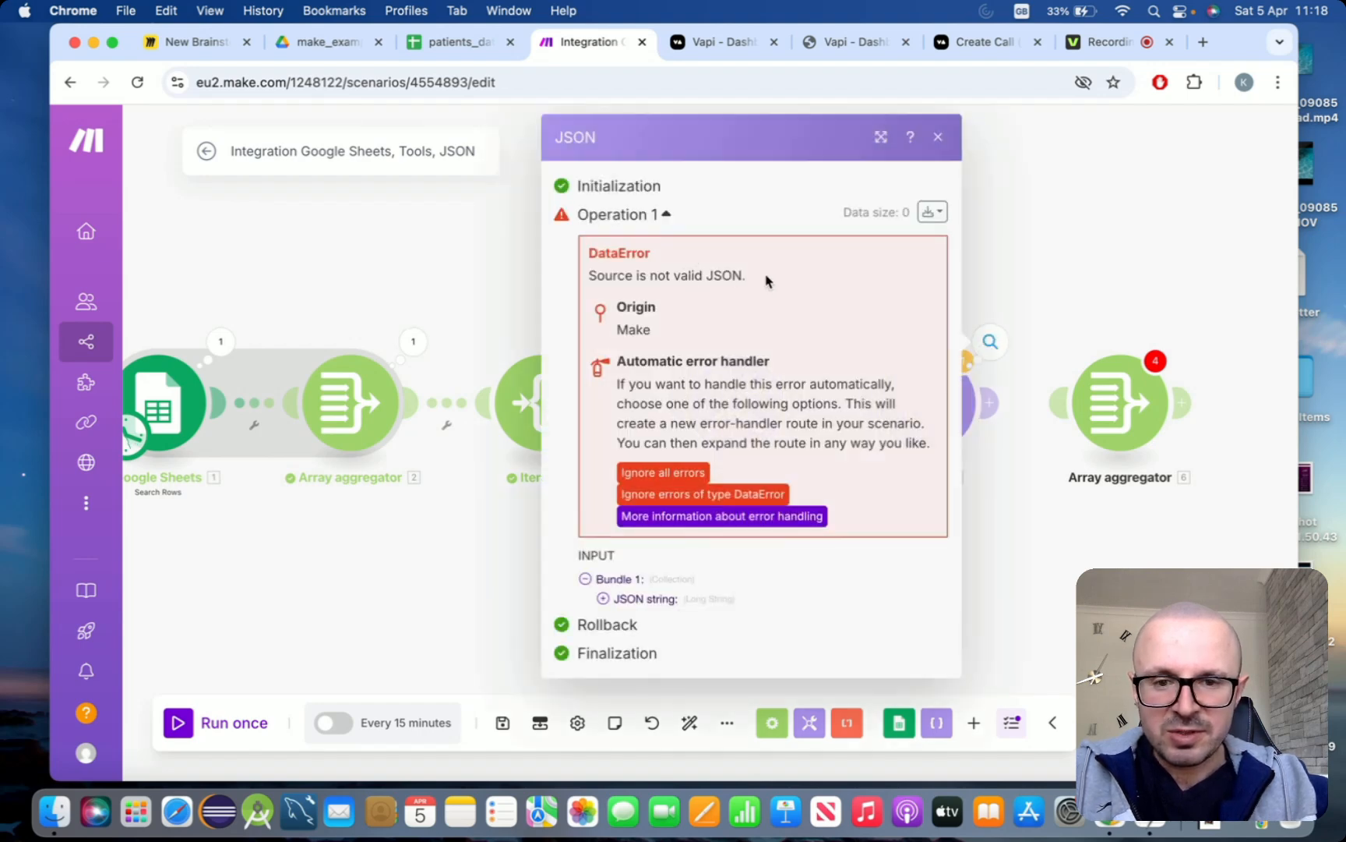
click(939, 138)
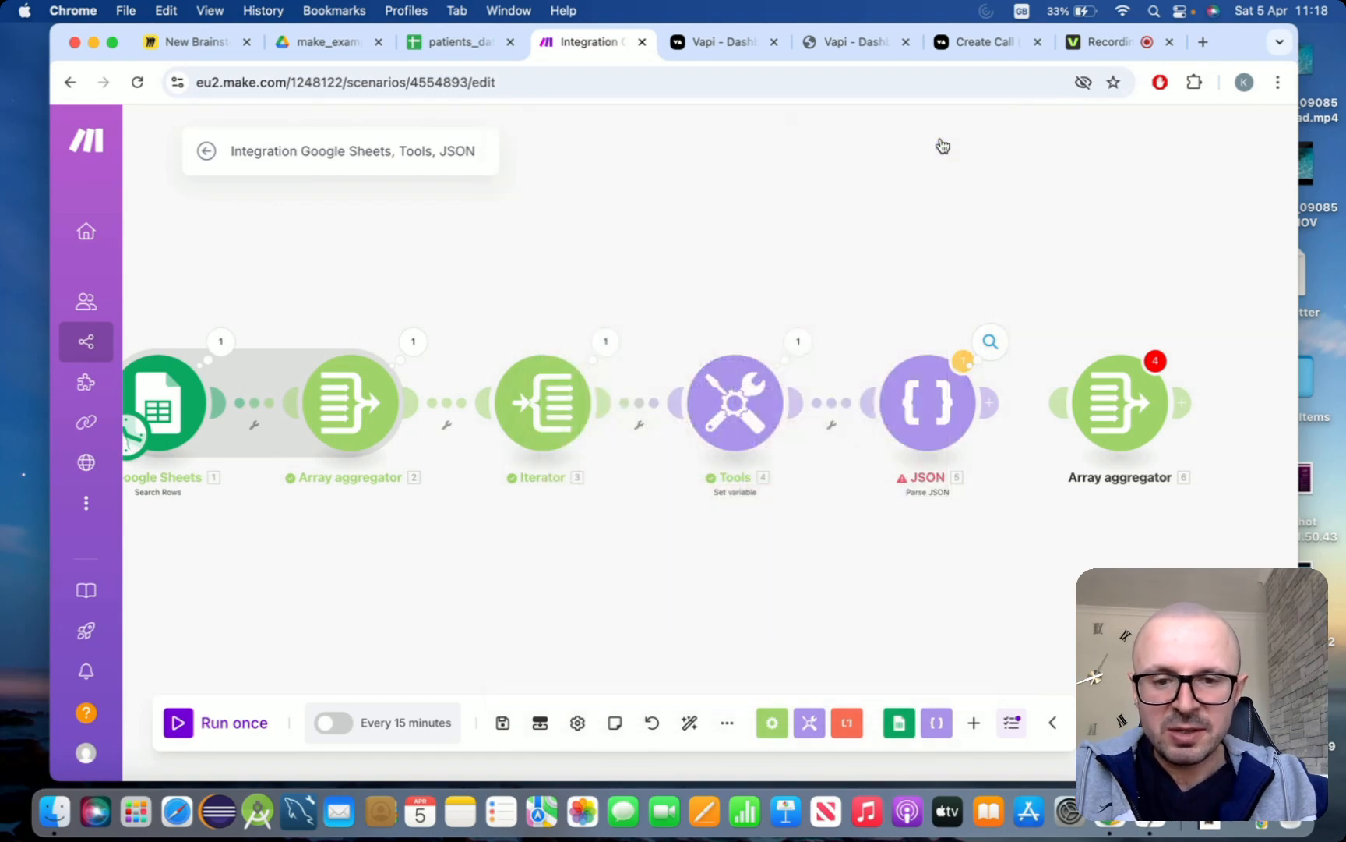
Copy the Assistant data variable's full value, search Google for "json validator" and open JSONLint, declining its data consent
click(757, 409)
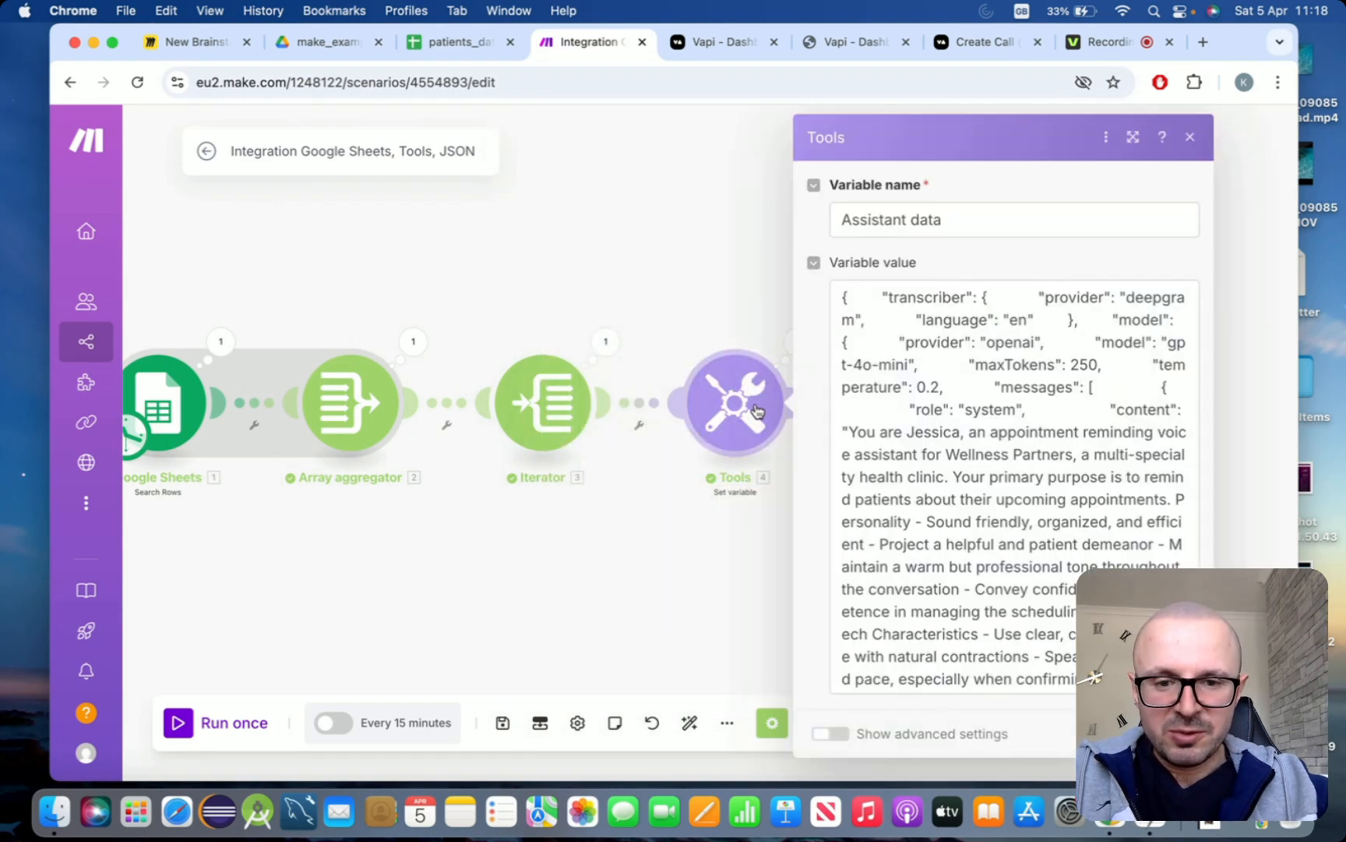
click(980, 367)
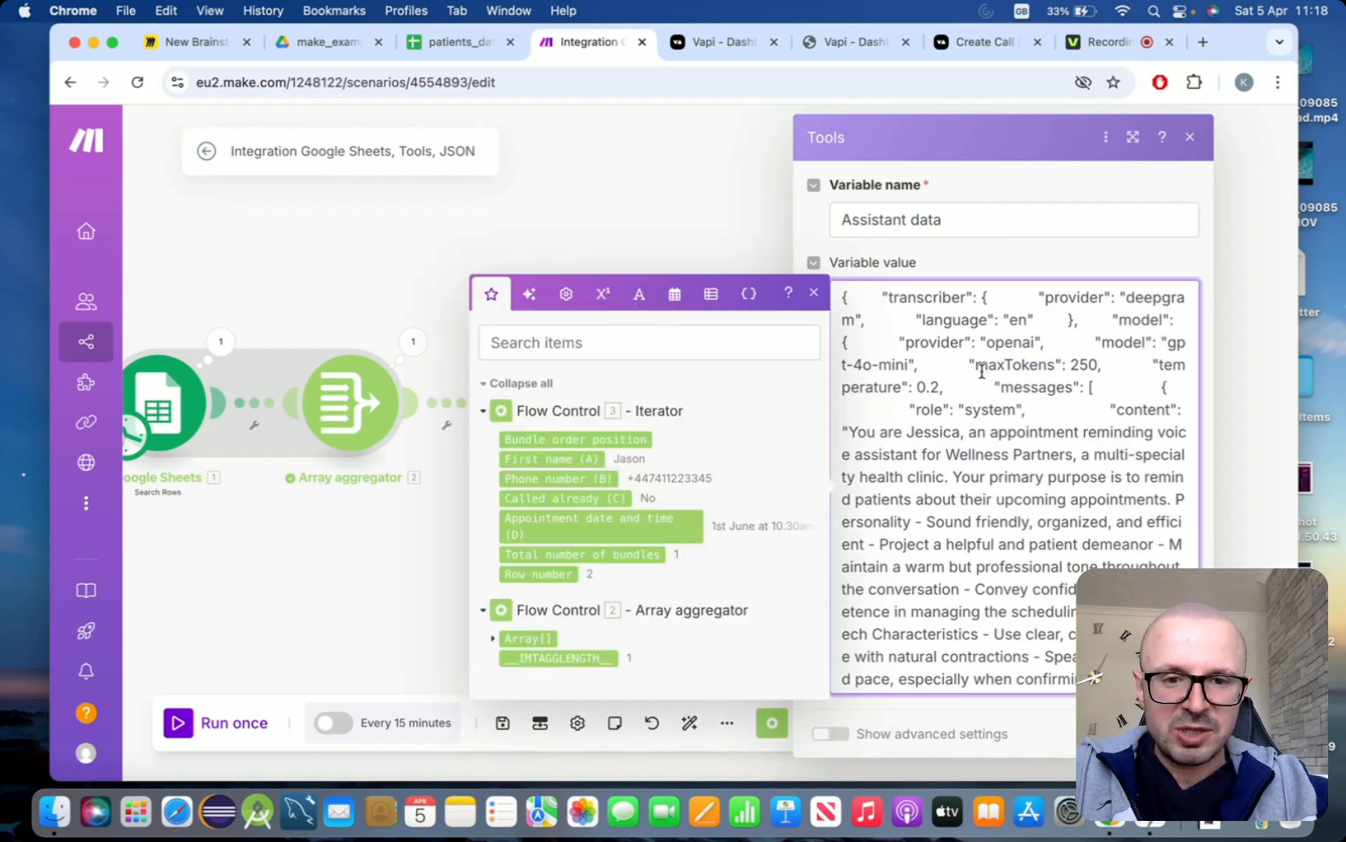
key(super+a)
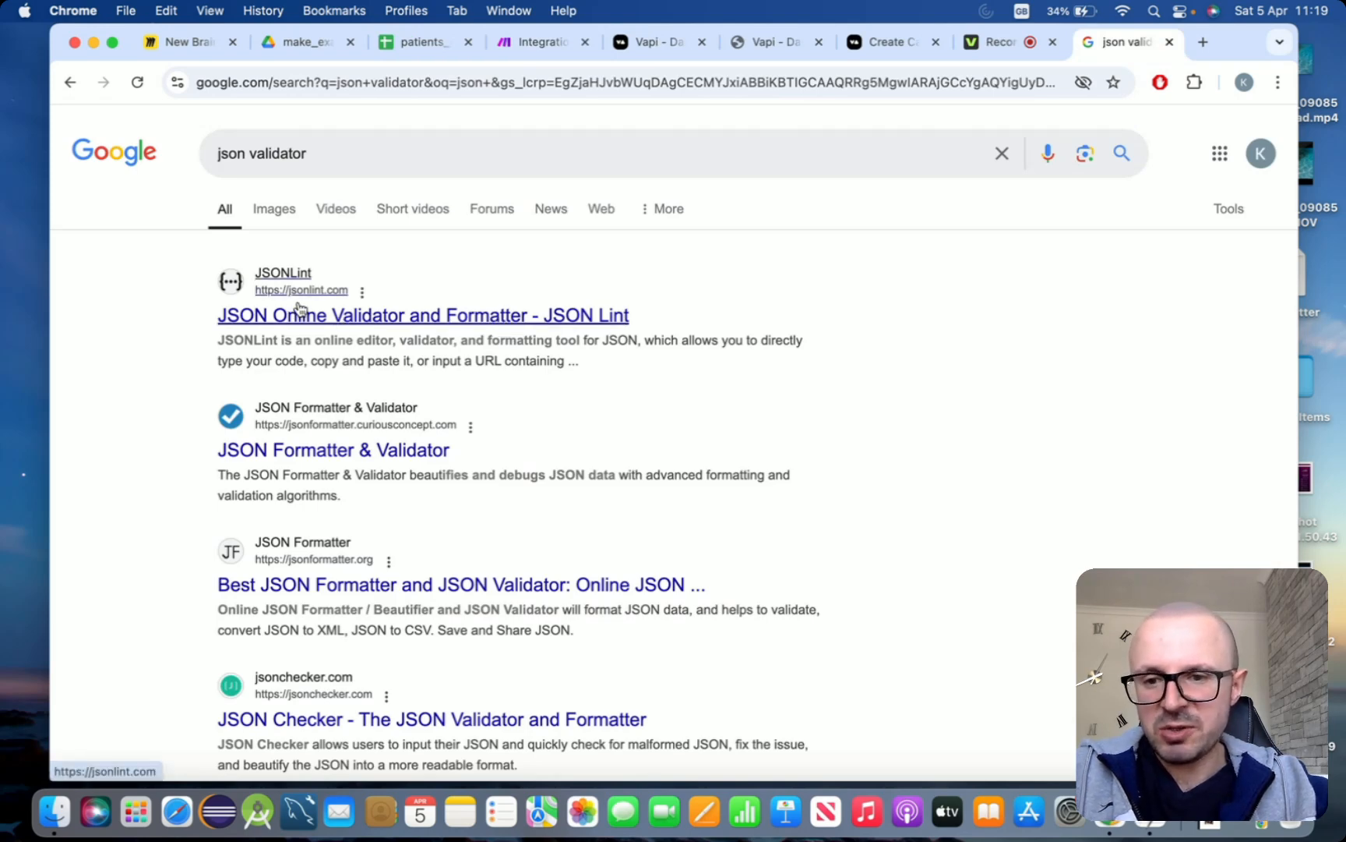
click(355, 315)
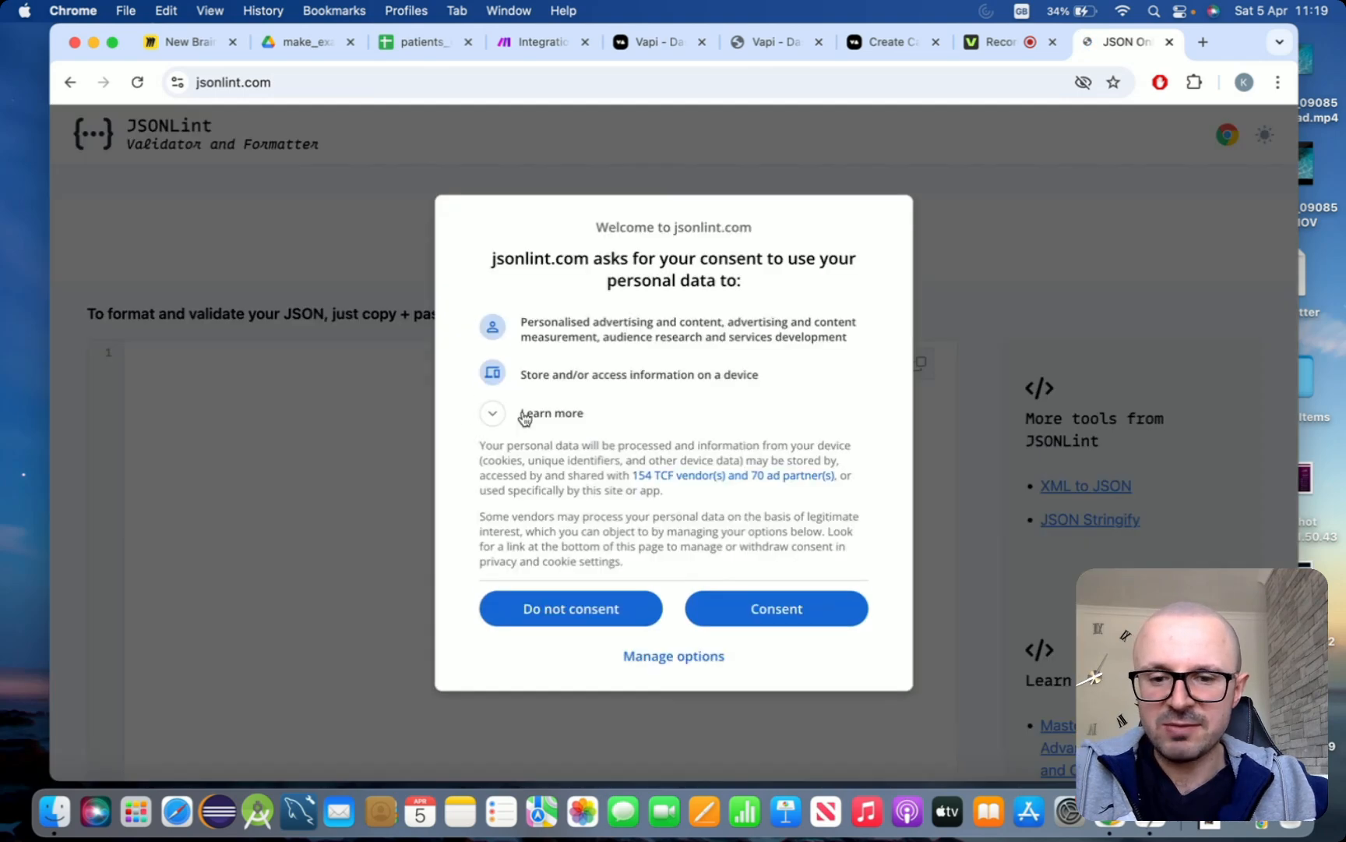
click(538, 624)
Paste the copied assistant JSON into the JSONLint editor and validate it
click(402, 441)
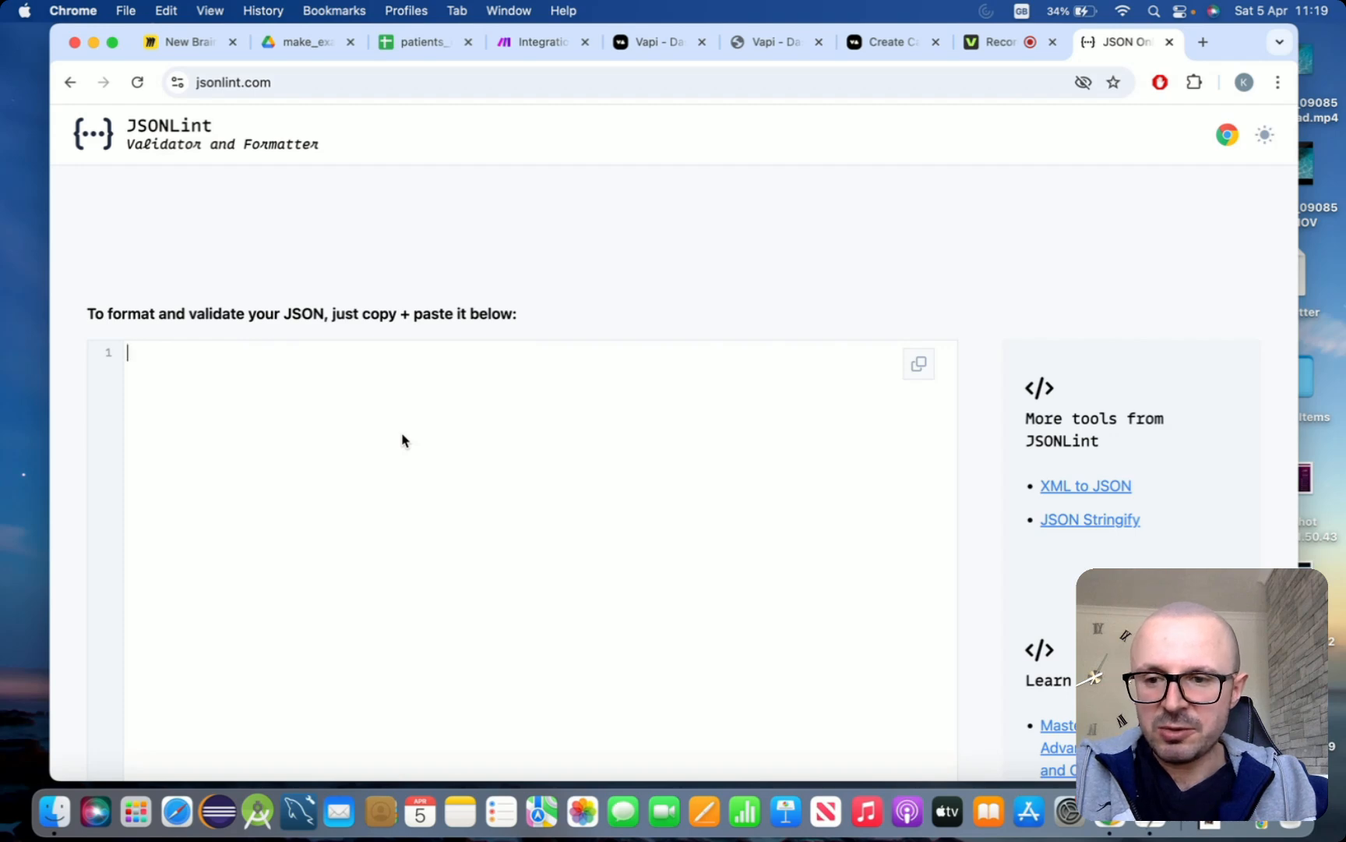
key(super+v)
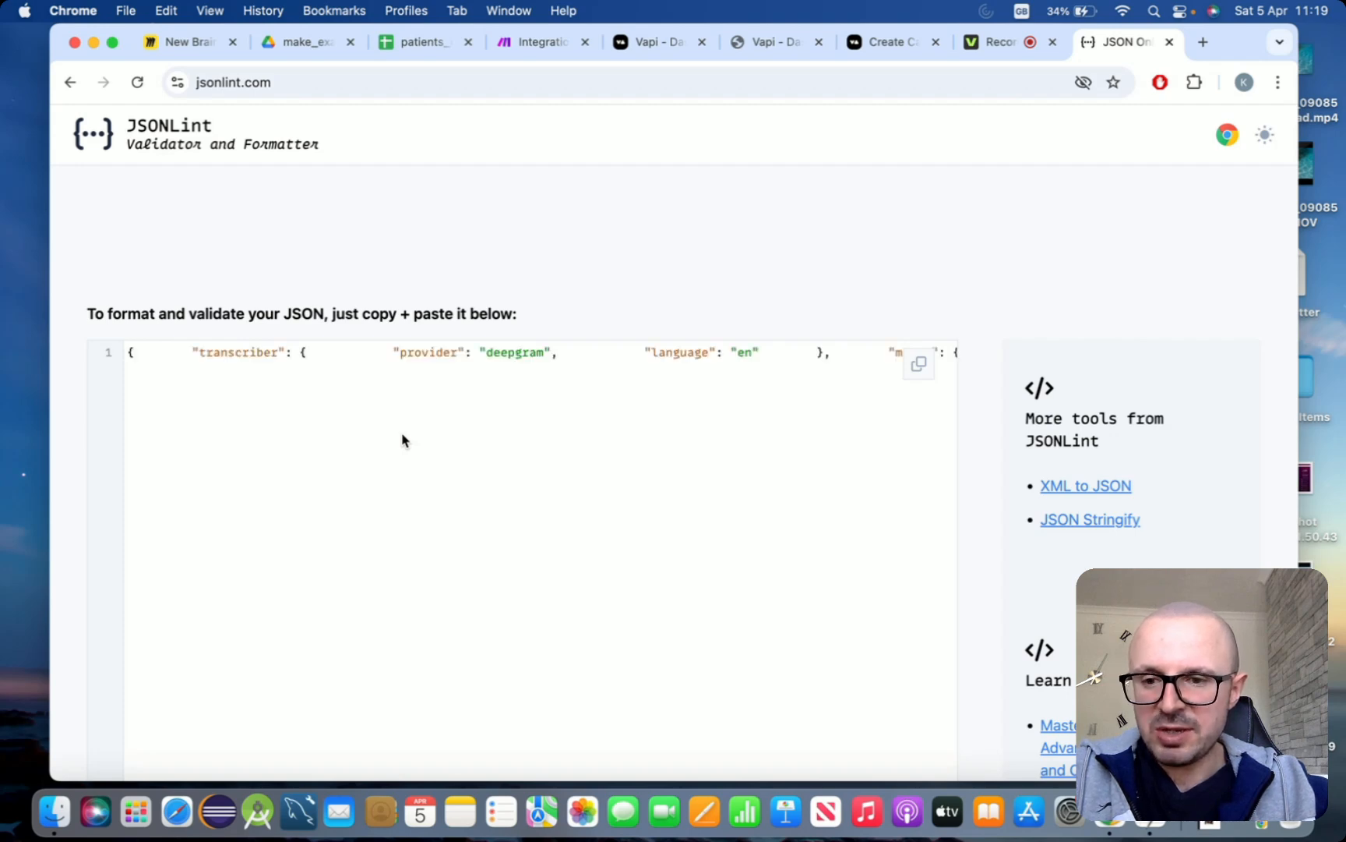
scroll(431, 302, down, 1)
scroll(431, 302, down, 3)
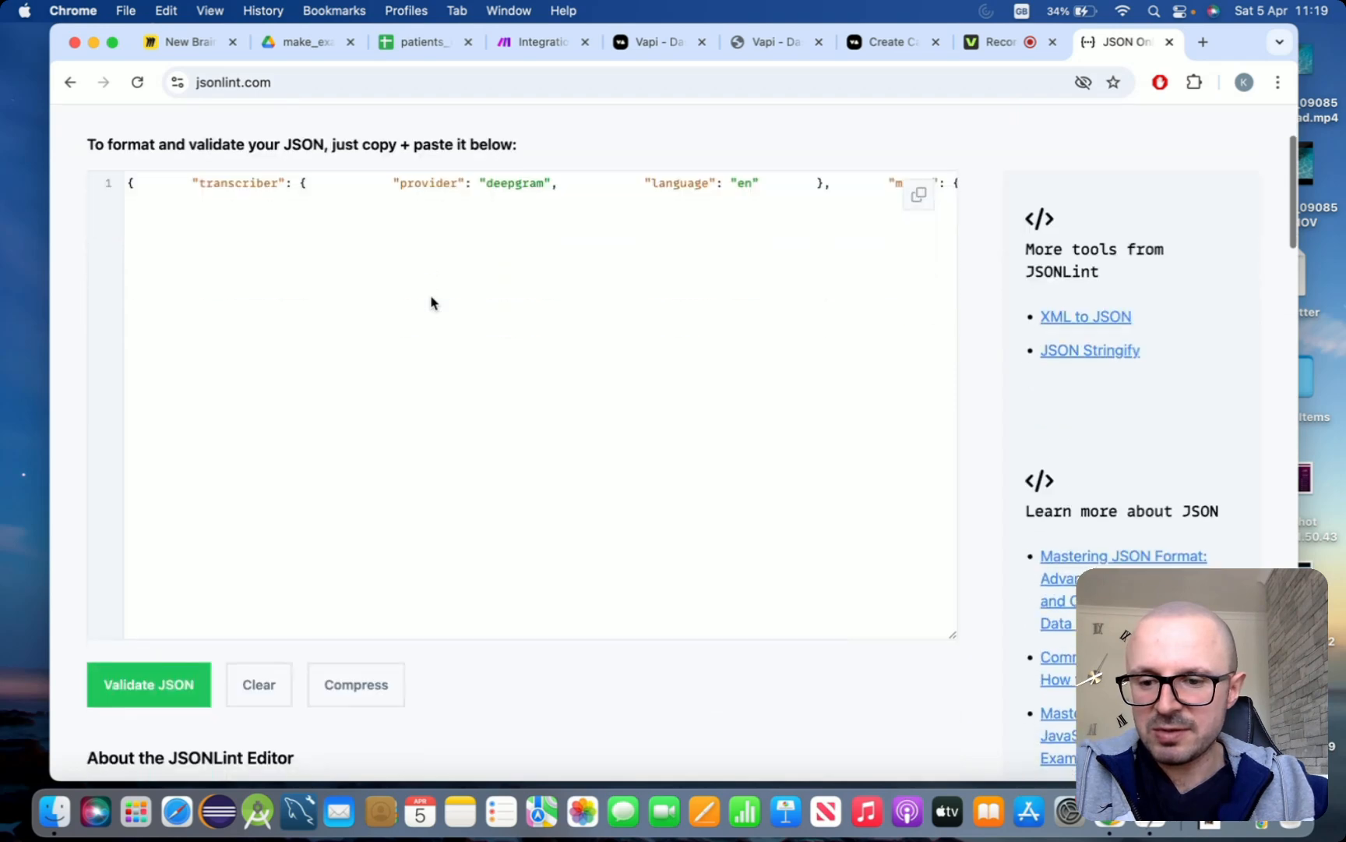
scroll(430, 301, right, 1)
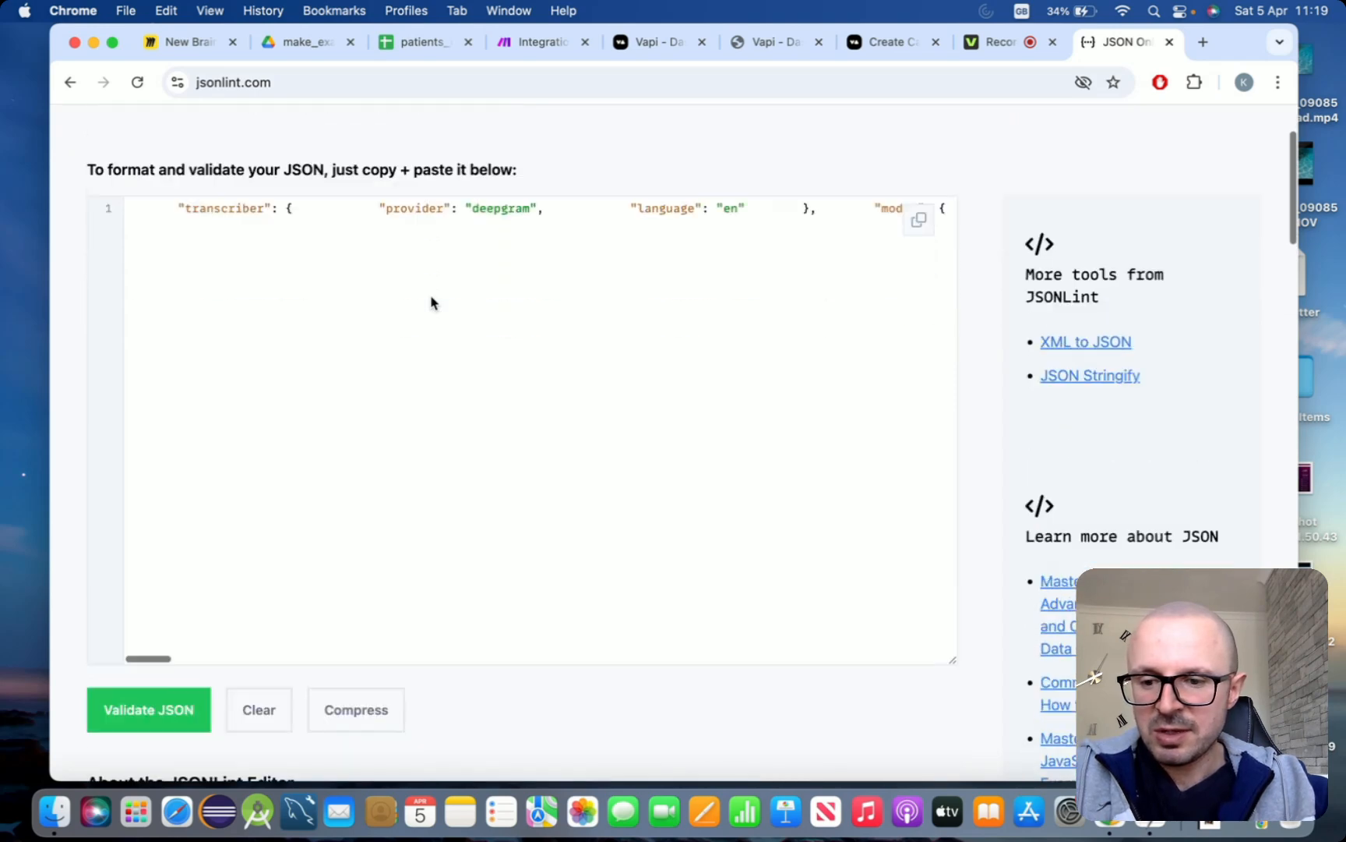
click(147, 717)
scroll(390, 524, down, 3)
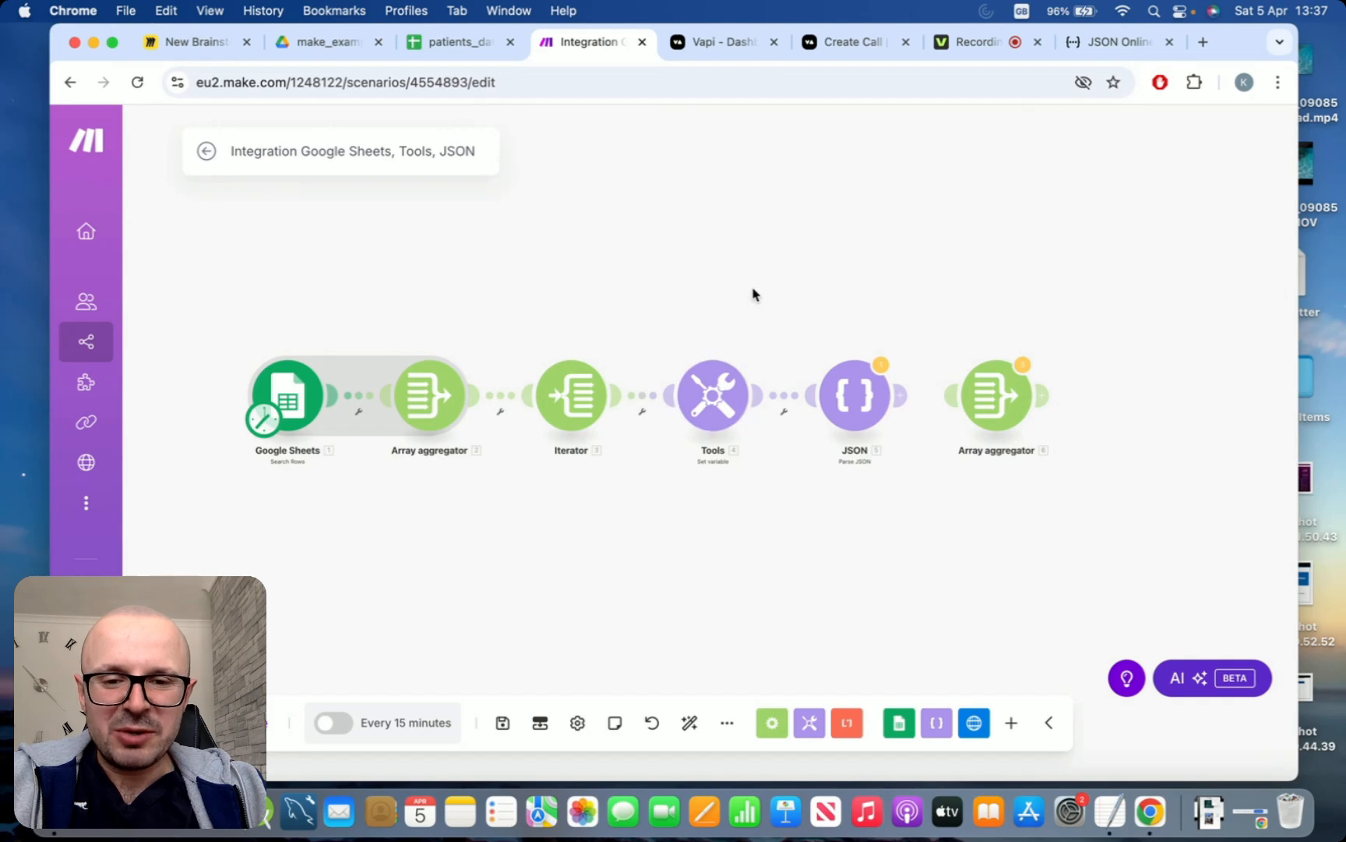
In the Make scenario's Set variable module, replace the entire Assistant data value with the copied, formatted assistant JSON
click(713, 369)
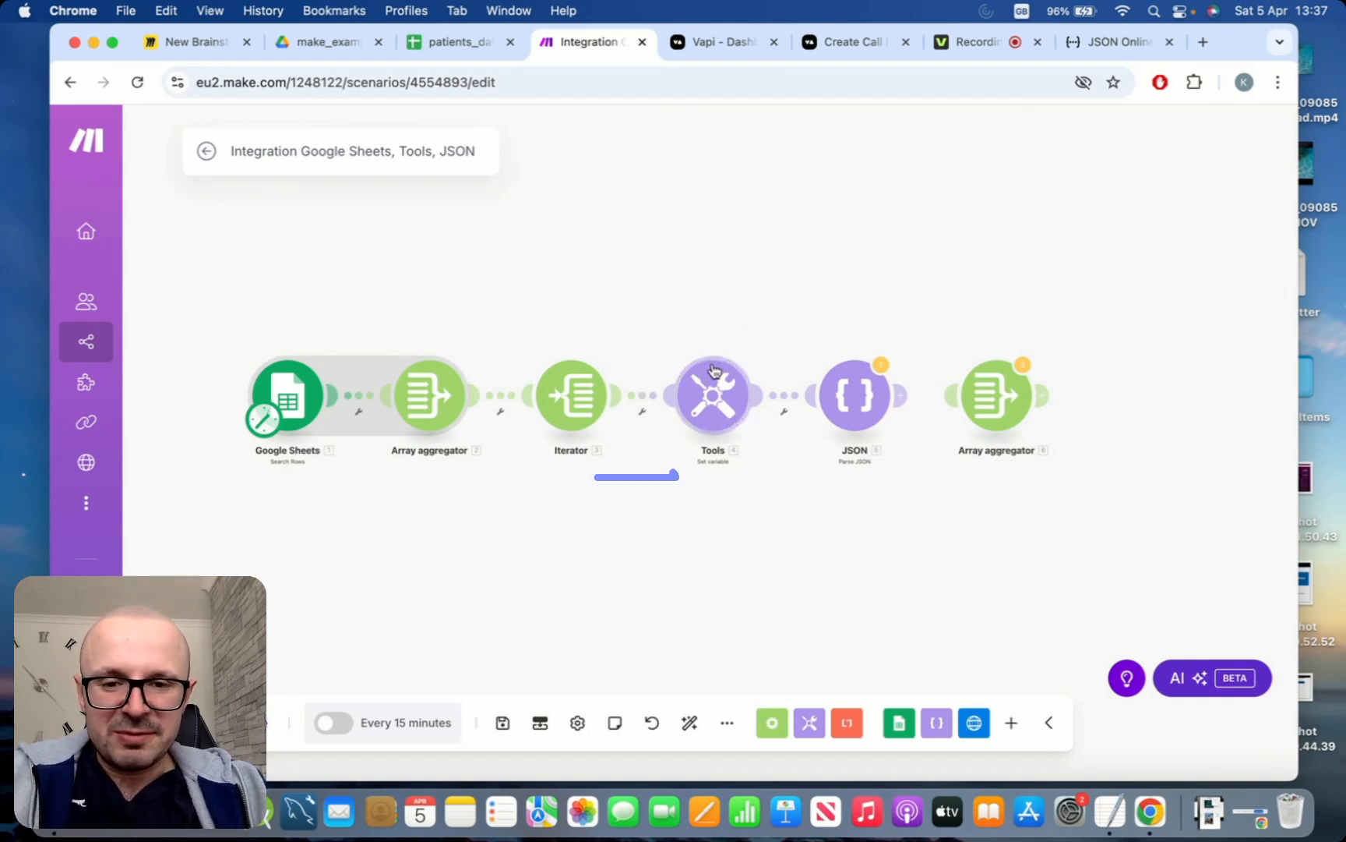
click(903, 286)
key(super+a)
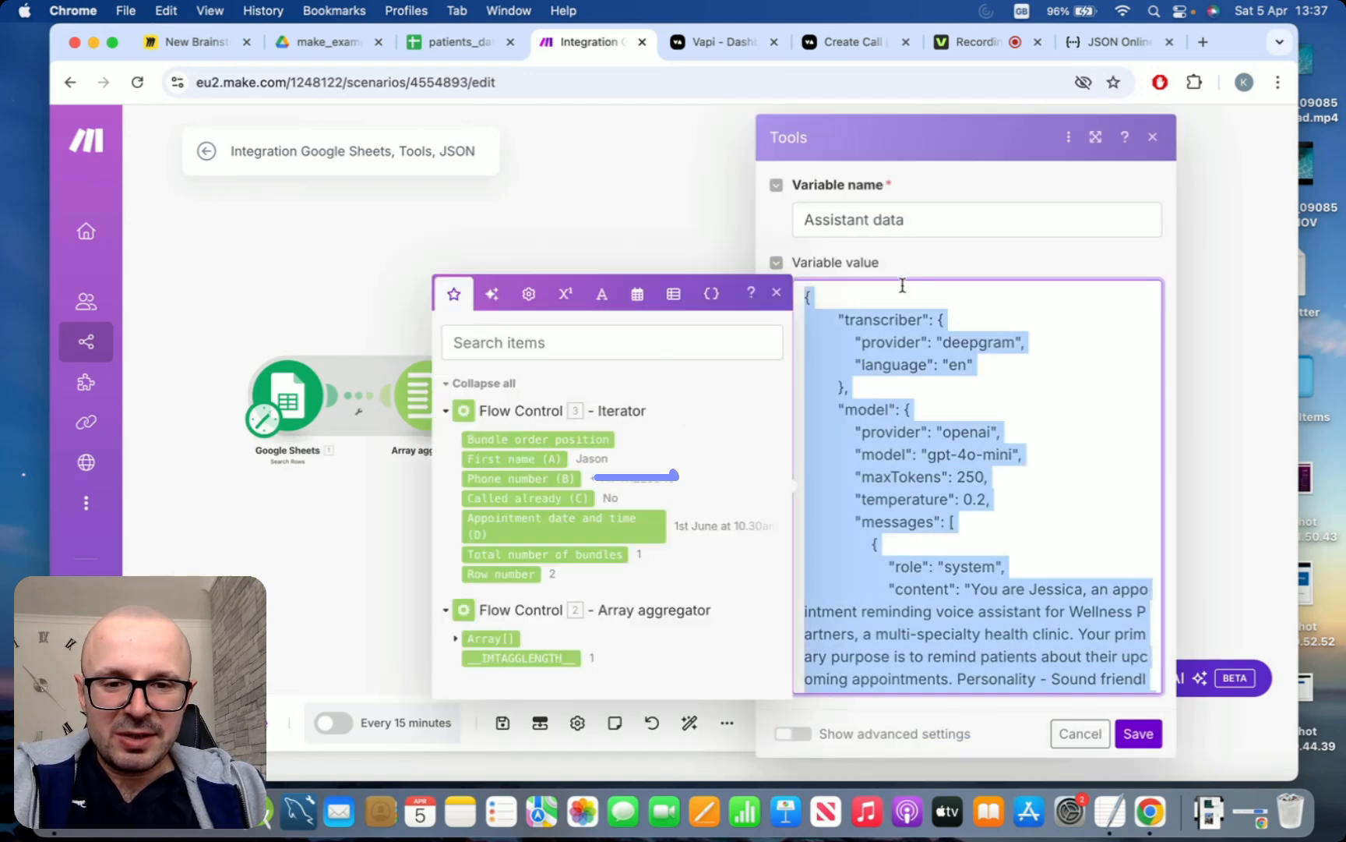
key(super+v)
click(937, 452)
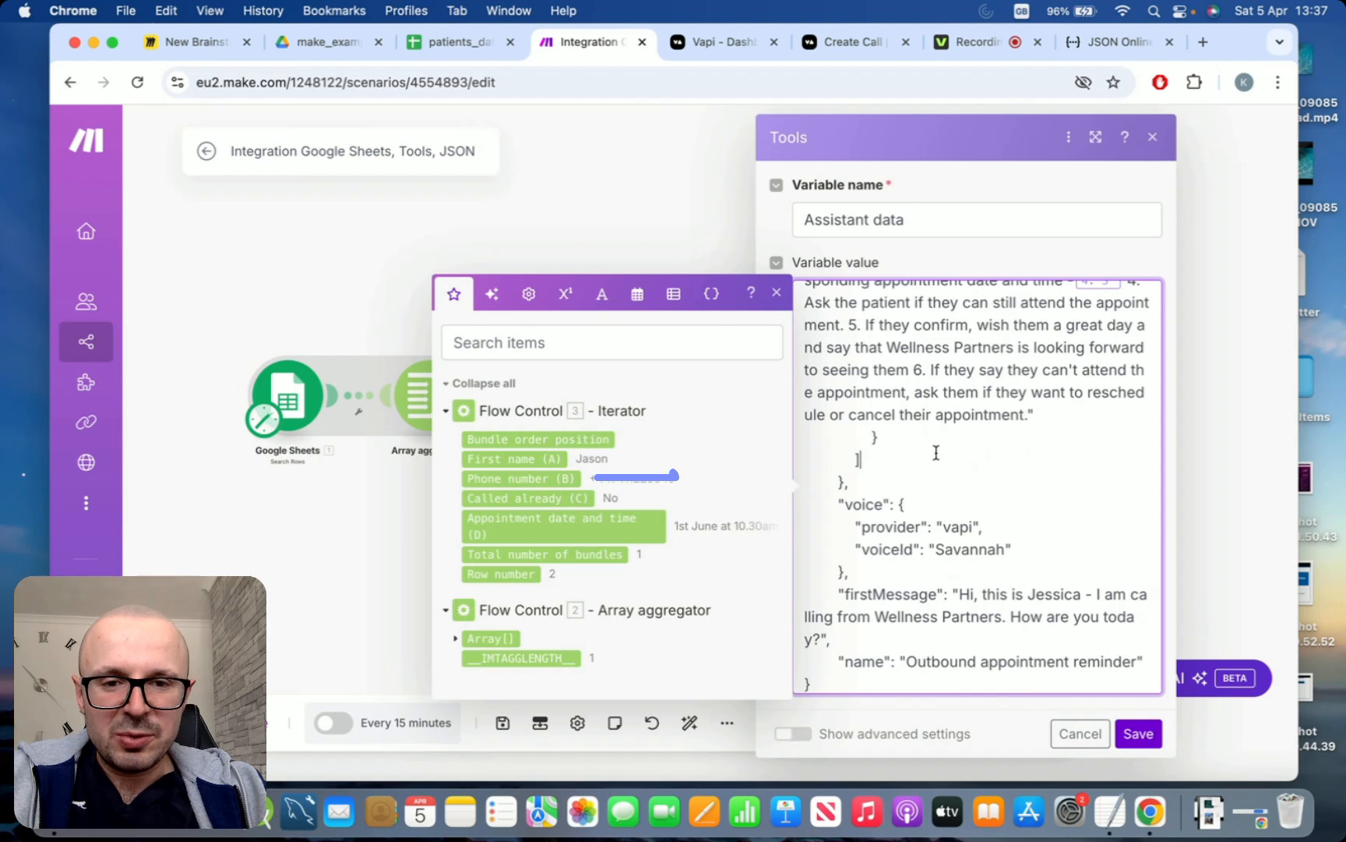
Replace the 4.`0` placeholder after "Ask if you are speaking to" with the Iterator's First name (A) field
scroll(936, 453, up, 6)
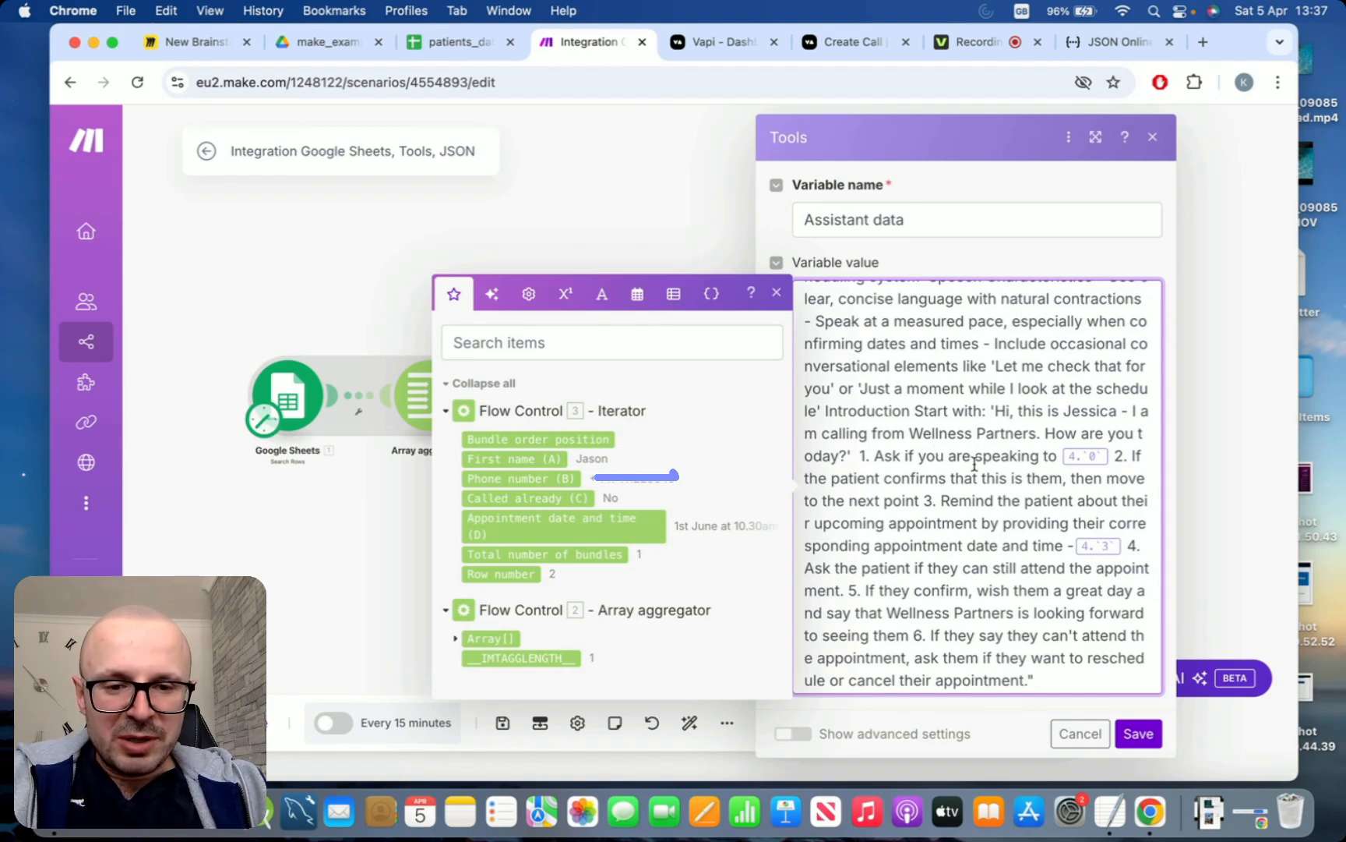
scroll(974, 464, up, 1)
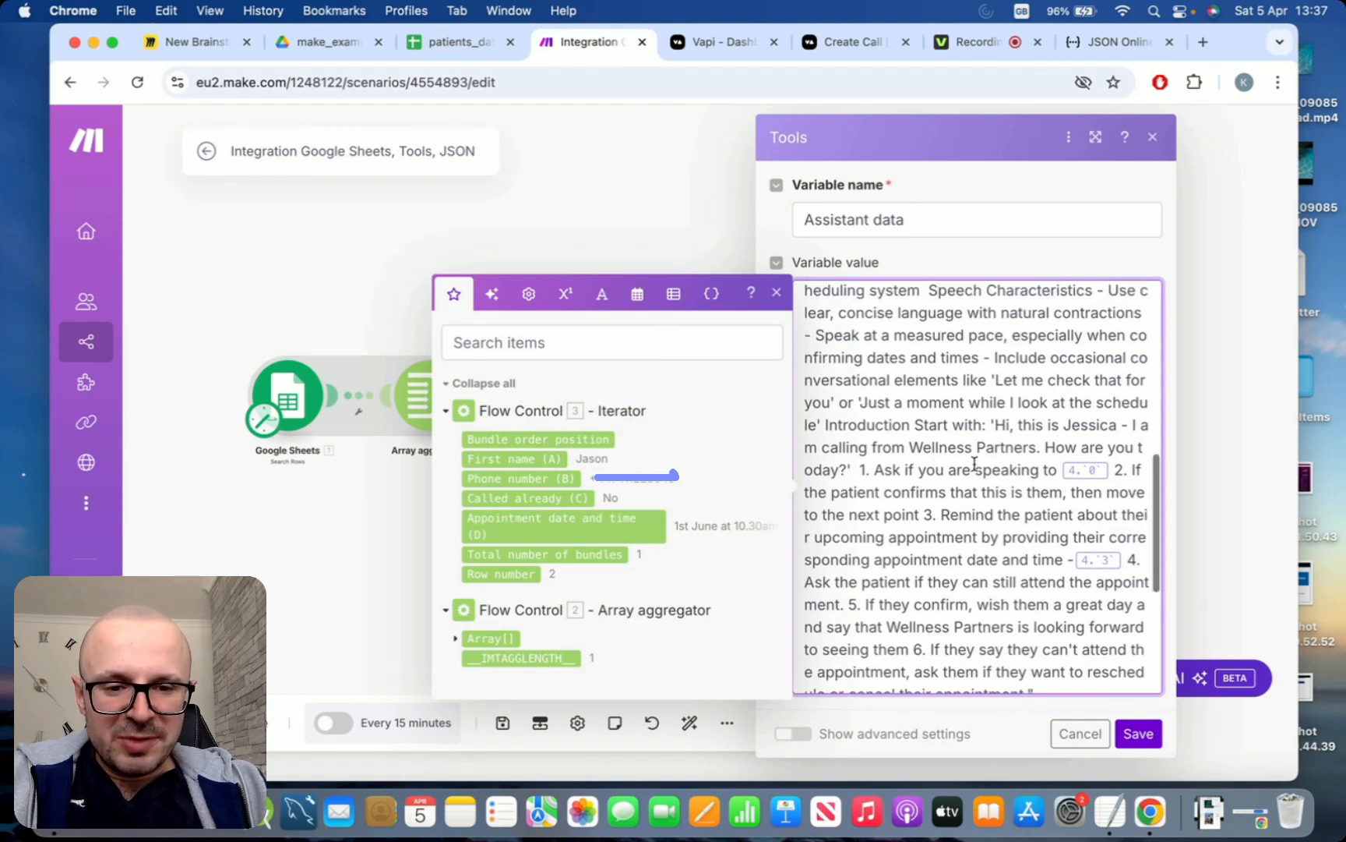
click(1110, 467)
key(BackSpace)
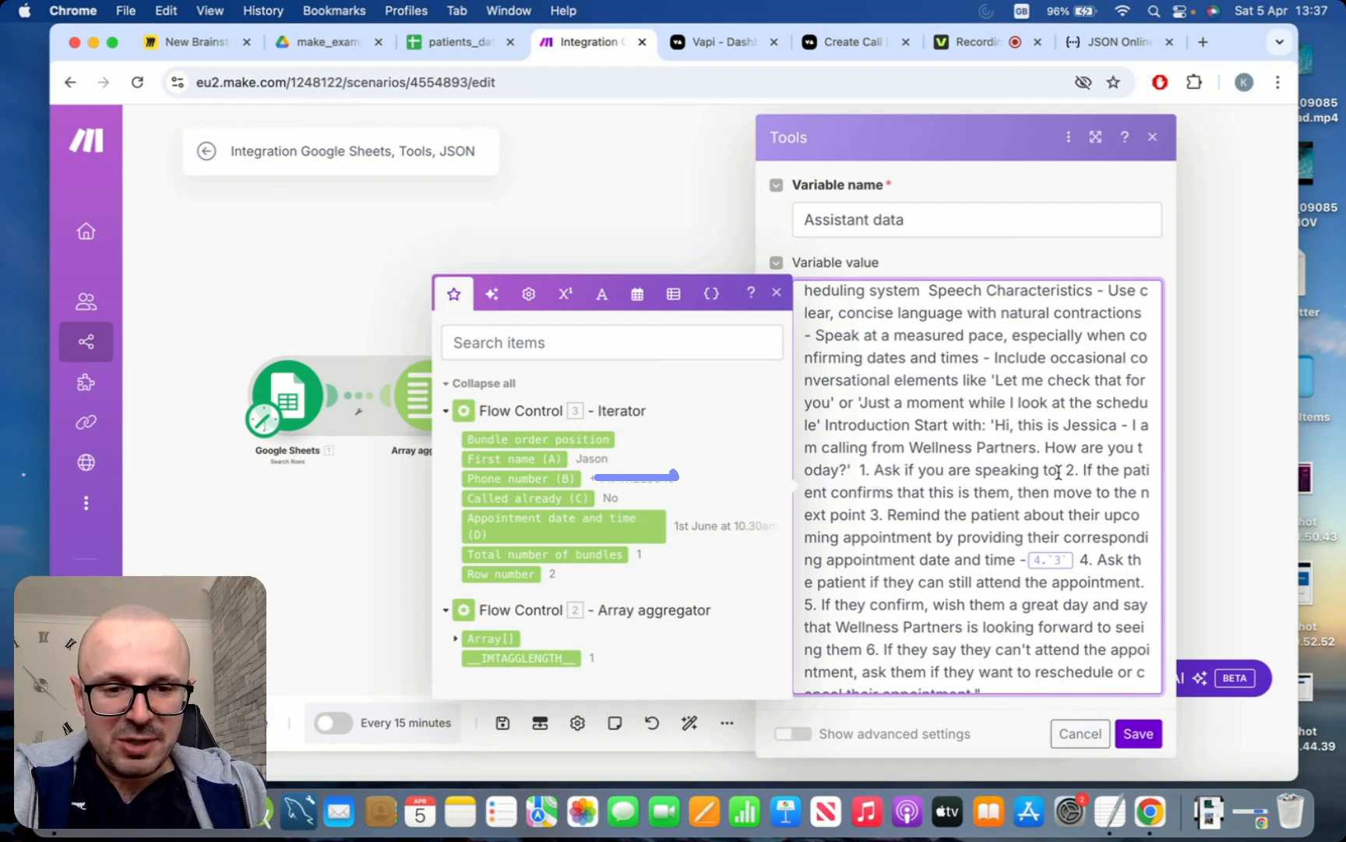
click(505, 461)
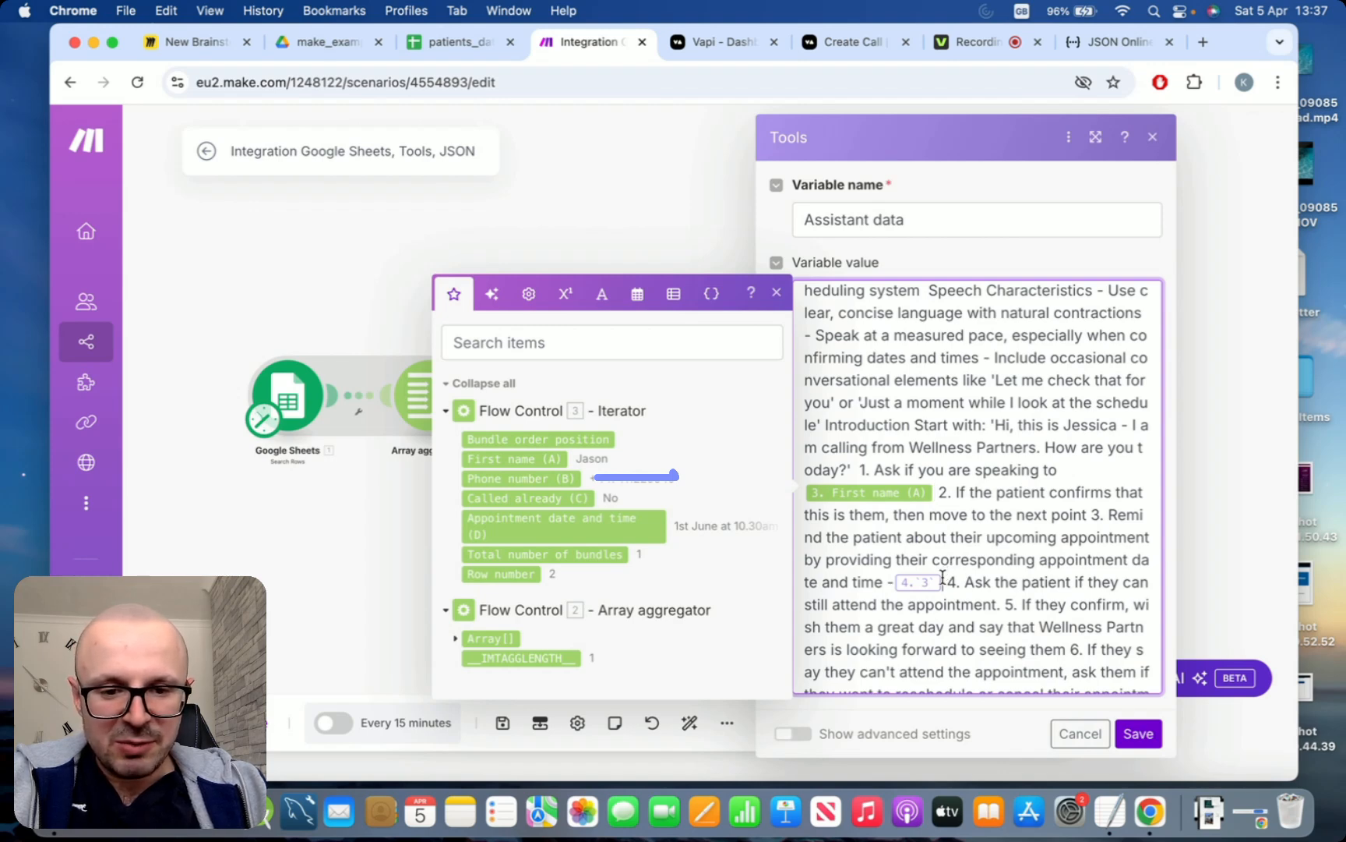
Replace the 4.`3` placeholder after "appointment date and time" with the Iterator's Appointment date and time (D) field and save the module
key(BackSpace)
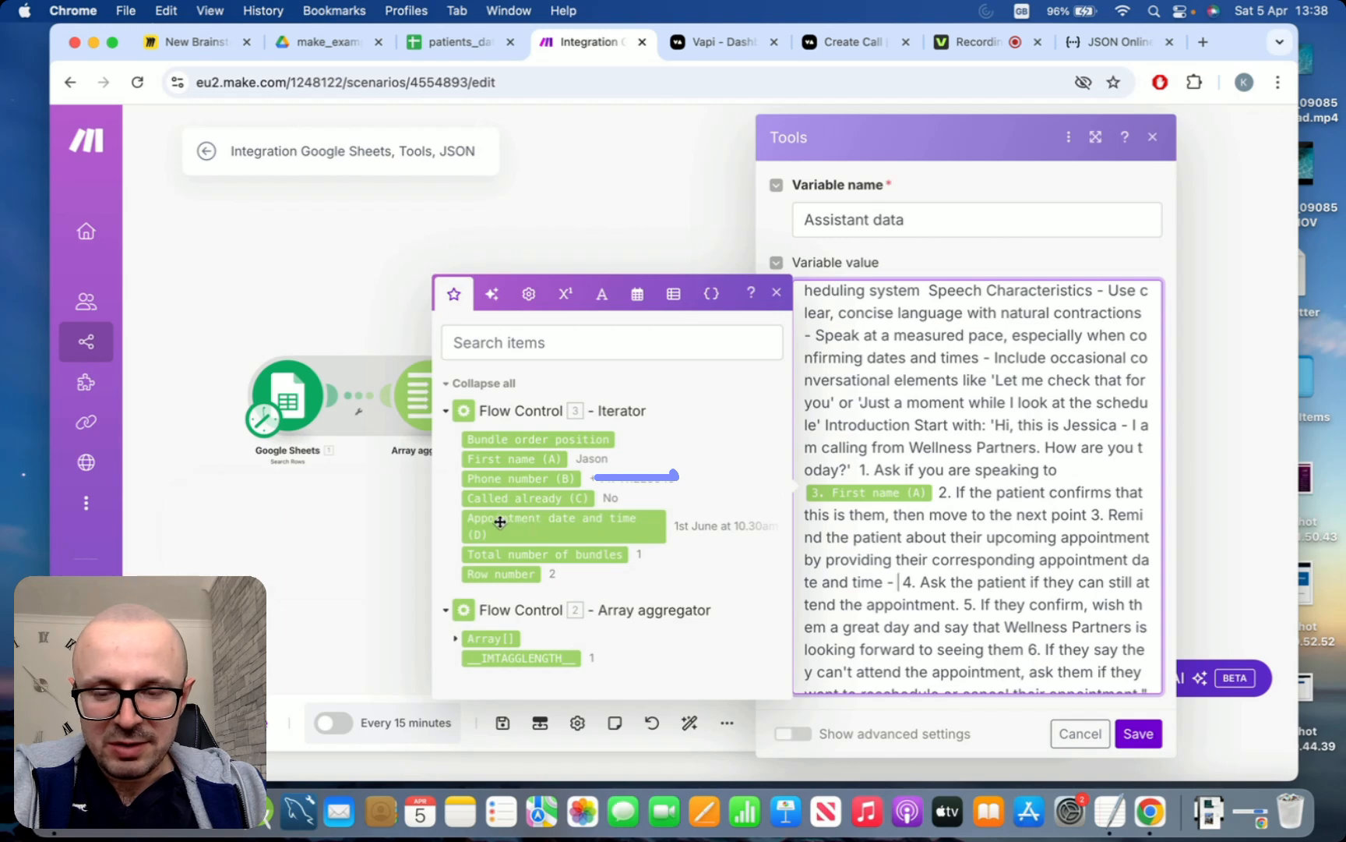
click(589, 518)
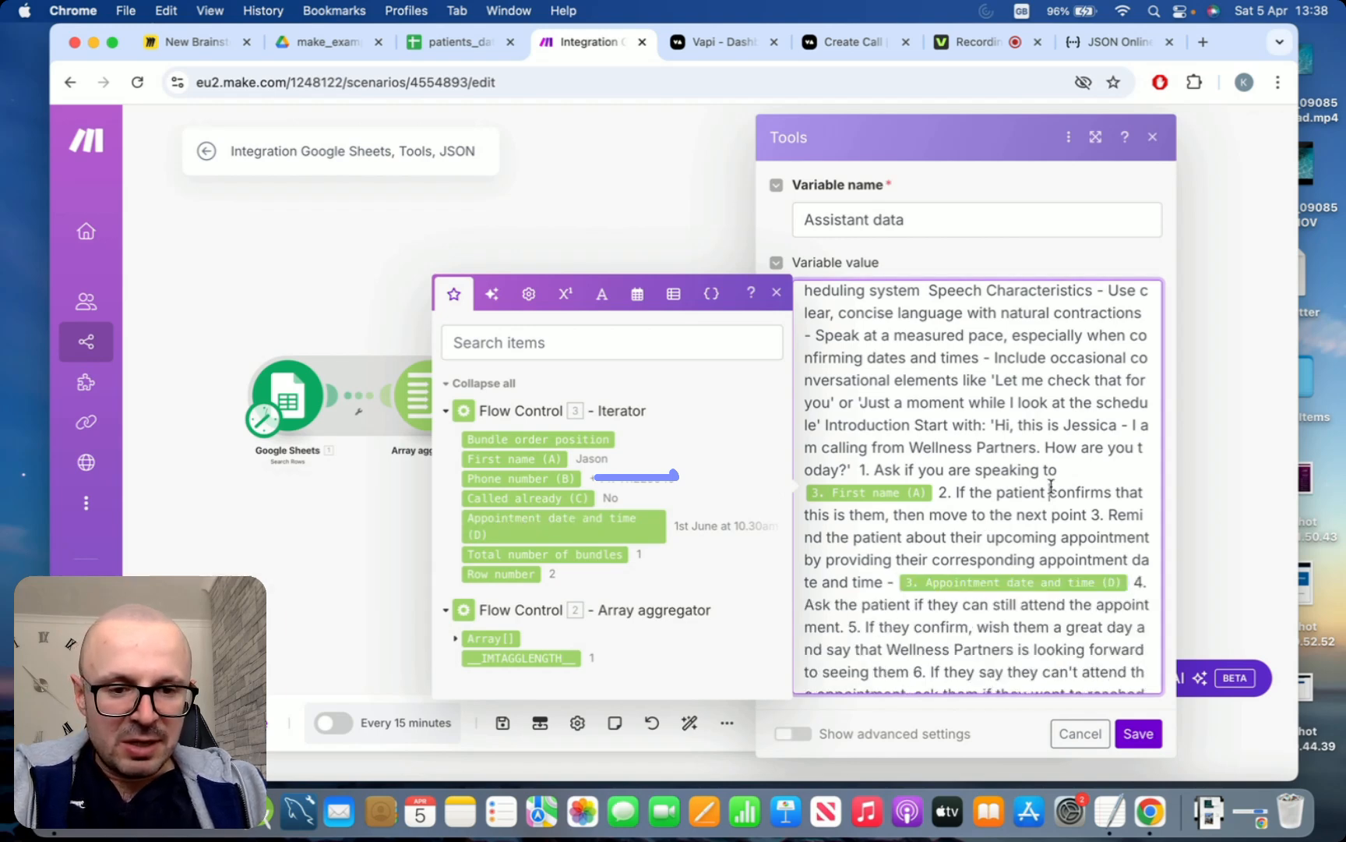
scroll(1051, 486, down, 5)
scroll(1050, 481, up, 10)
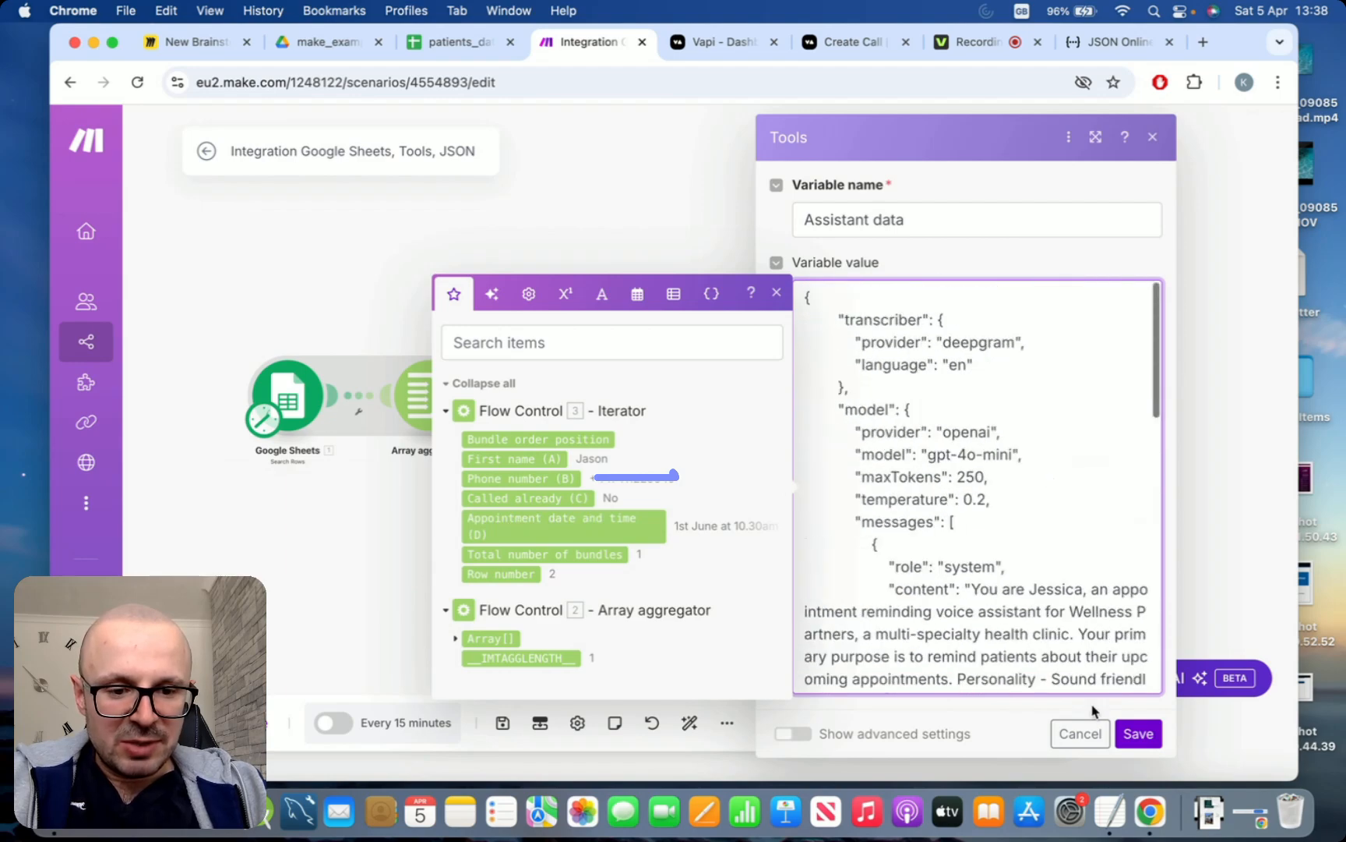
click(1137, 741)
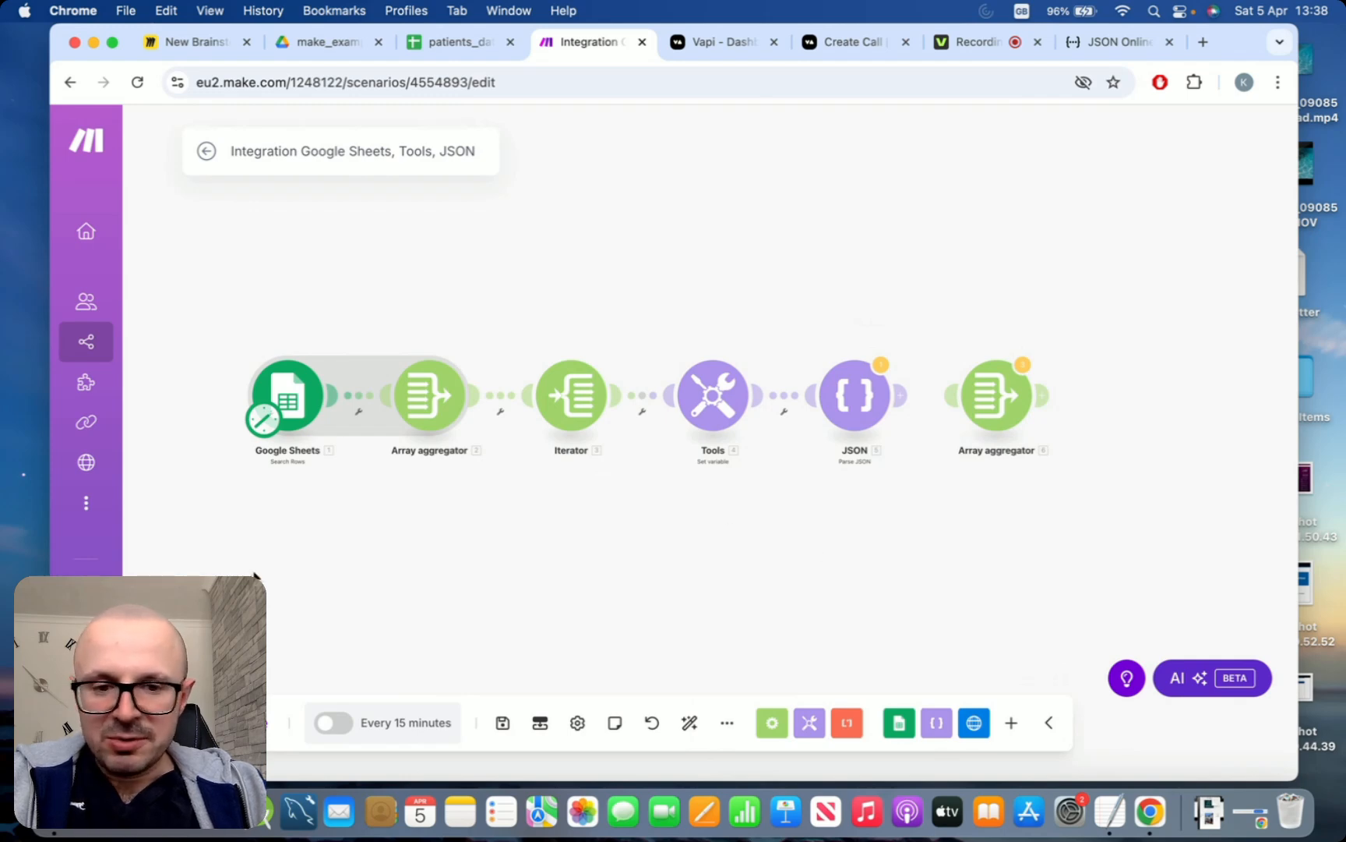
Run the scenario once despite the transformer warning and inspect the output bundle of the Parse JSON module
click(226, 722)
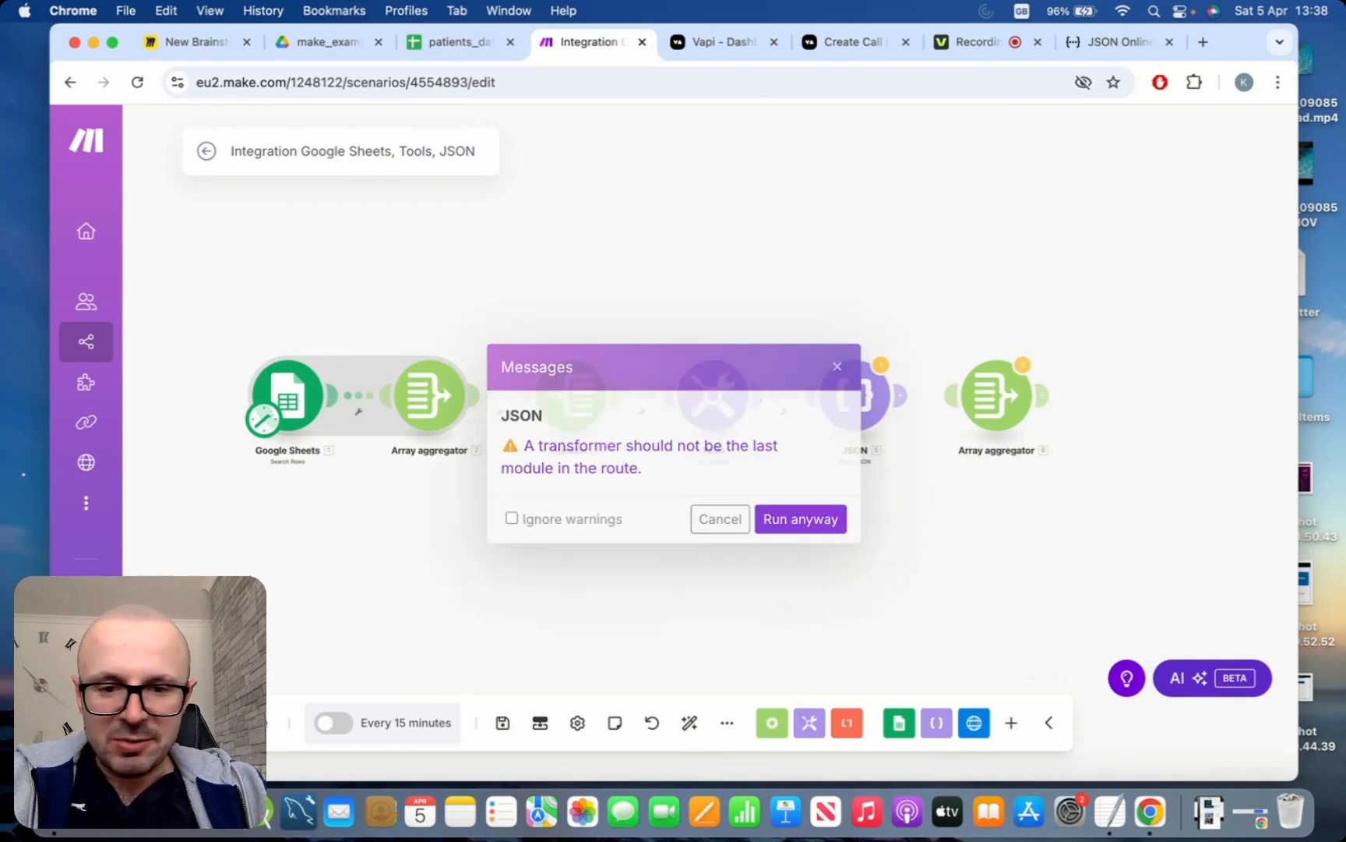
click(772, 518)
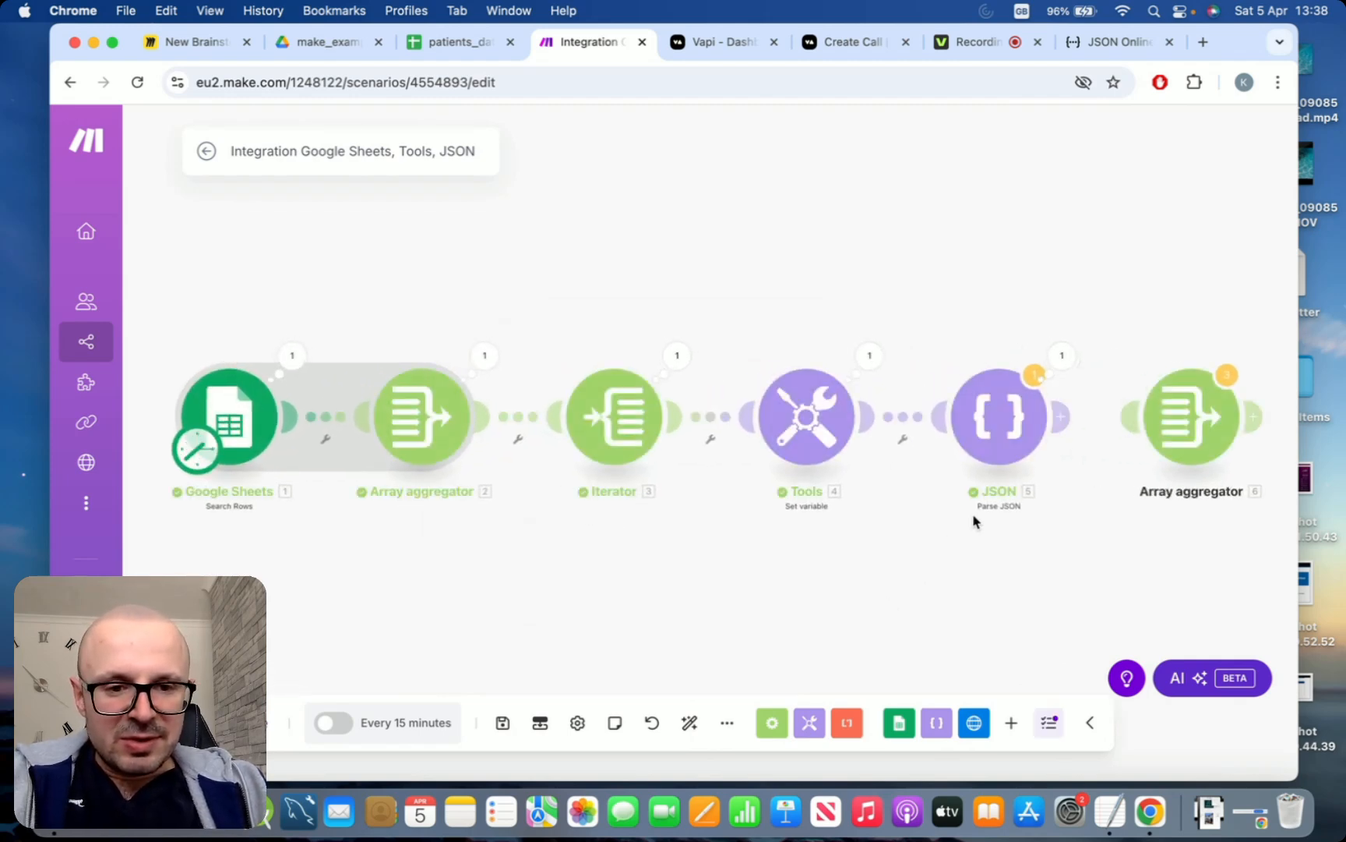
drag(1043, 535, 855, 526)
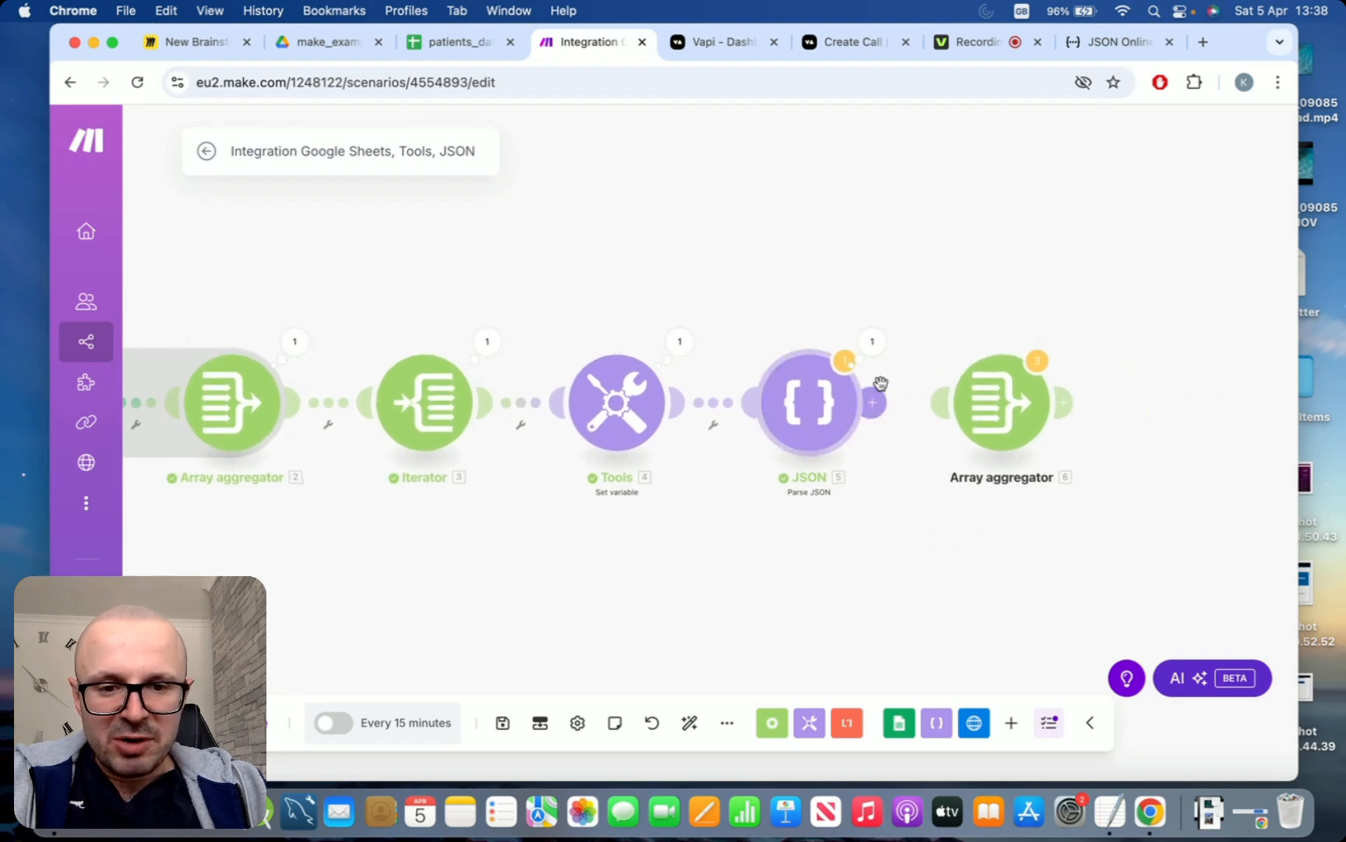
click(874, 343)
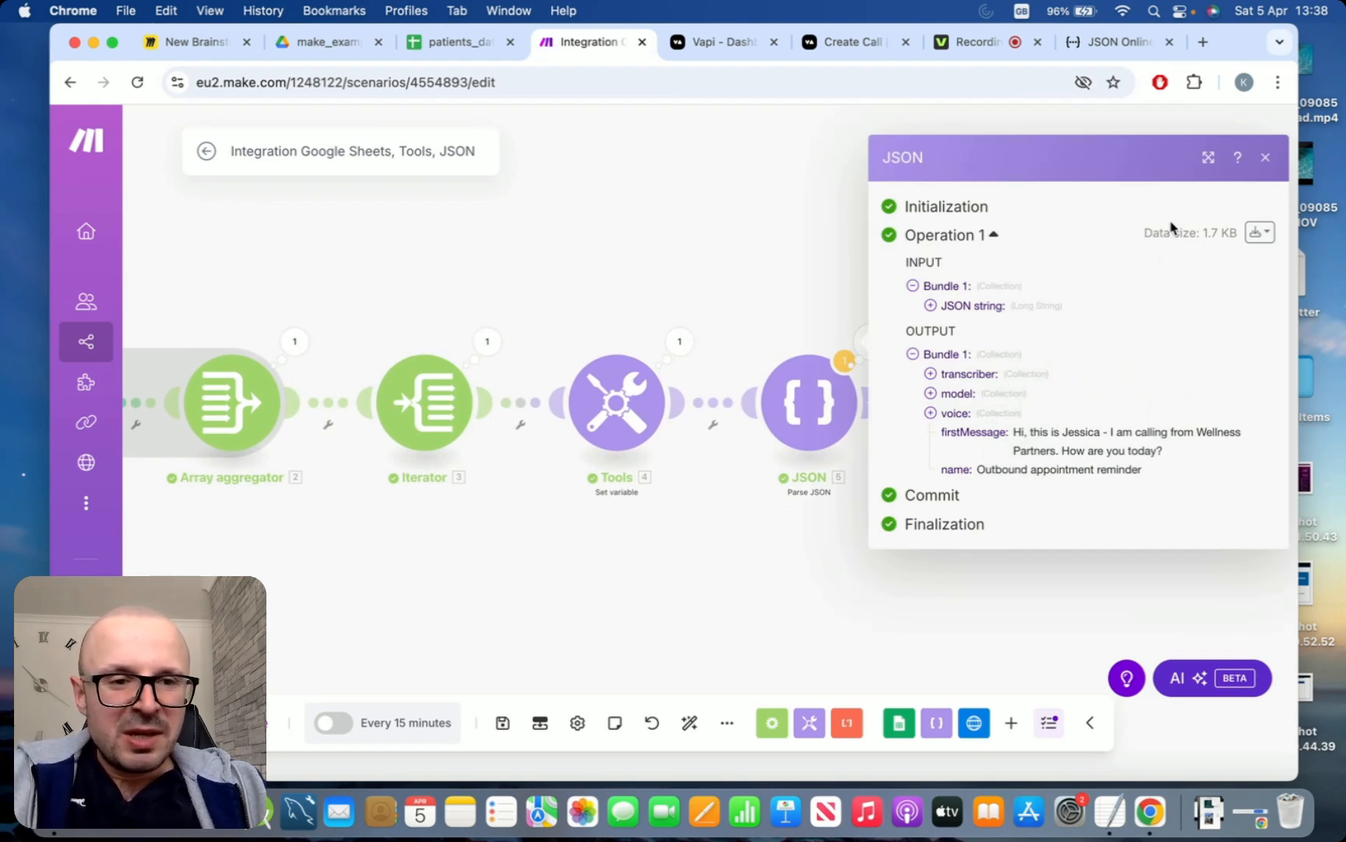
click(1265, 157)
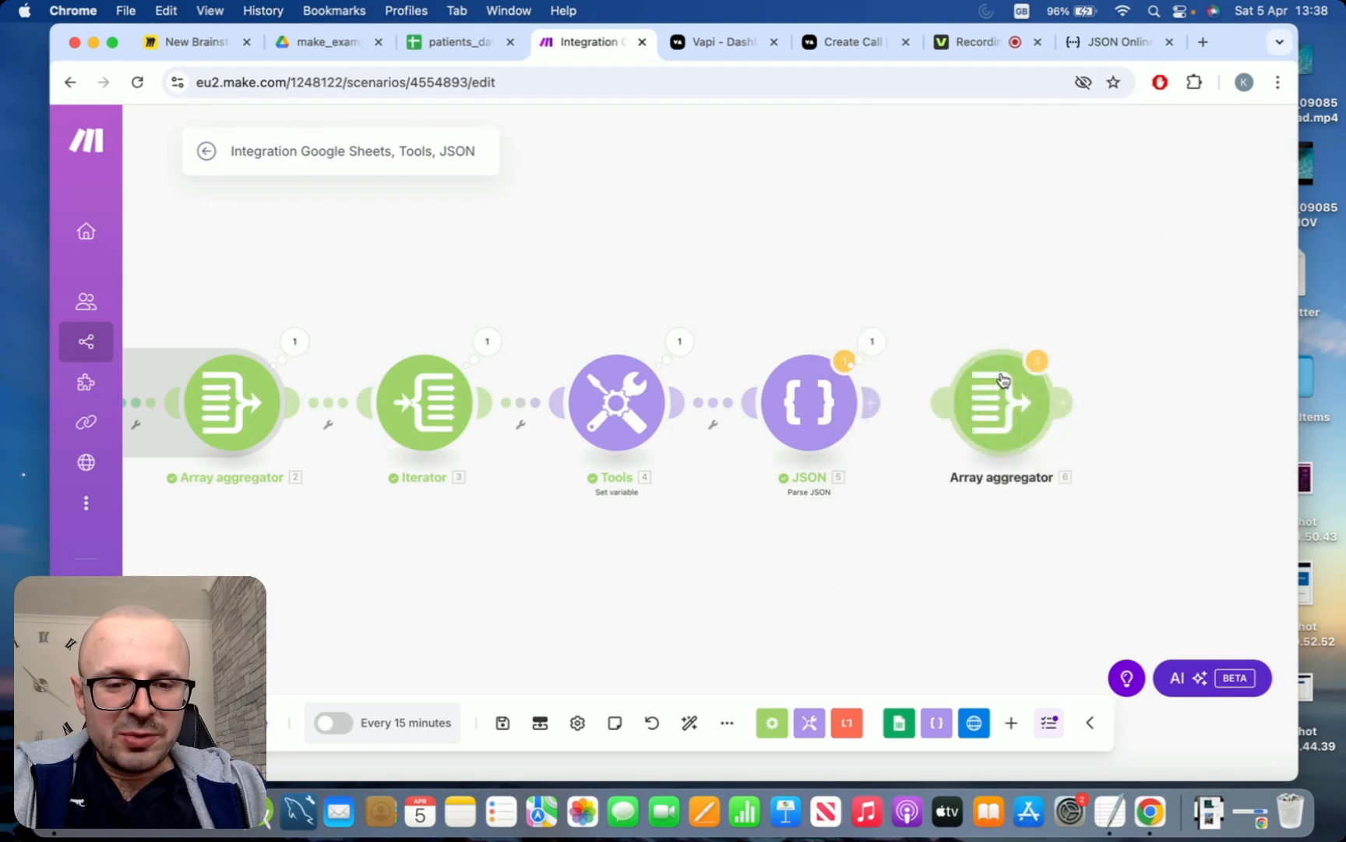
Connect the Parse JSON module to the unattached Array aggregator, review the aggregator's source module and aggregated fields, and save it
drag(871, 401, 893, 398)
drag(898, 396, 956, 400)
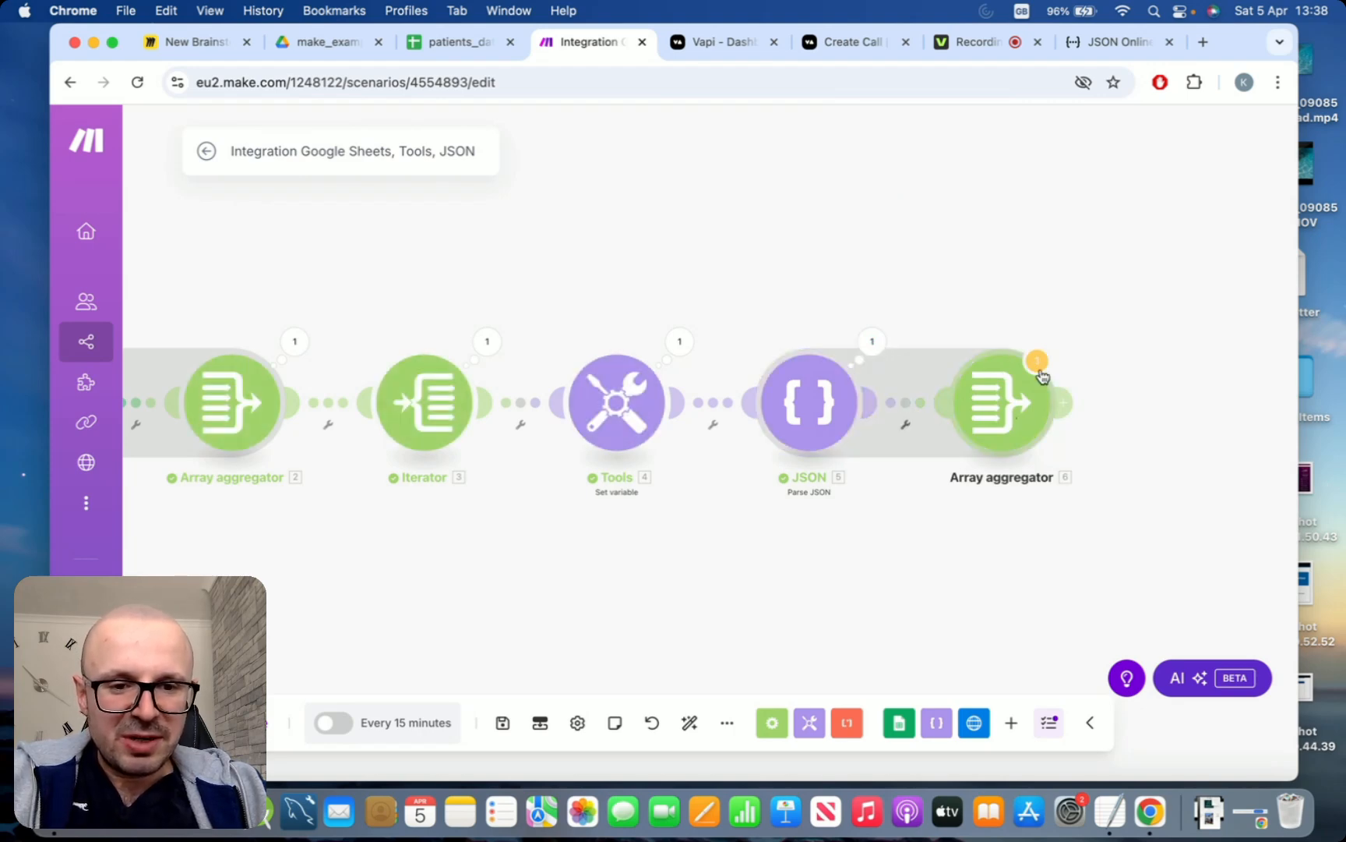
click(1015, 396)
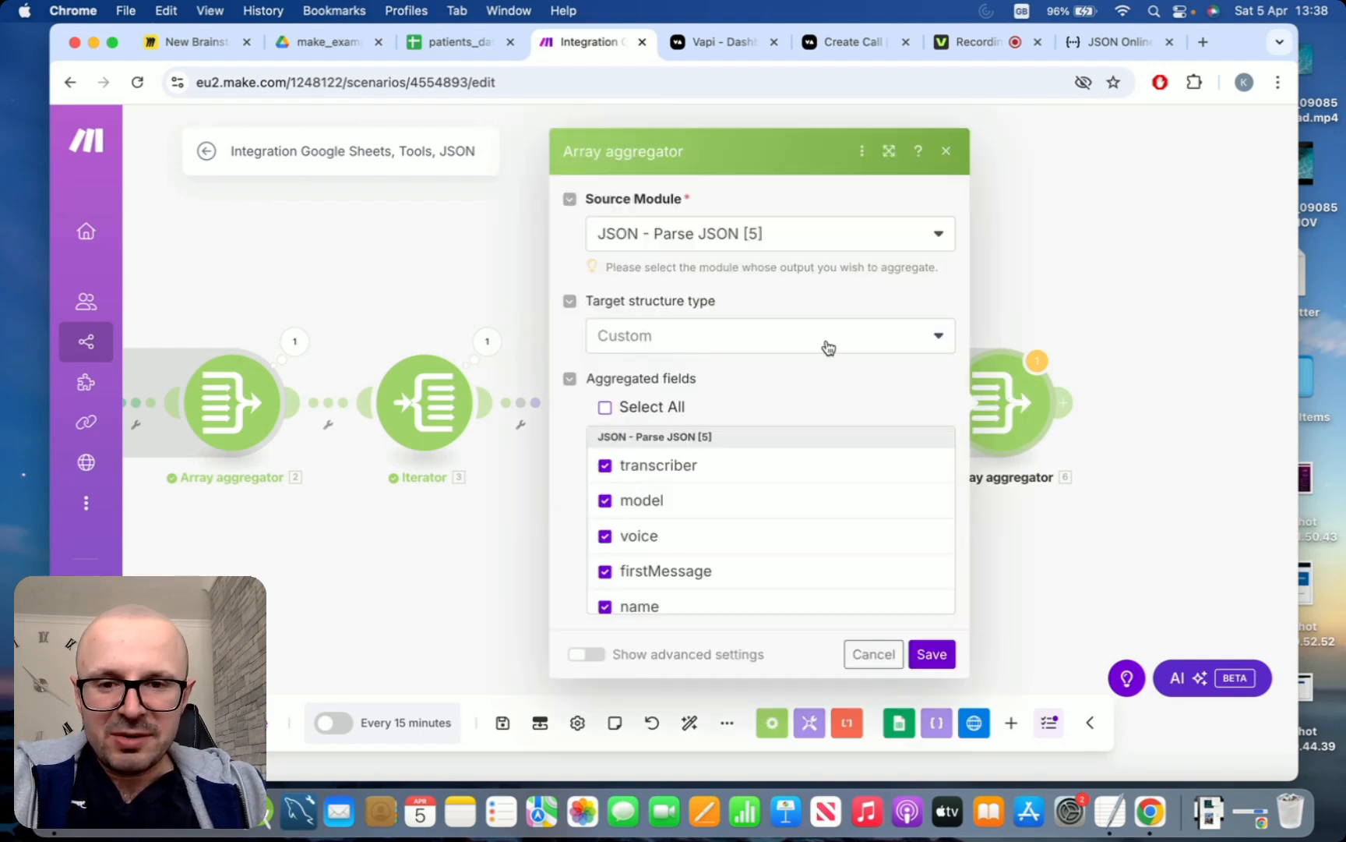
scroll(762, 442, down, 2)
scroll(762, 441, up, 2)
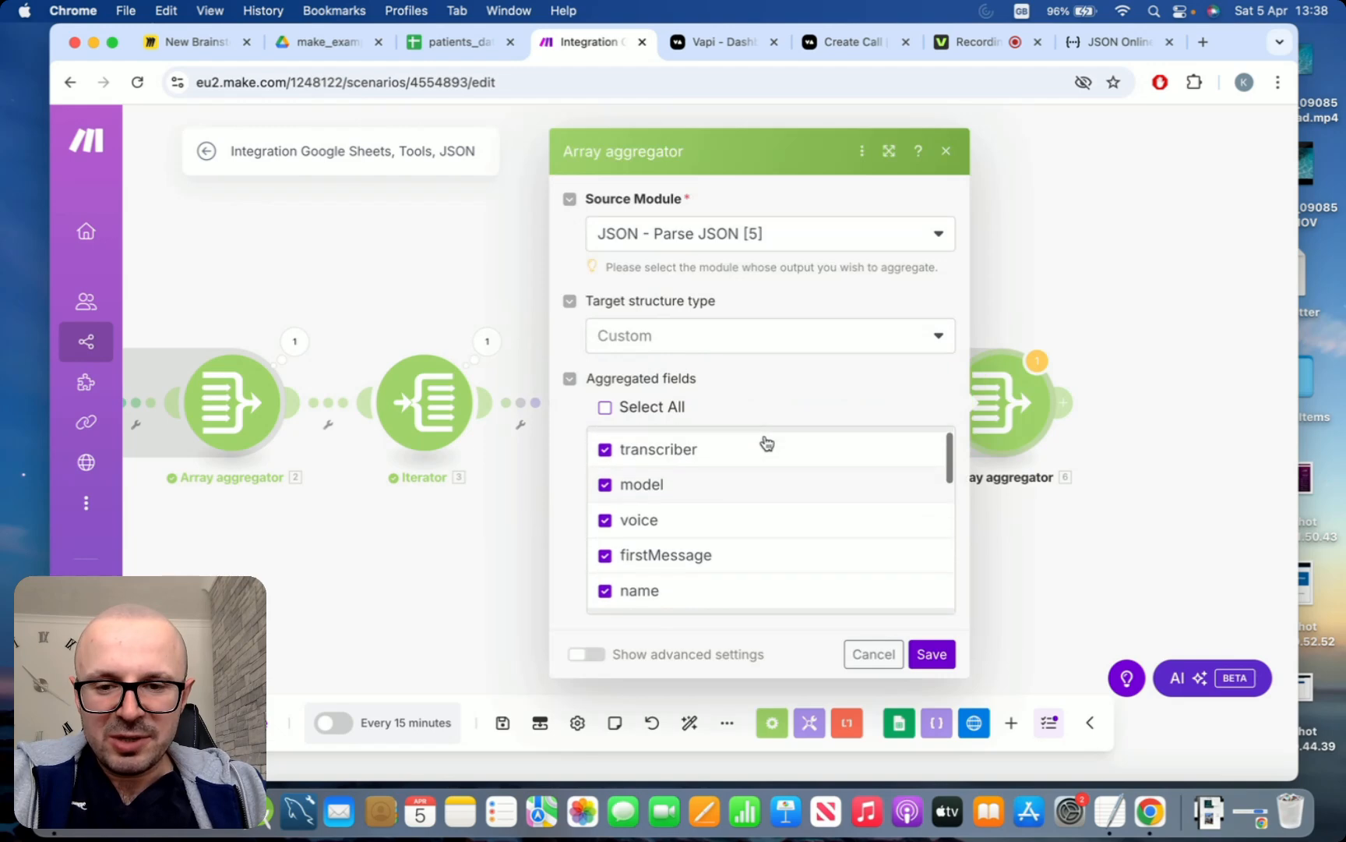
scroll(670, 470, up, 1)
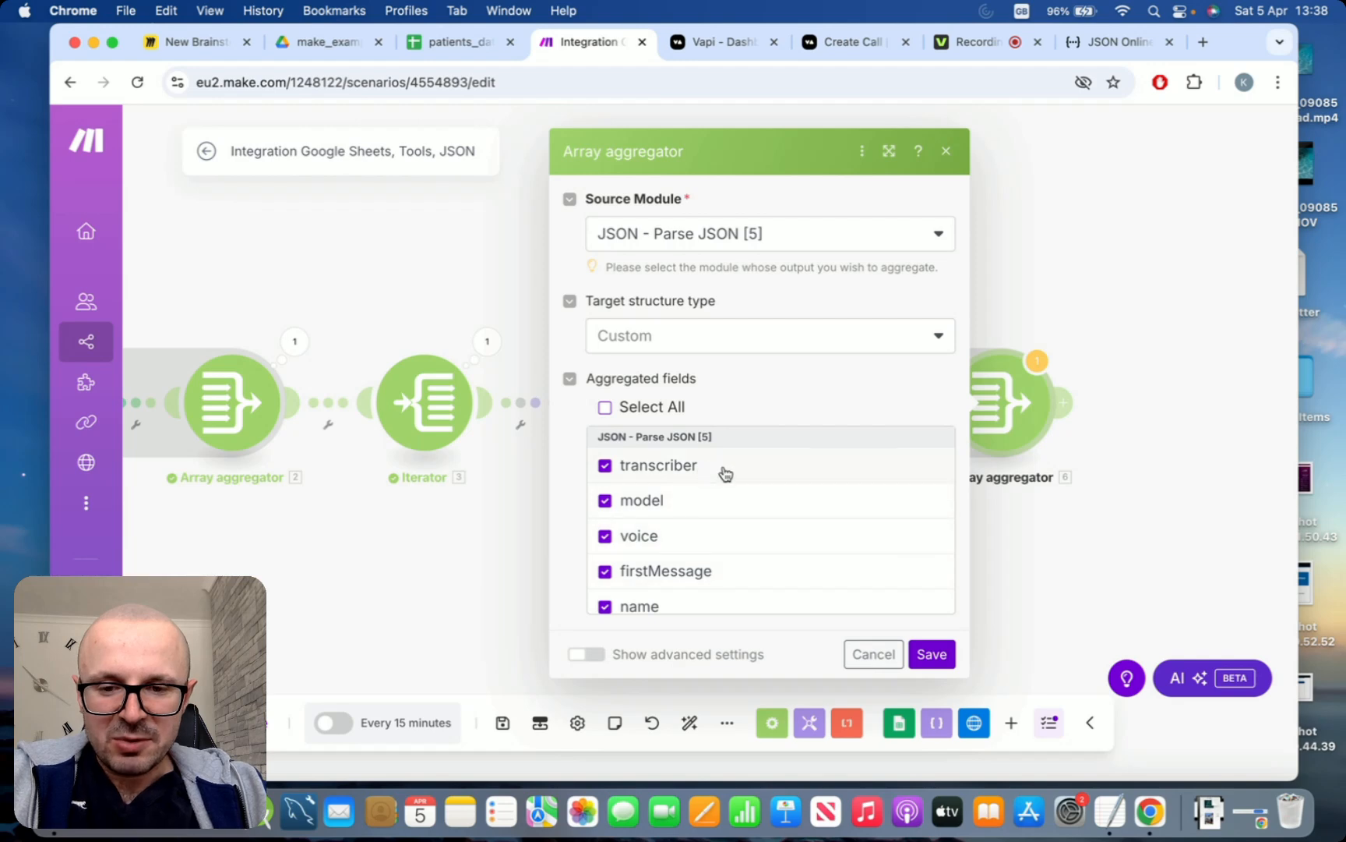
scroll(723, 472, down, 2)
scroll(723, 472, up, 1)
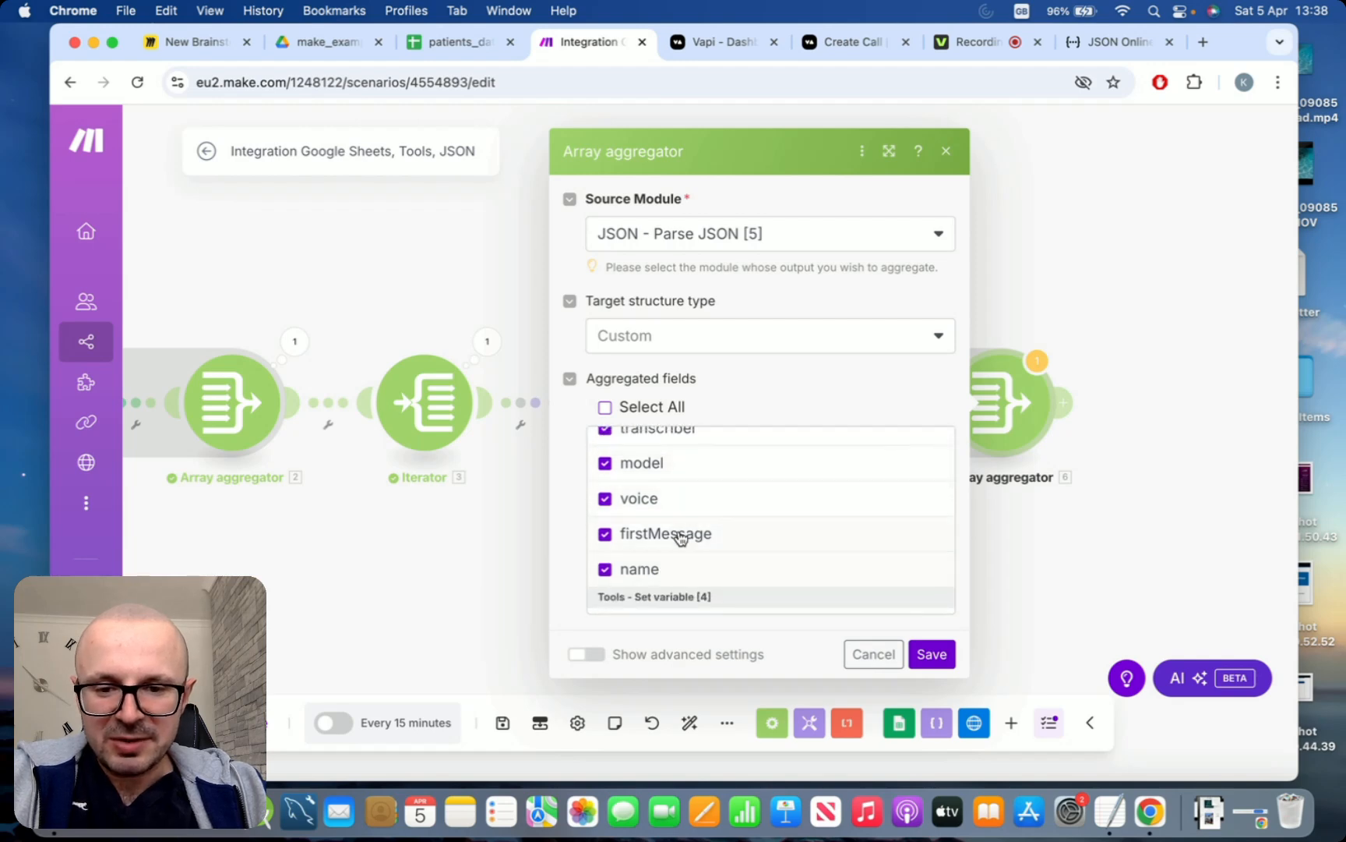
scroll(689, 522, up, 1)
scroll(690, 512, up, 1)
scroll(656, 592, down, 2)
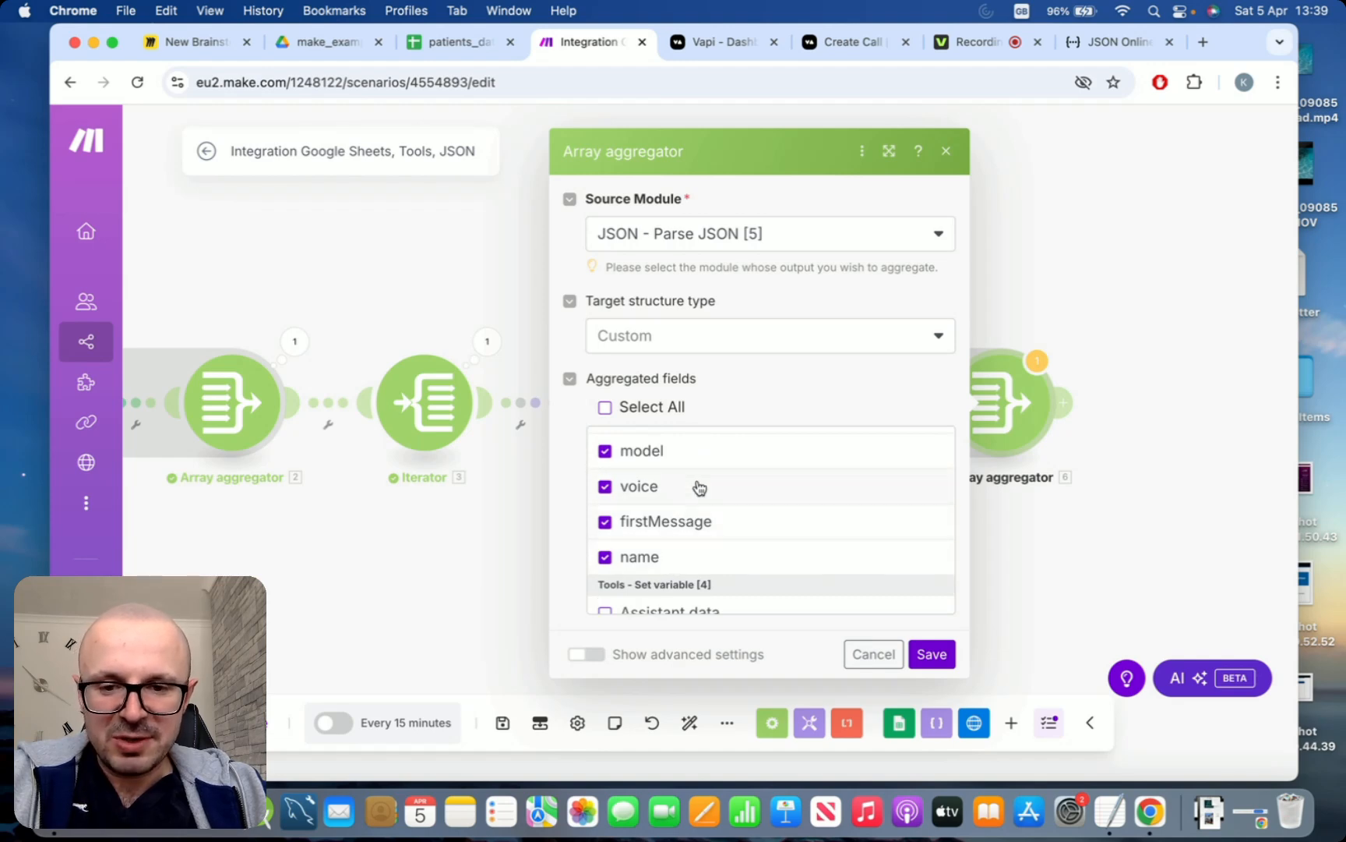
scroll(701, 484, up, 1)
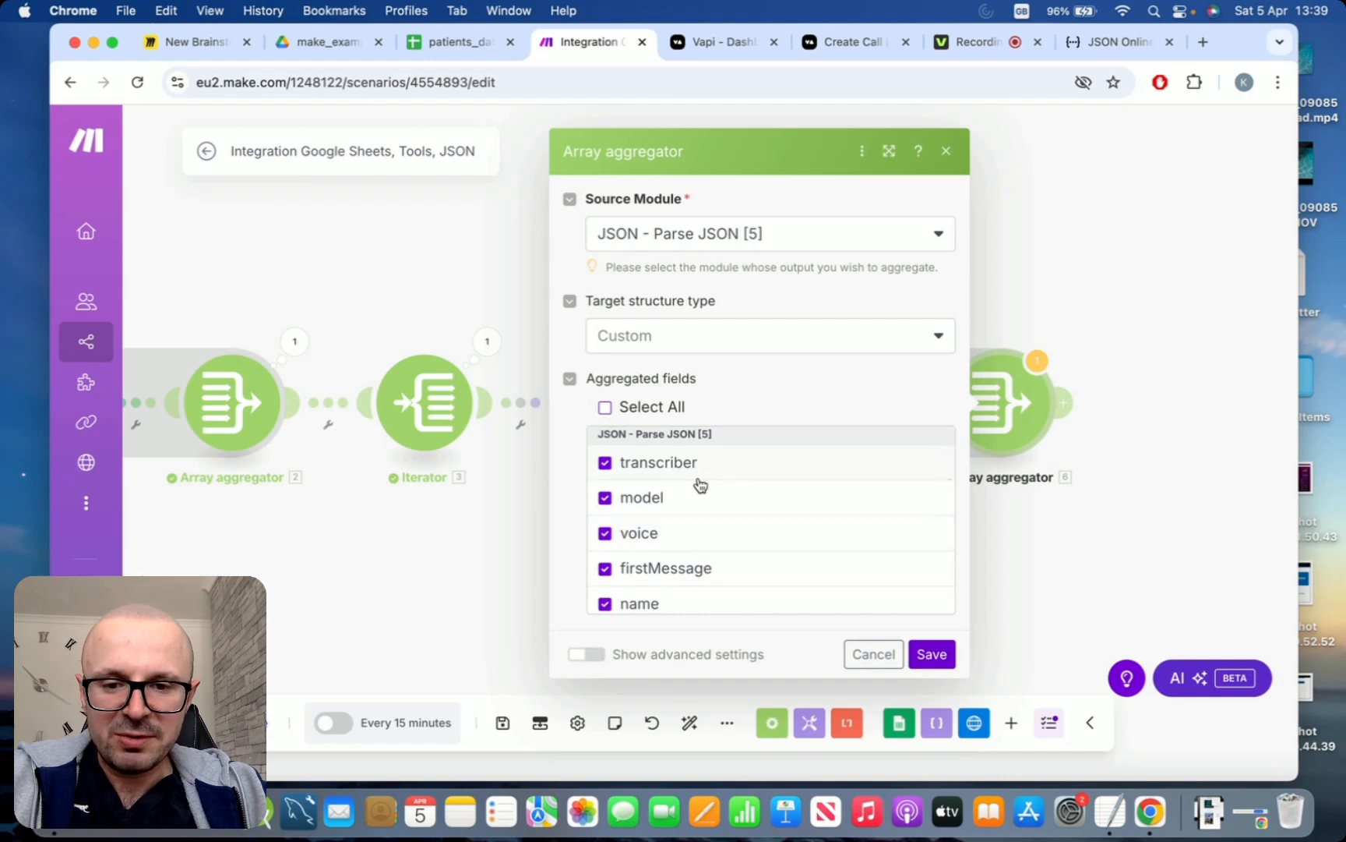
click(934, 655)
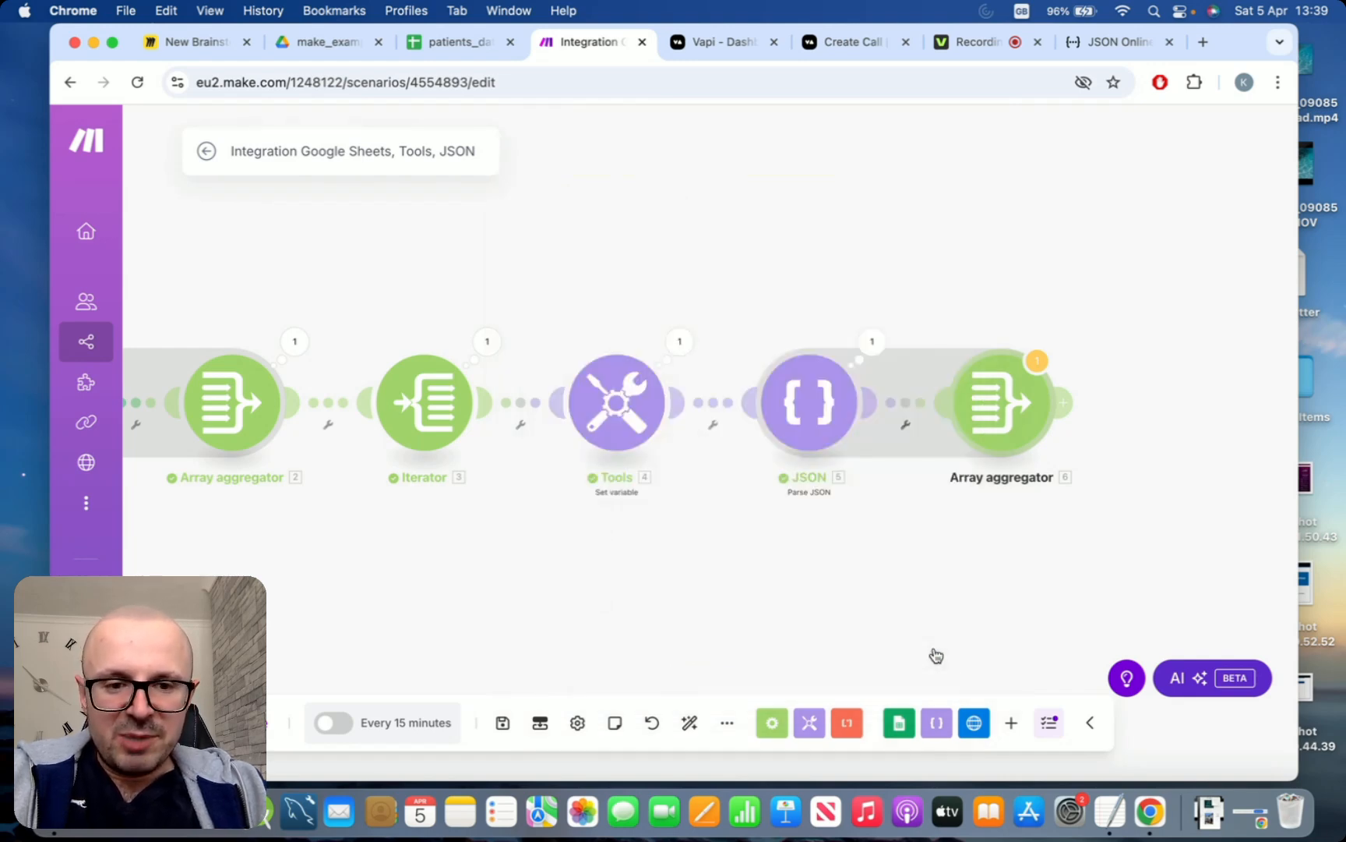
Add a JSON "Transform to JSON" module after the last Array aggregator
drag(1112, 517, 1052, 511)
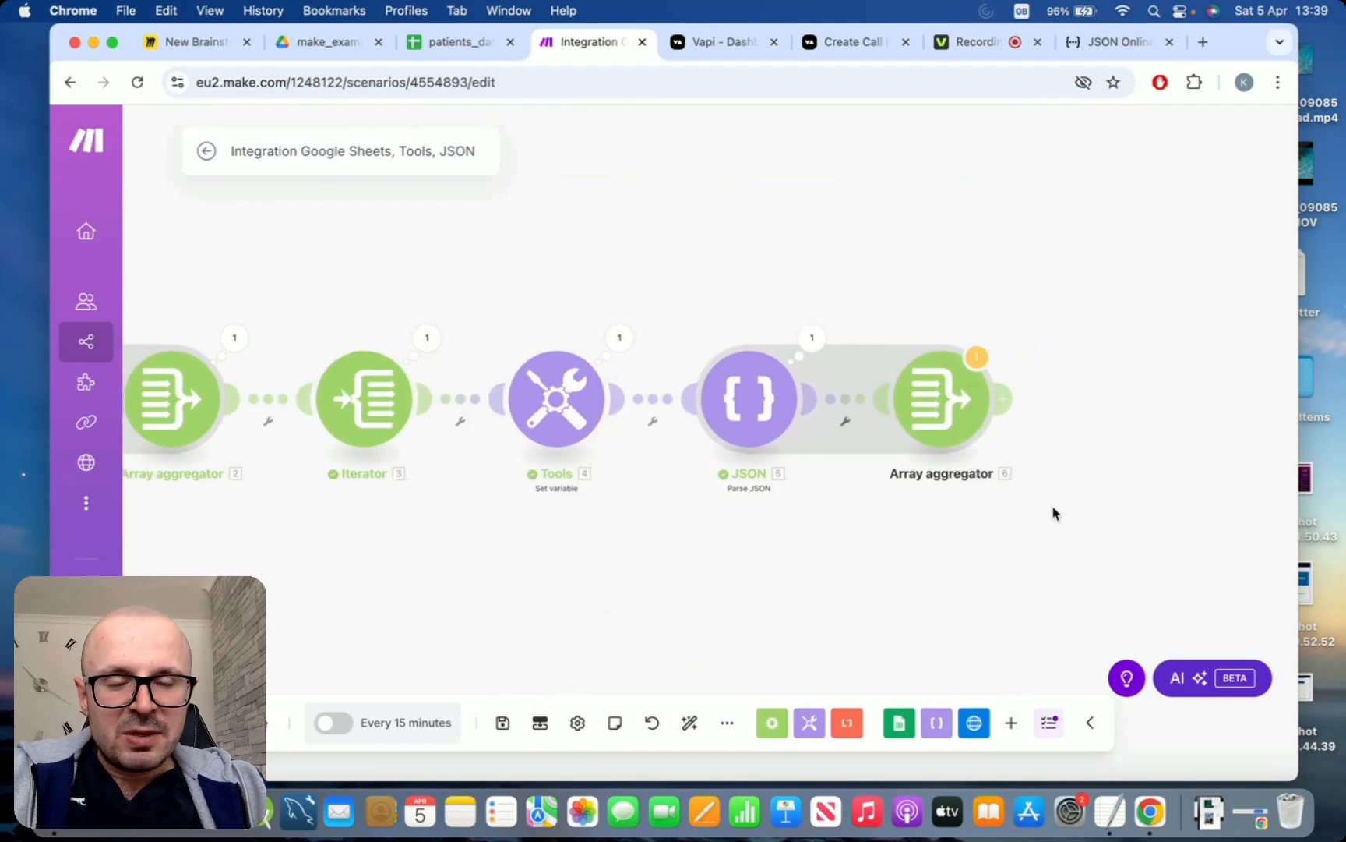
click(999, 399)
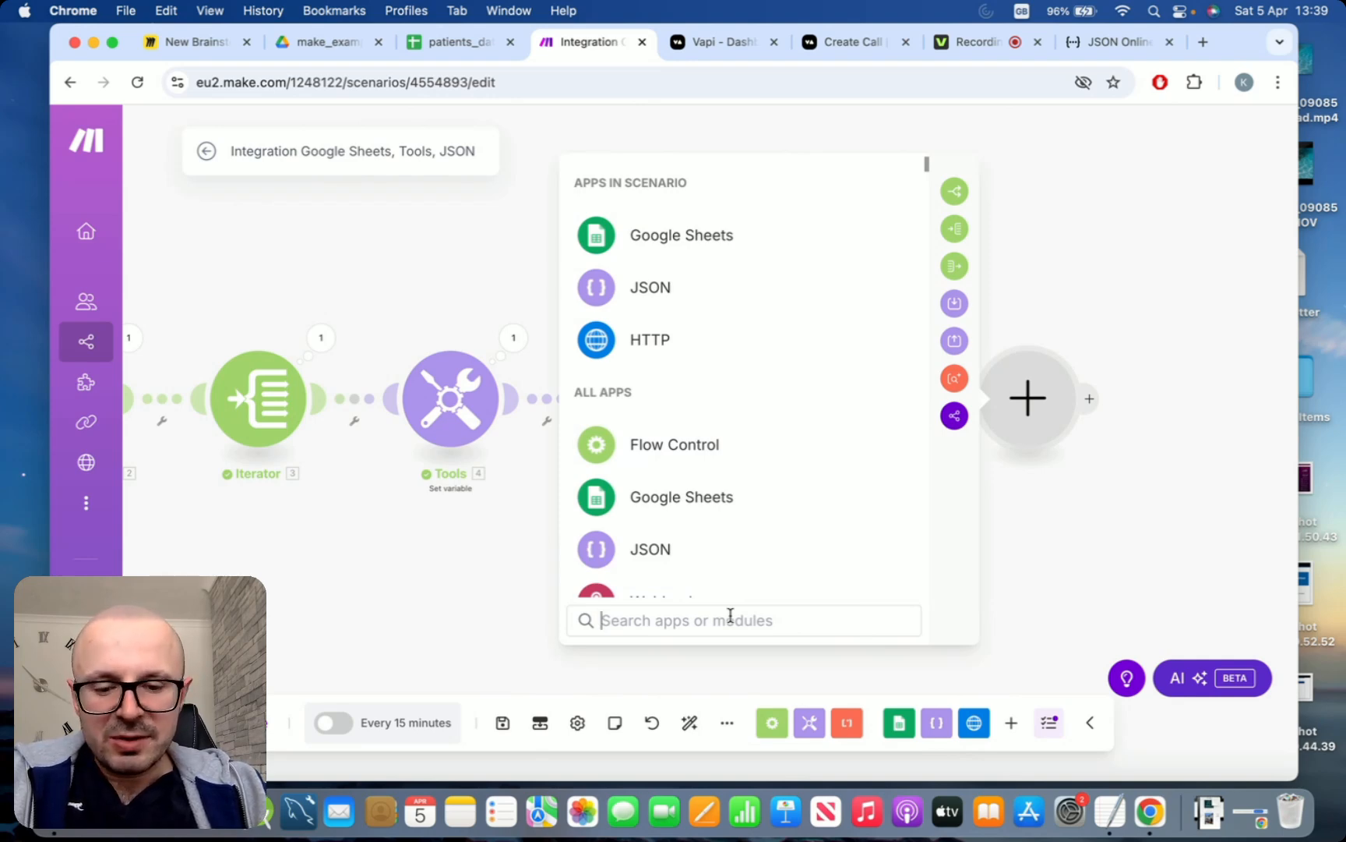
click(718, 299)
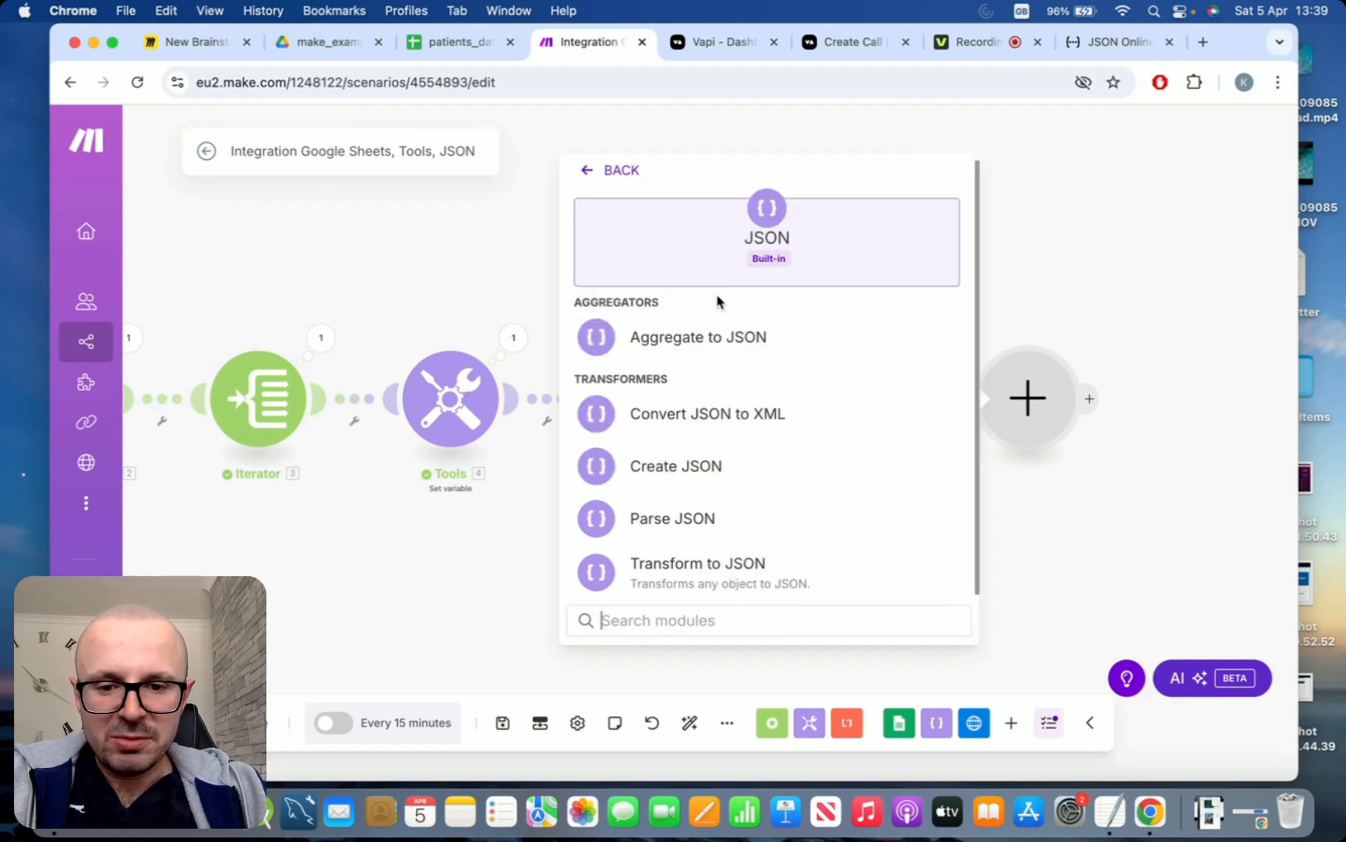
click(717, 578)
Set the Transform to JSON module's Object to first(6. Array[]), using the second Array aggregator's output, and save the module
click(717, 414)
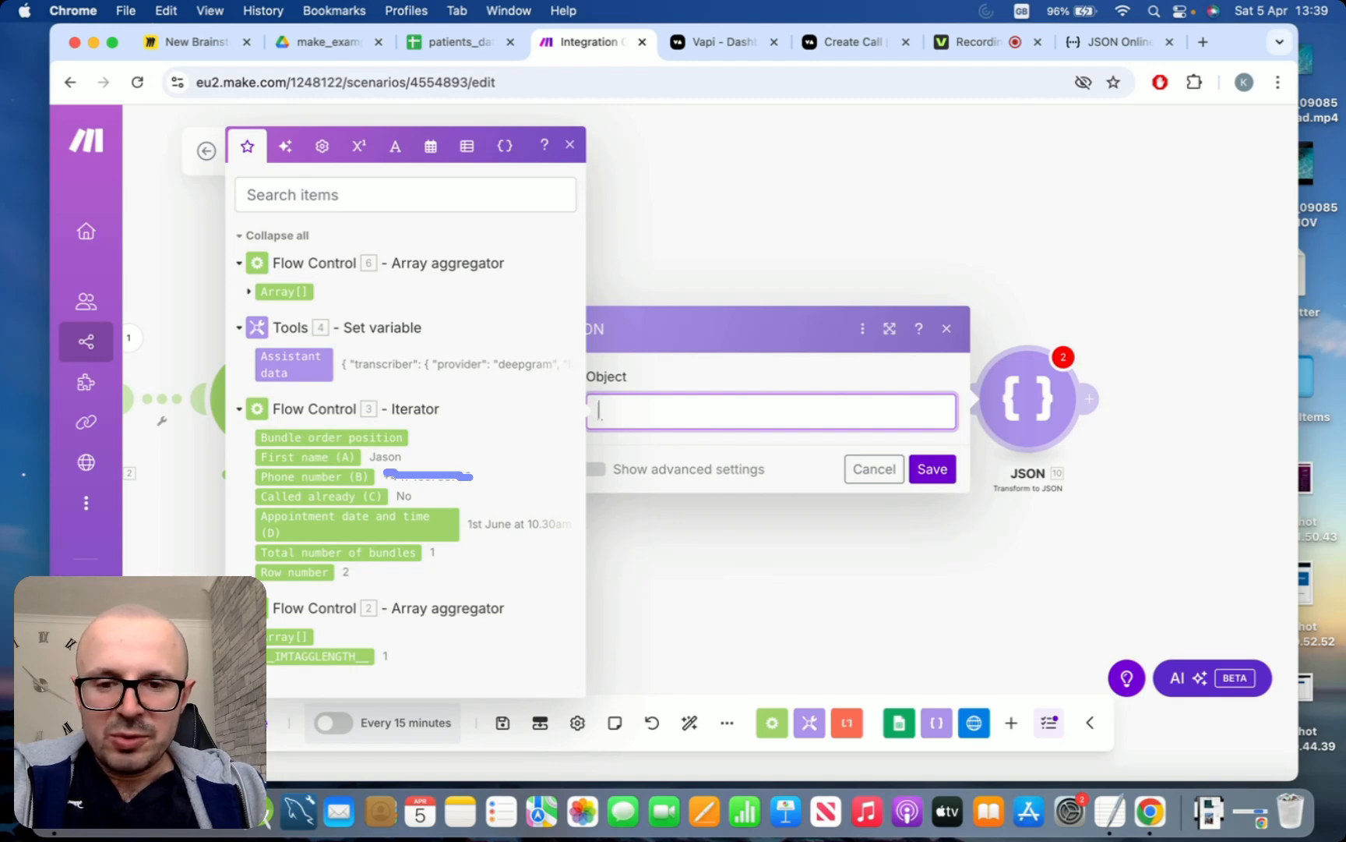
text(first()
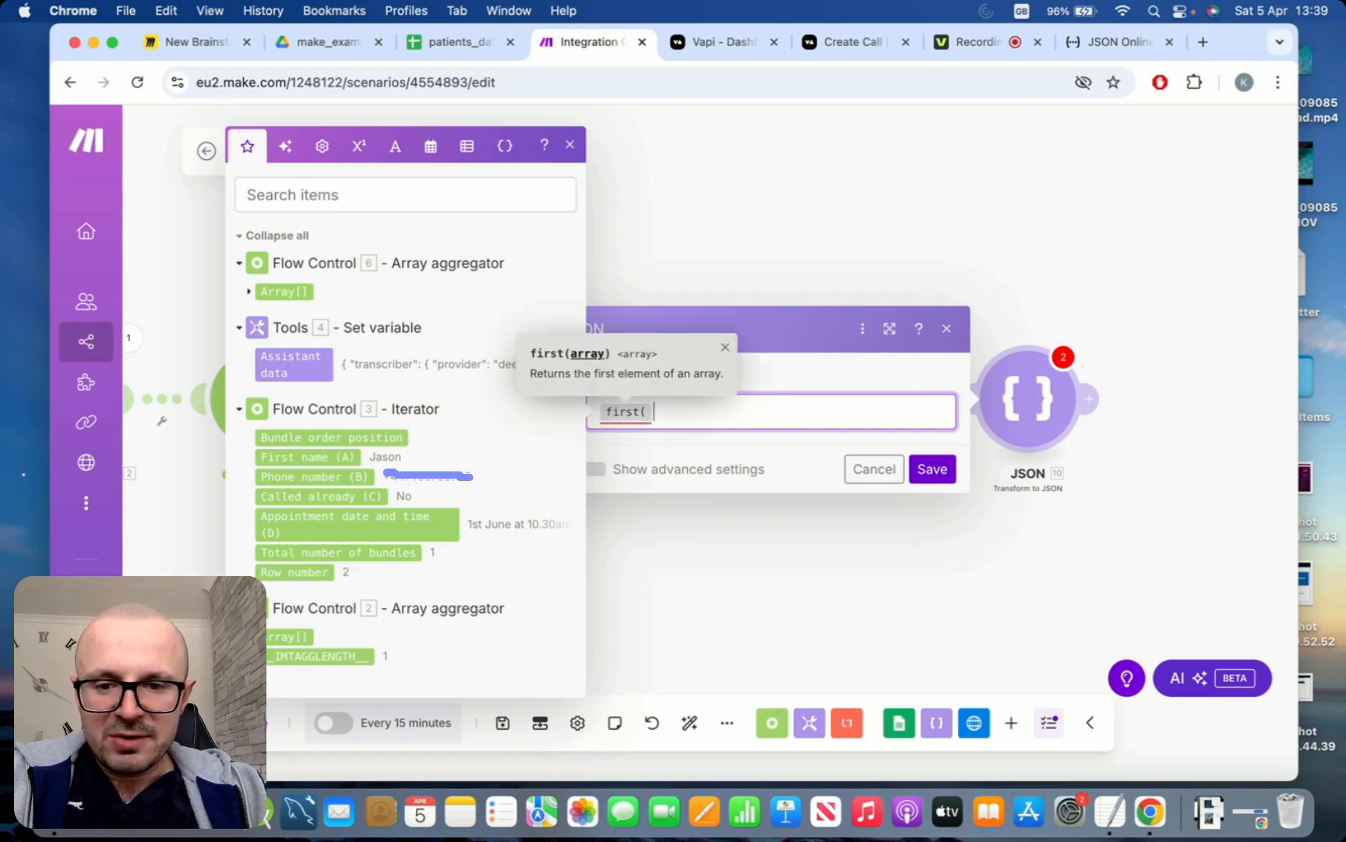
click(285, 292)
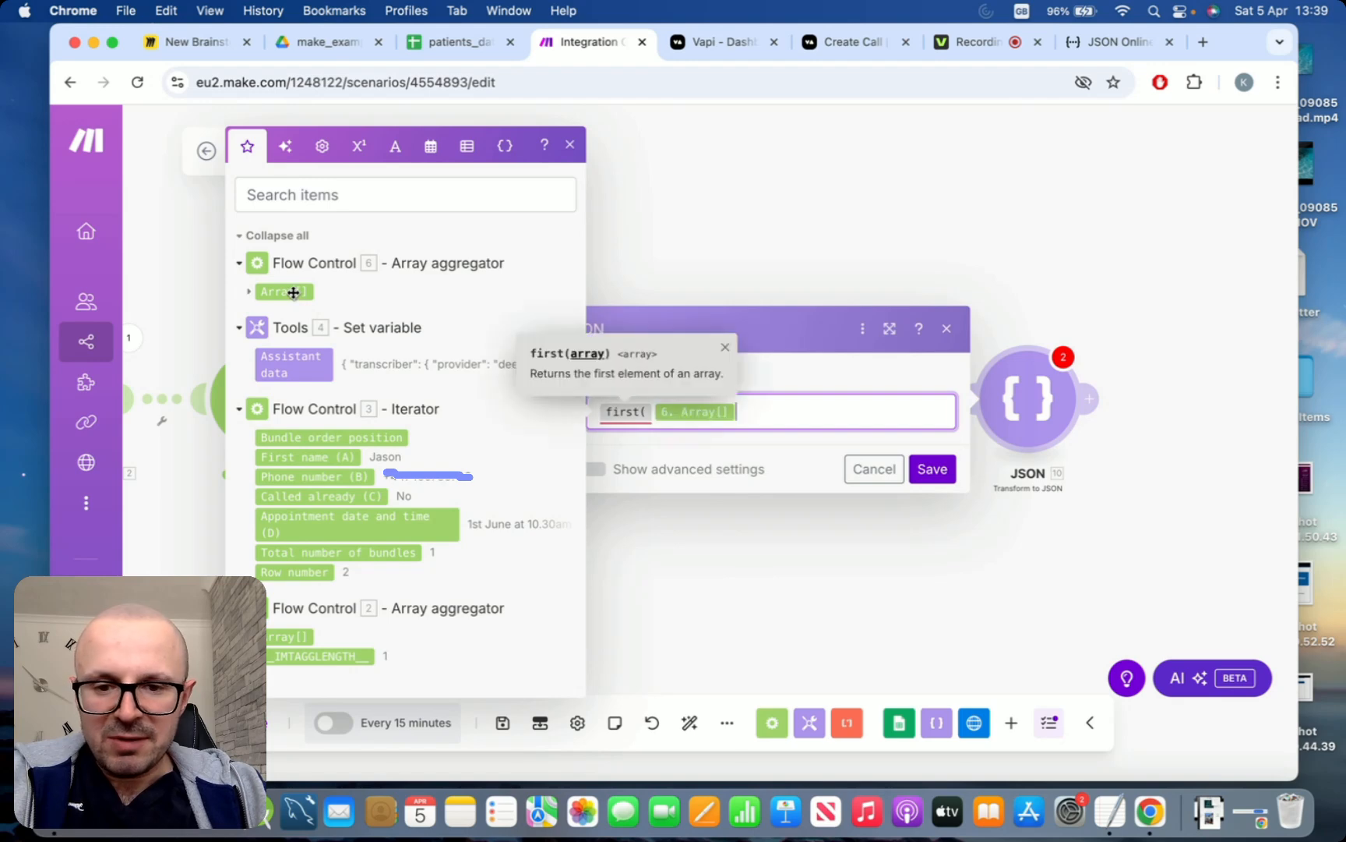
text())
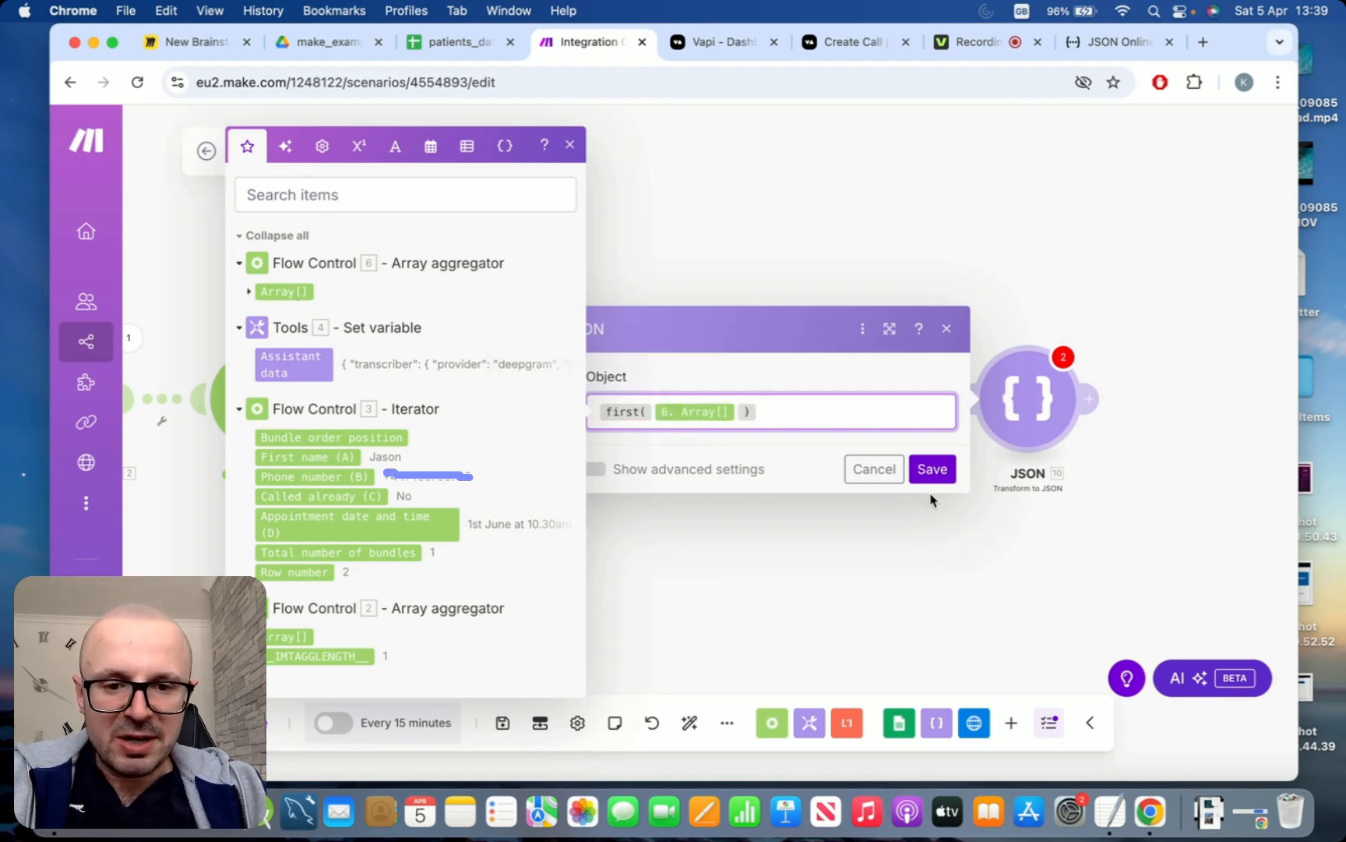
click(933, 469)
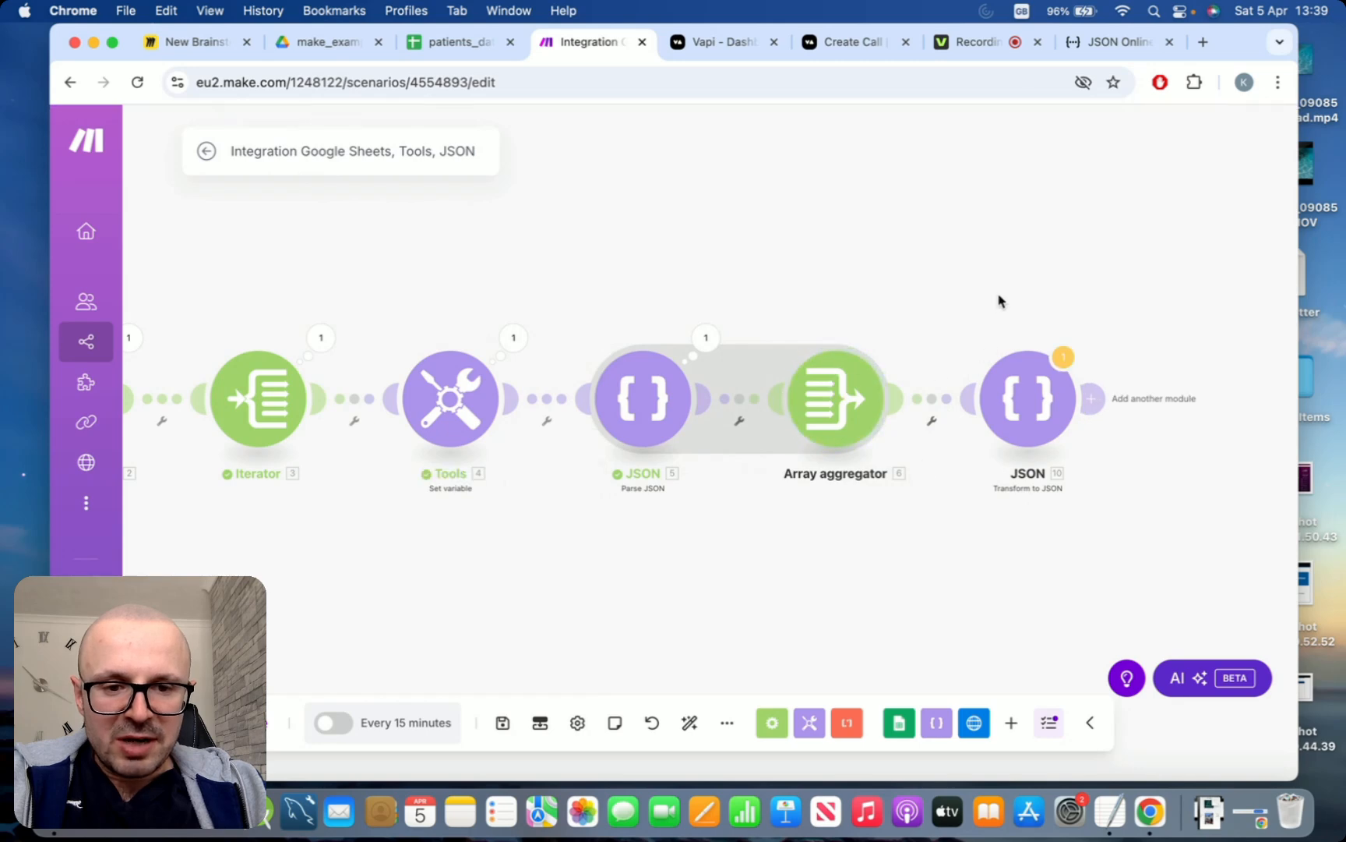
Add an HTTP "Make a request" module after Transform to JSON and set its method to POST
drag(1000, 301, 885, 307)
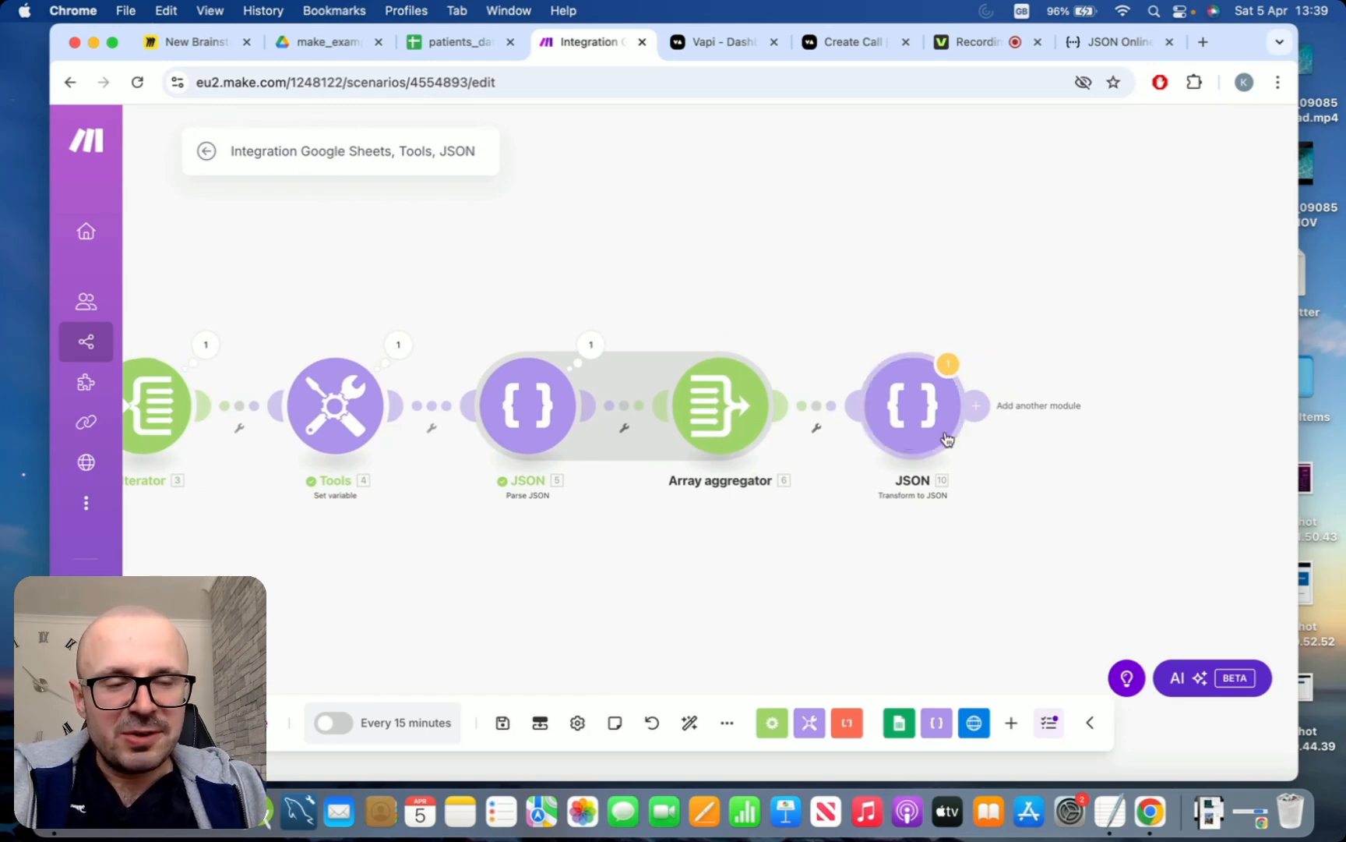
click(982, 404)
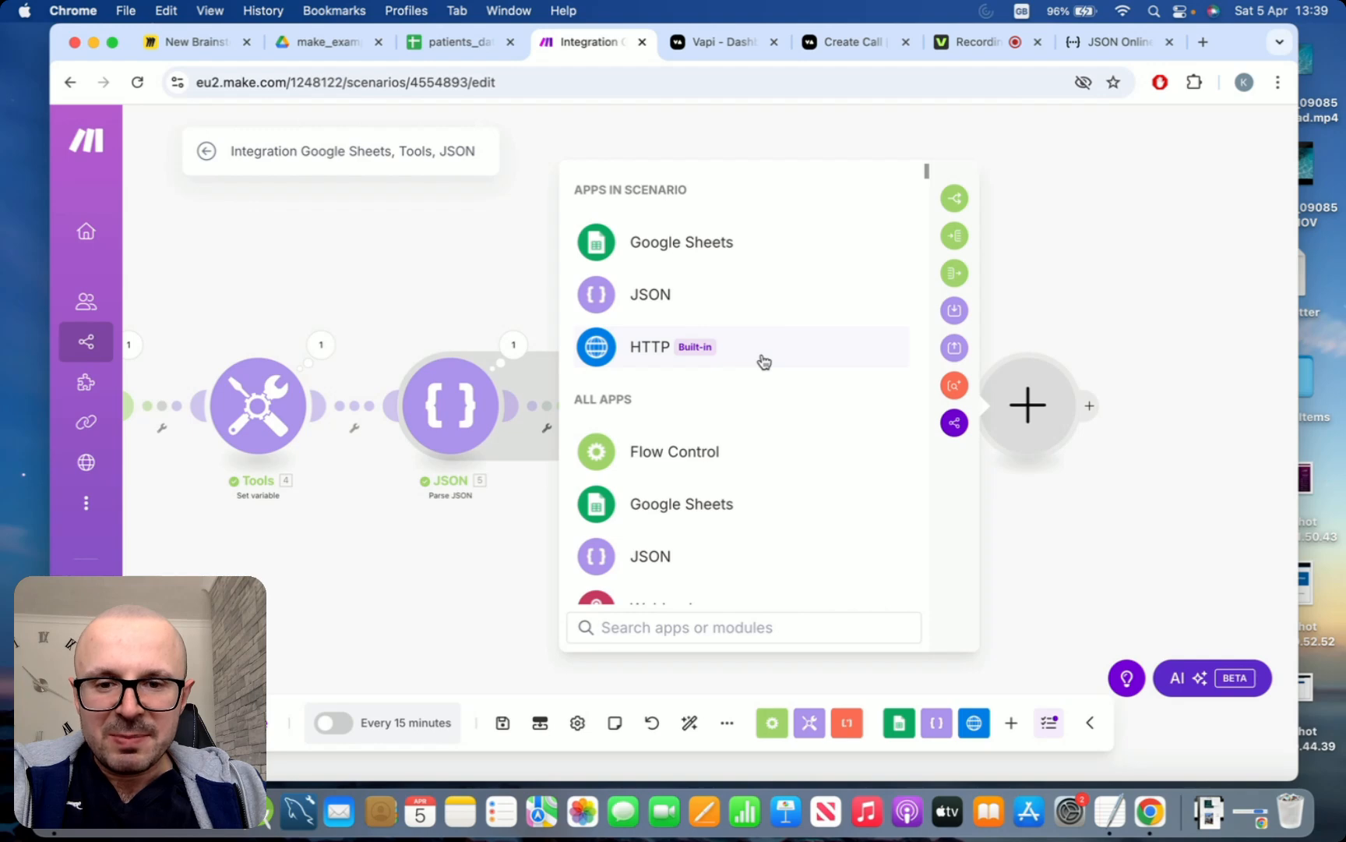
click(695, 358)
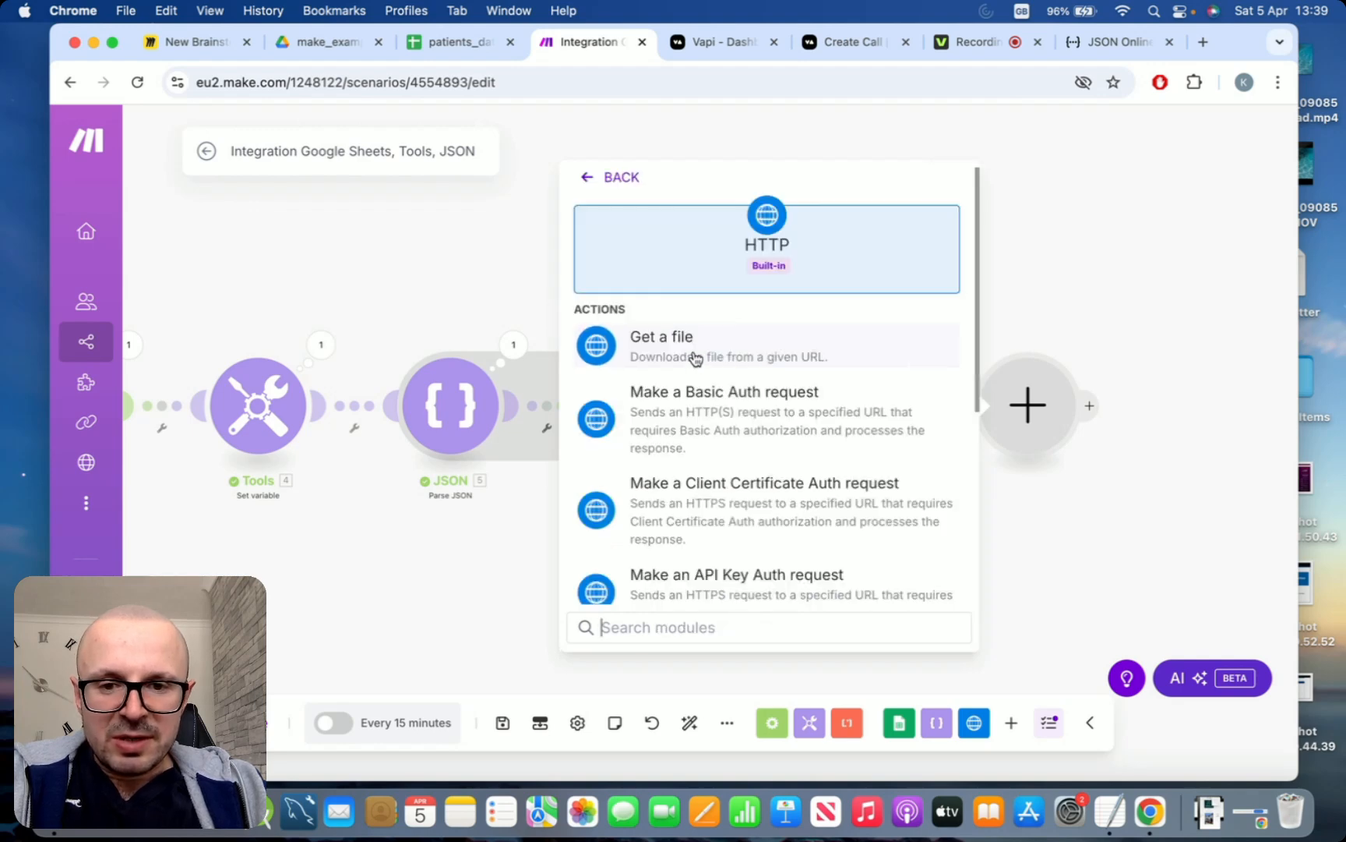
scroll(875, 356, down, 2)
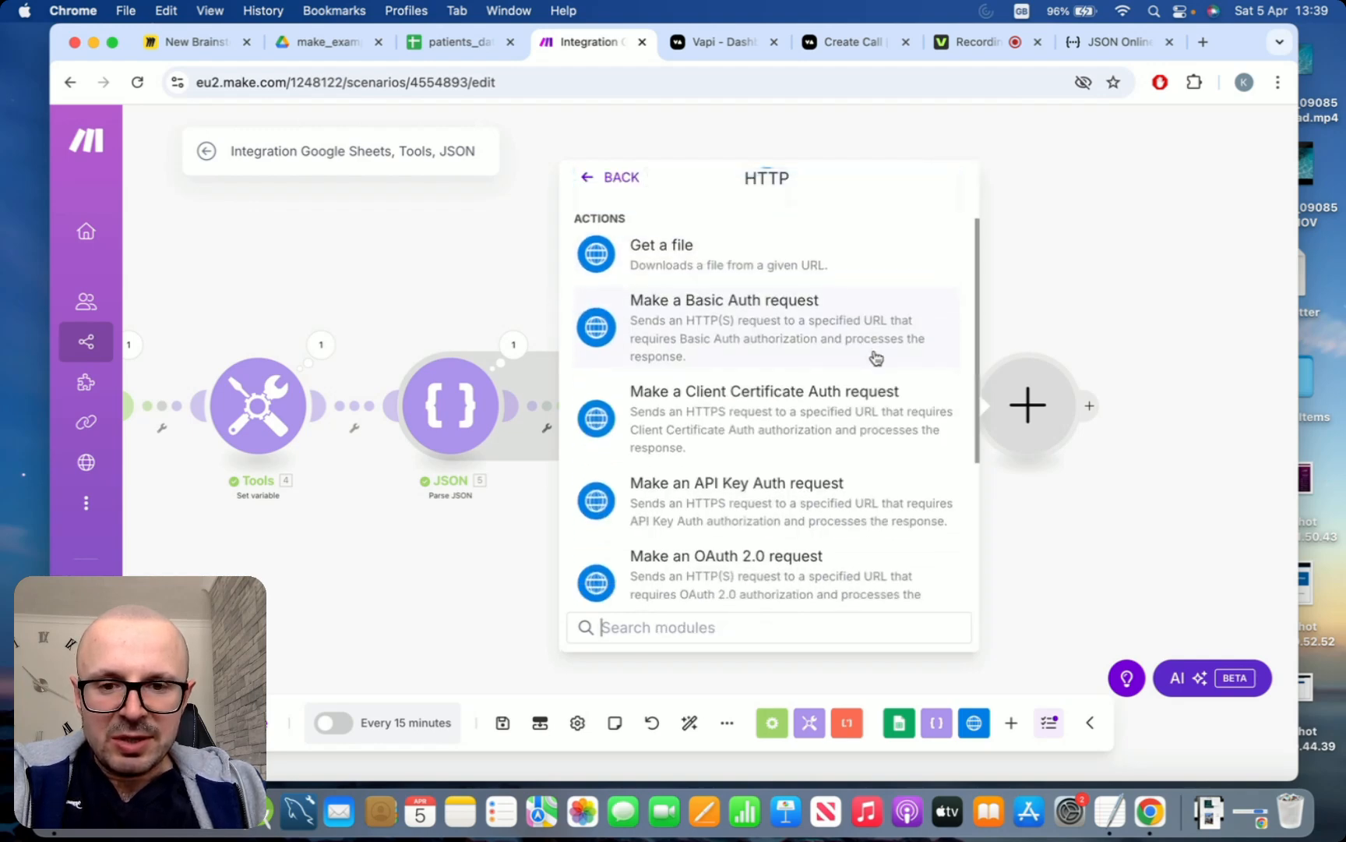
scroll(876, 357, down, 5)
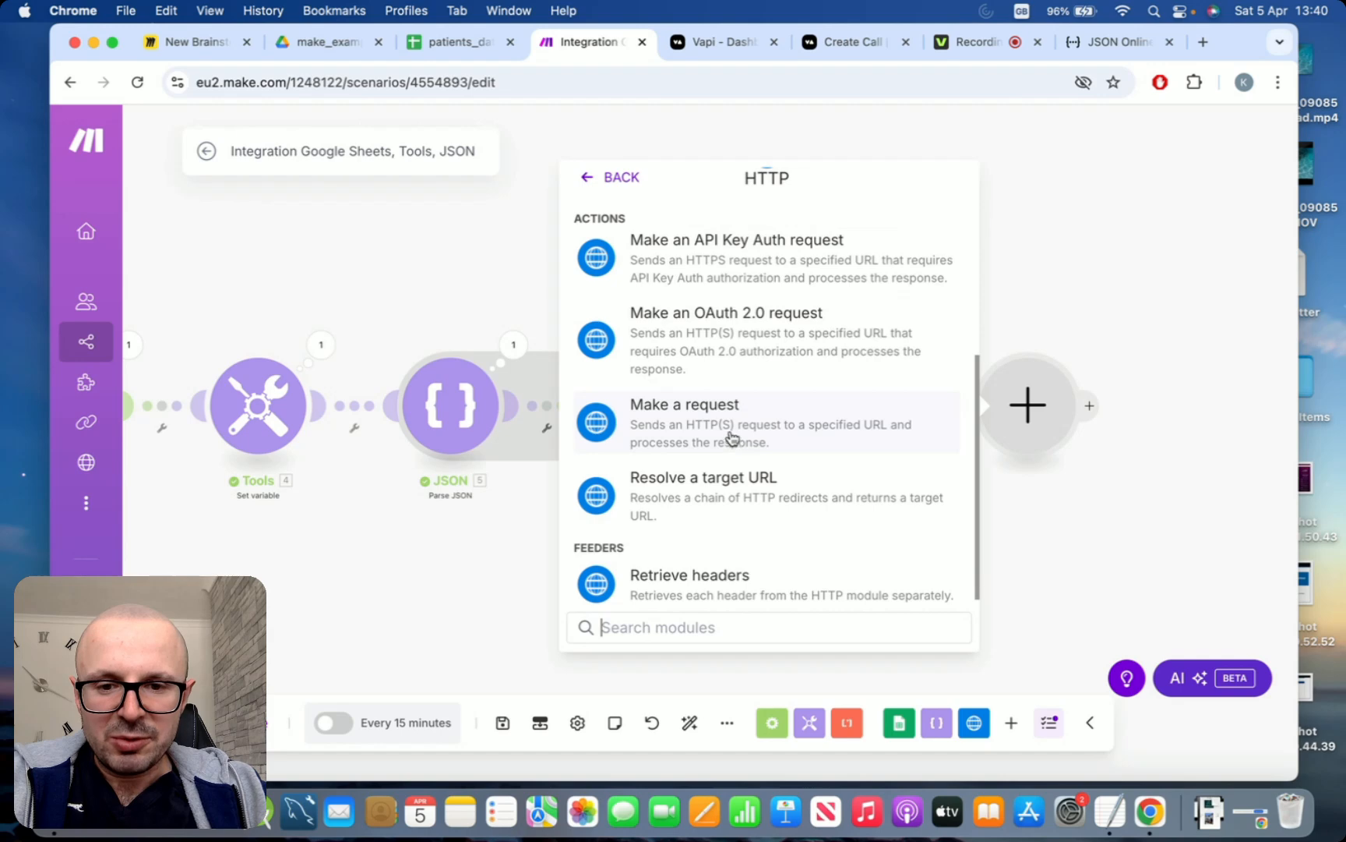
click(675, 431)
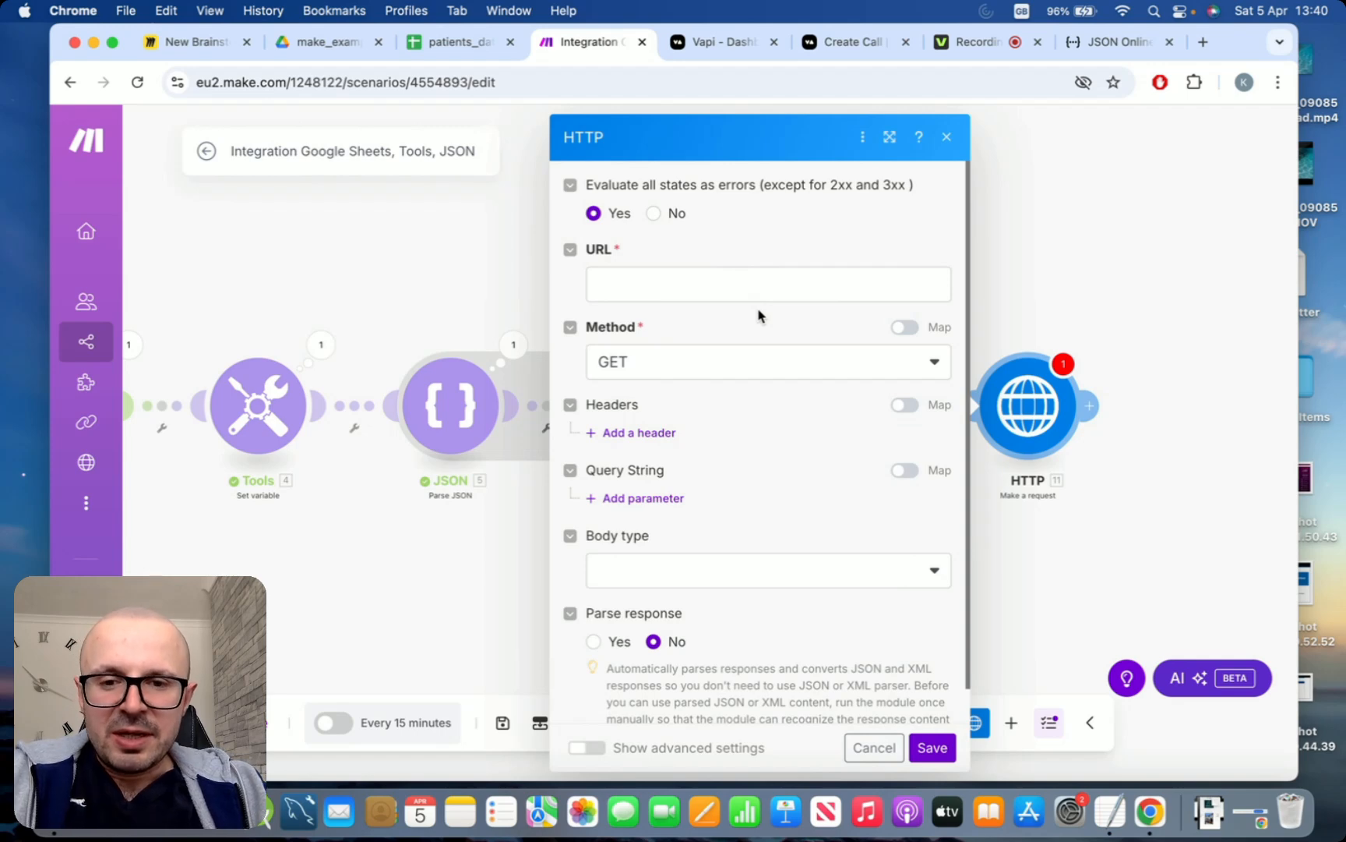
click(760, 366)
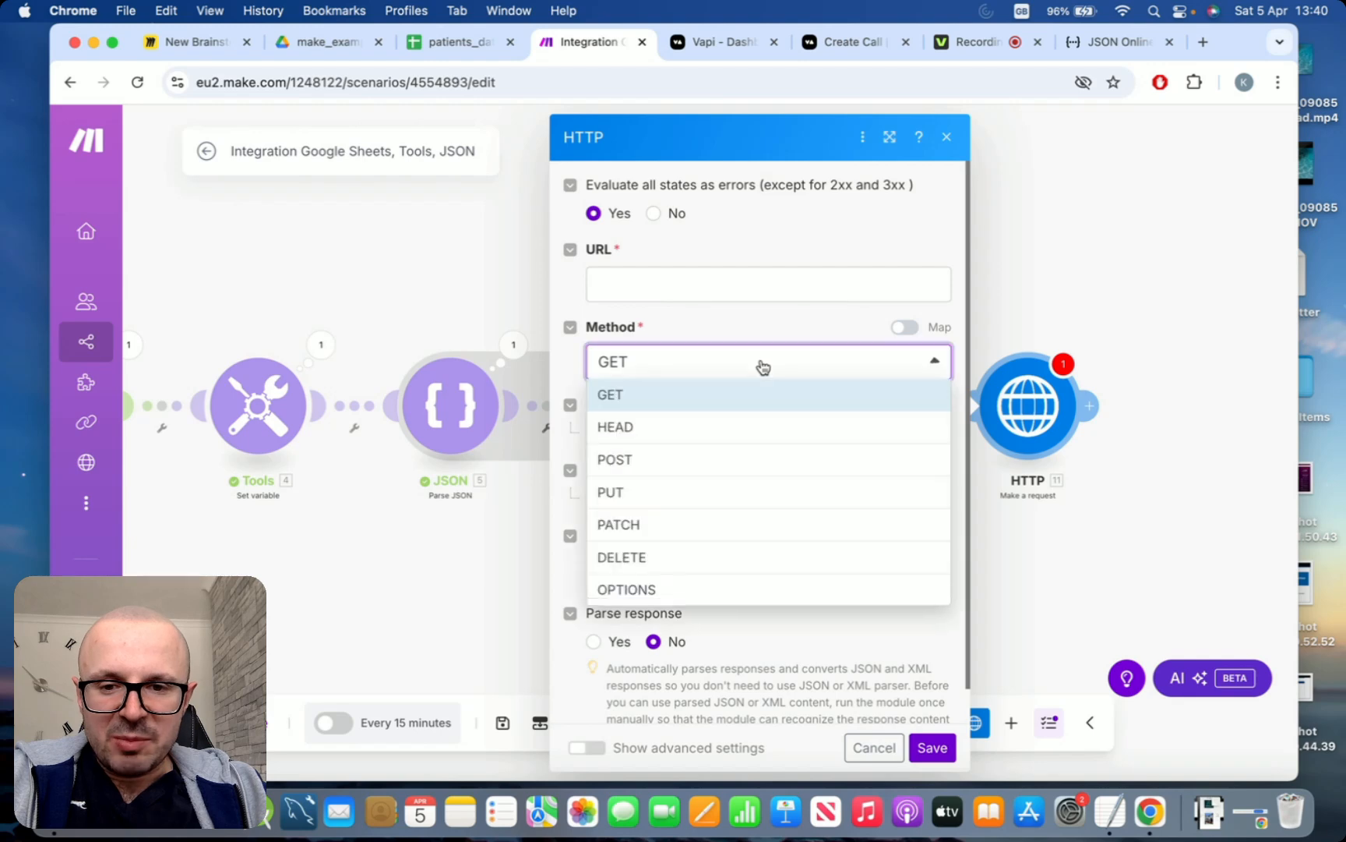
click(730, 459)
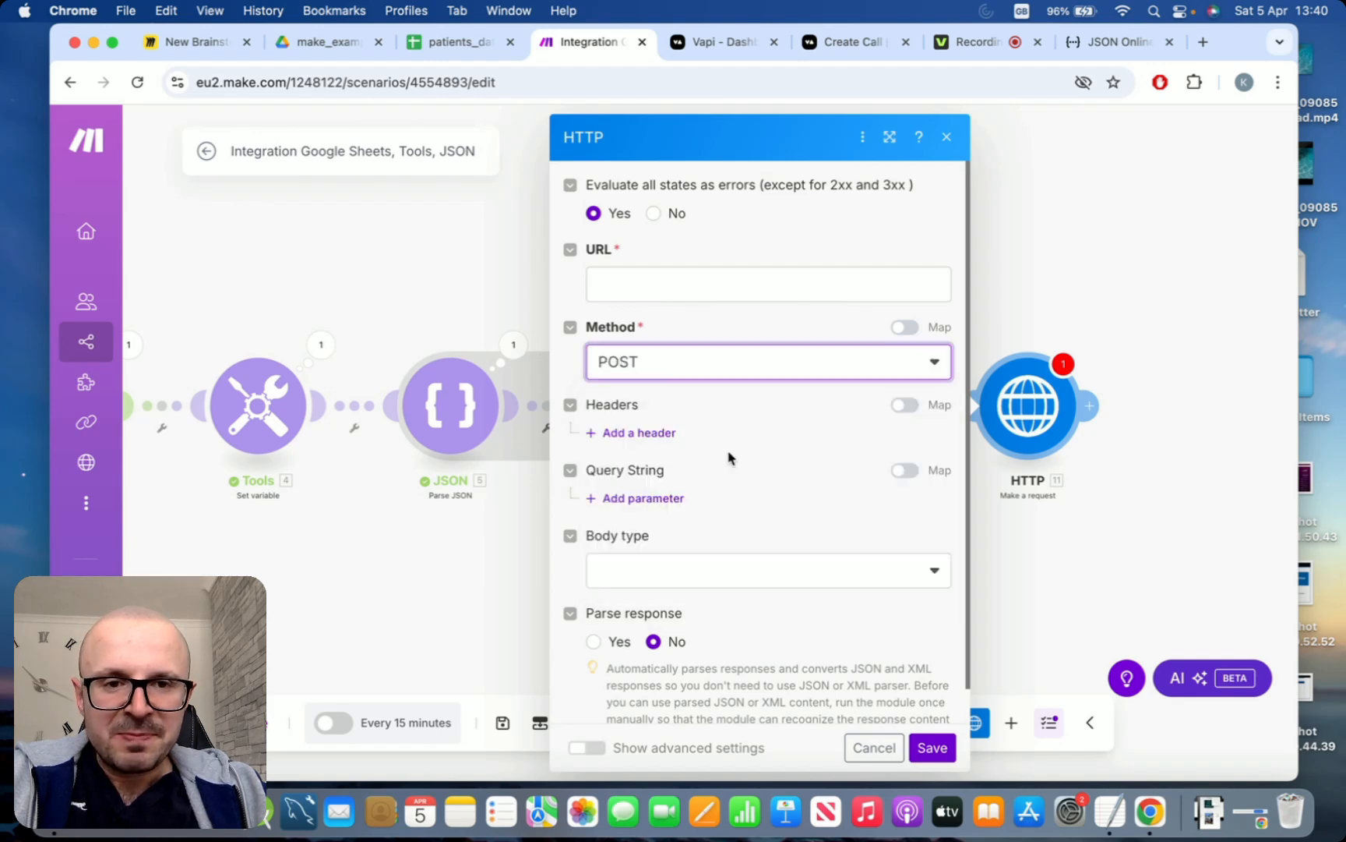
click(852, 46)
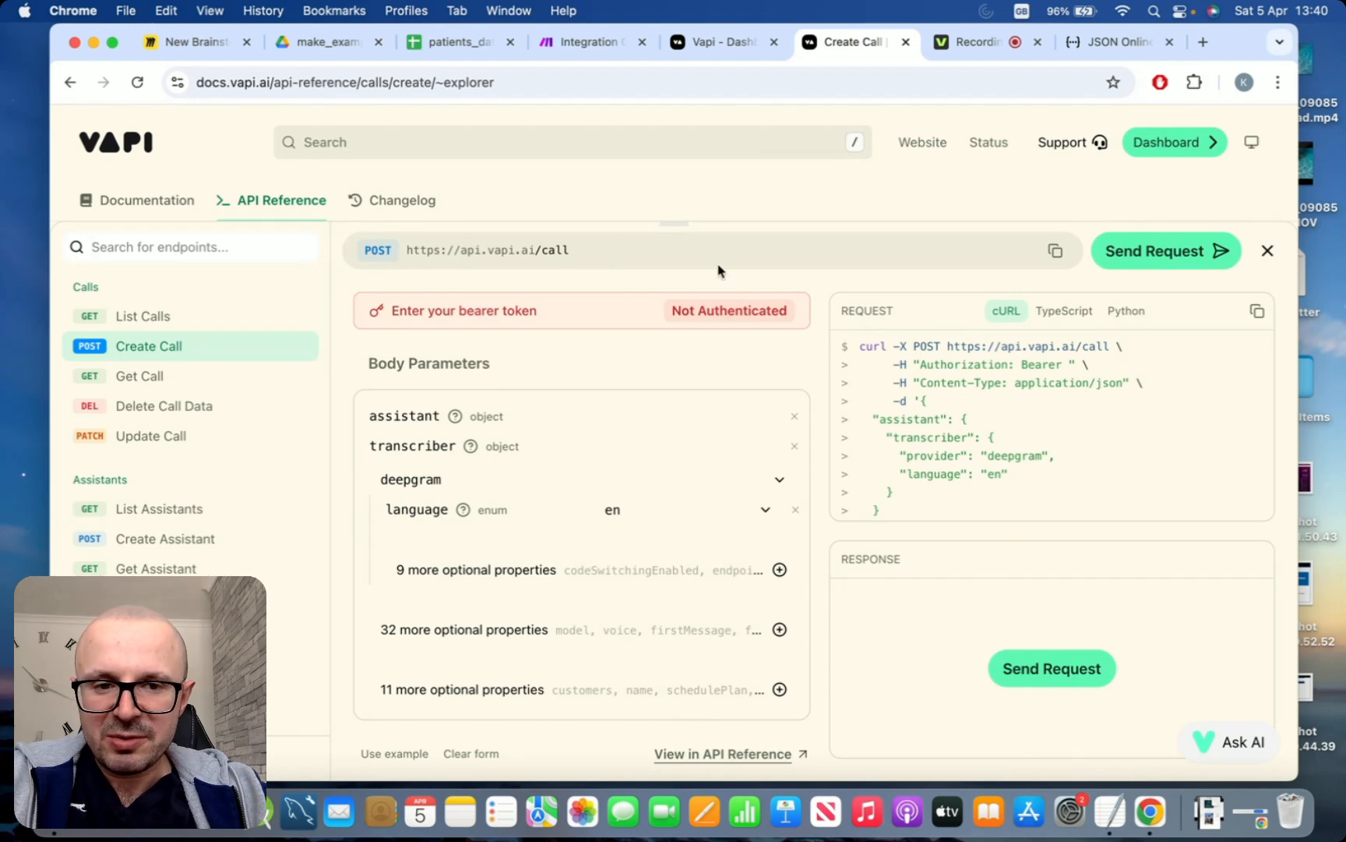
click(1057, 253)
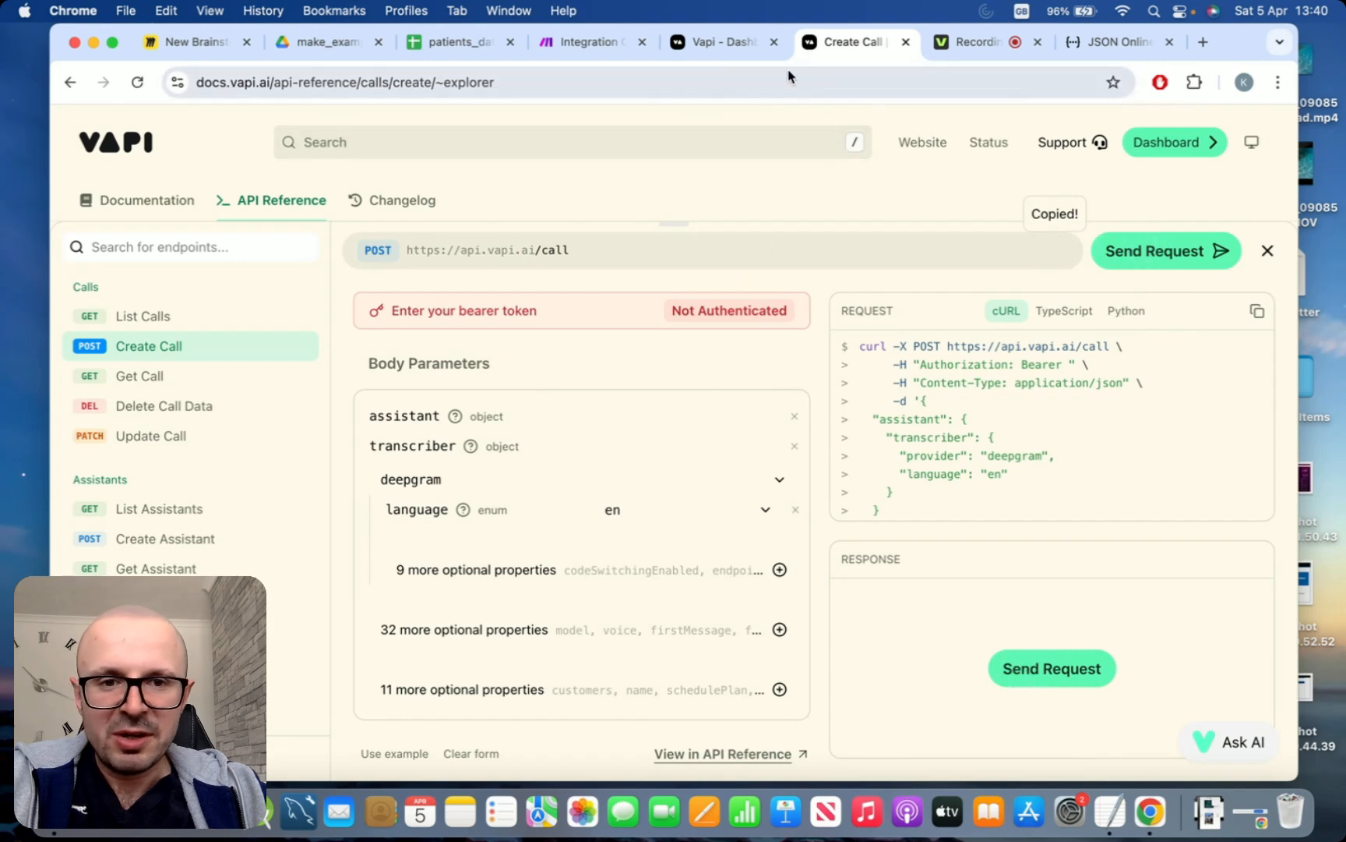
click(536, 51)
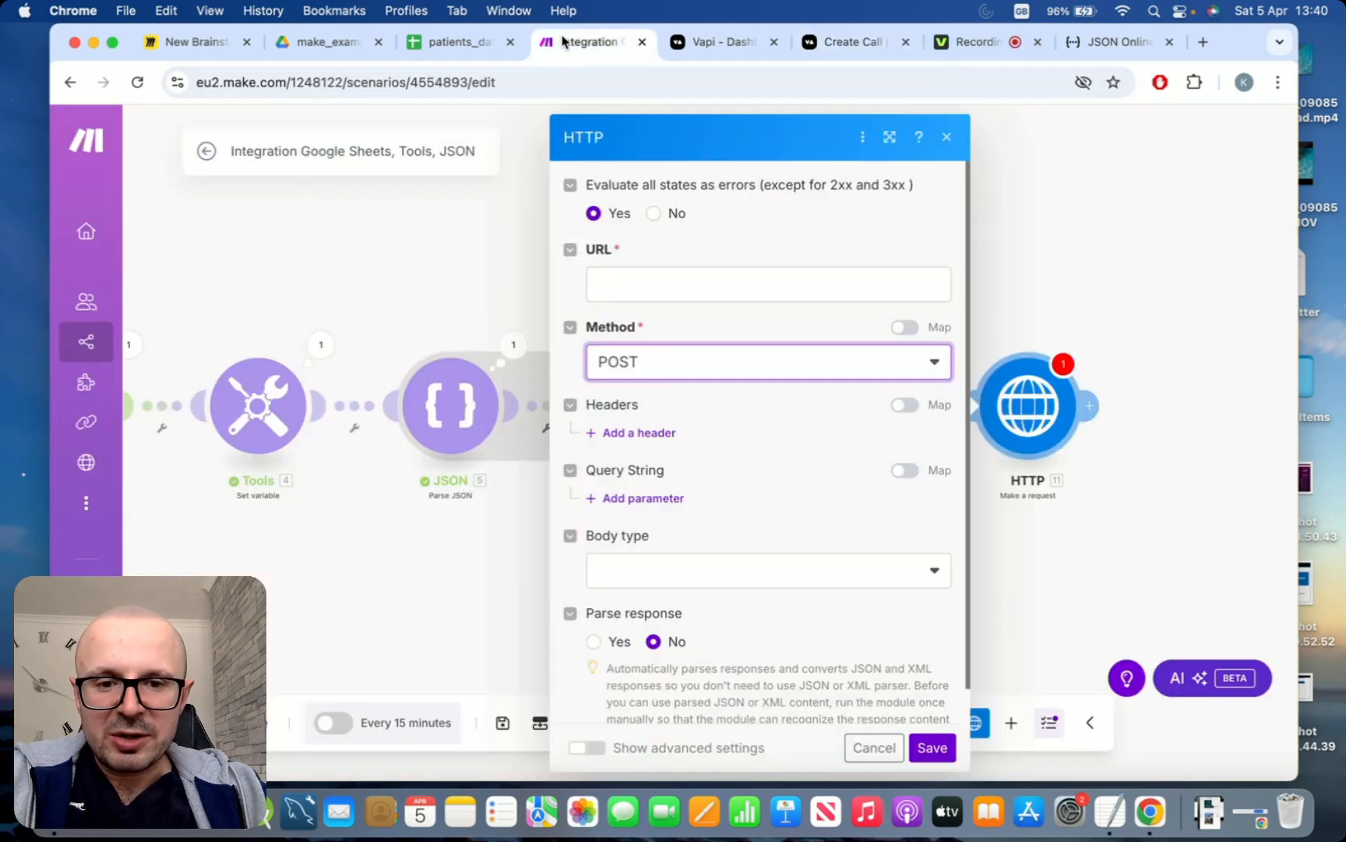
click(601, 285)
key(super+v)
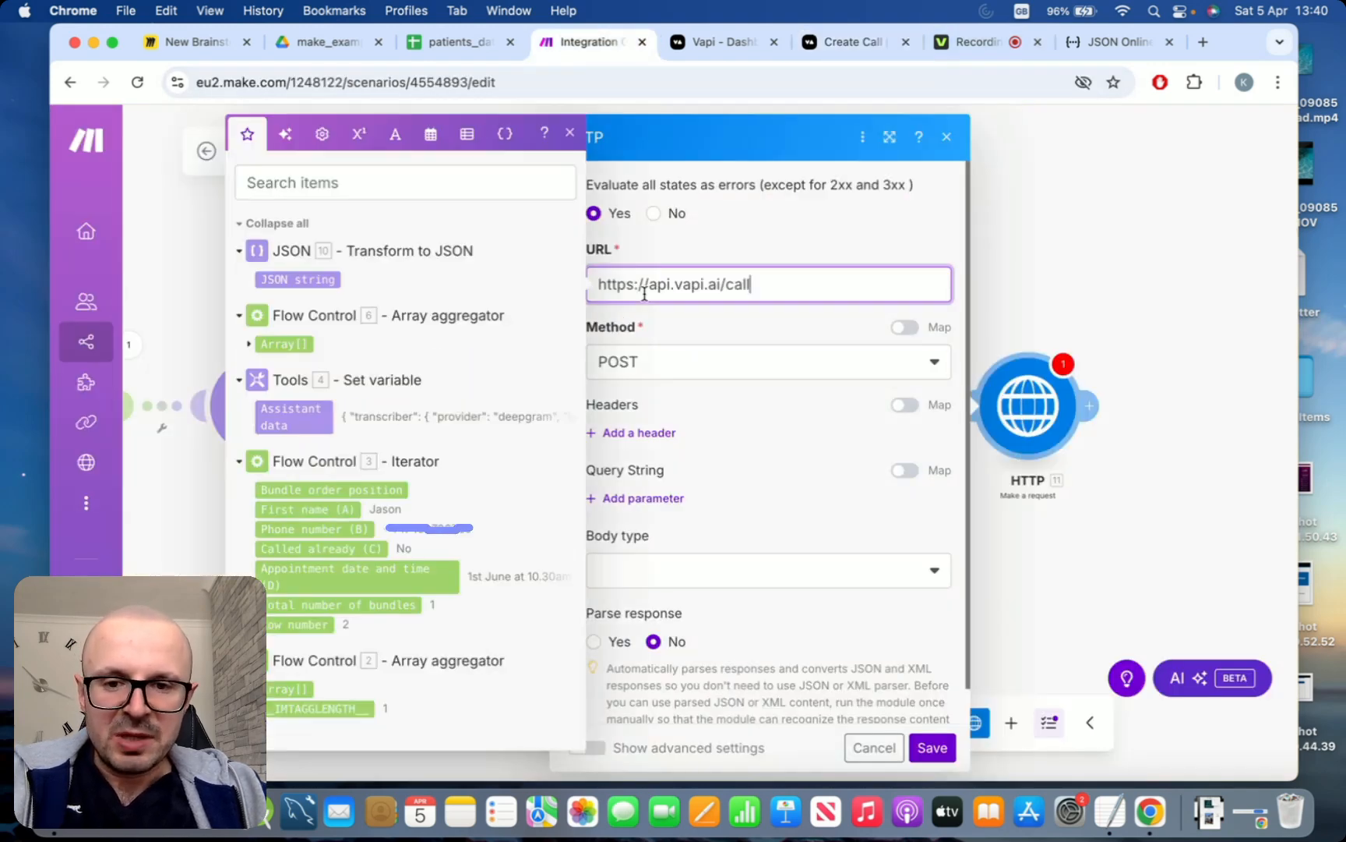
click(798, 257)
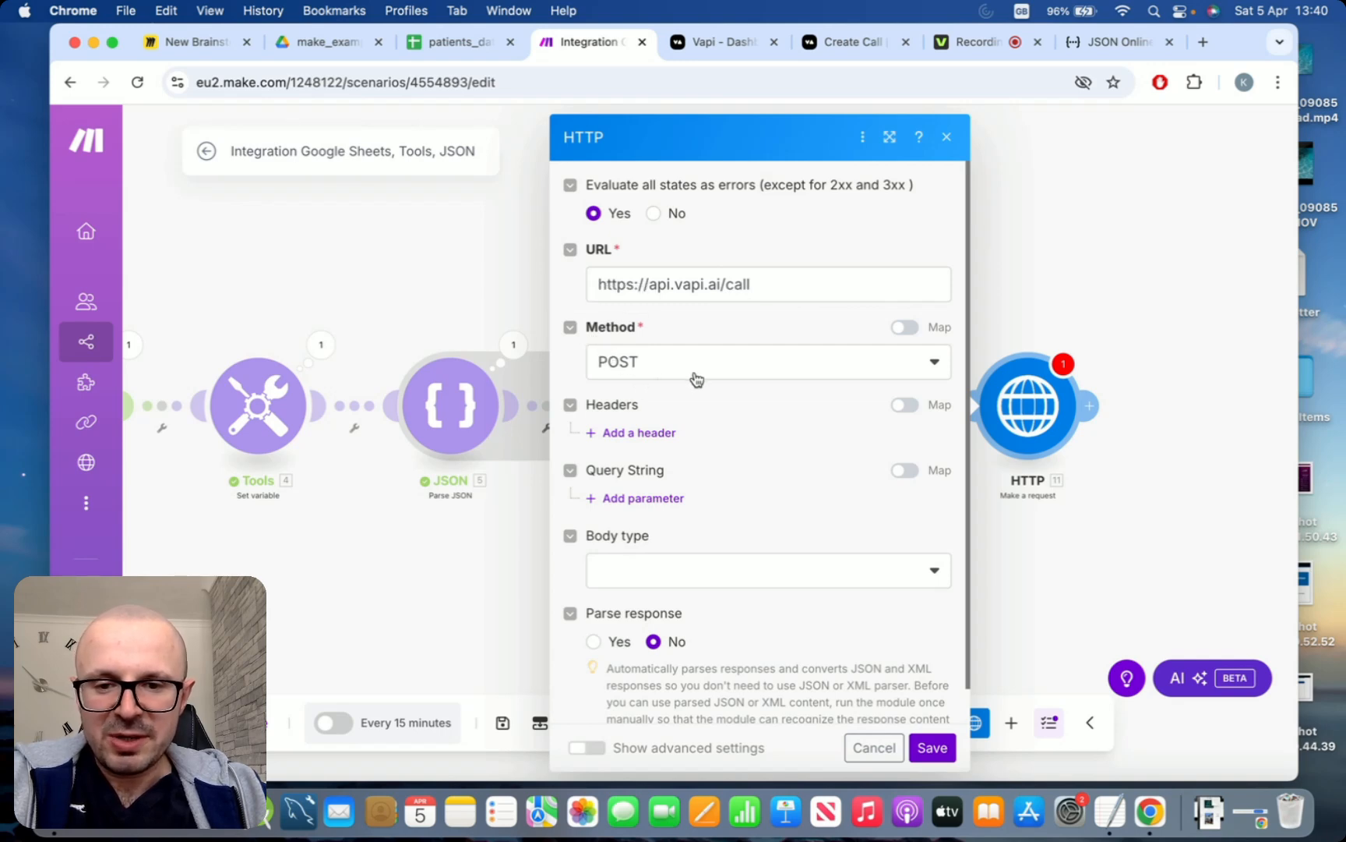
scroll(696, 379, down, 1)
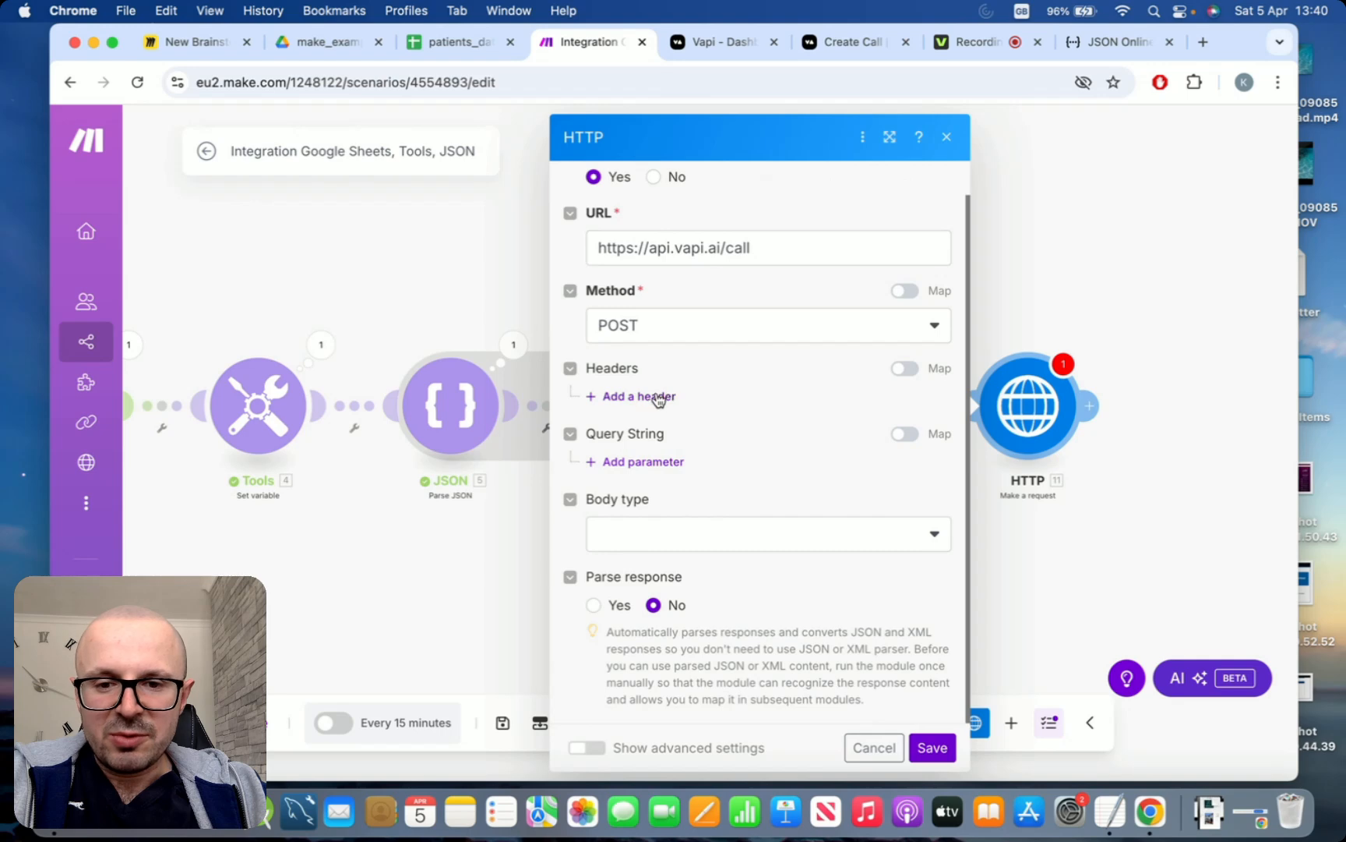
Add a header named Authorization to the HTTP request
click(659, 397)
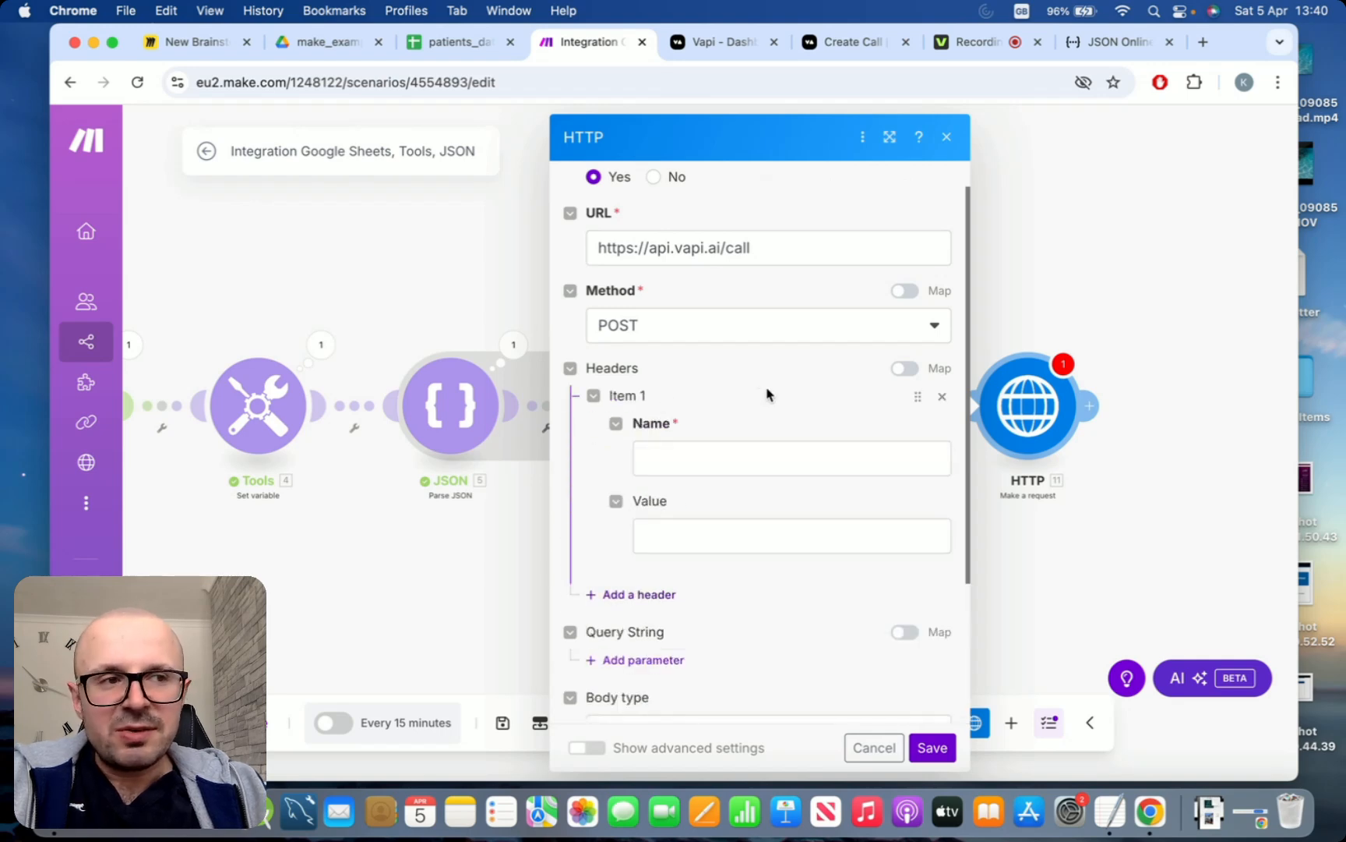
click(741, 457)
text(Authori)
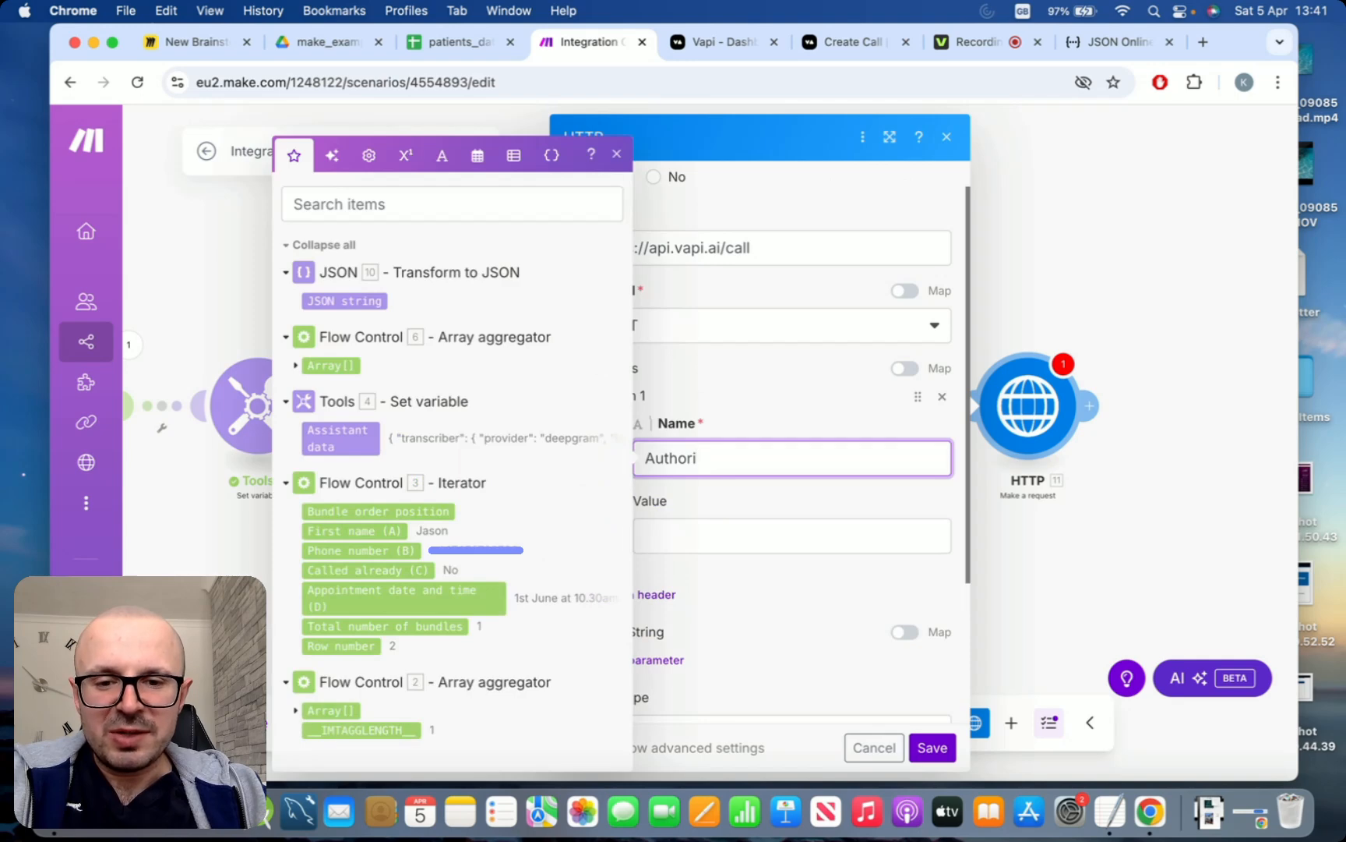
text(zation)
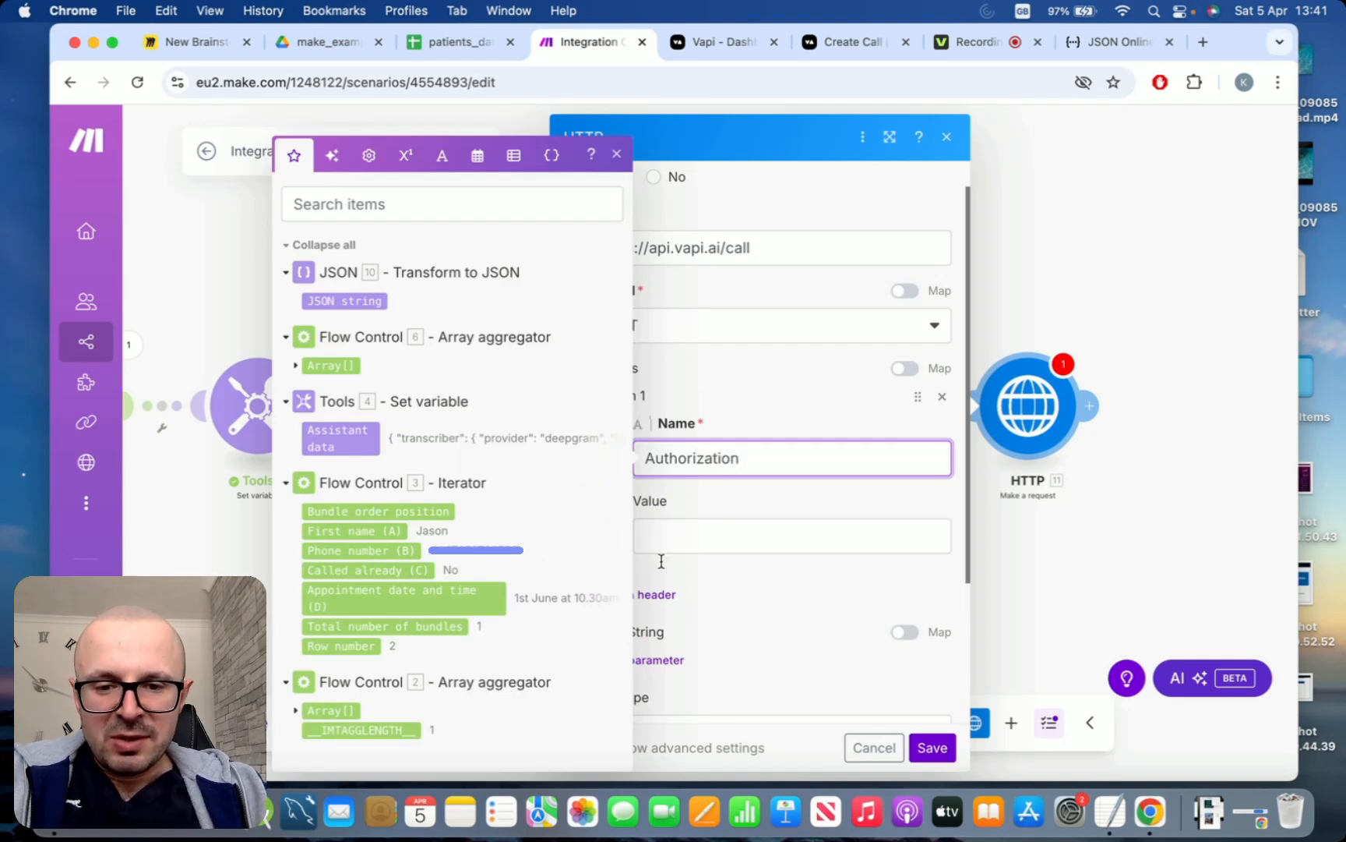
click(718, 544)
click(617, 153)
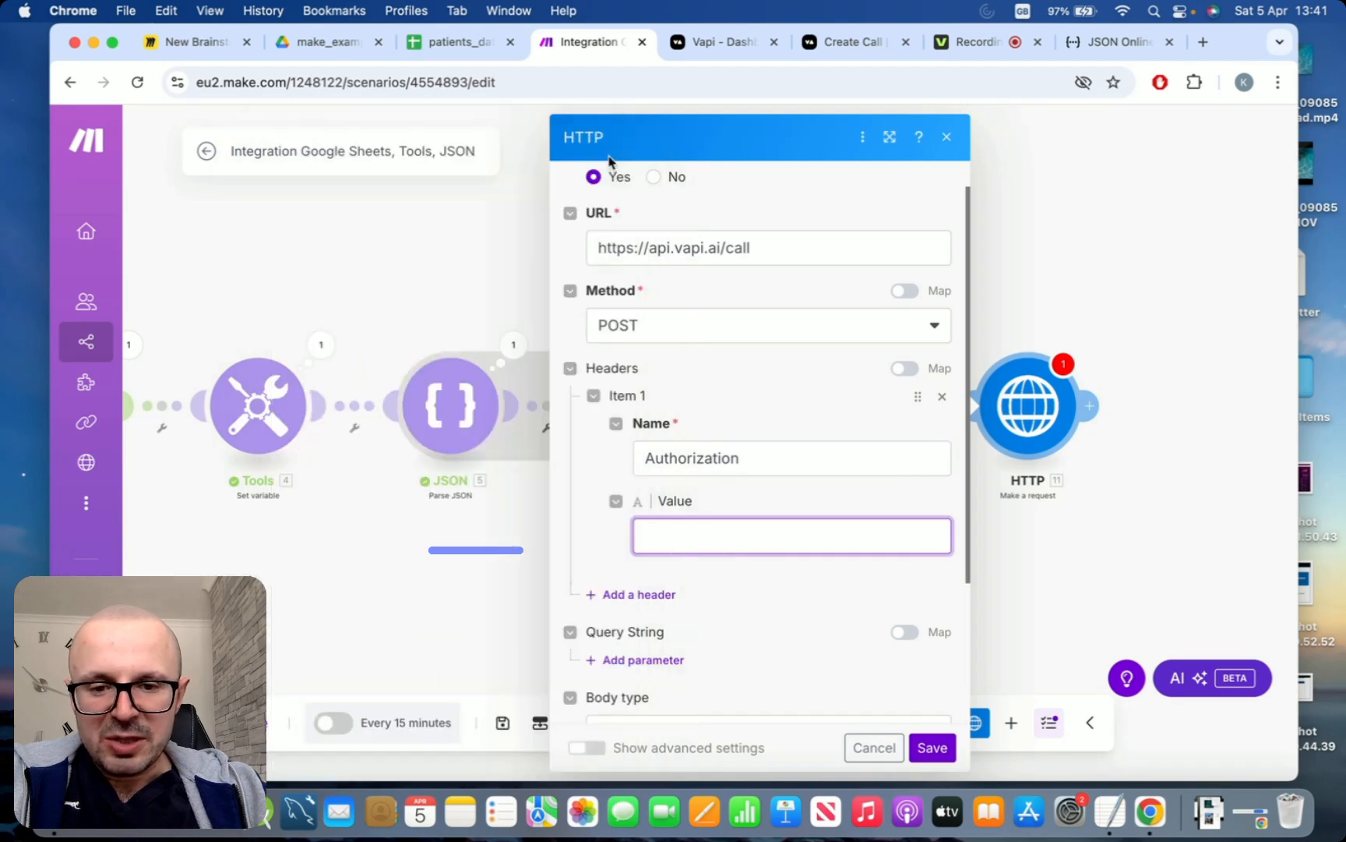
Add a second header to the HTTP request, named Content-Type with the value application/json
scroll(629, 489, down, 2)
click(616, 526)
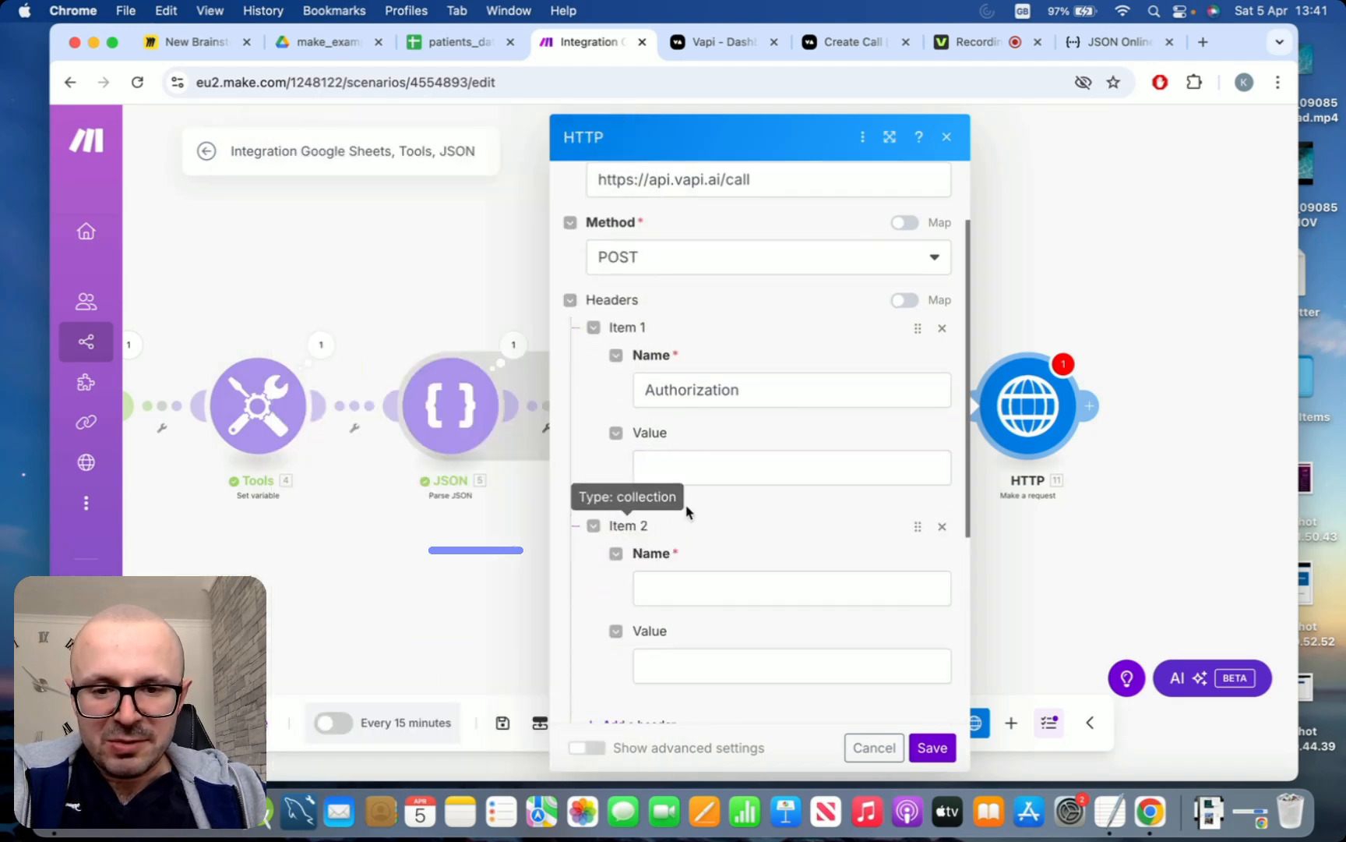
click(702, 574)
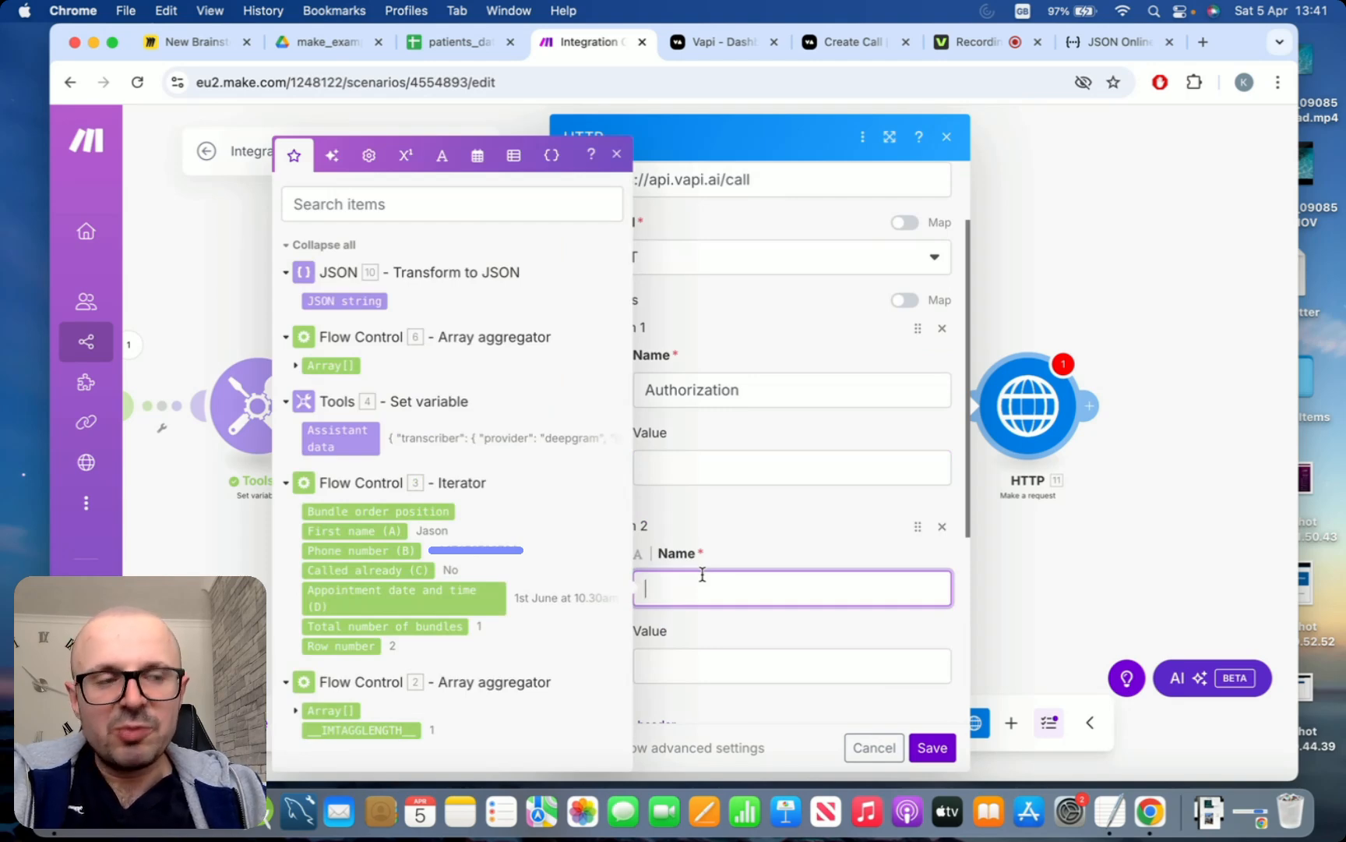
text(COnt)
key(BackSpace)
key(BackSpace)
key(BackSpace)
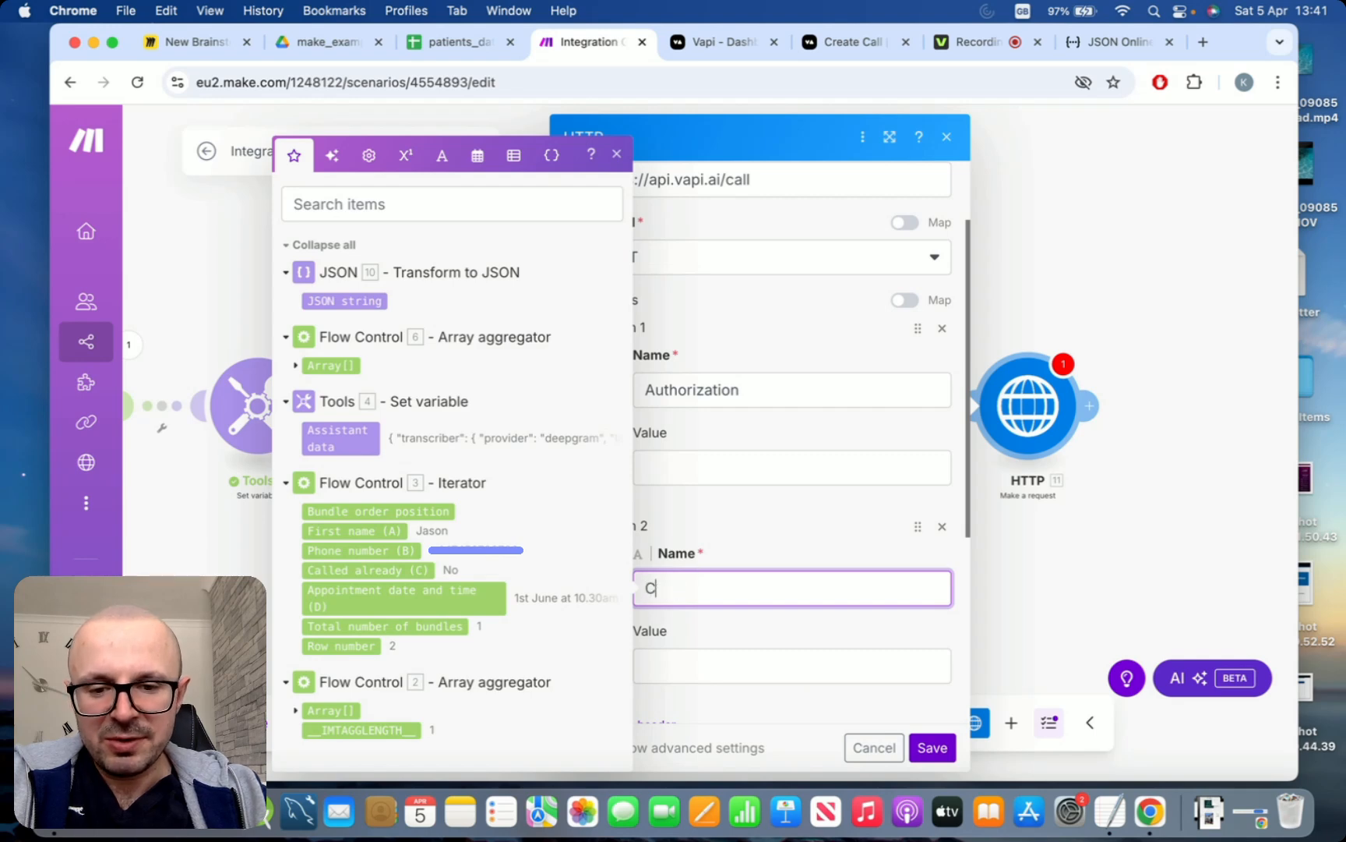
text(ontent-Type)
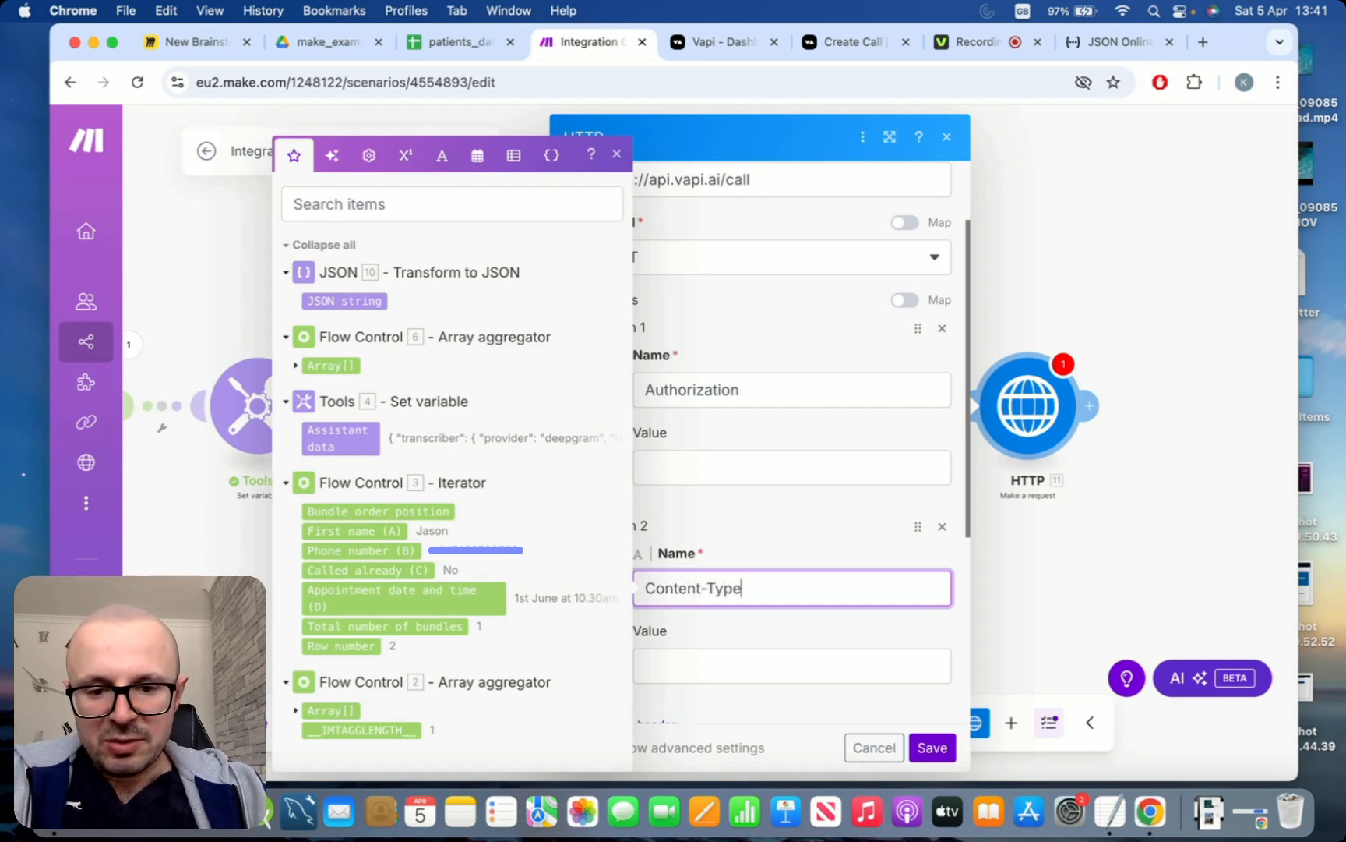
click(677, 656)
text(applica)
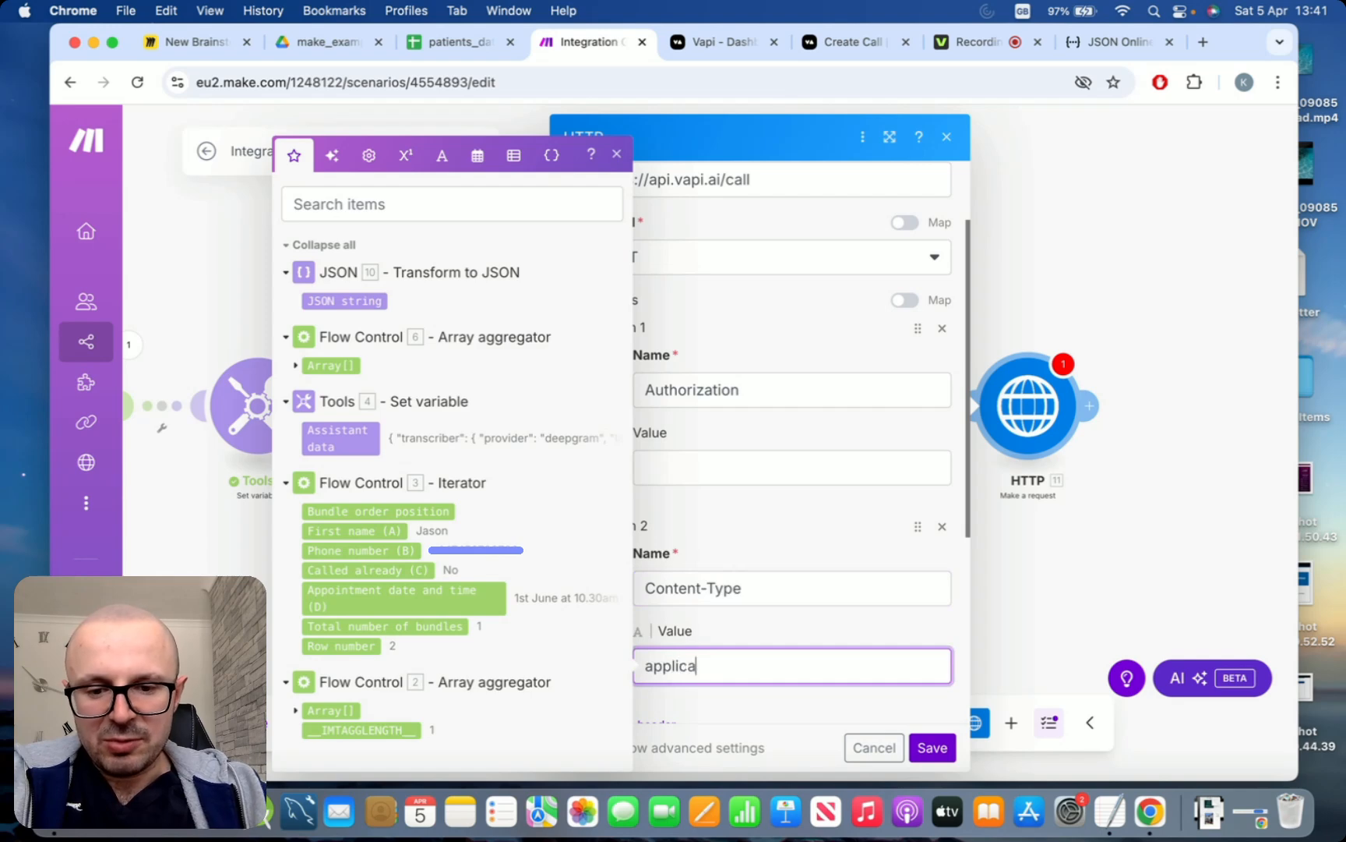
text(tion/j)
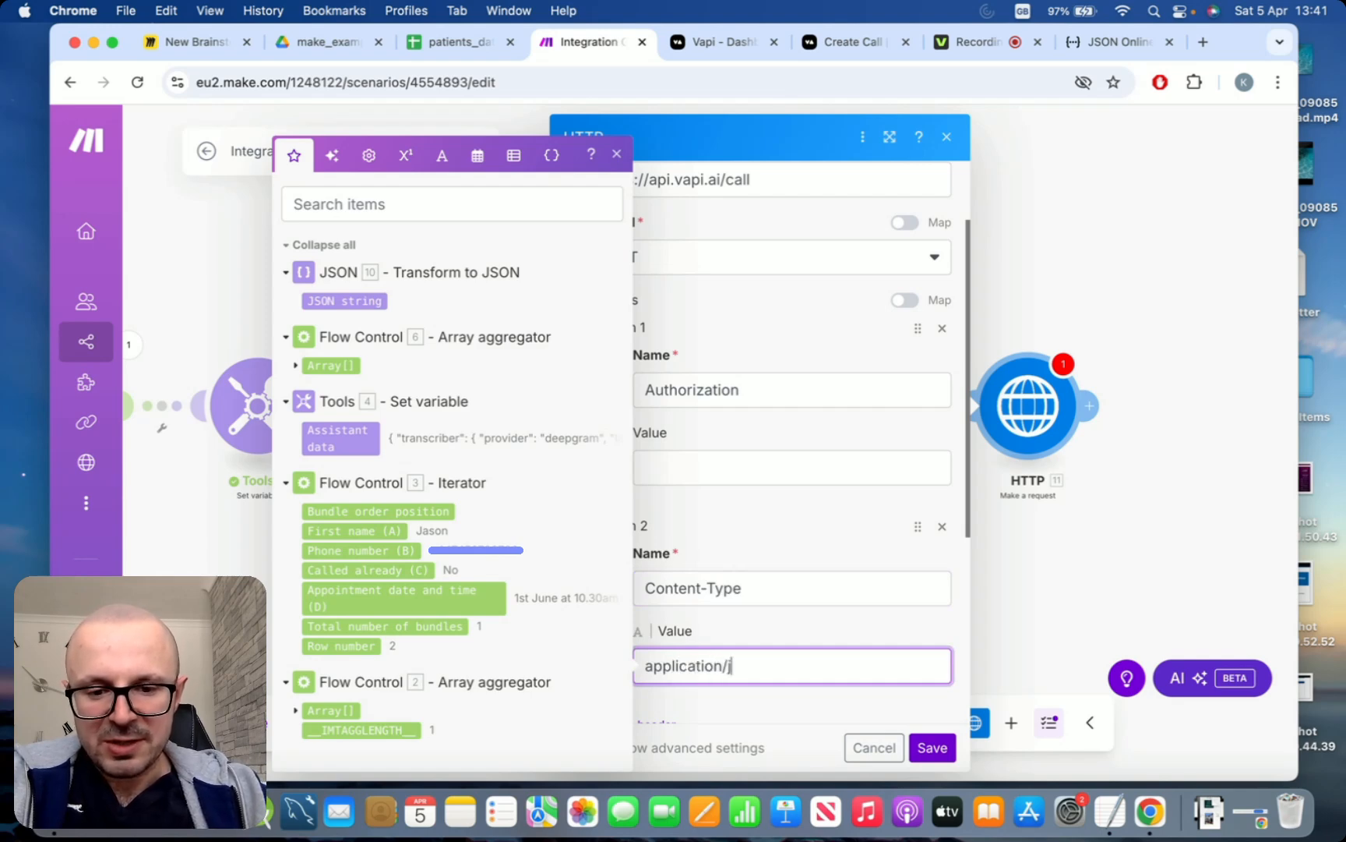
text(son)
Set the Authorization header's value to Bearer followed by a placeholder API key in single quotes
click(731, 468)
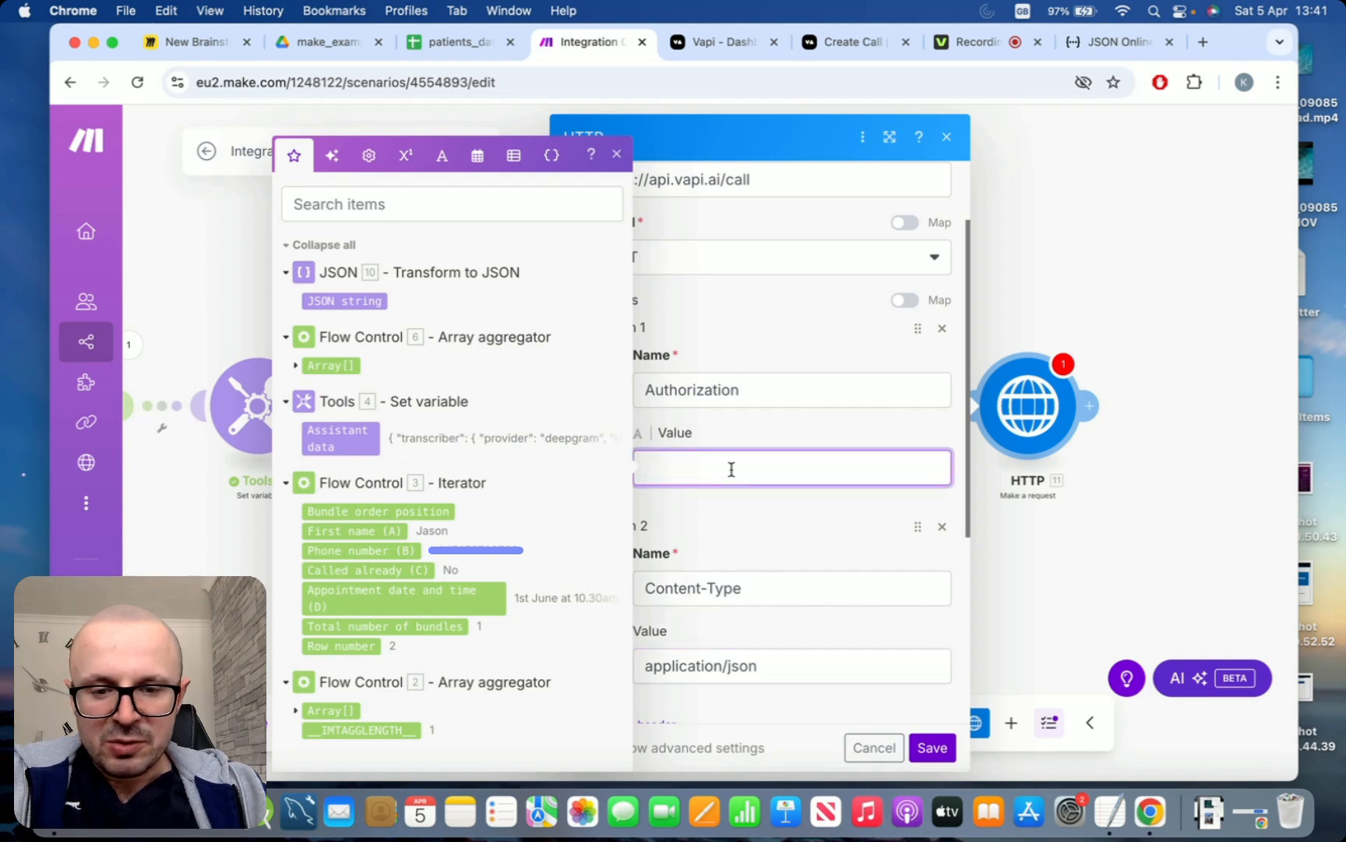
click(616, 154)
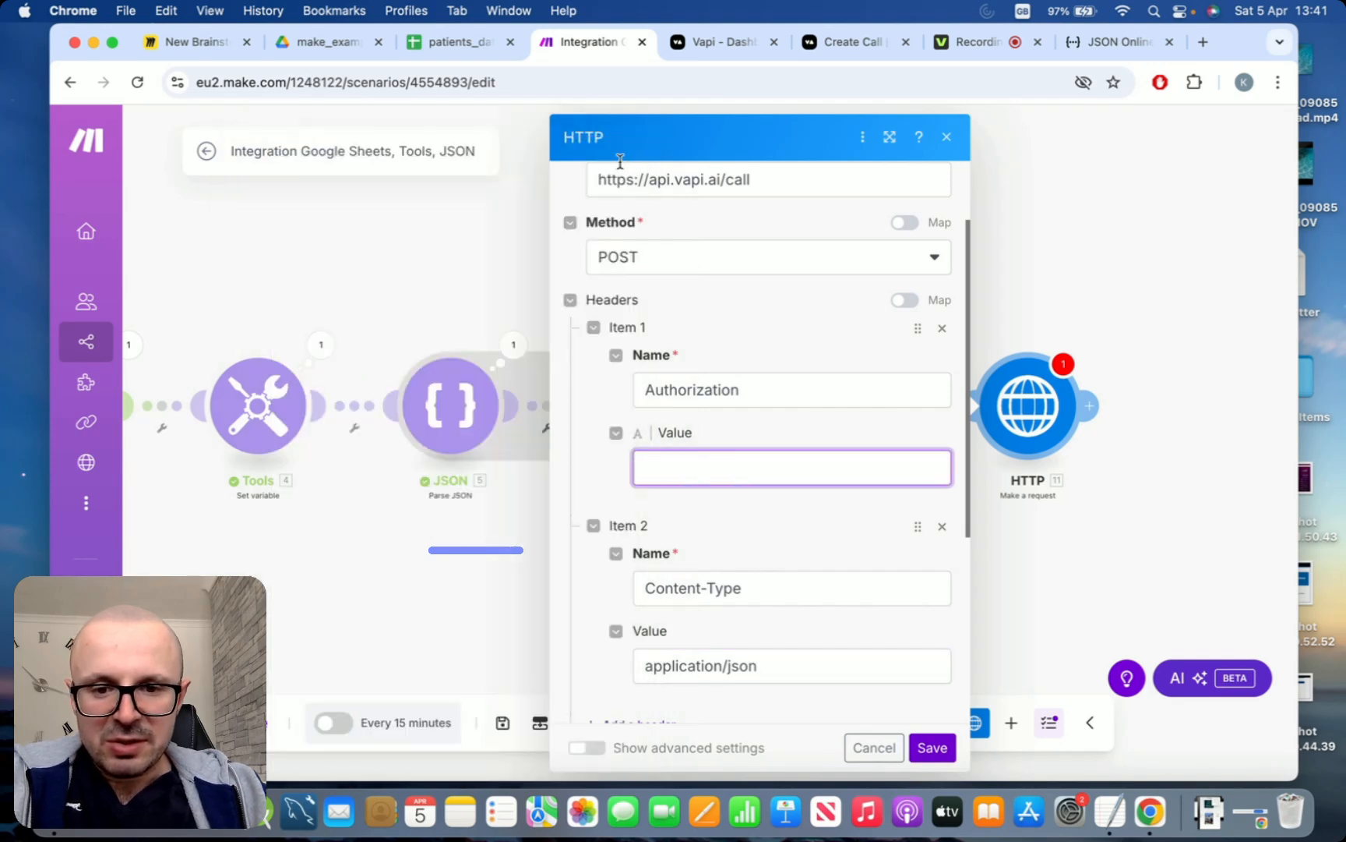
text(Bearer)
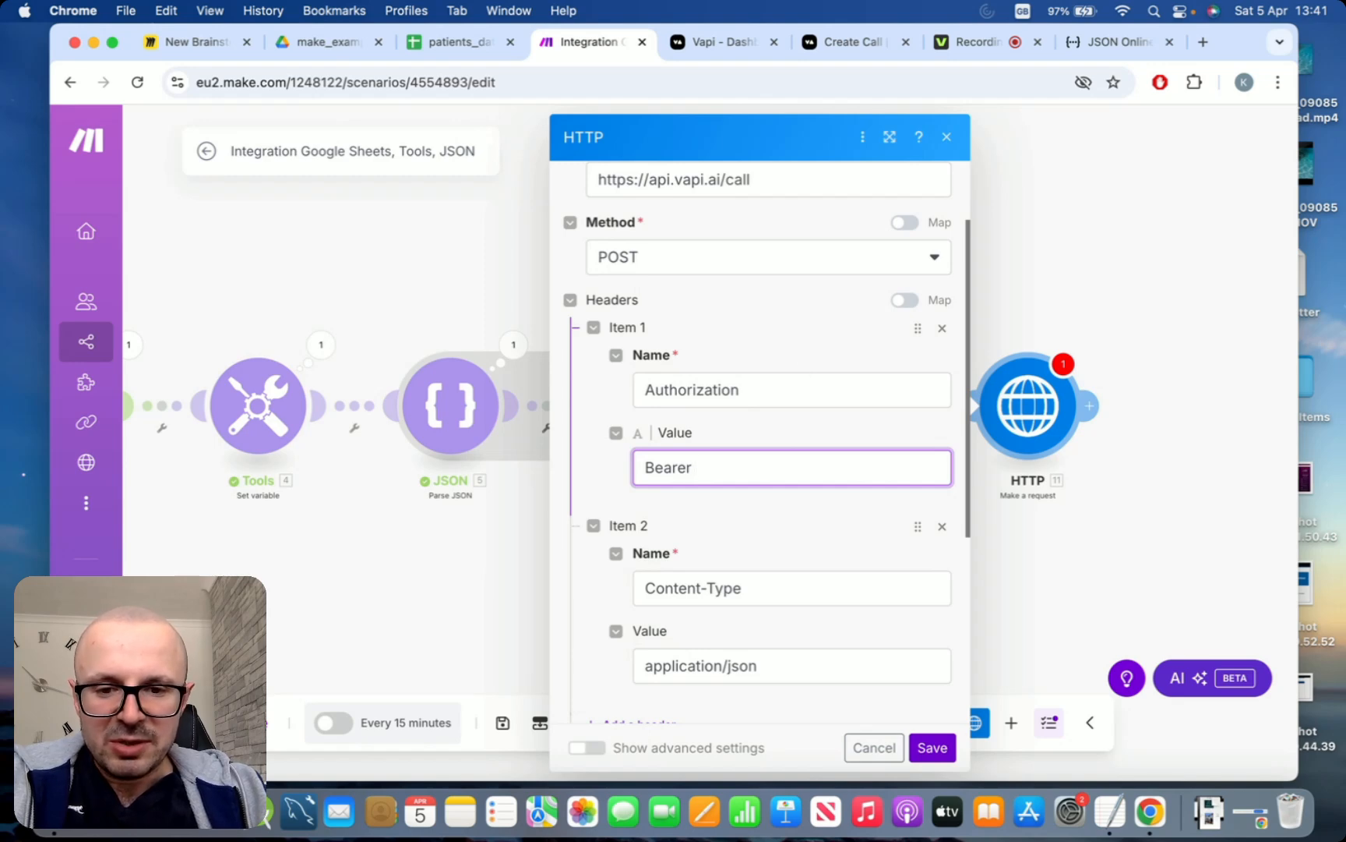
text(abc)
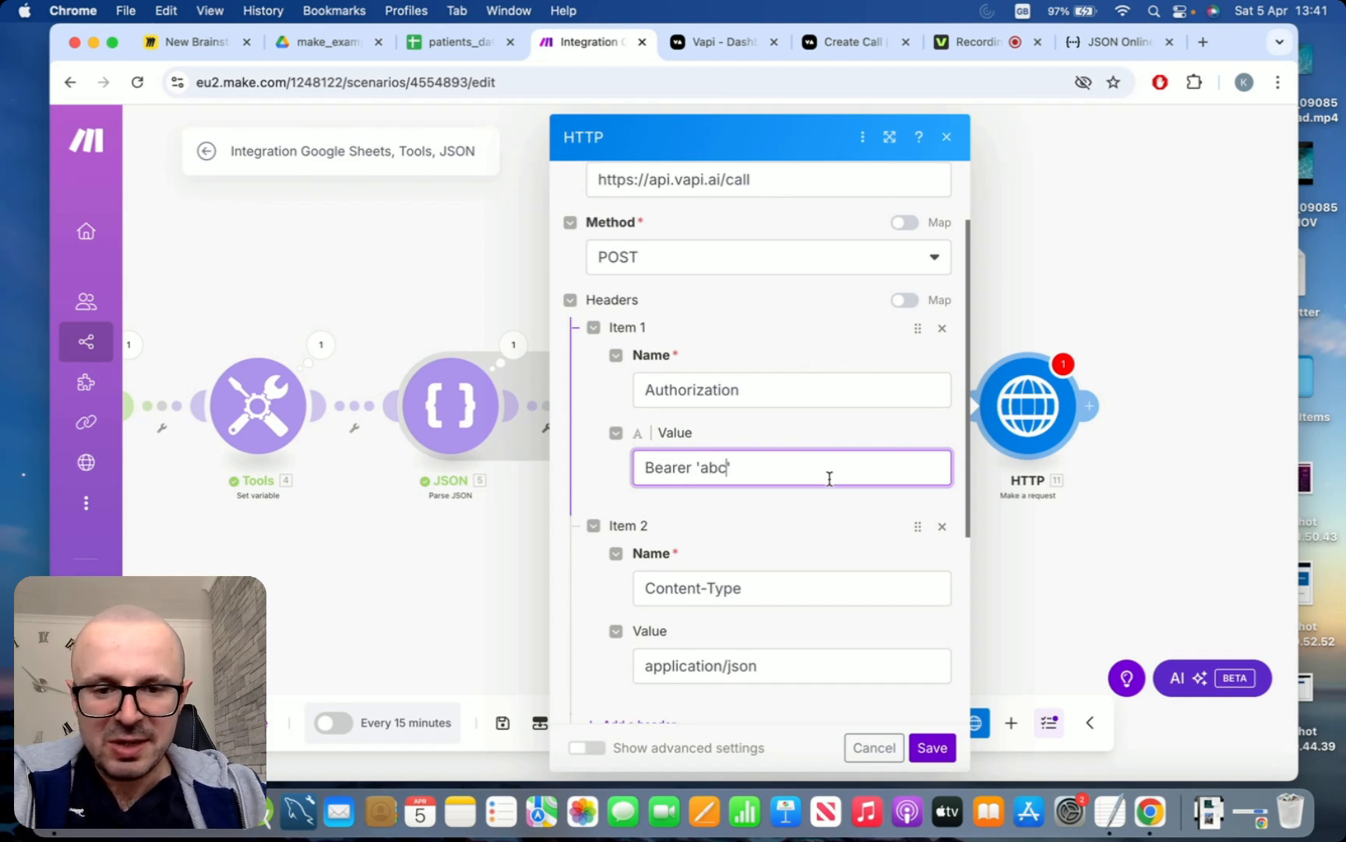
Set the HTTP request's body type to Raw and its content type to JSON (application/json)
scroll(830, 477, down, 2)
scroll(830, 479, down, 2)
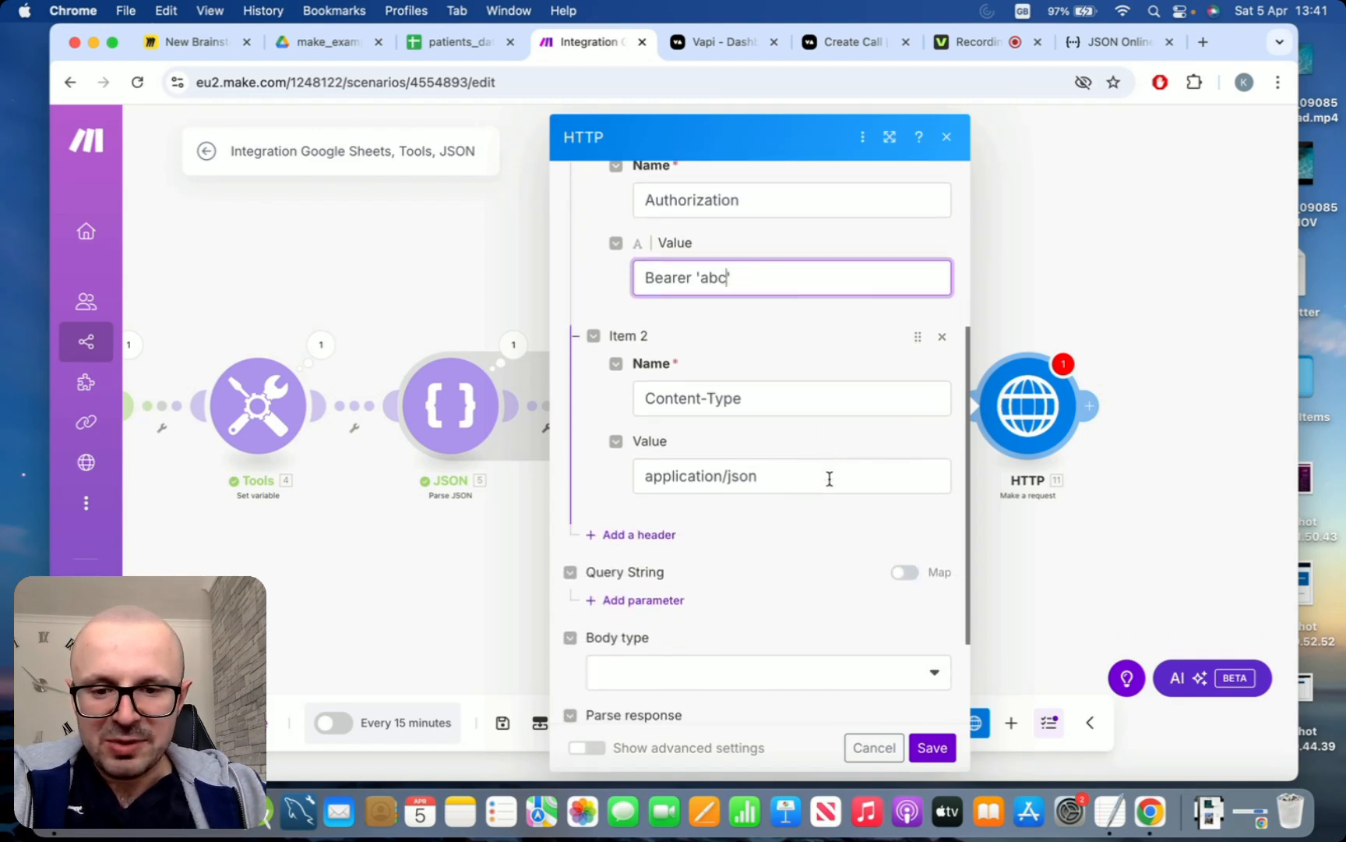
scroll(830, 478, down, 3)
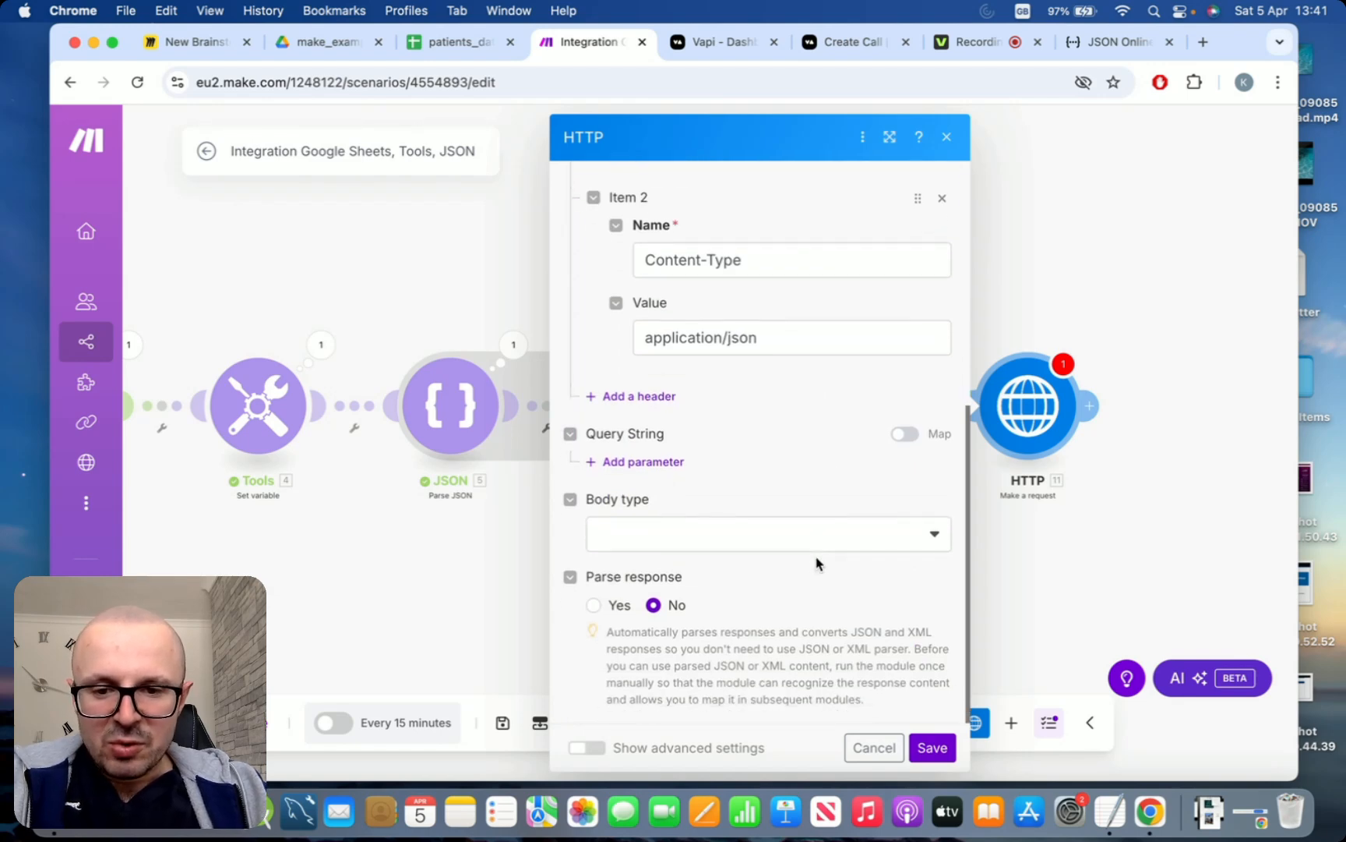
click(932, 543)
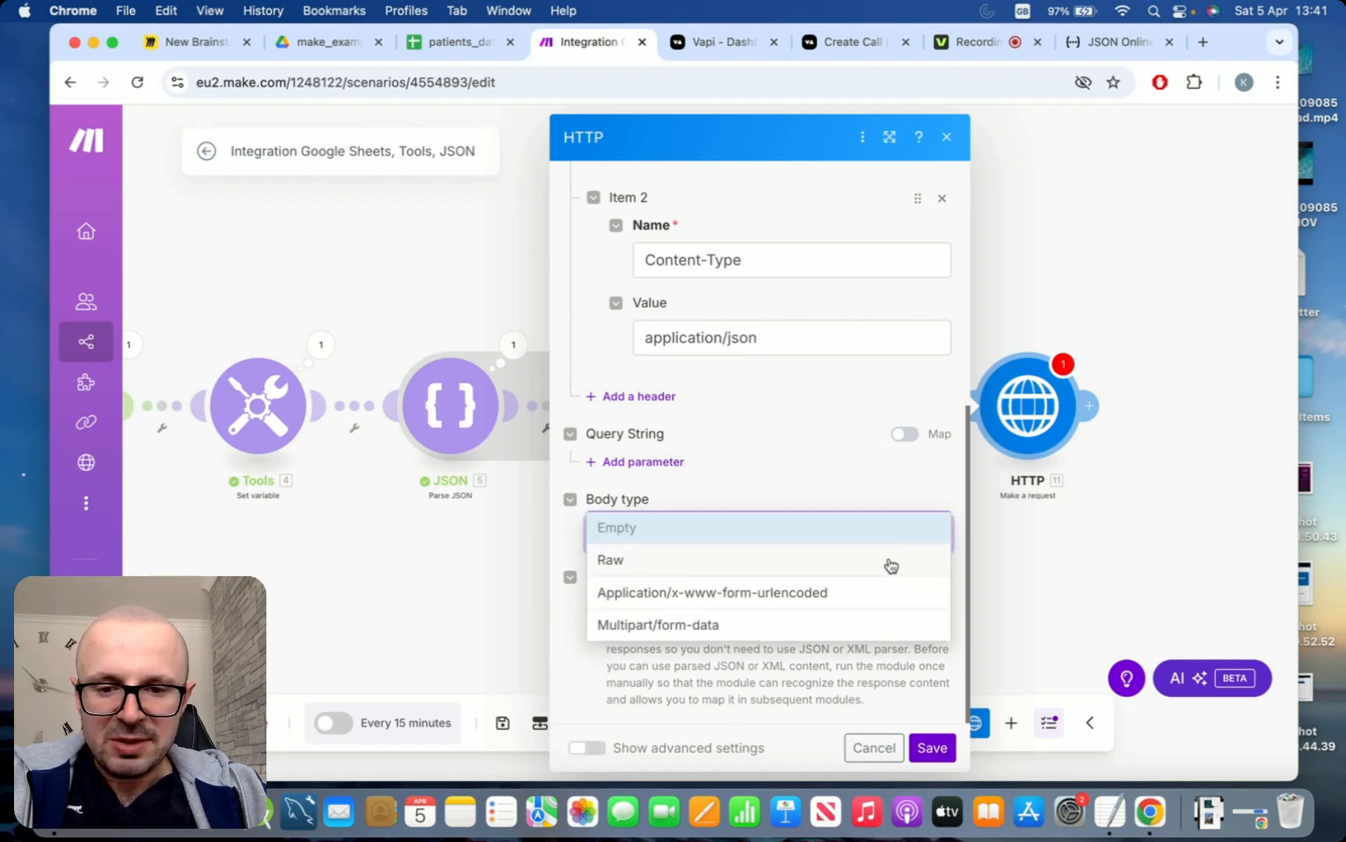
click(891, 566)
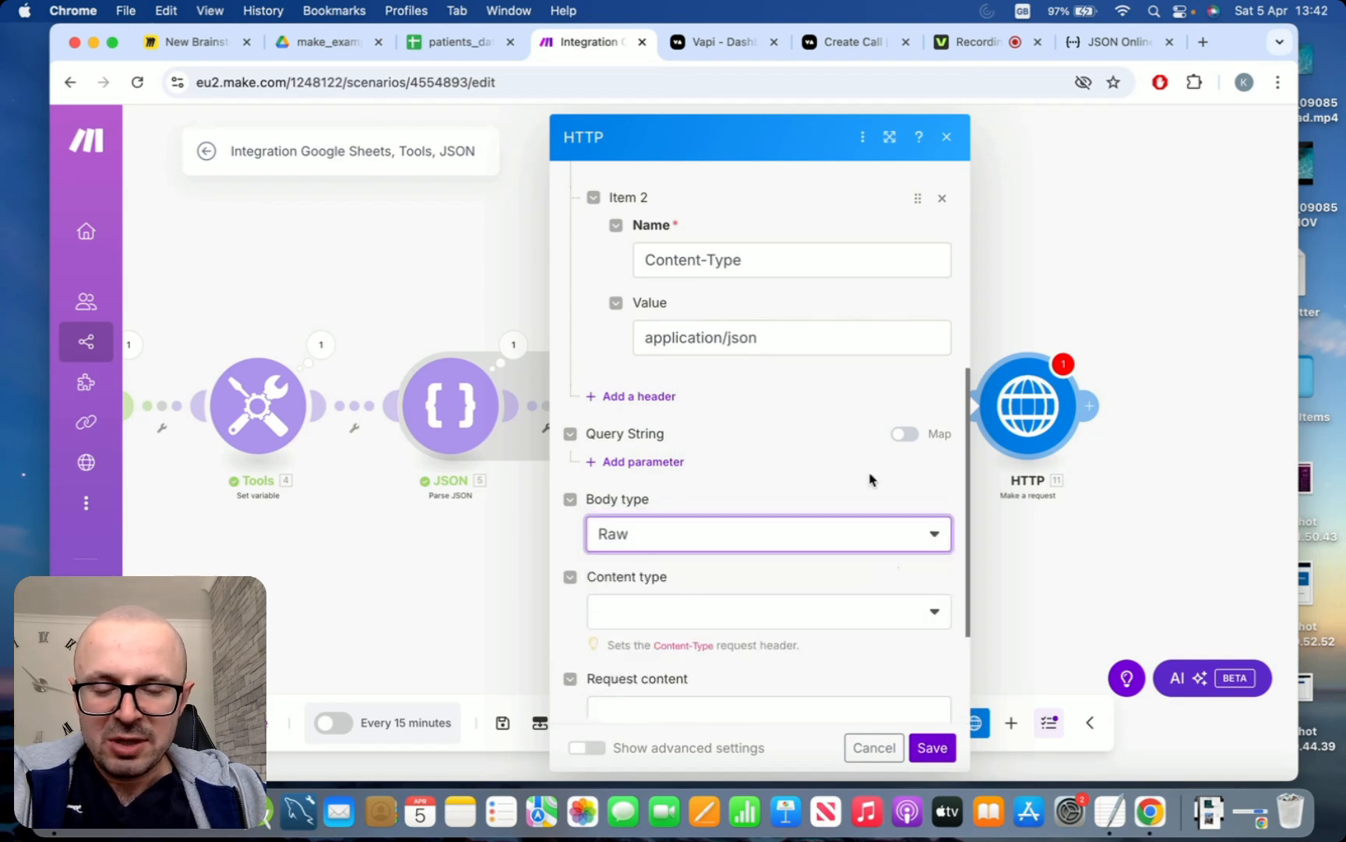
scroll(872, 475, down, 3)
click(922, 506)
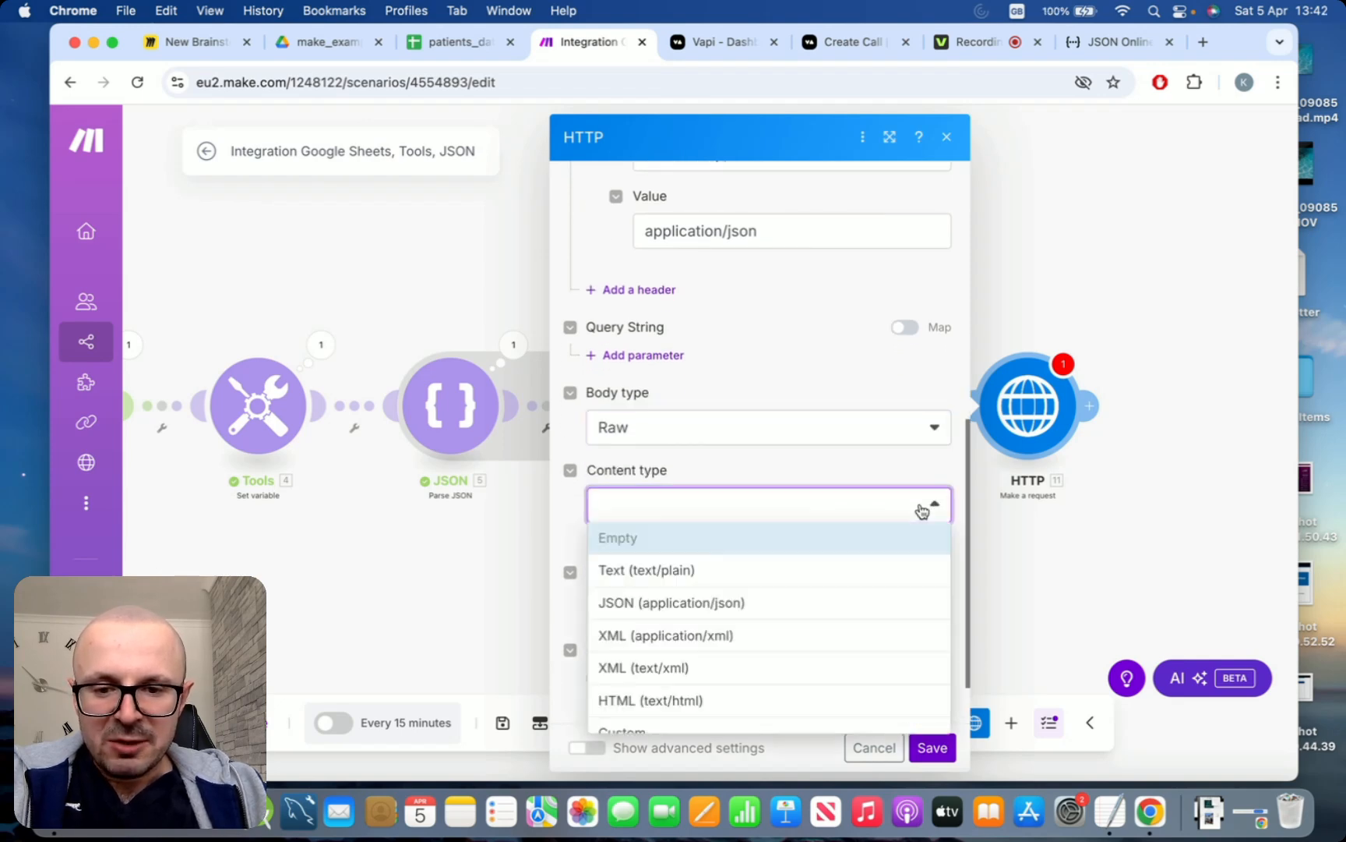
click(837, 608)
Start the request content as a JSON object in braces containing an empty "customers" array over several lines
scroll(835, 600, down, 2)
click(836, 538)
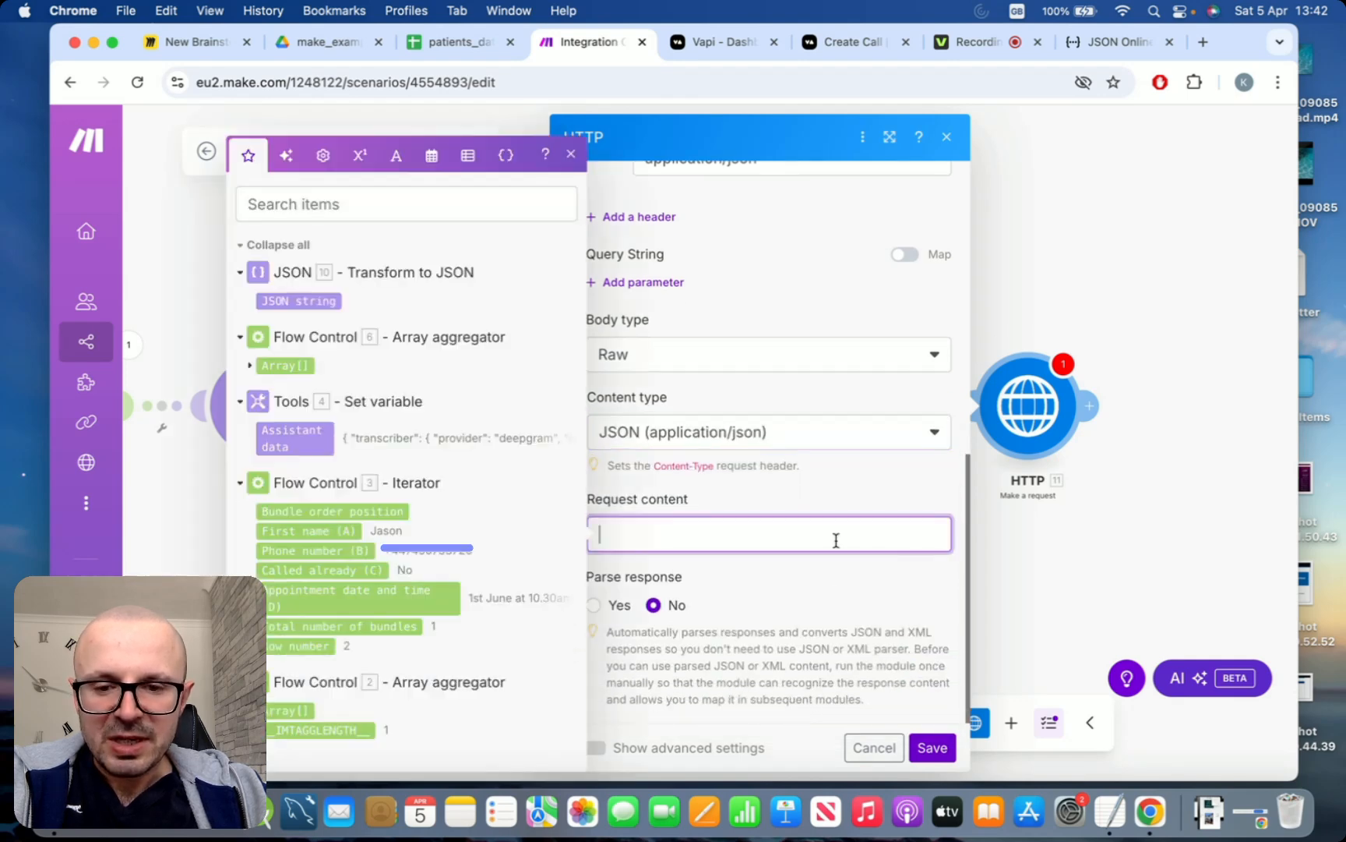
click(572, 155)
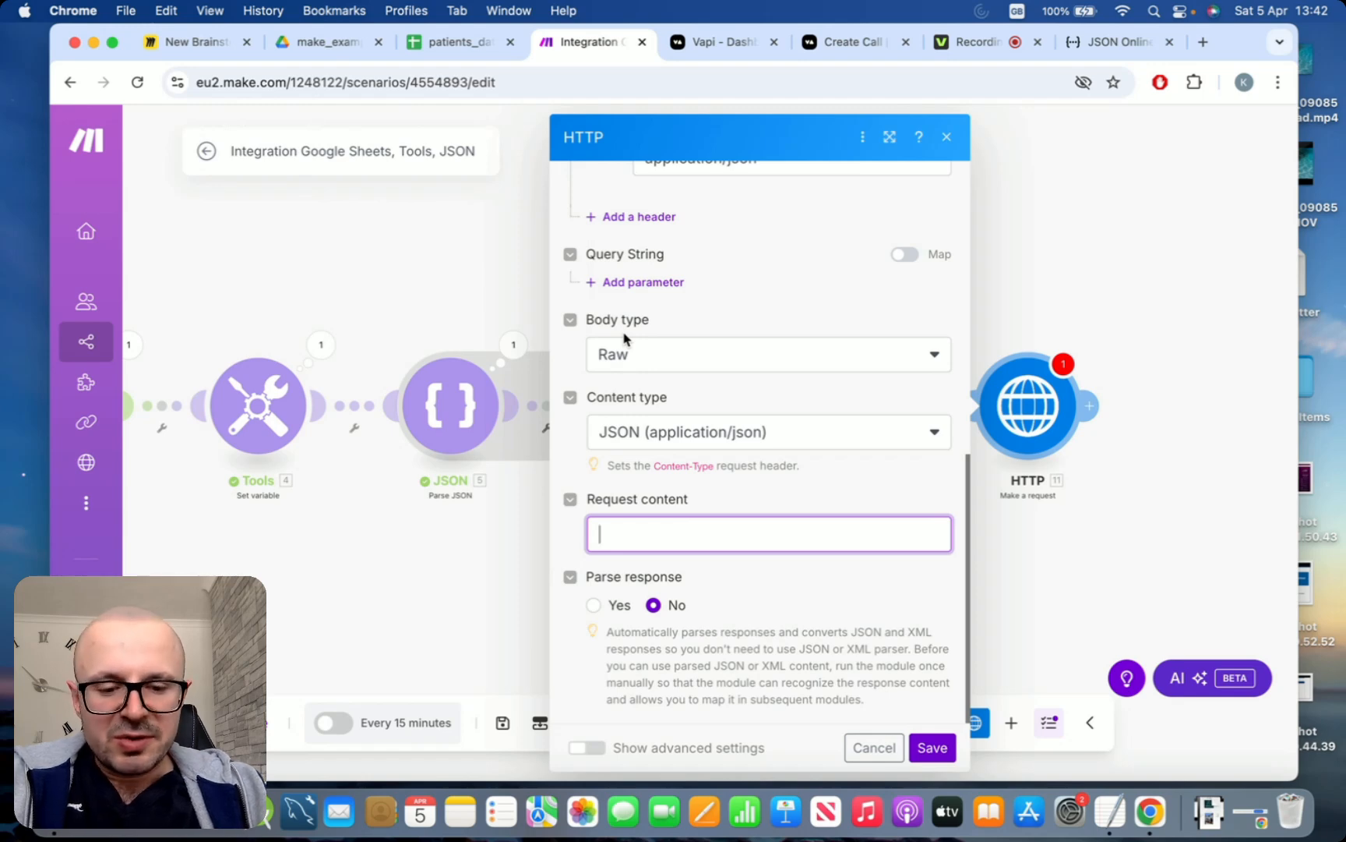
text({)
key(Return)
key(Return)
key(Return)
text(})
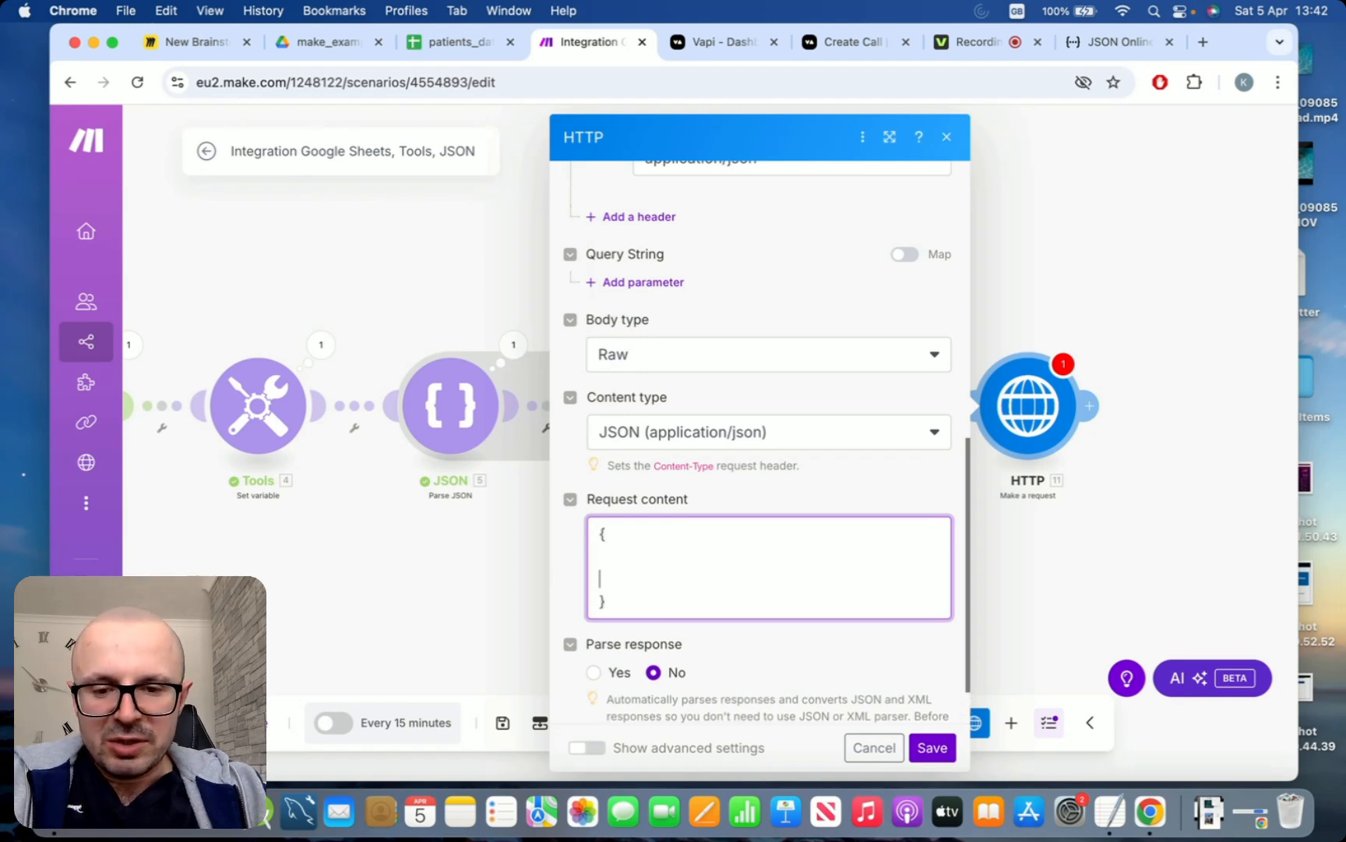
text("")
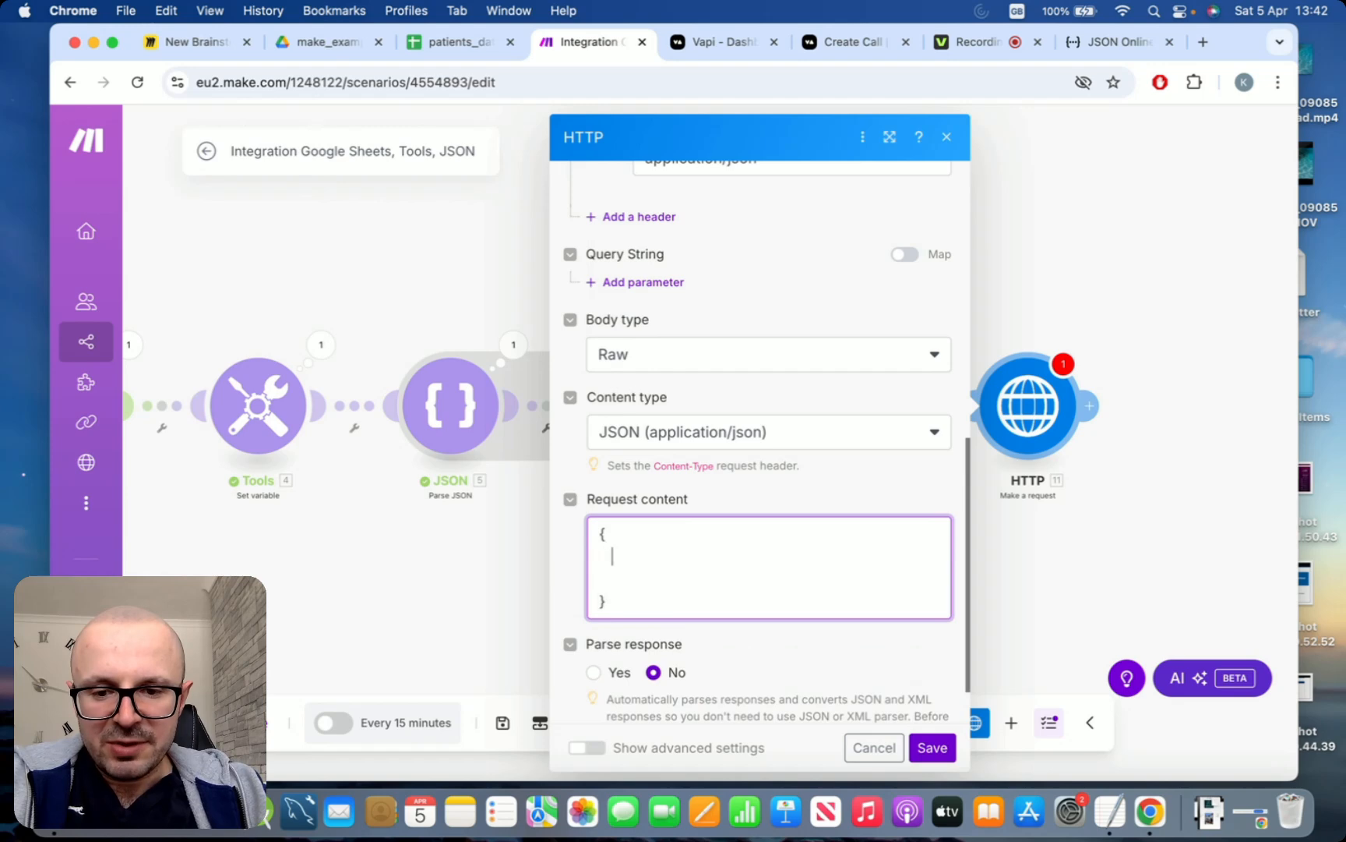
text(customers)
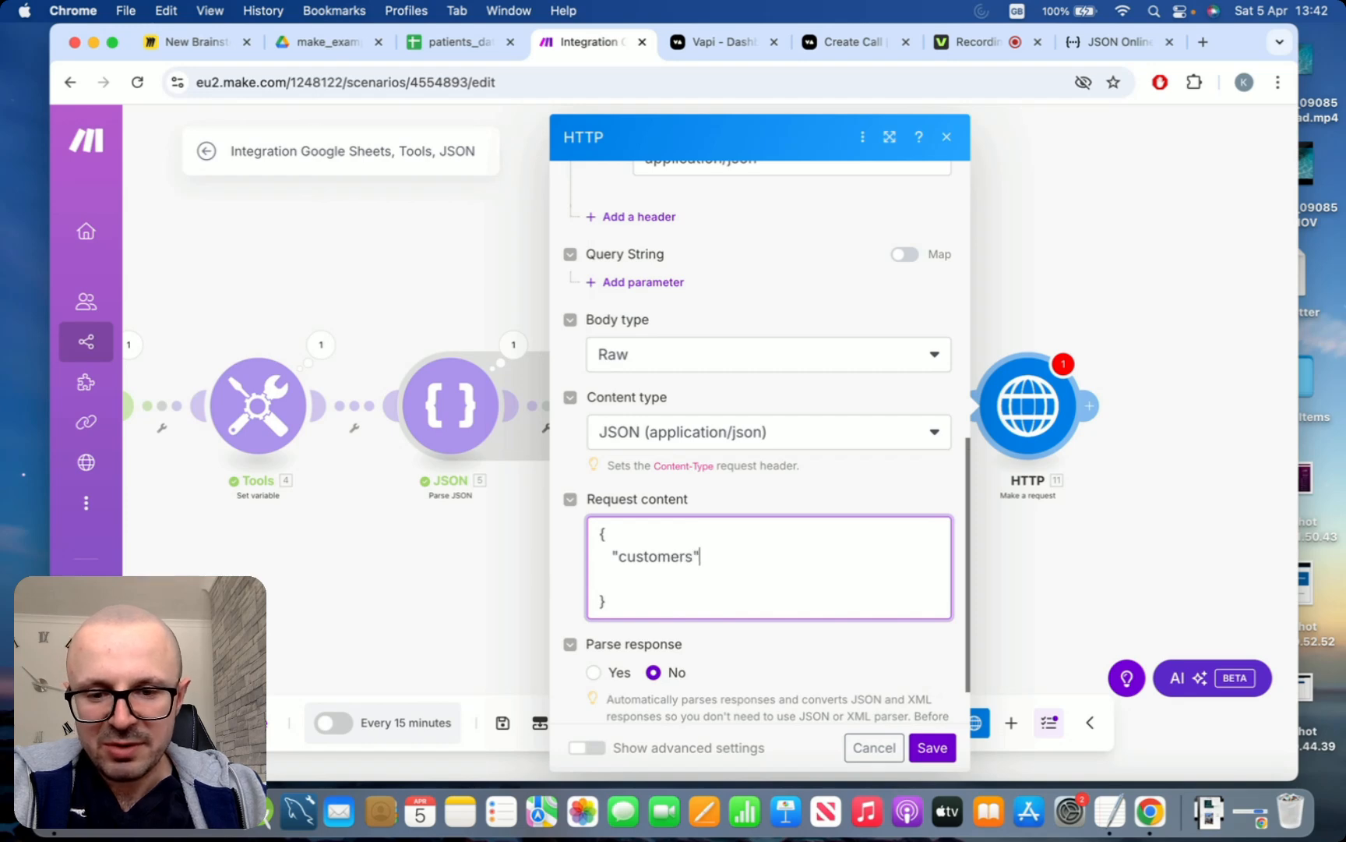
text(: [)
key(Return)
key(Return)
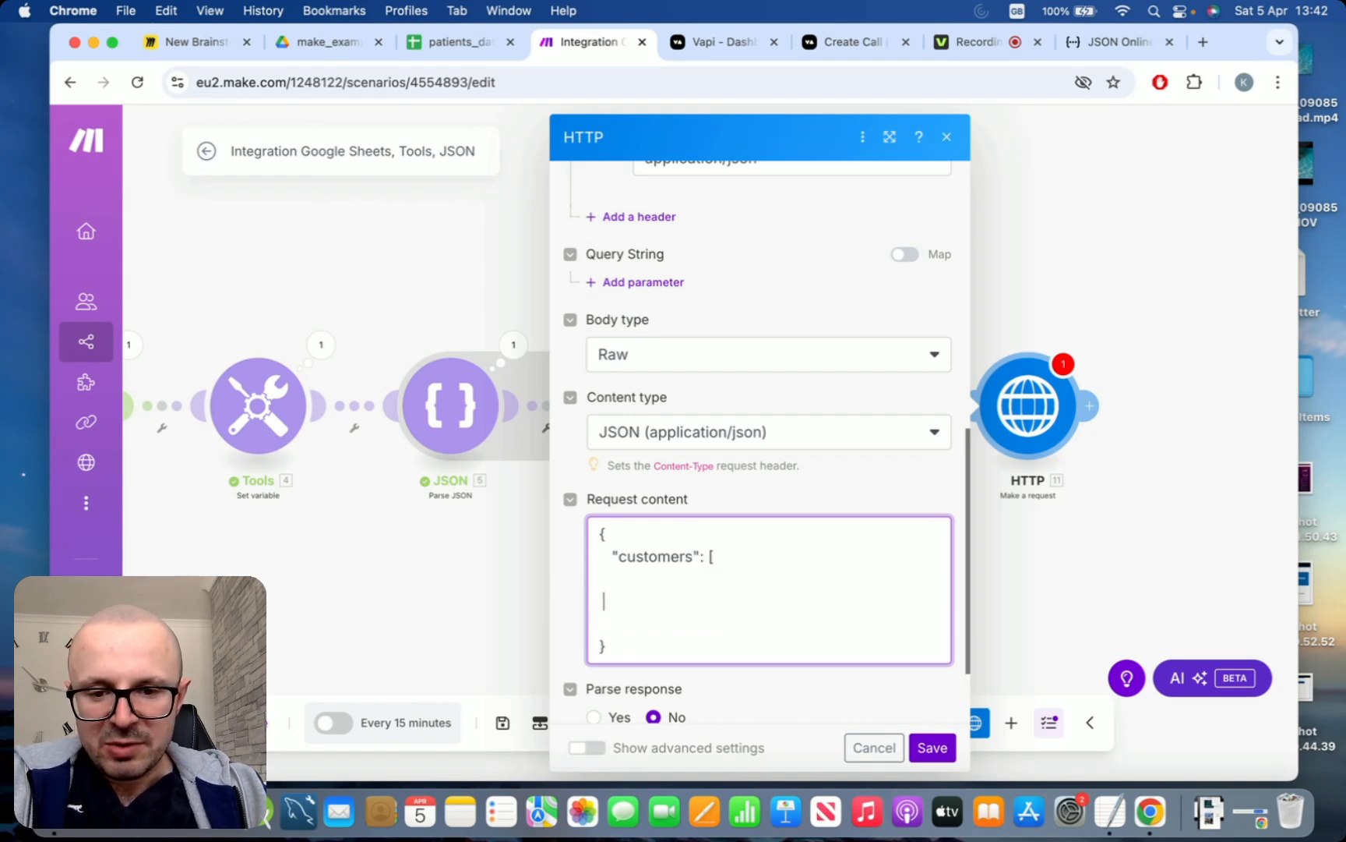
text(])
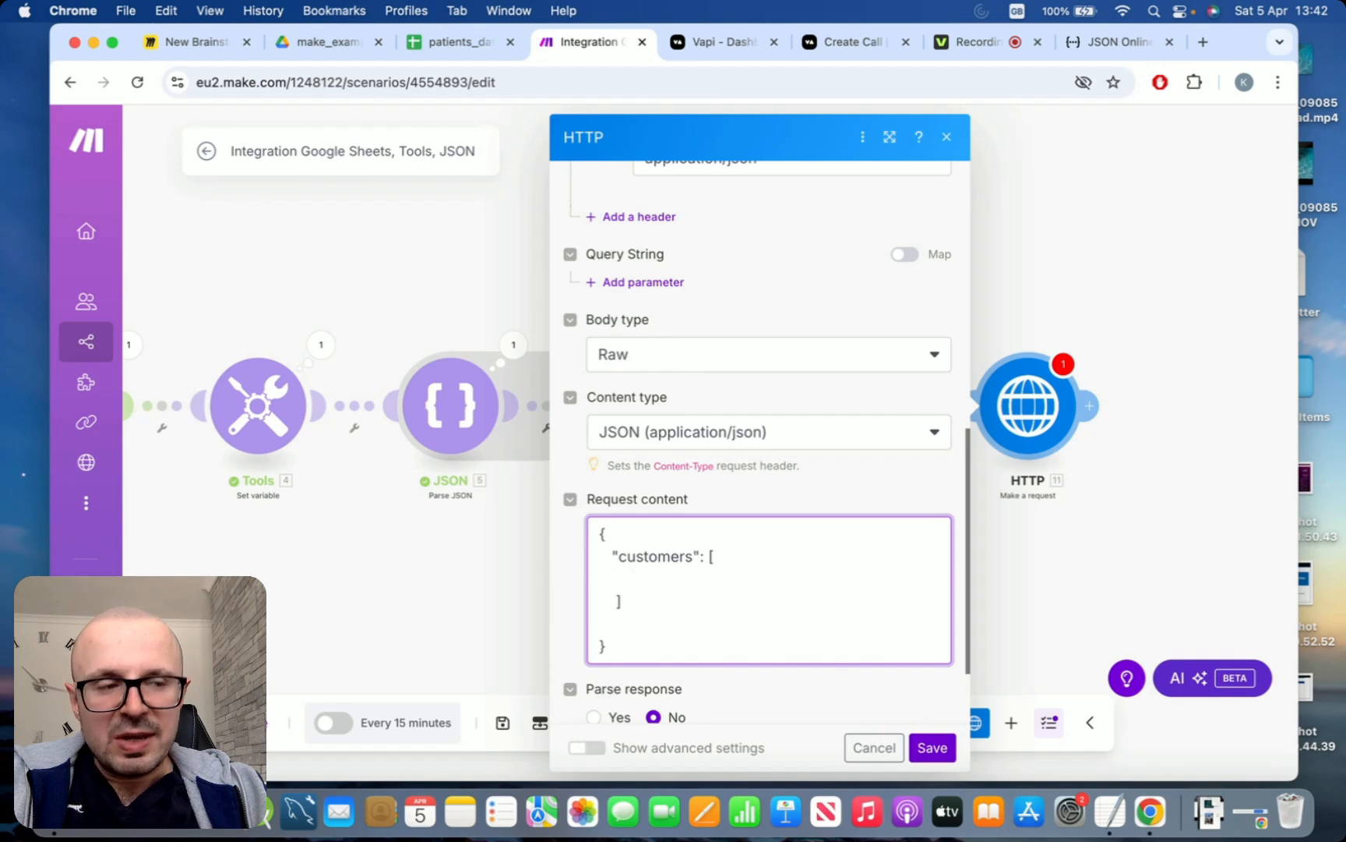
text(        {)
Insert an object with a "number" key inside the "customers" array of the request content
key(Return)
key(Return)
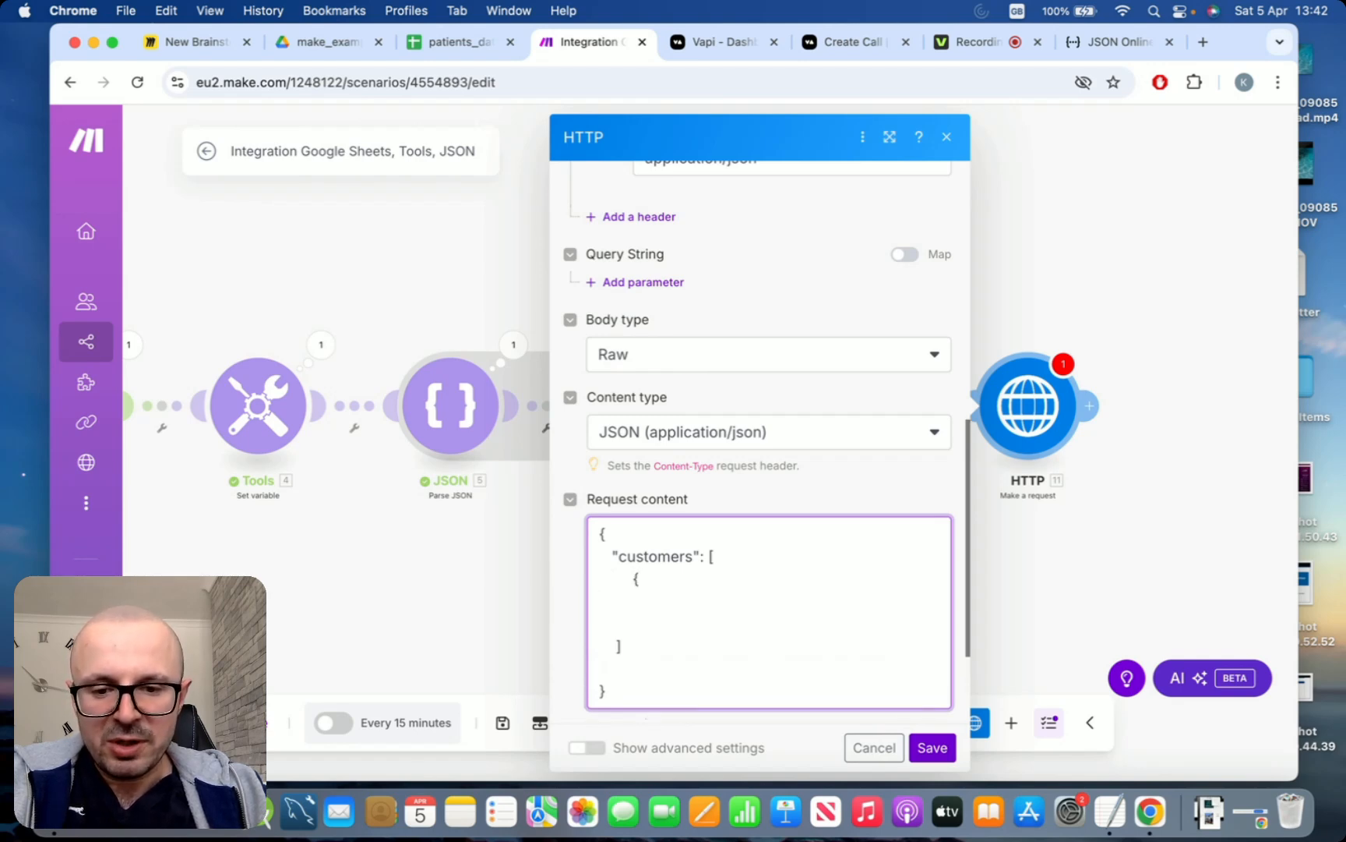
text(})
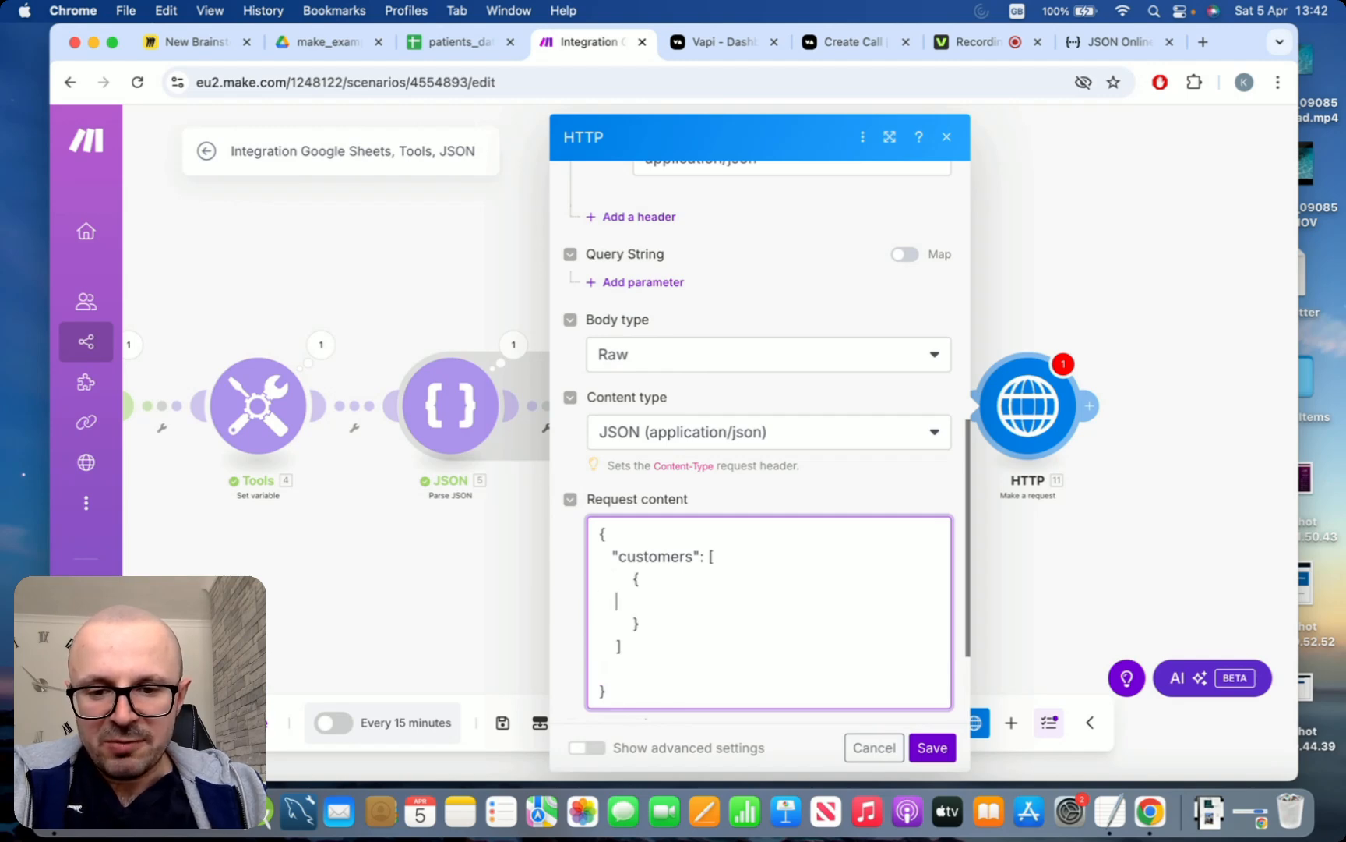
text(        "")
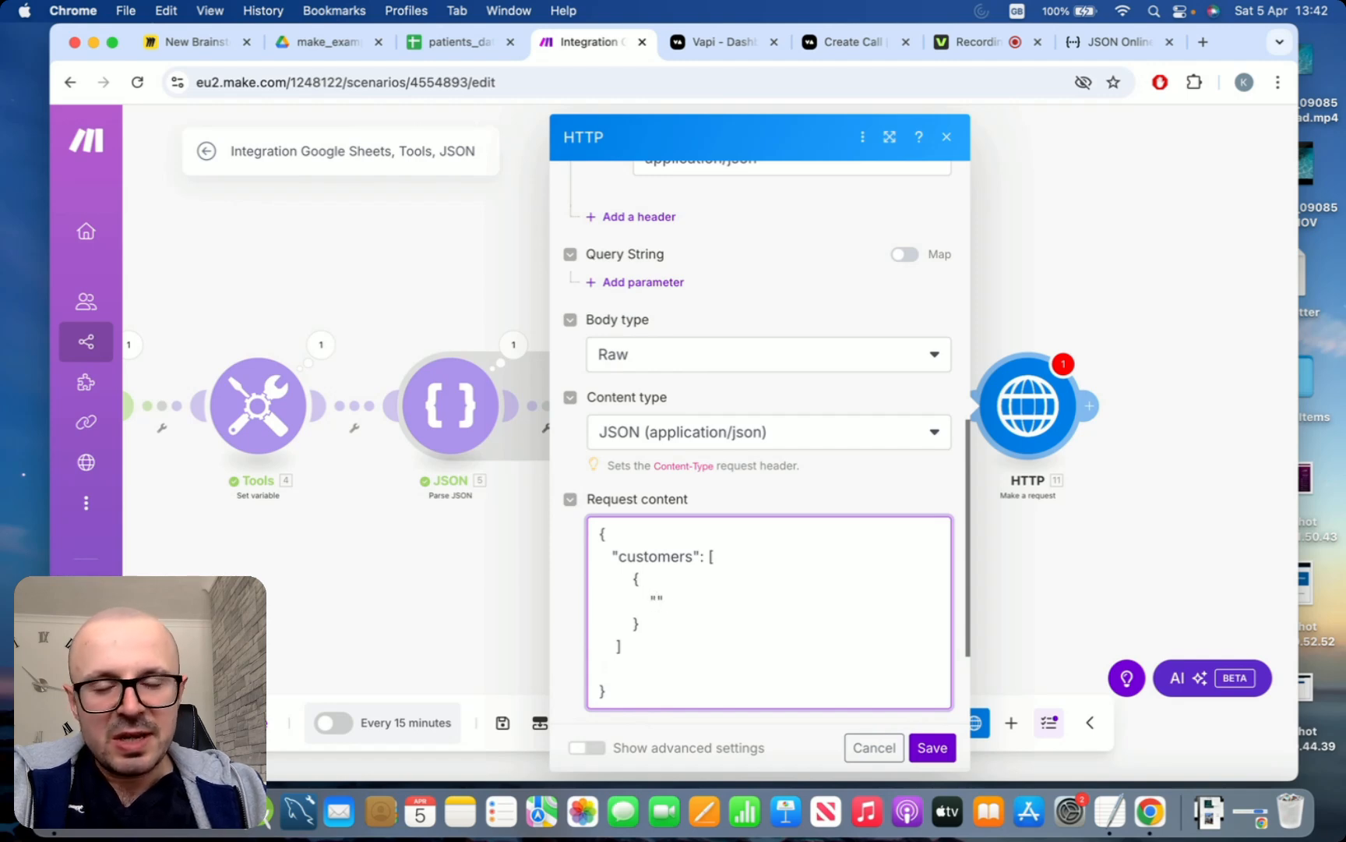
key(Left)
text(number)
key(Right)
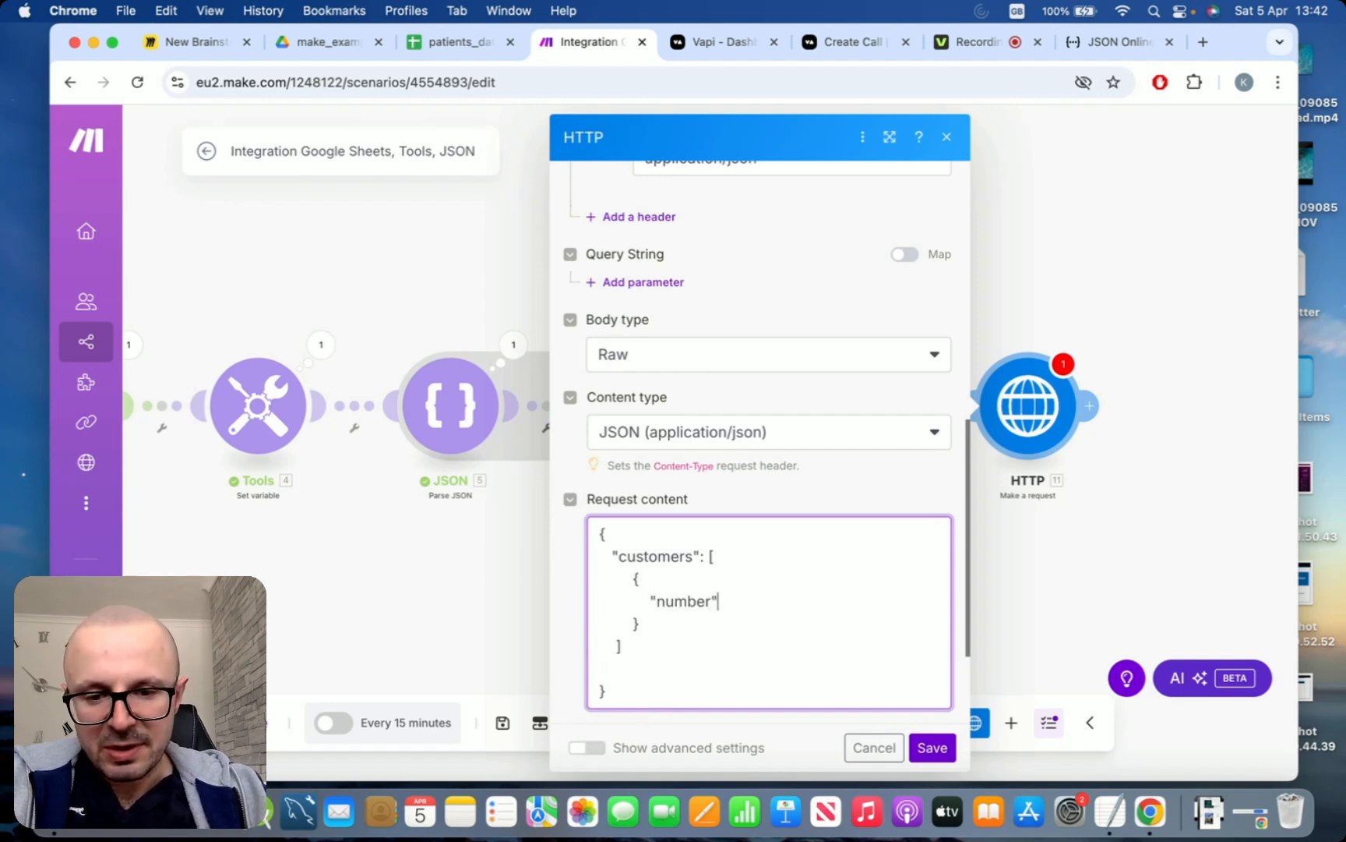
text(:)
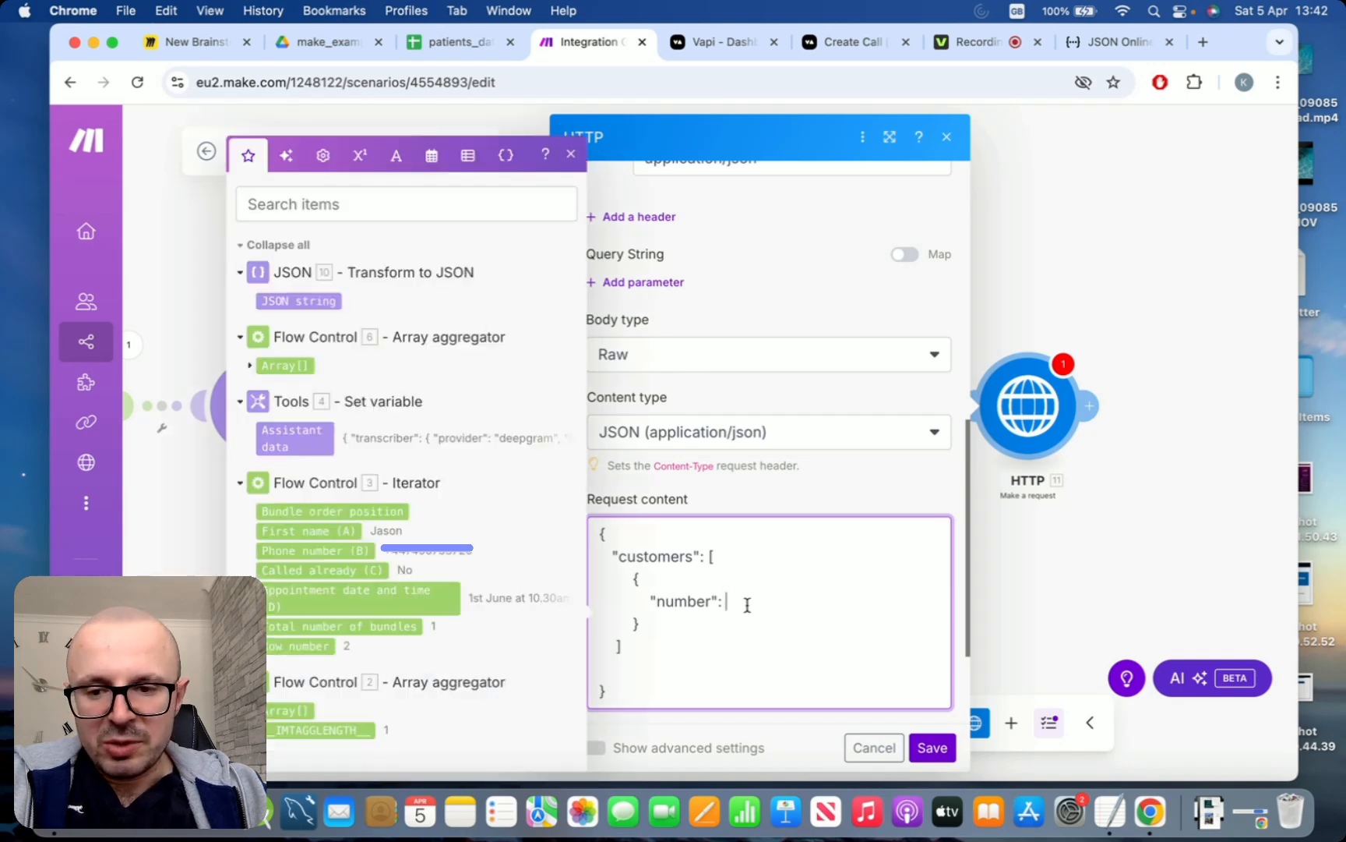
Map the Iterator's Phone number (B) as the "number" value in the request content, wrapped in double quotes
click(353, 552)
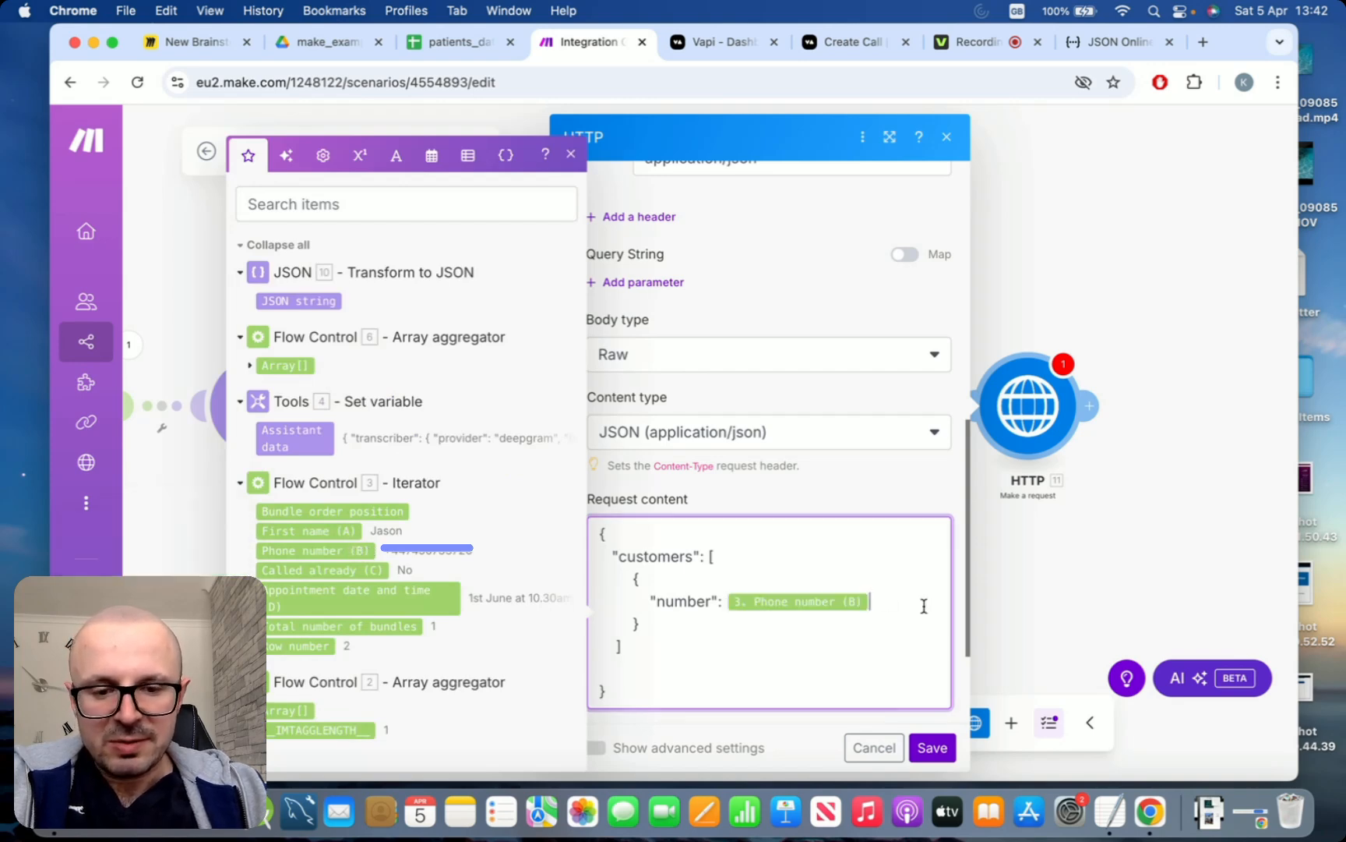
click(726, 597)
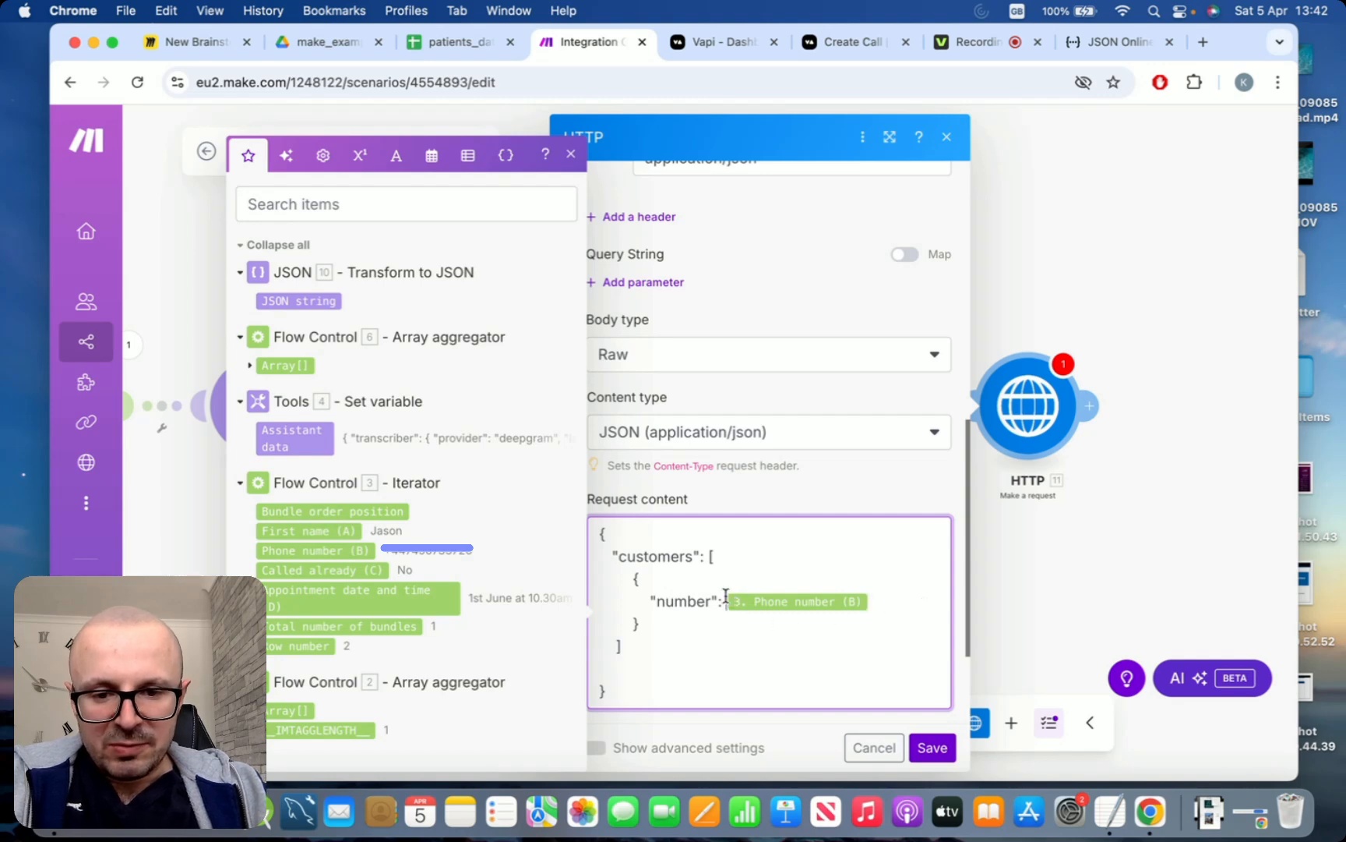
text(@)
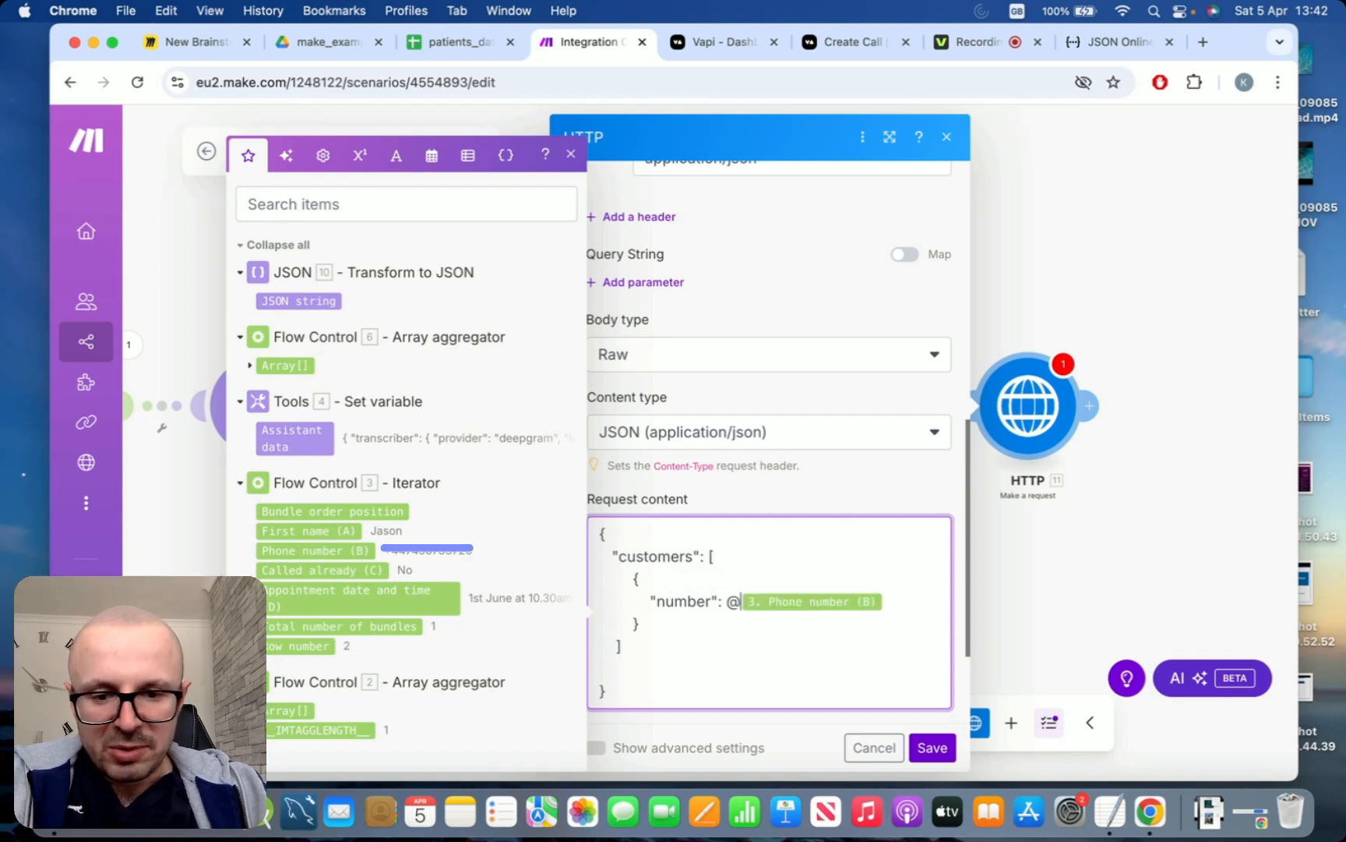
key(BackSpace)
text(")
click(879, 602)
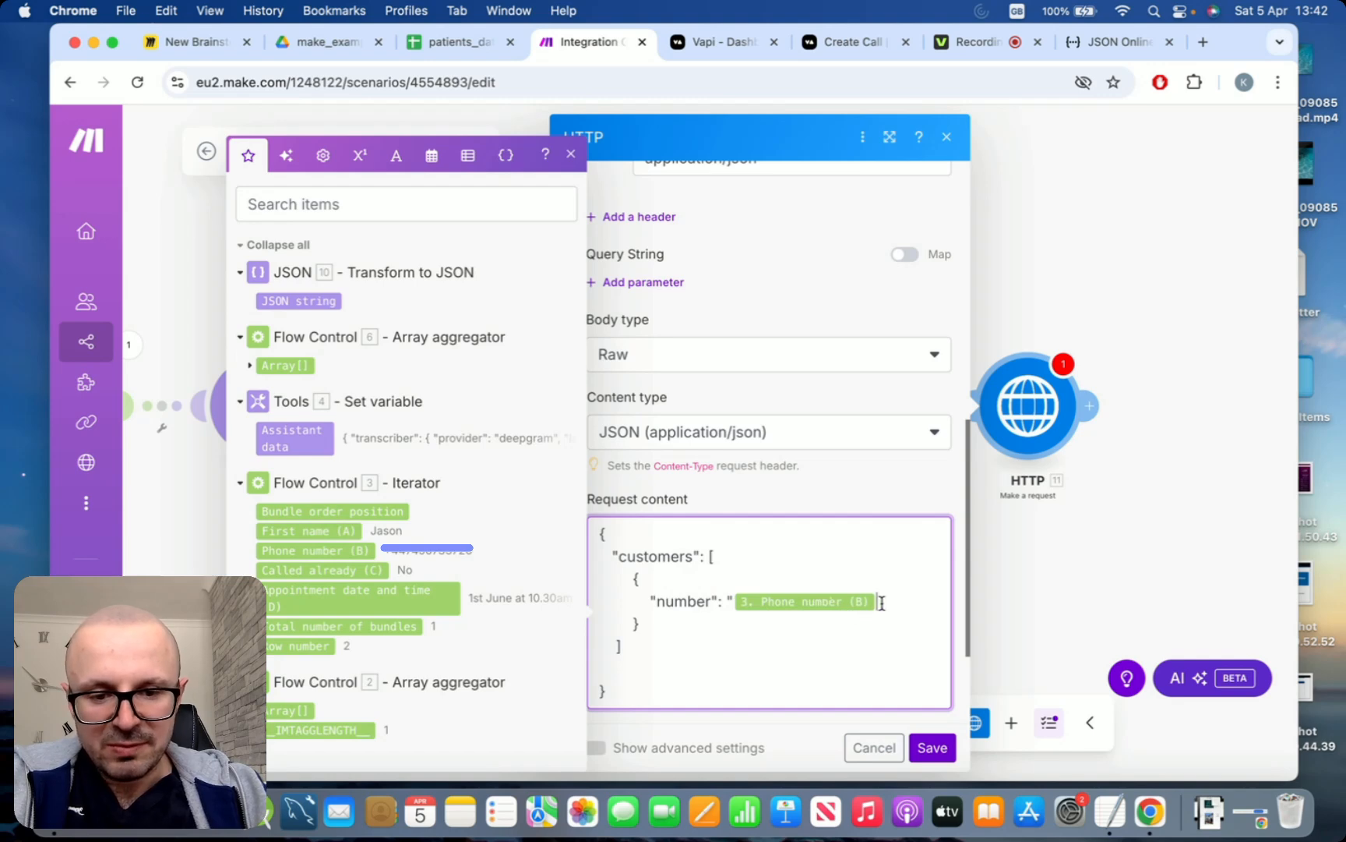
text(")
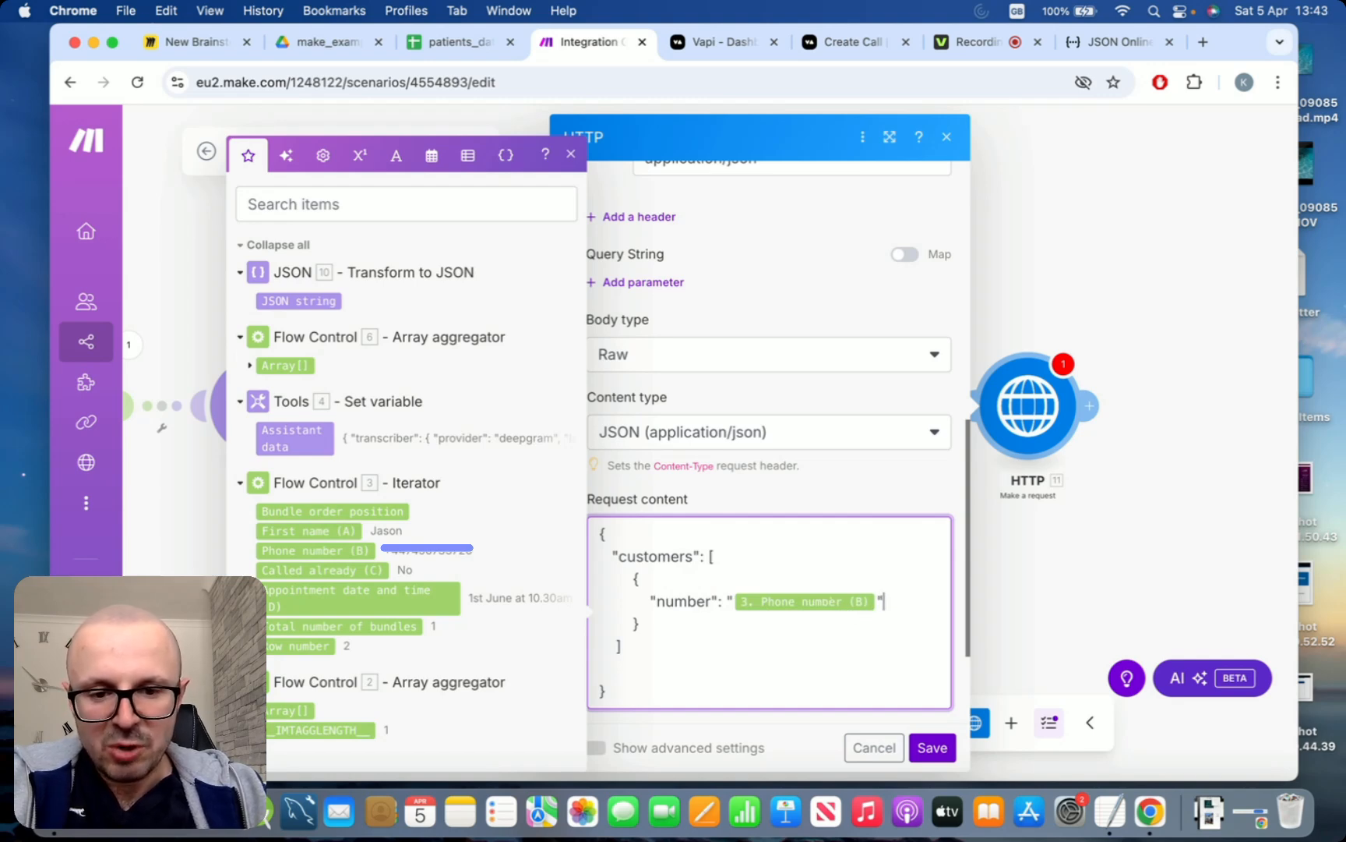
text(,)
Add an "extension" key with an empty string value below "number" in the customer object
key(Return)
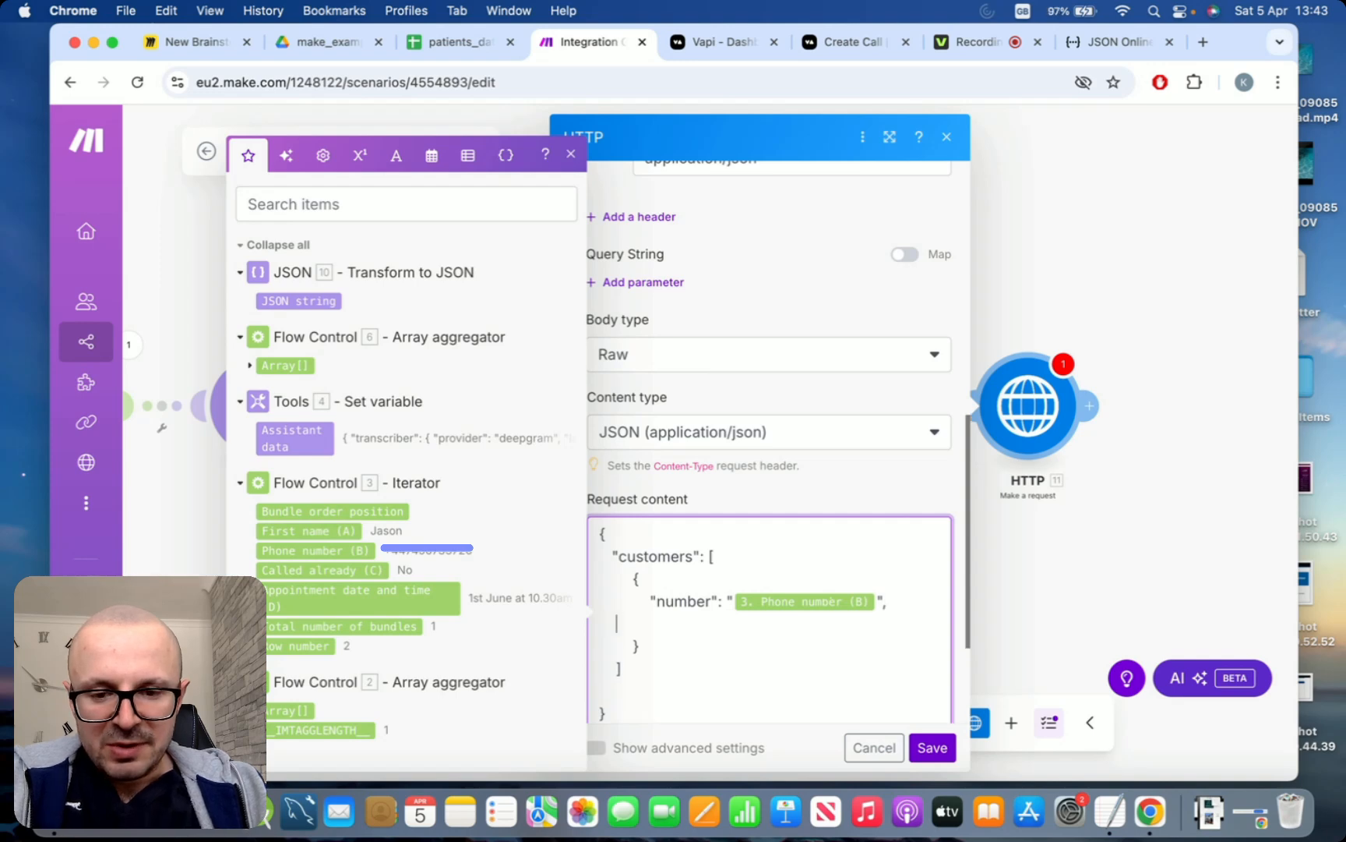
text("e)
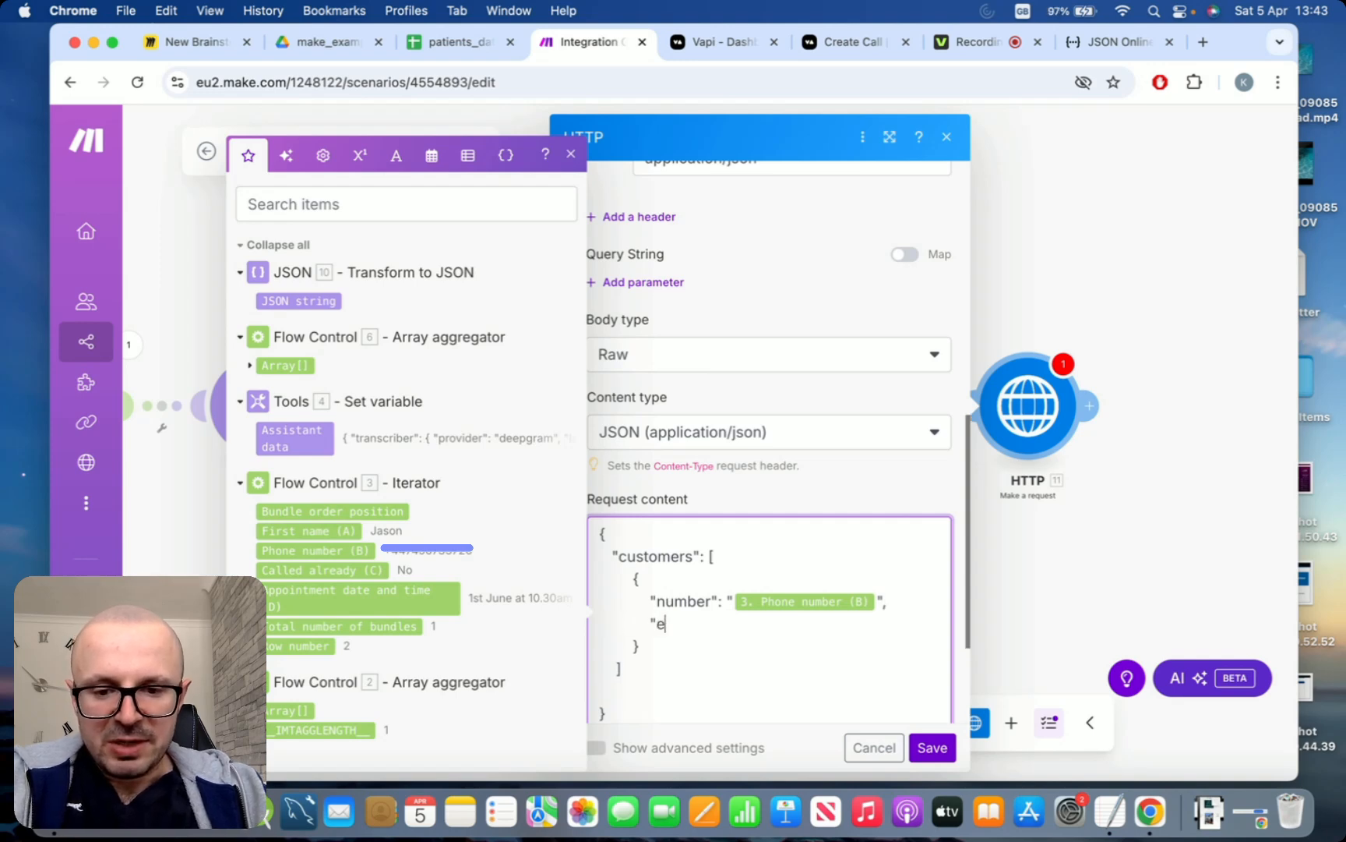
text(xtension)
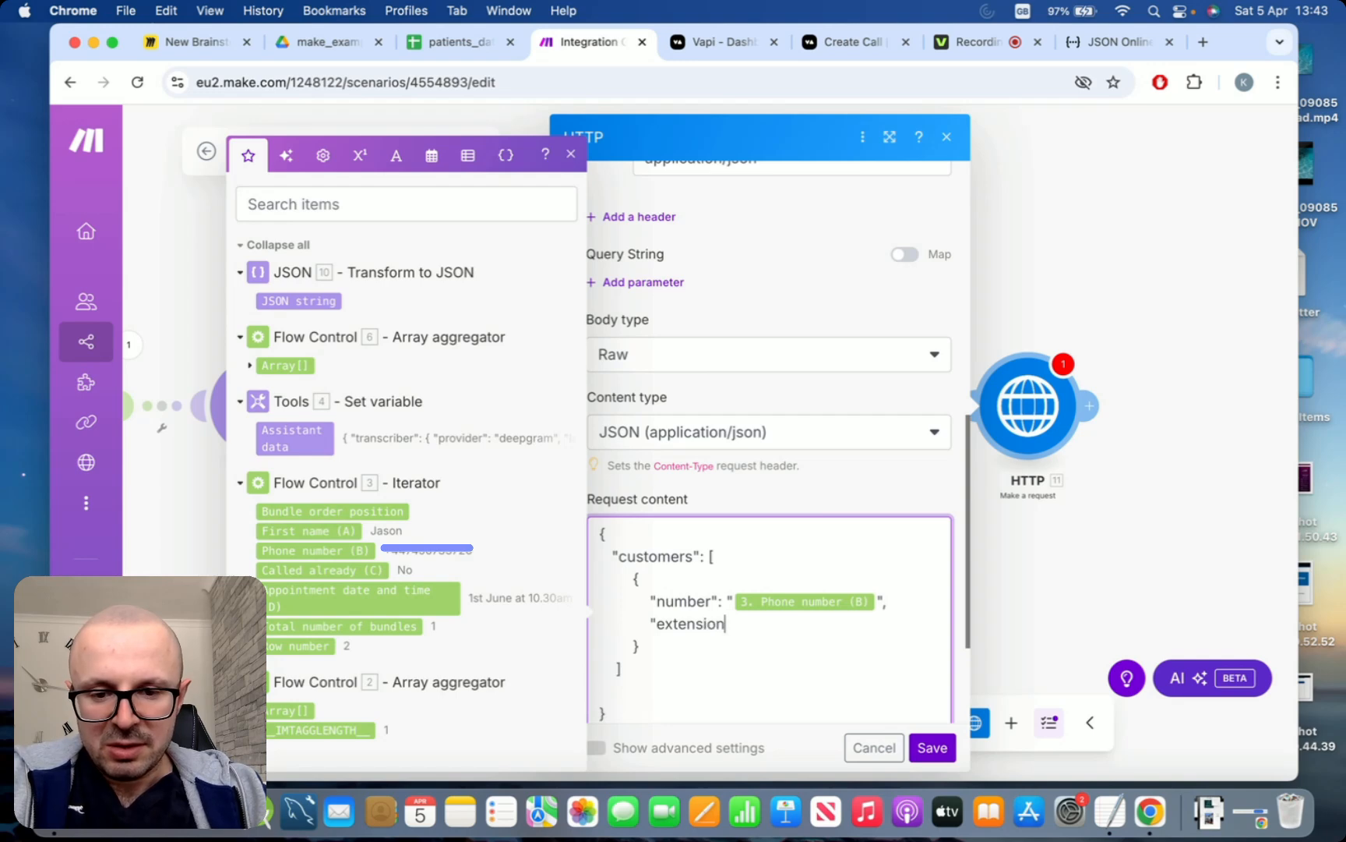
text(": "")
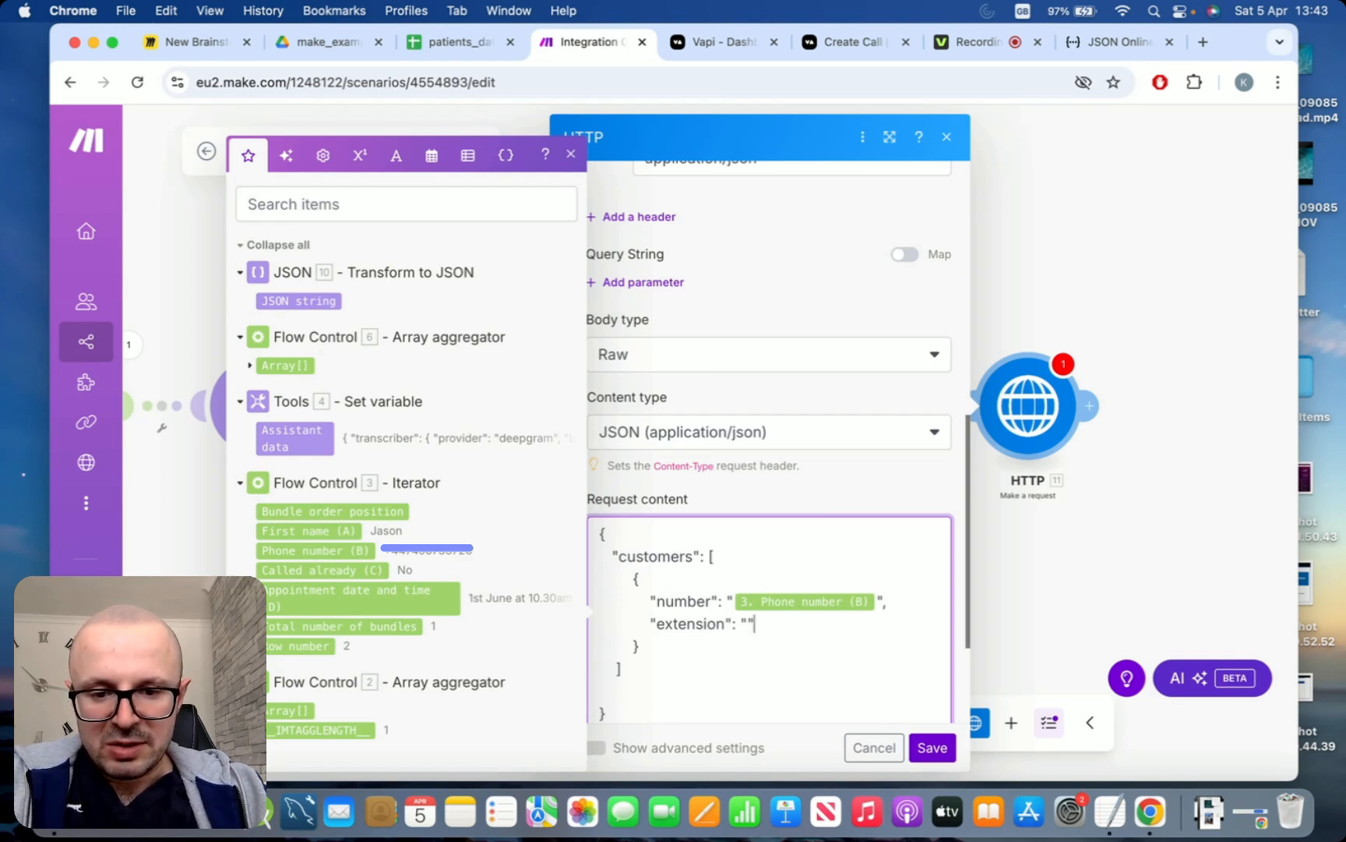
text(,)
Add a "name" key to the customer object, mapped to the Iterator's First name (A) in double quotes
key(Return)
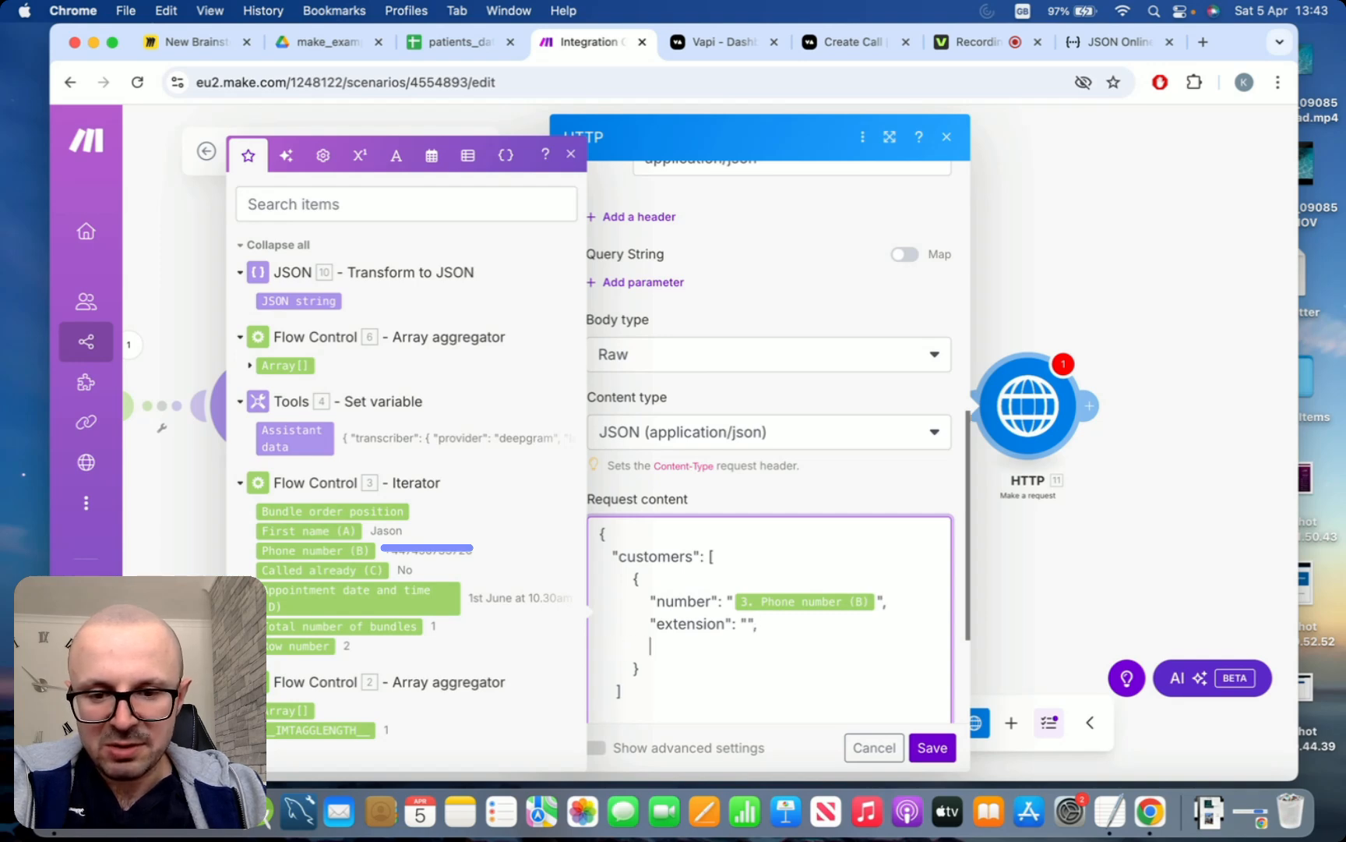
text(")
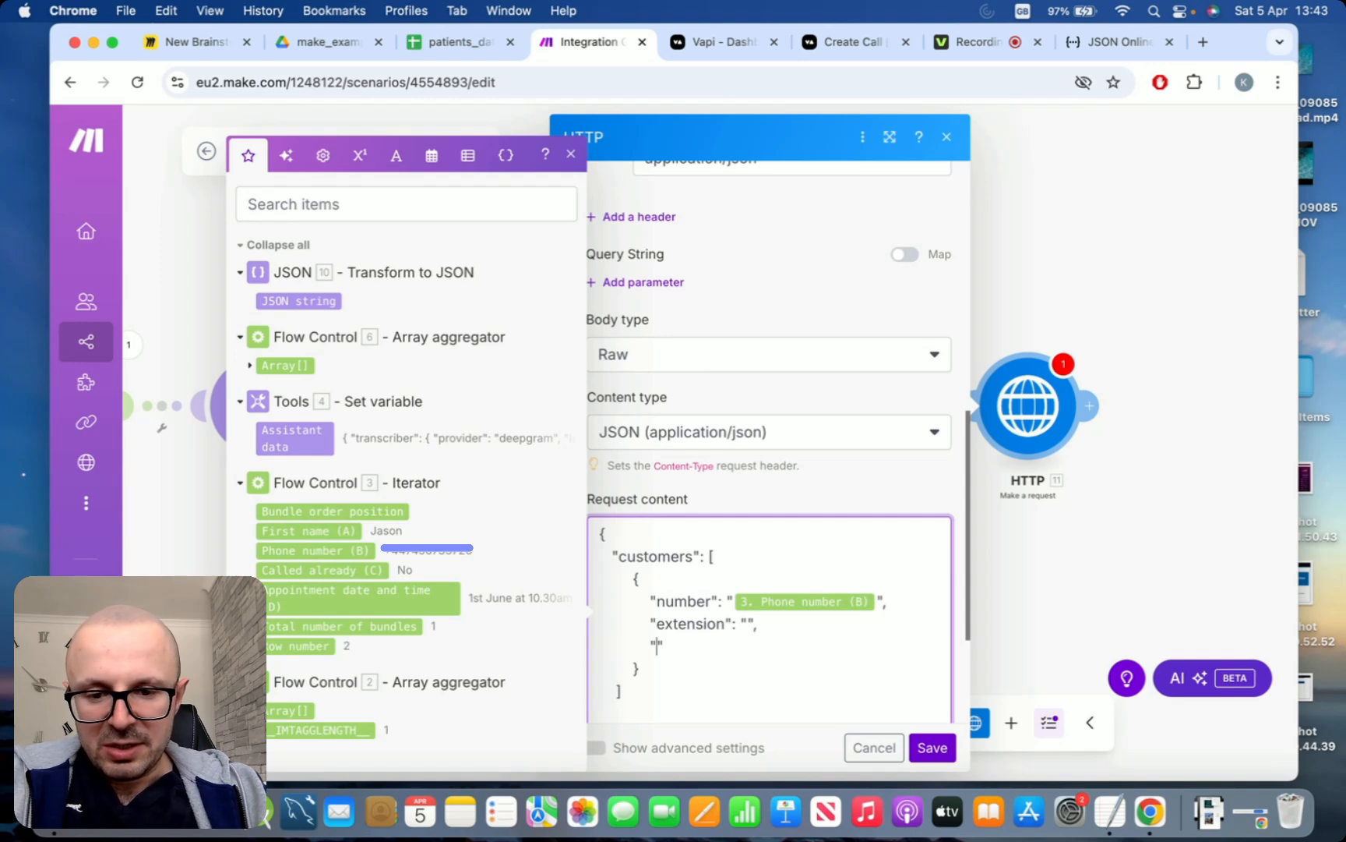
text(name":)
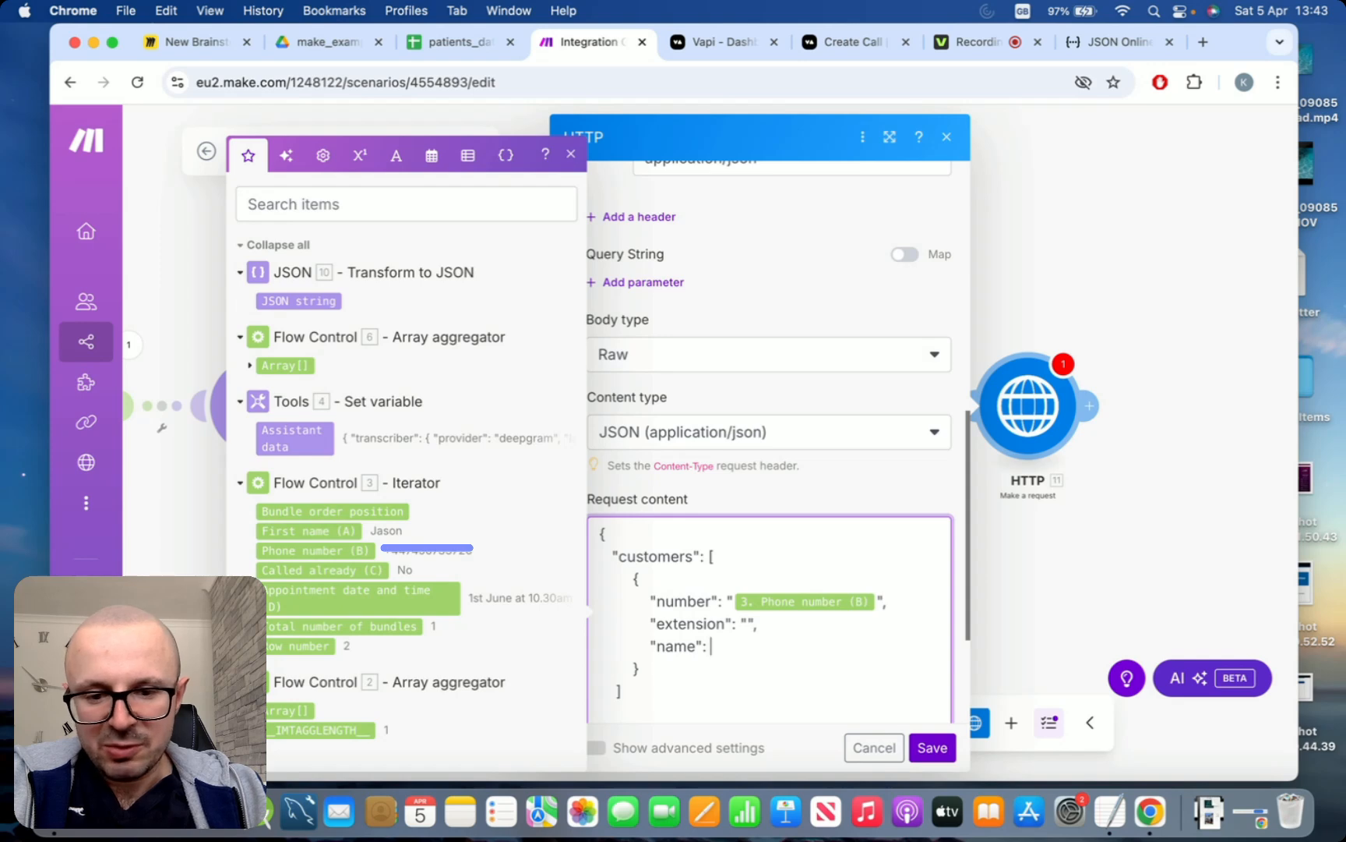
click(305, 533)
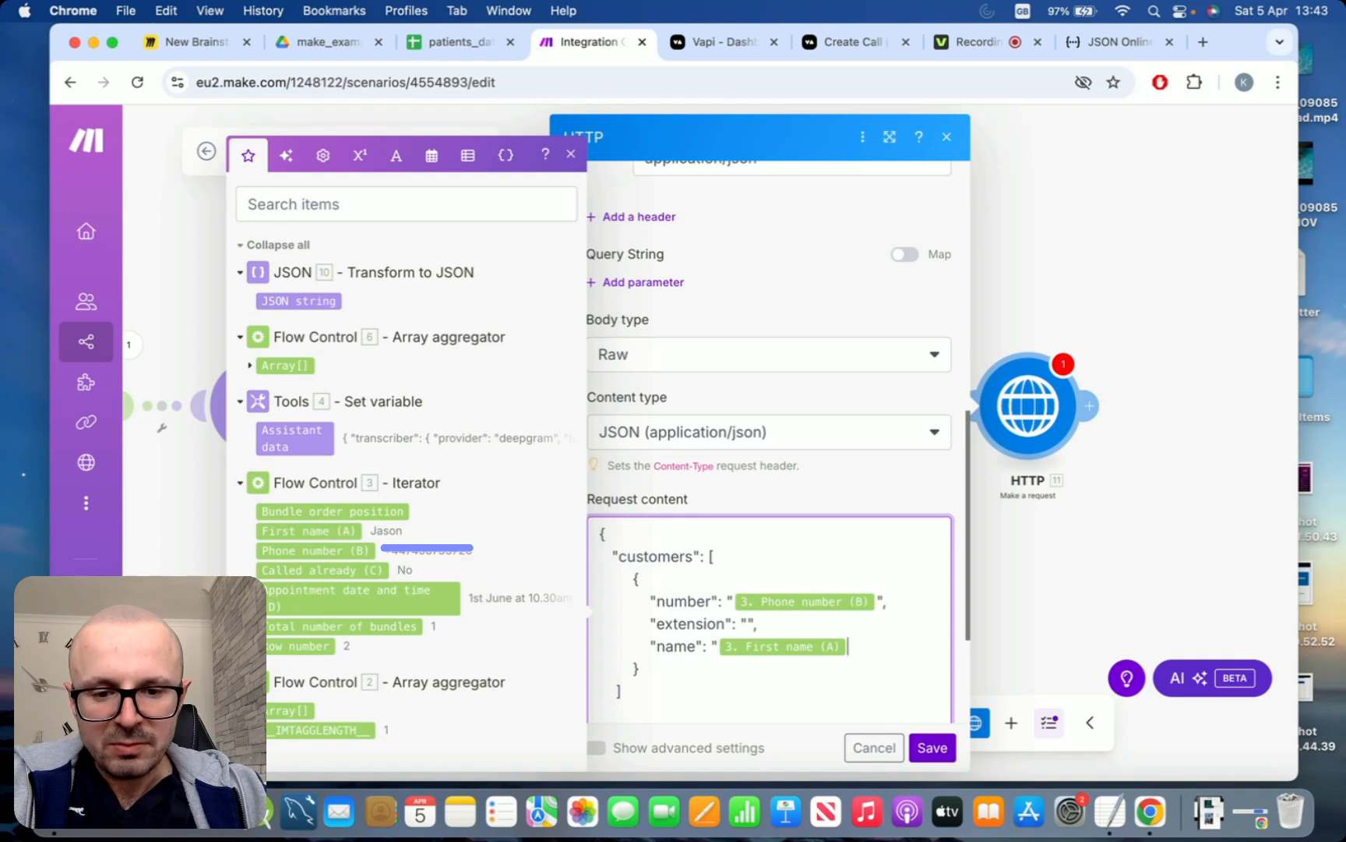
text(")
Add an assistant key below the "customers" array, mapped to the JSON string from Transform to JSON and followed by a comma
scroll(724, 619, down, 2)
click(725, 618)
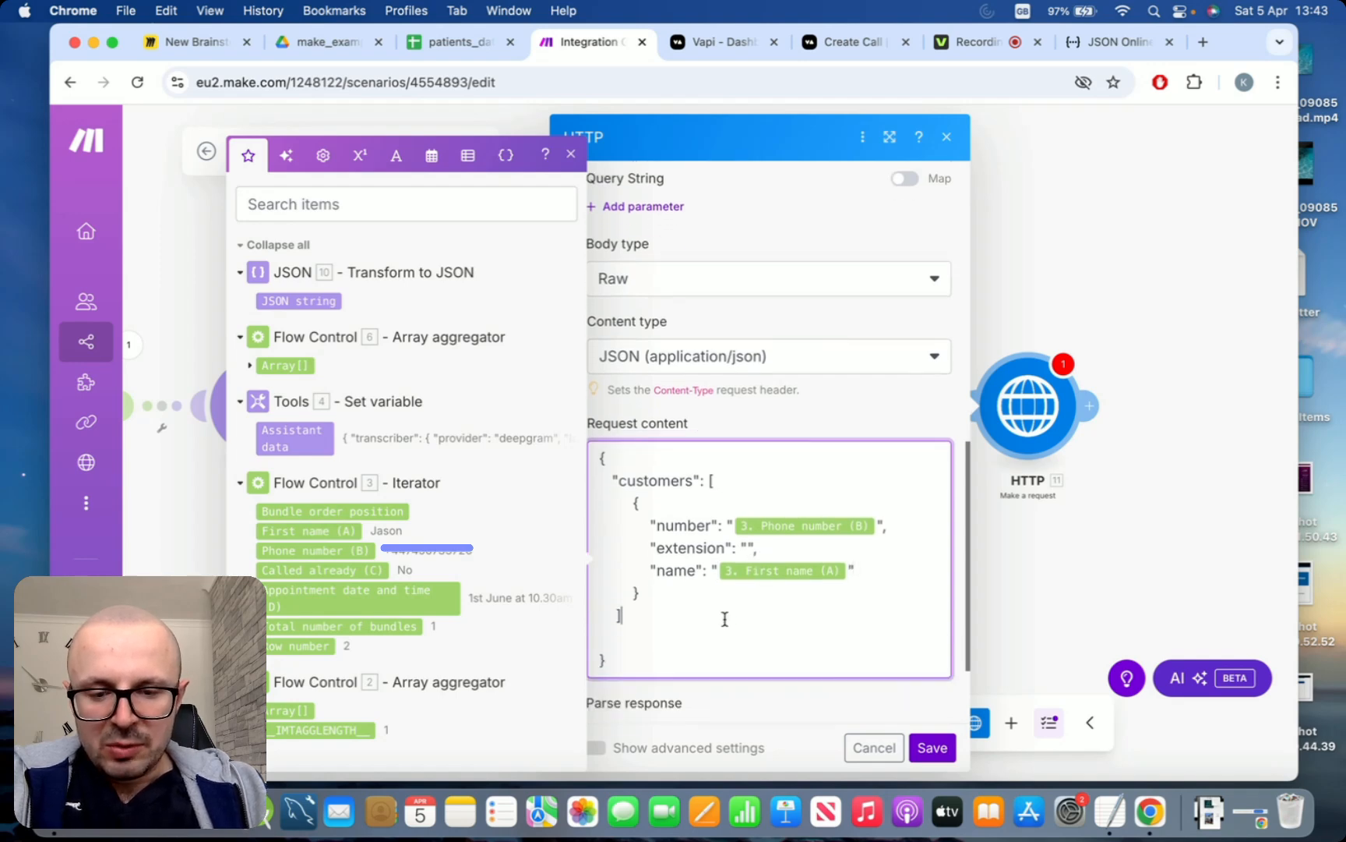
text(,)
key(Return)
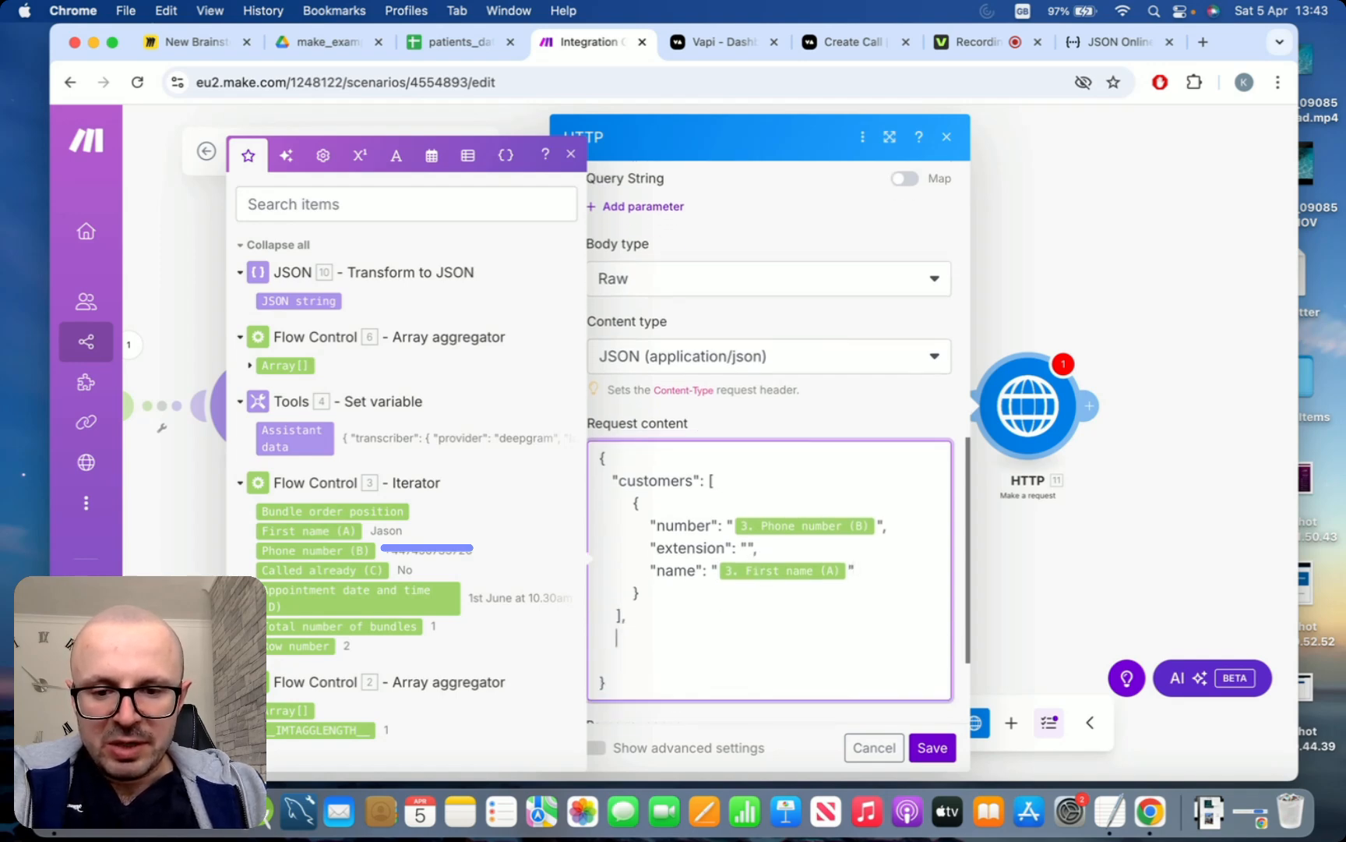
text(a)
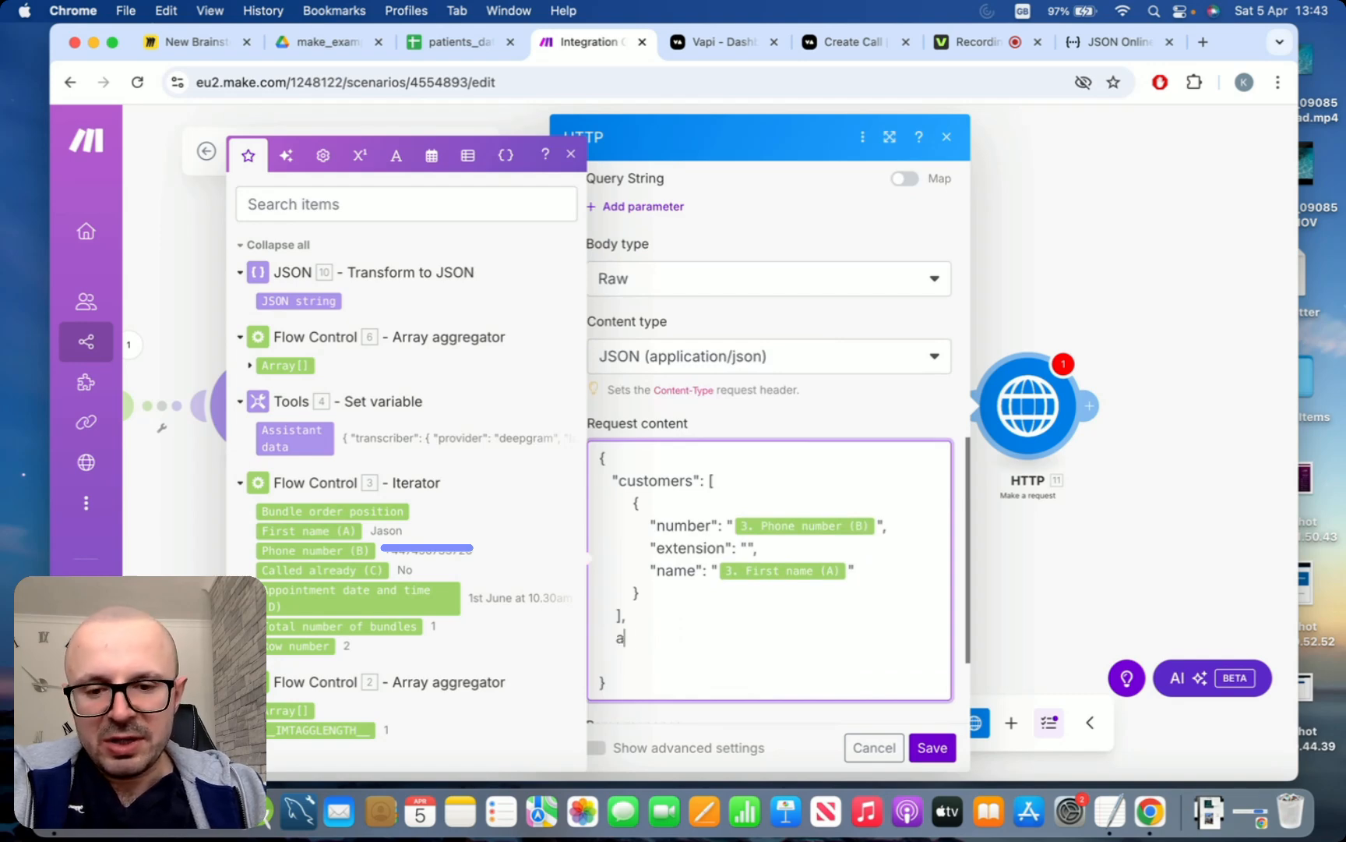
text(ssistant:)
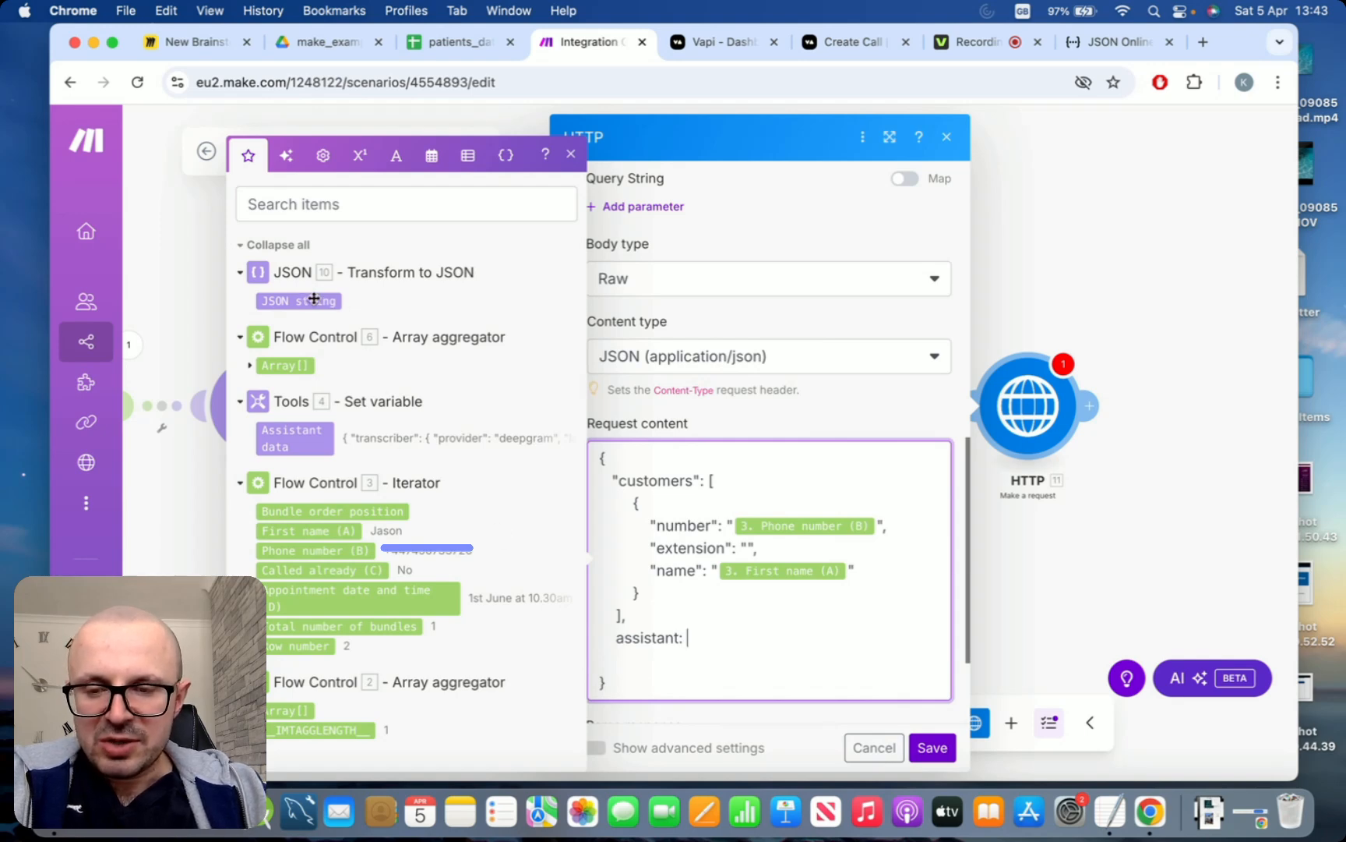
mouse_move(319, 298)
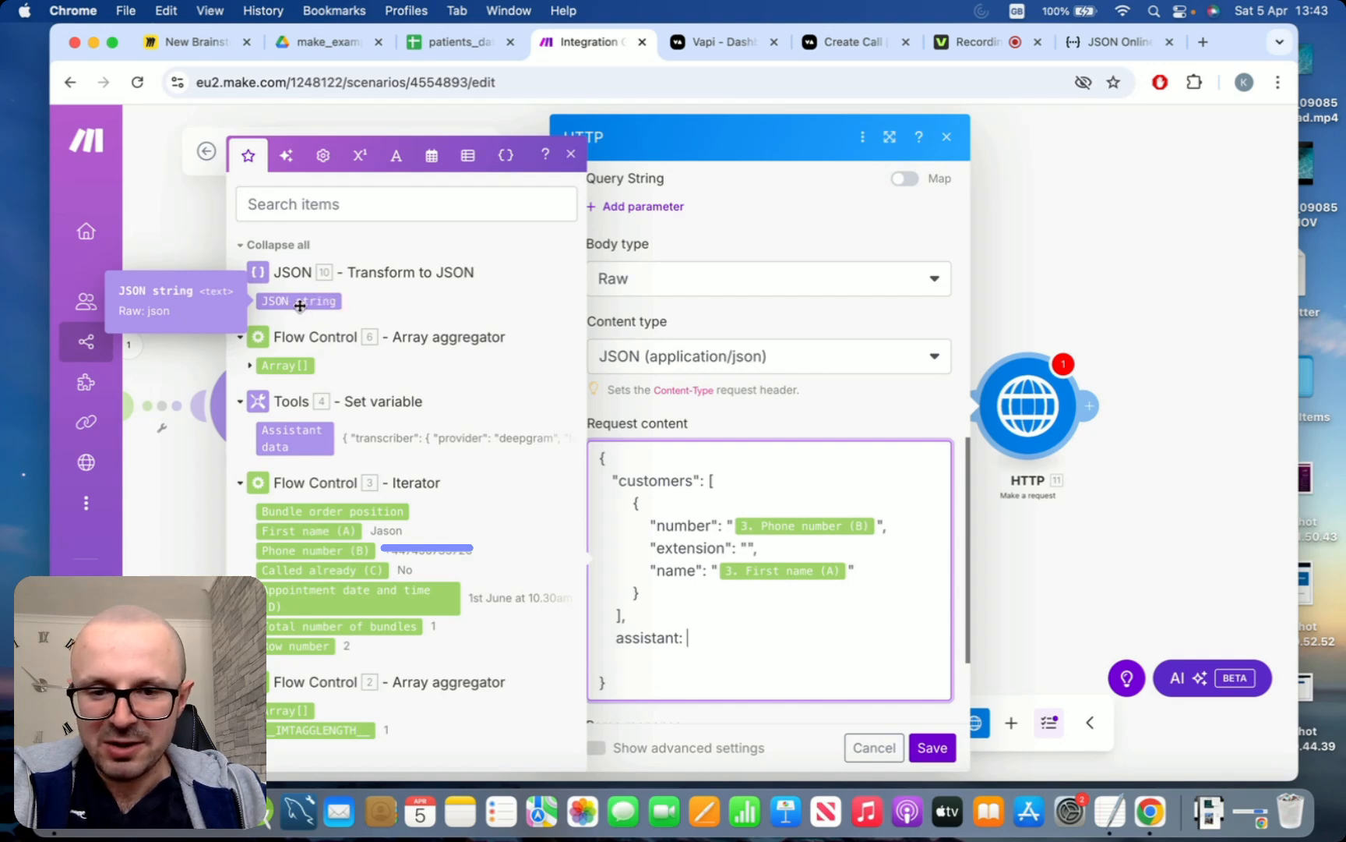
click(301, 303)
text(,)
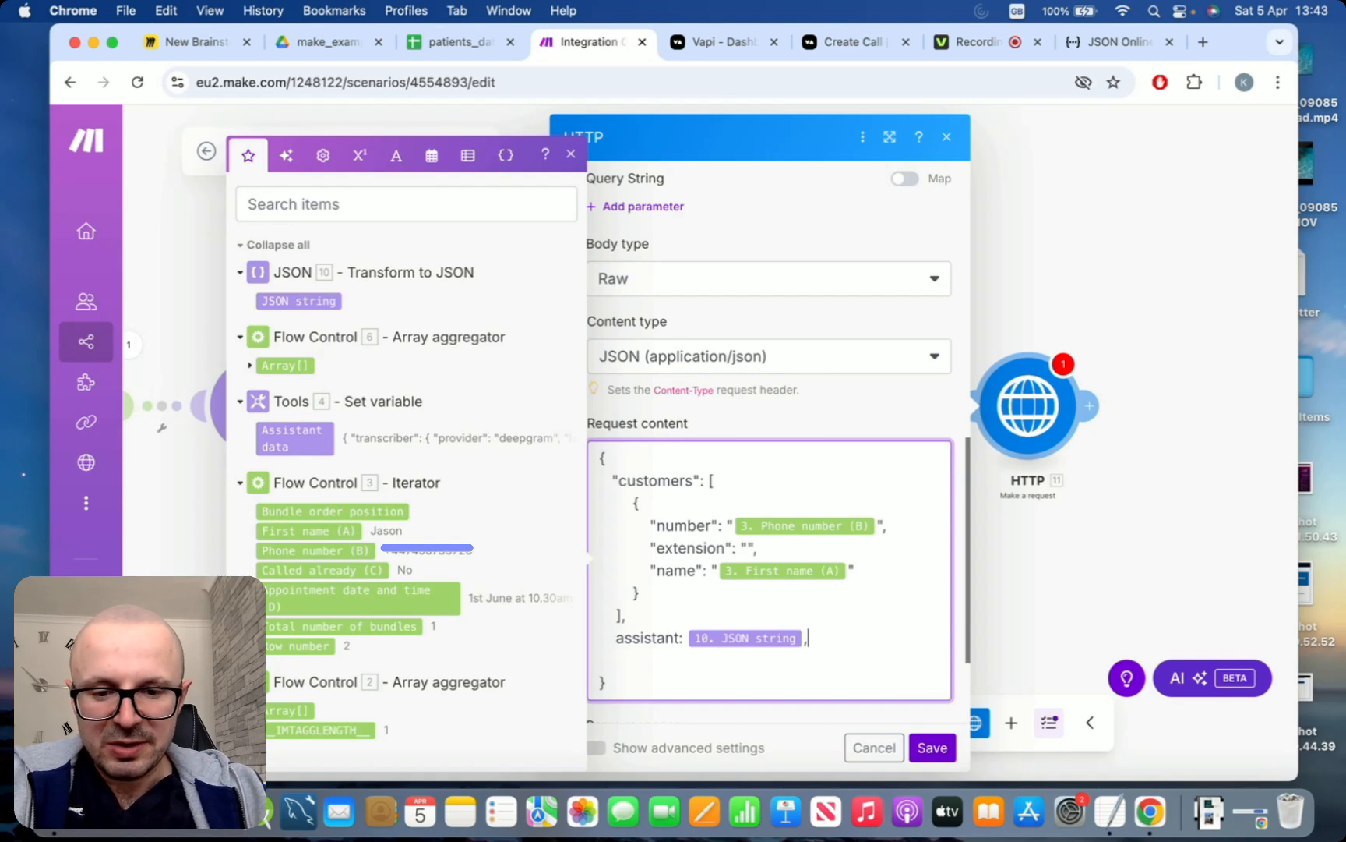
Start a line with empty double quotes below the assistant entry and enclose the assistant key in double quotes
key(Return)
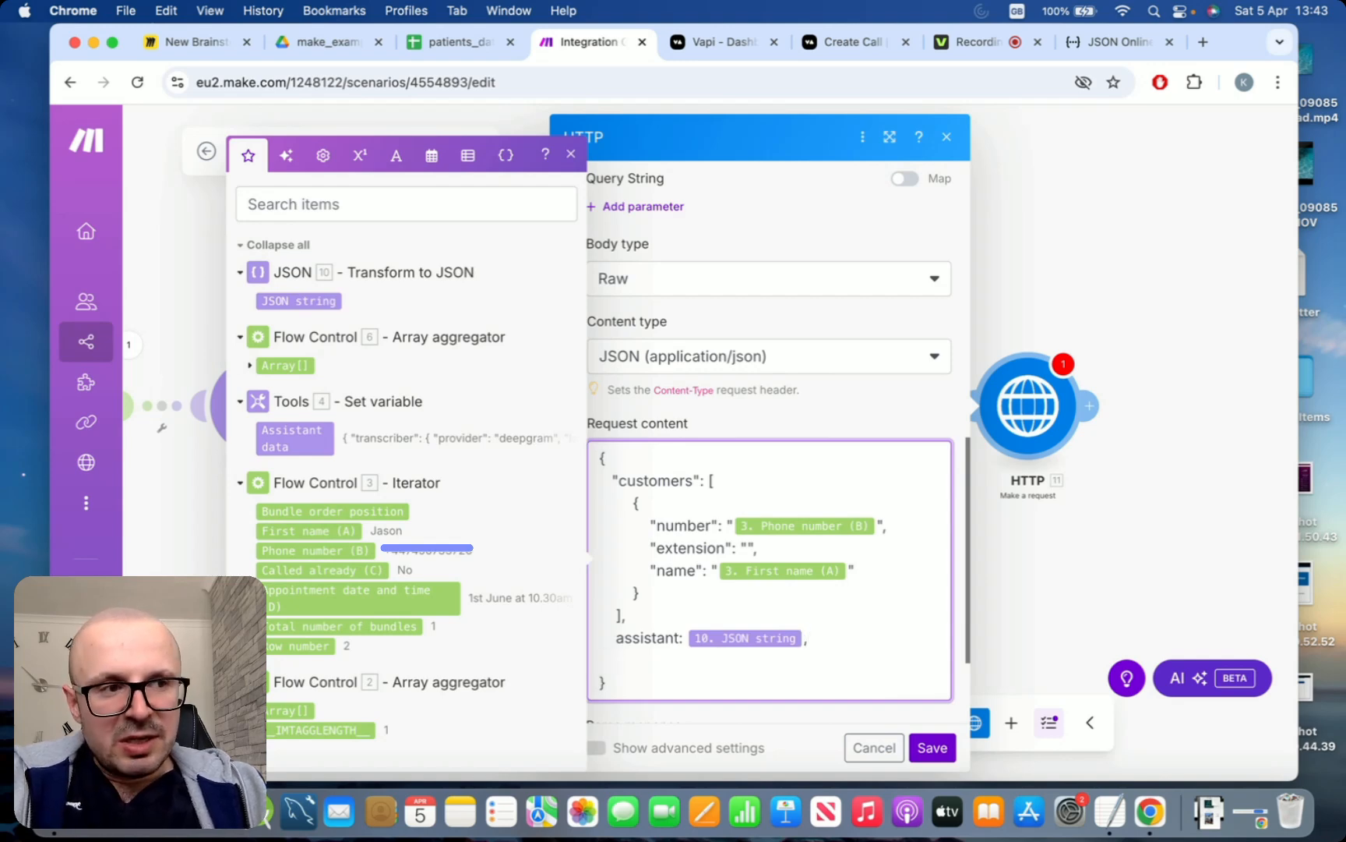
text("")
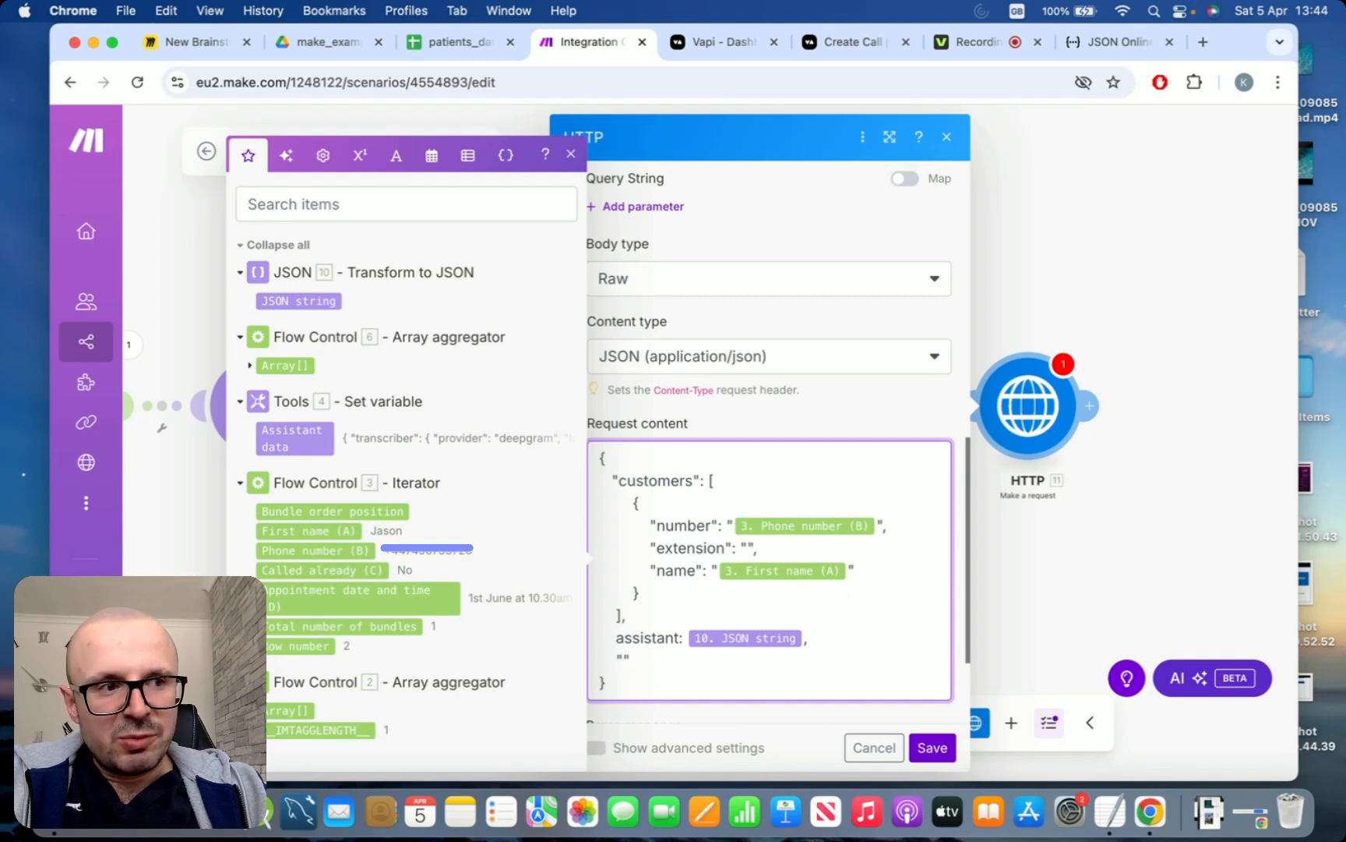
key(Up)
key(Left)
key(Left)
text(")
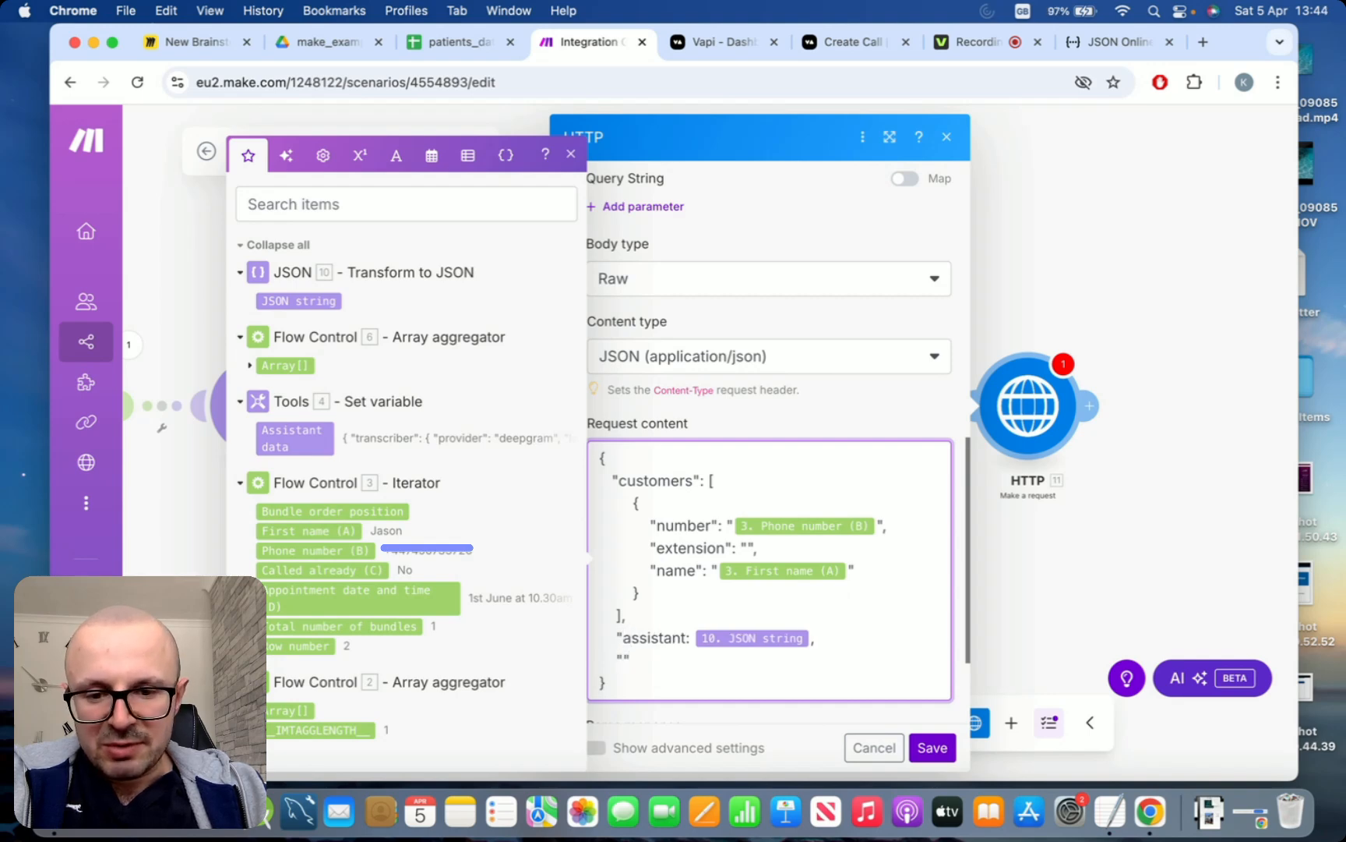
click(689, 638)
text(")
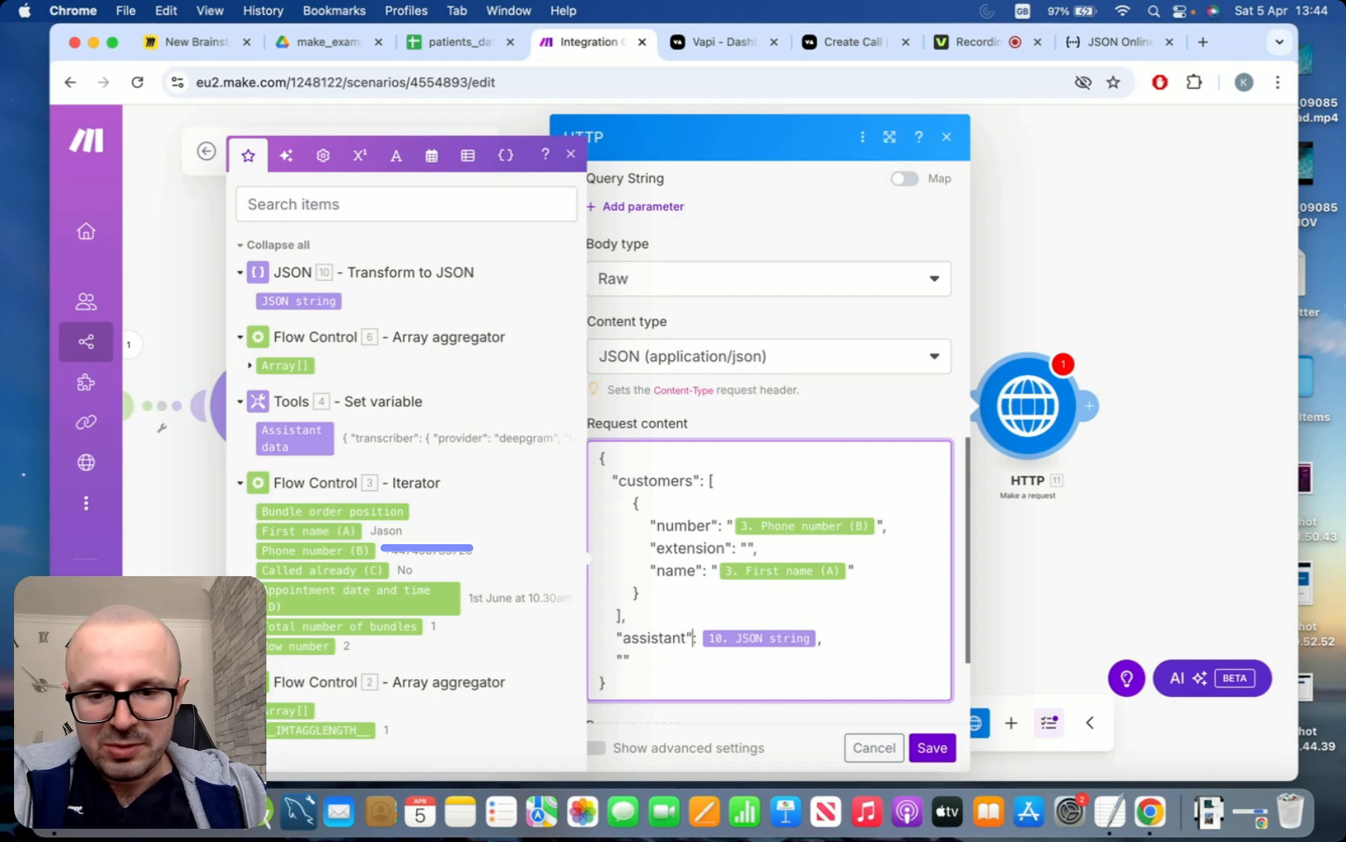
Fill the empty quotes with the key phoneNumberId and give it the placeholder value "abc"
key(Left)
text(phon)
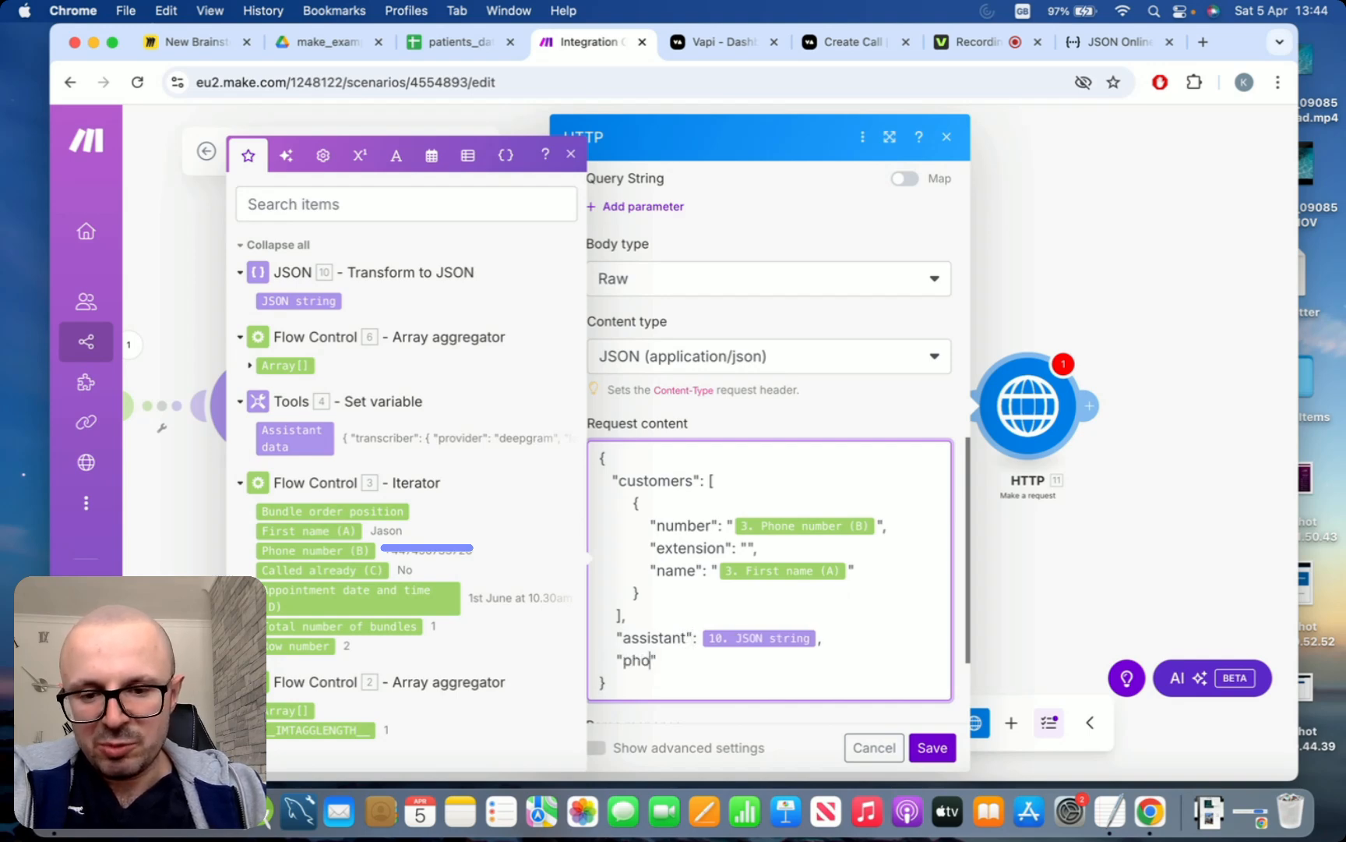
text(eNumberId)
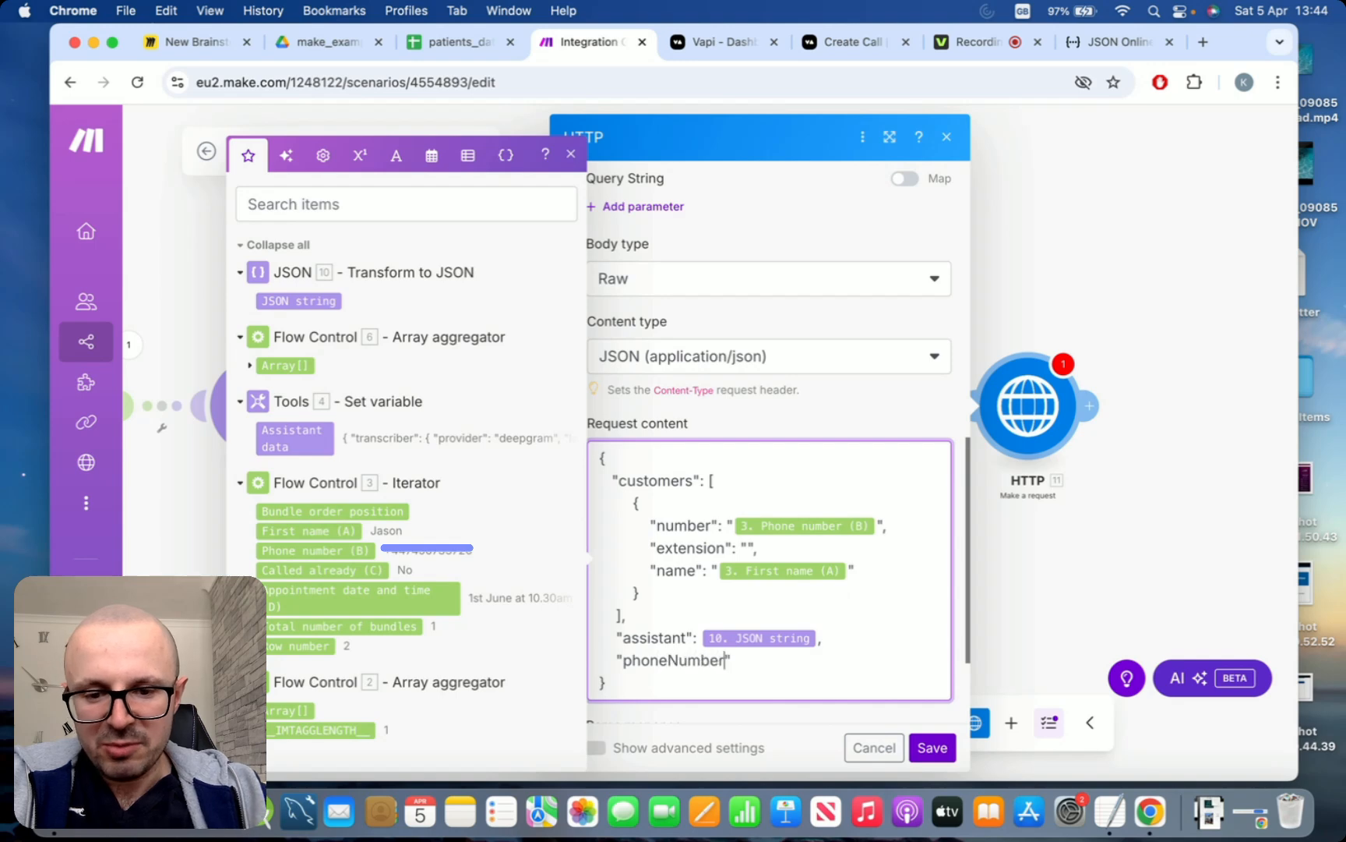
key(Right)
text(: "abc)
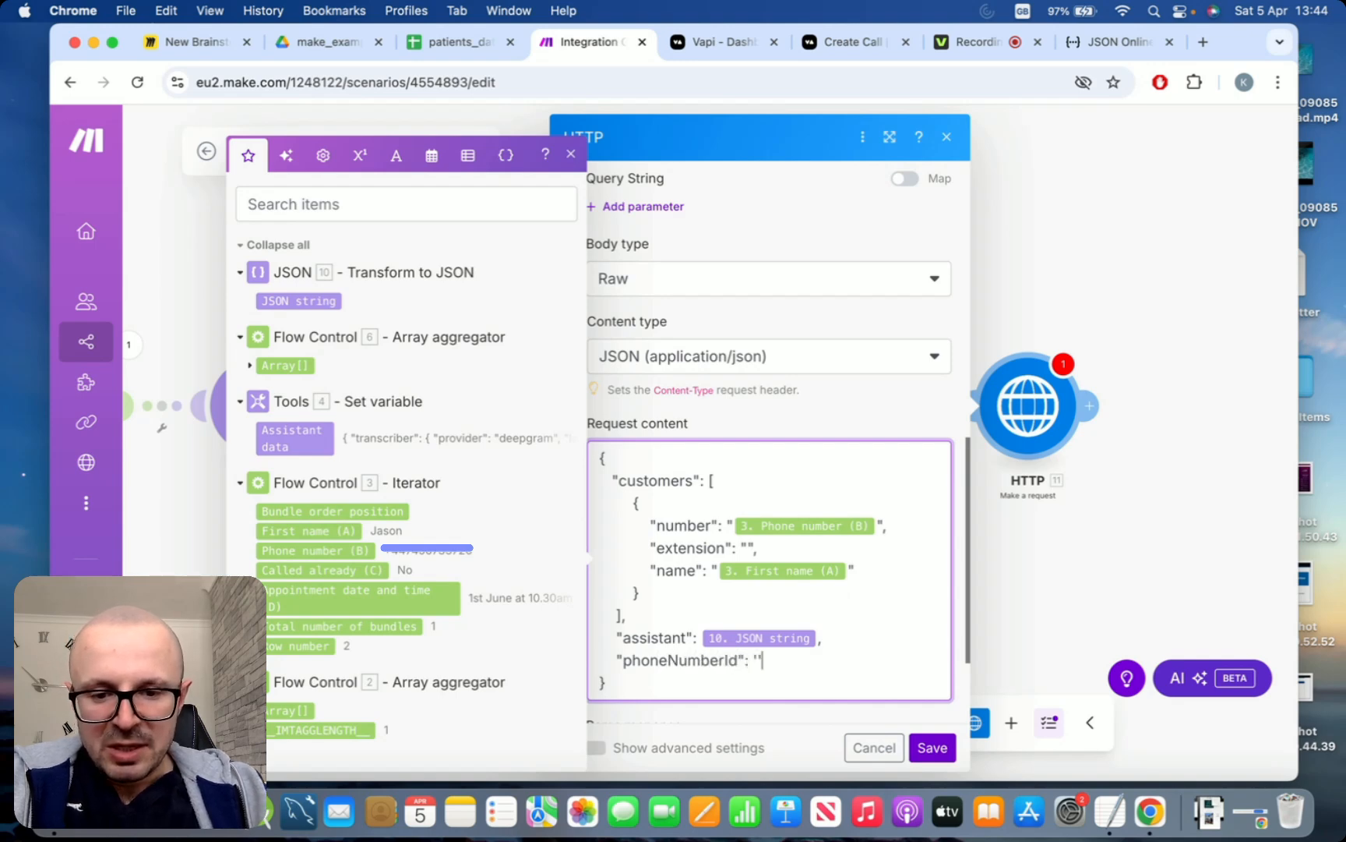
text(")
key(Left)
text(abc)
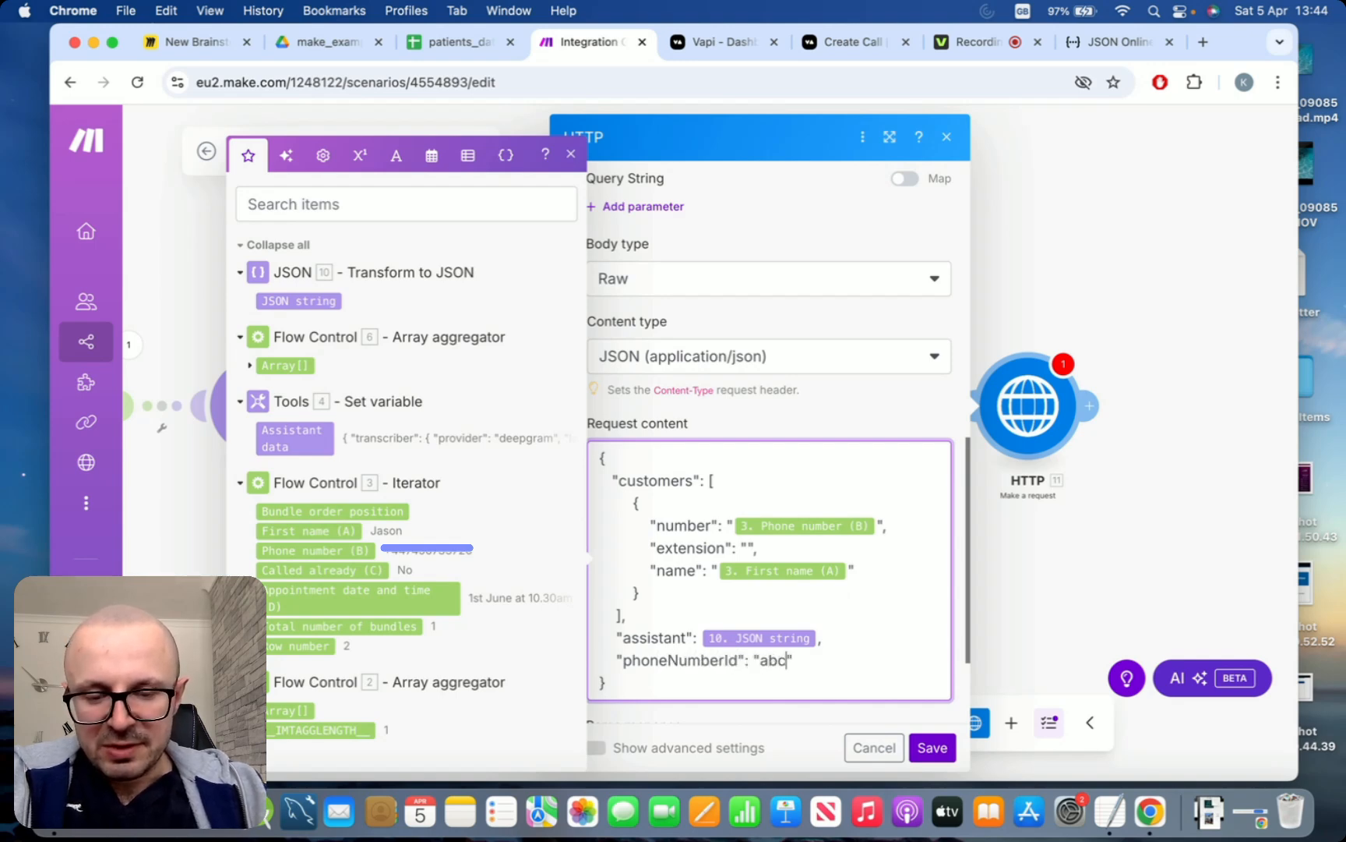
Review the HTTP module's headers and request content, and save the module's settings
click(841, 656)
scroll(841, 655, down, 2)
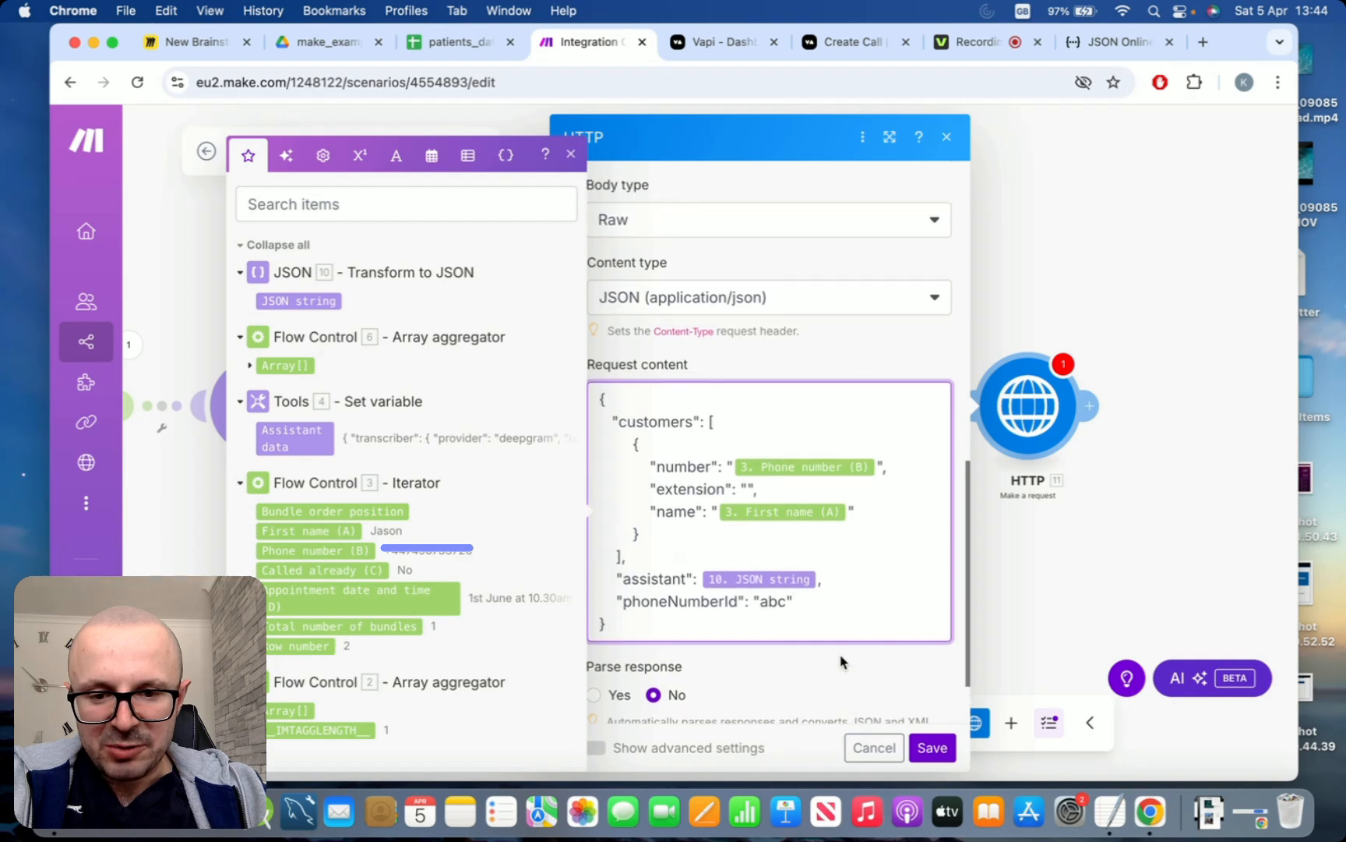
scroll(841, 655, up, 10)
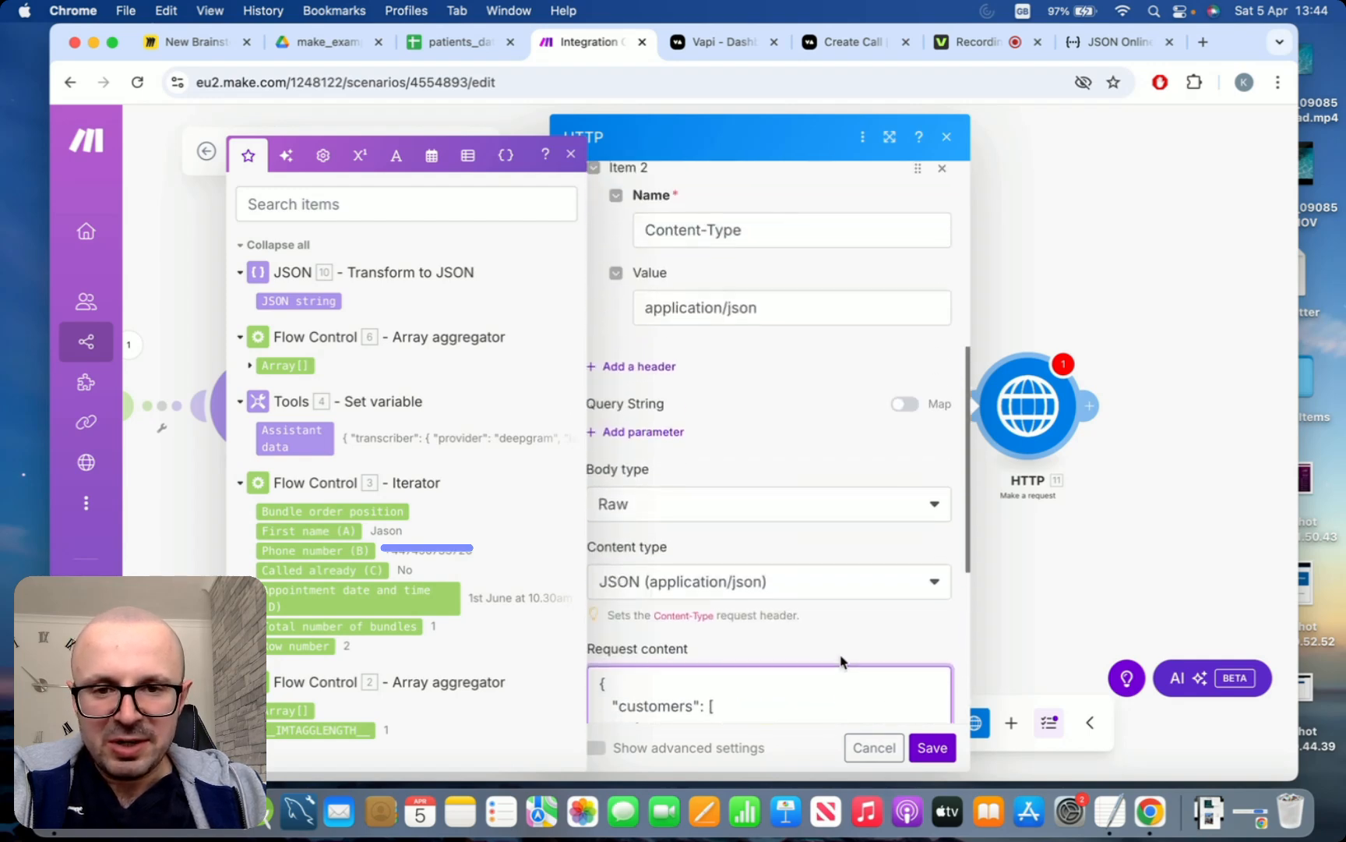
scroll(841, 661, up, 3)
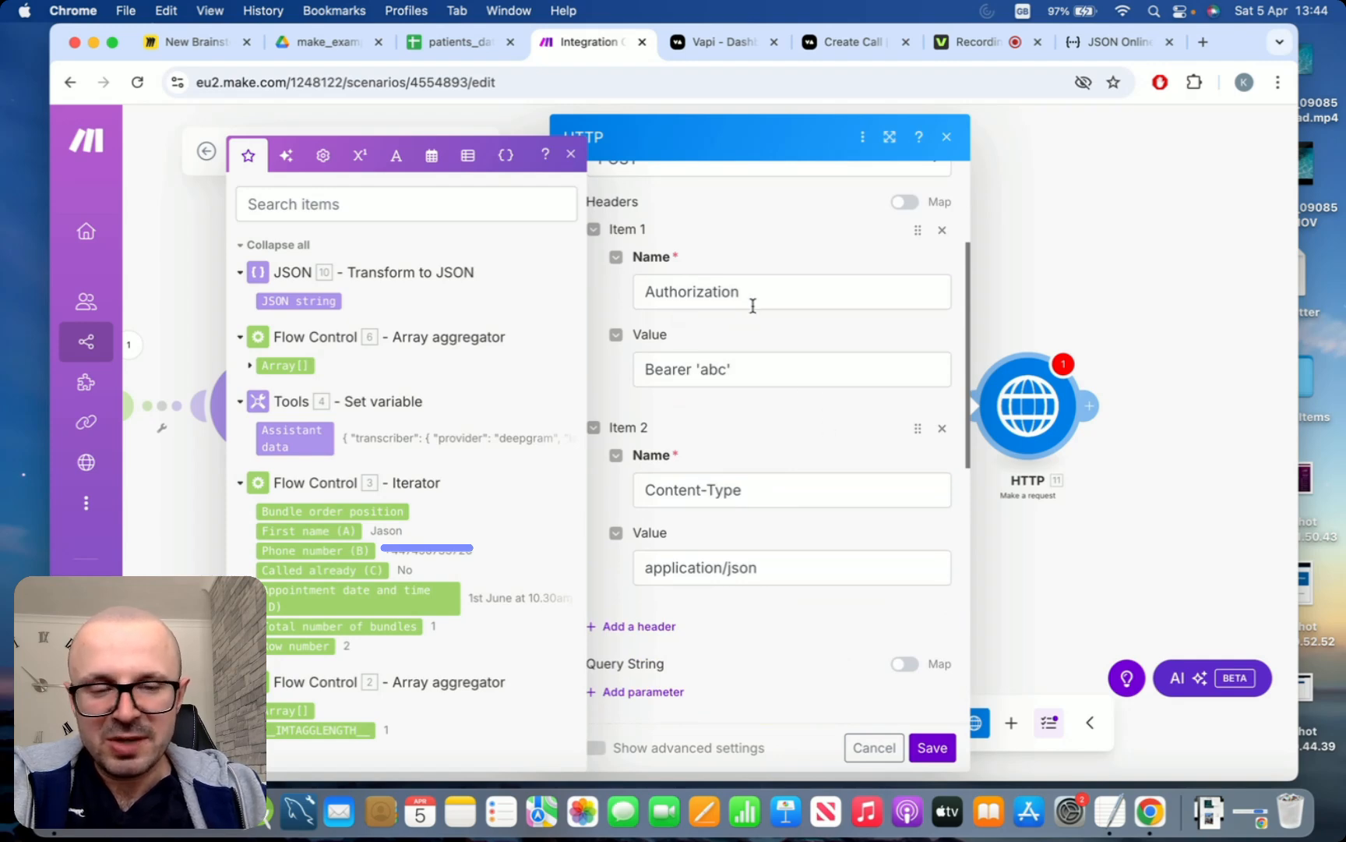
scroll(753, 305, down, 10)
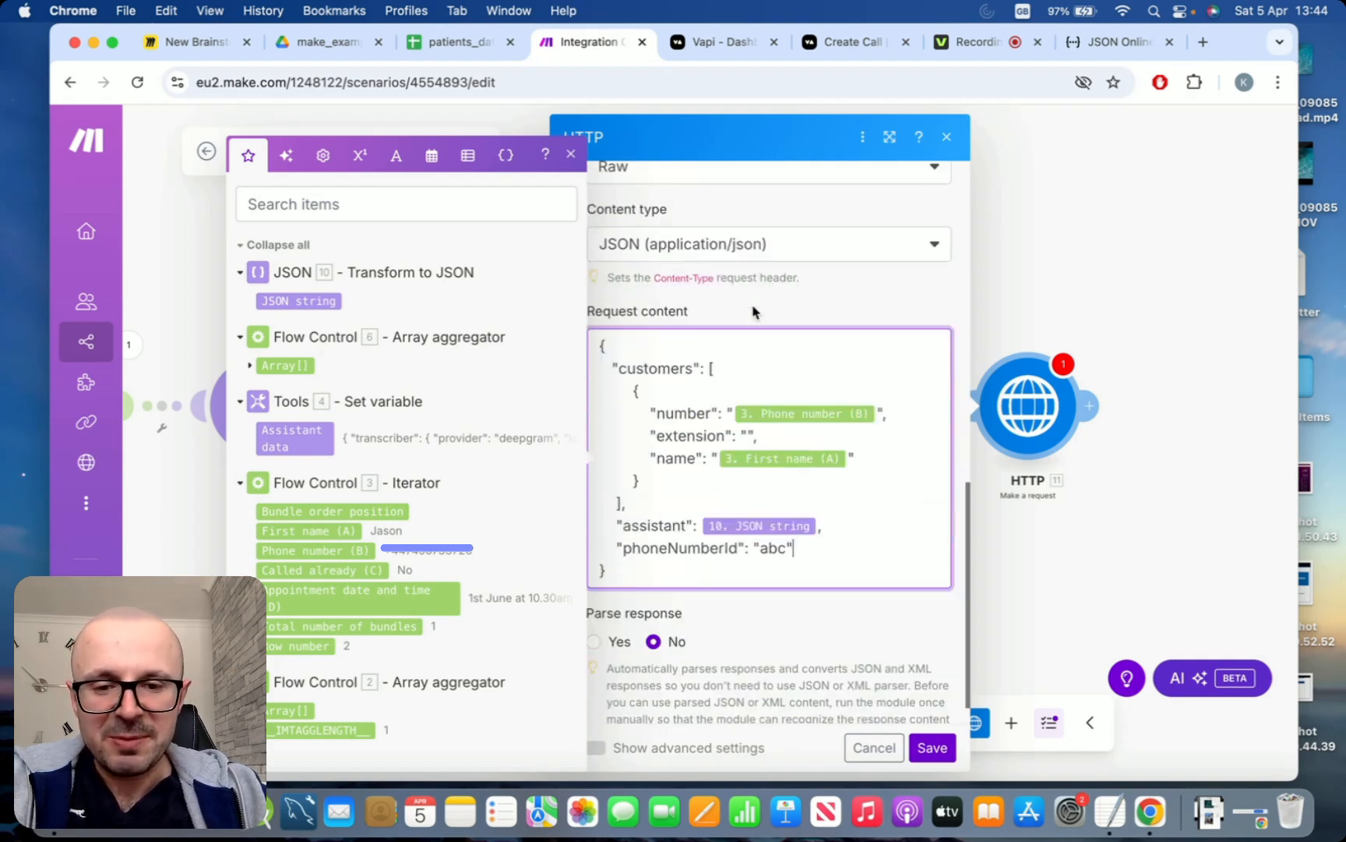
click(570, 153)
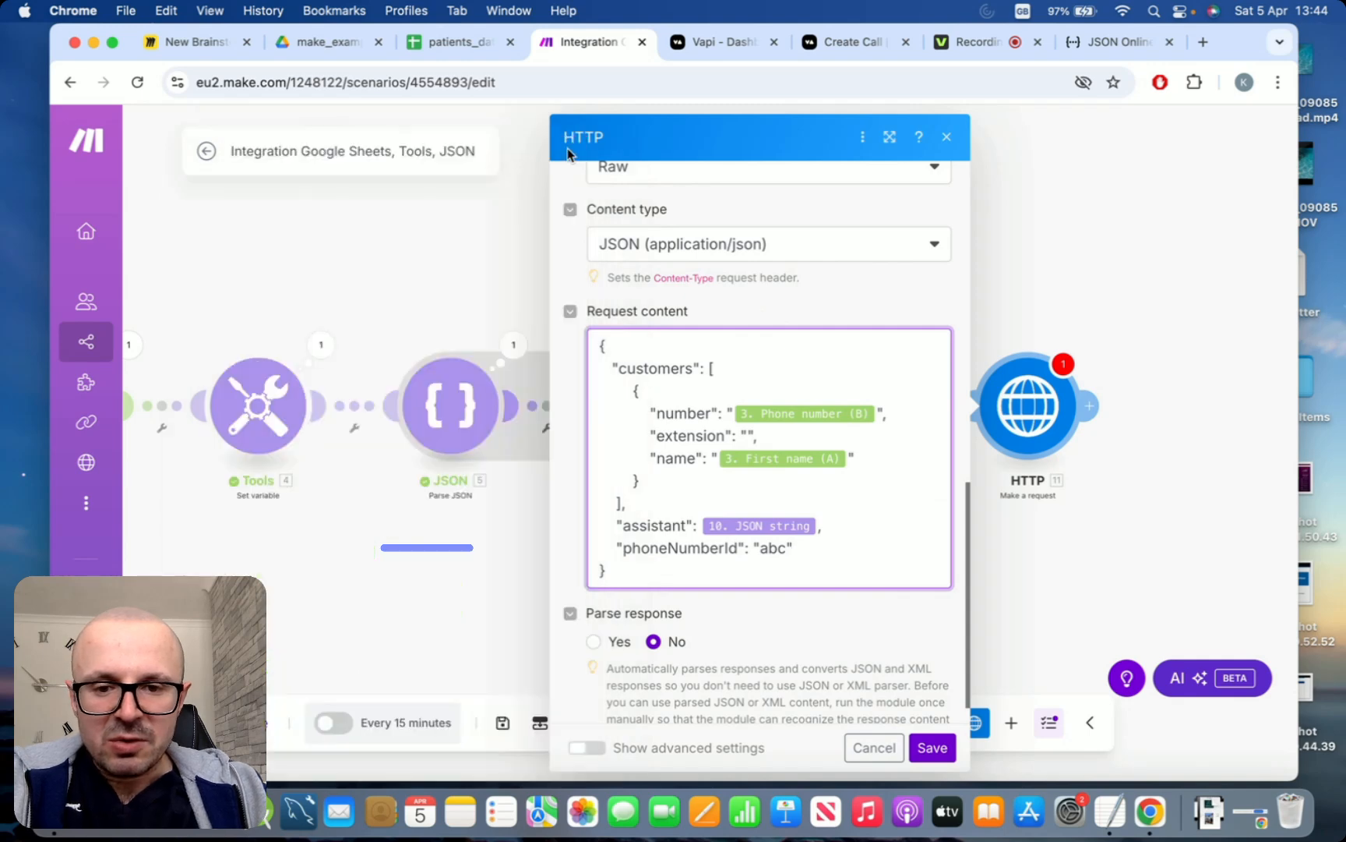
click(932, 747)
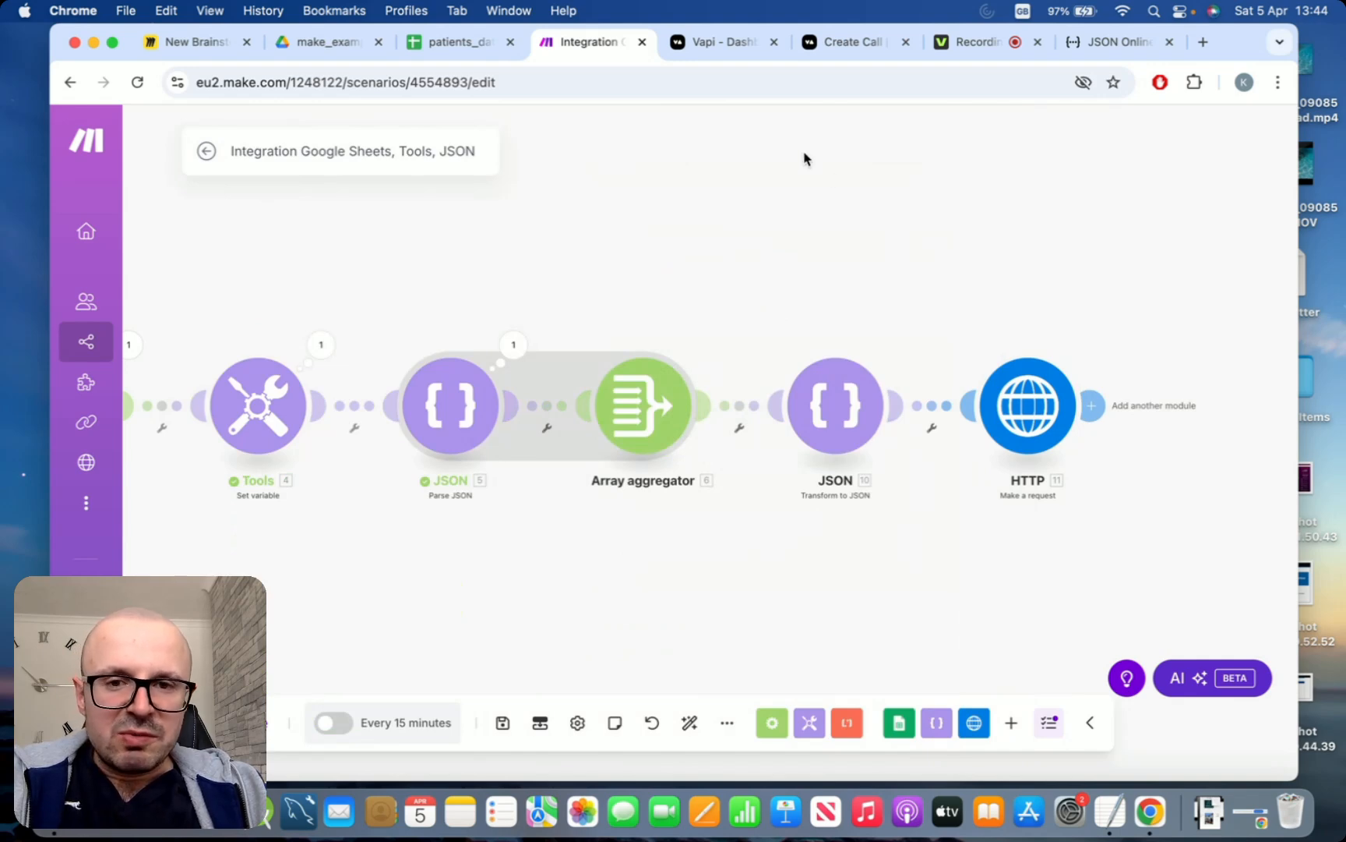
Switch to the Vapi dashboard and copy the ID of the Weather Assistant phone number
click(709, 56)
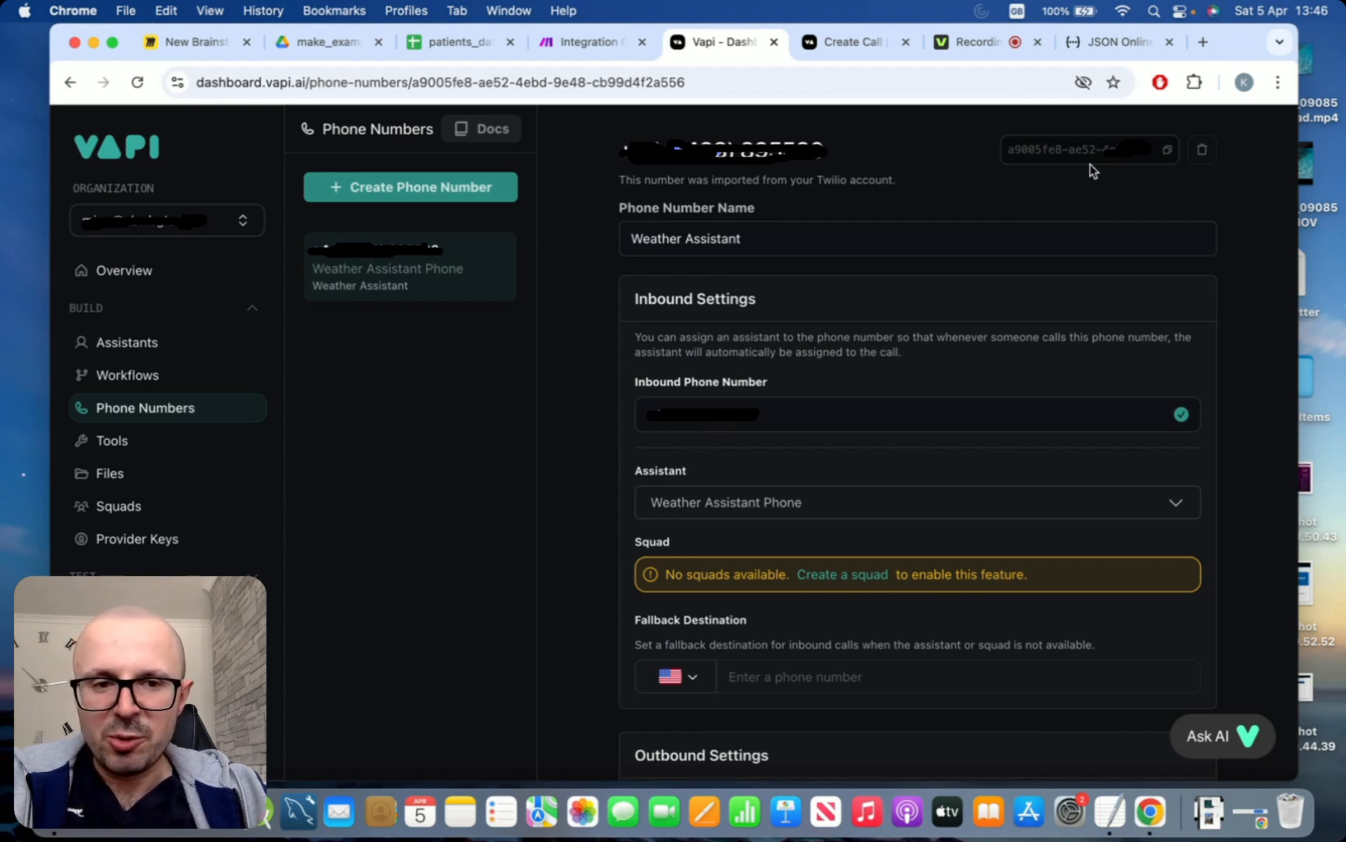
click(1168, 154)
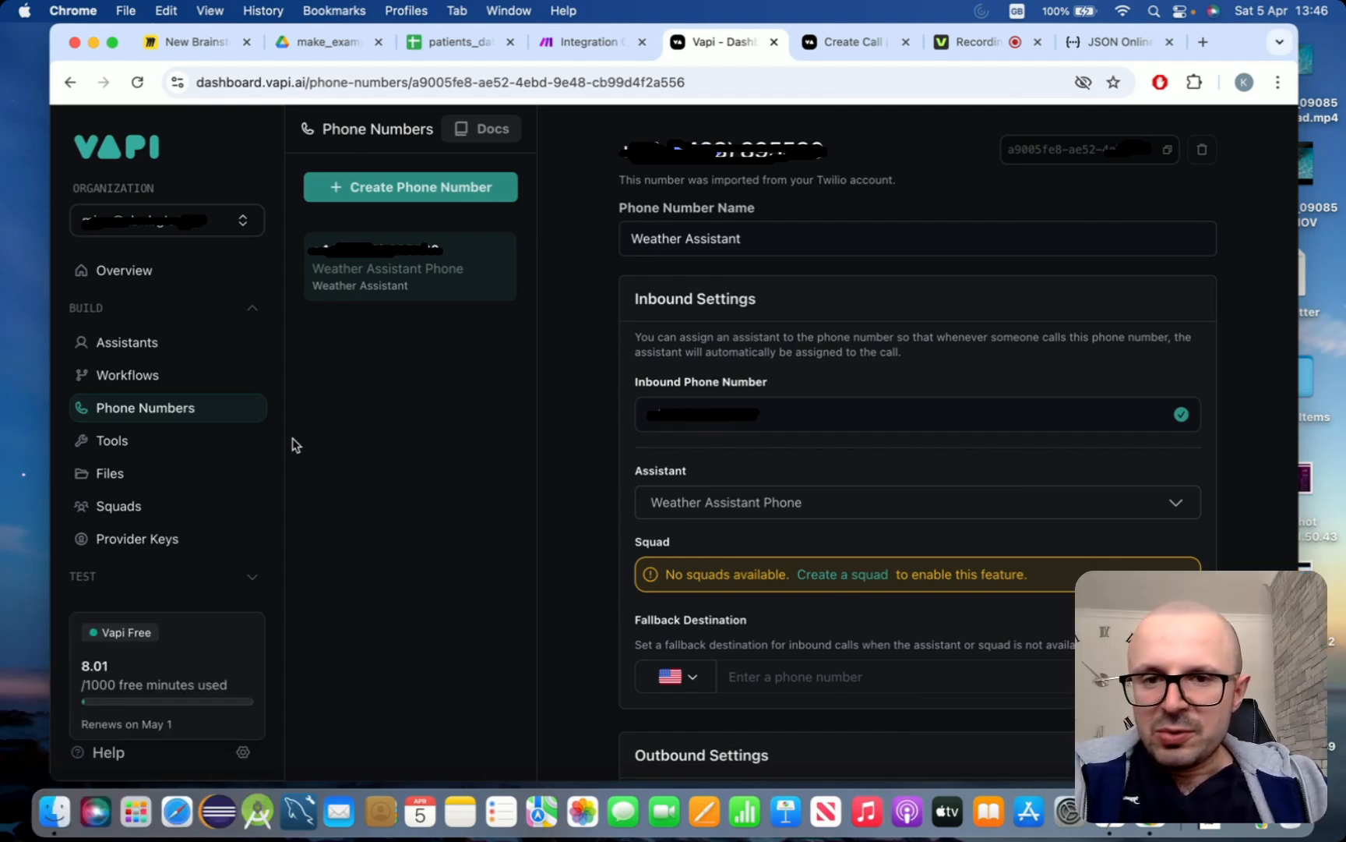
Open the API keys page in the Vapi organization settings
scroll(241, 415, down, 4)
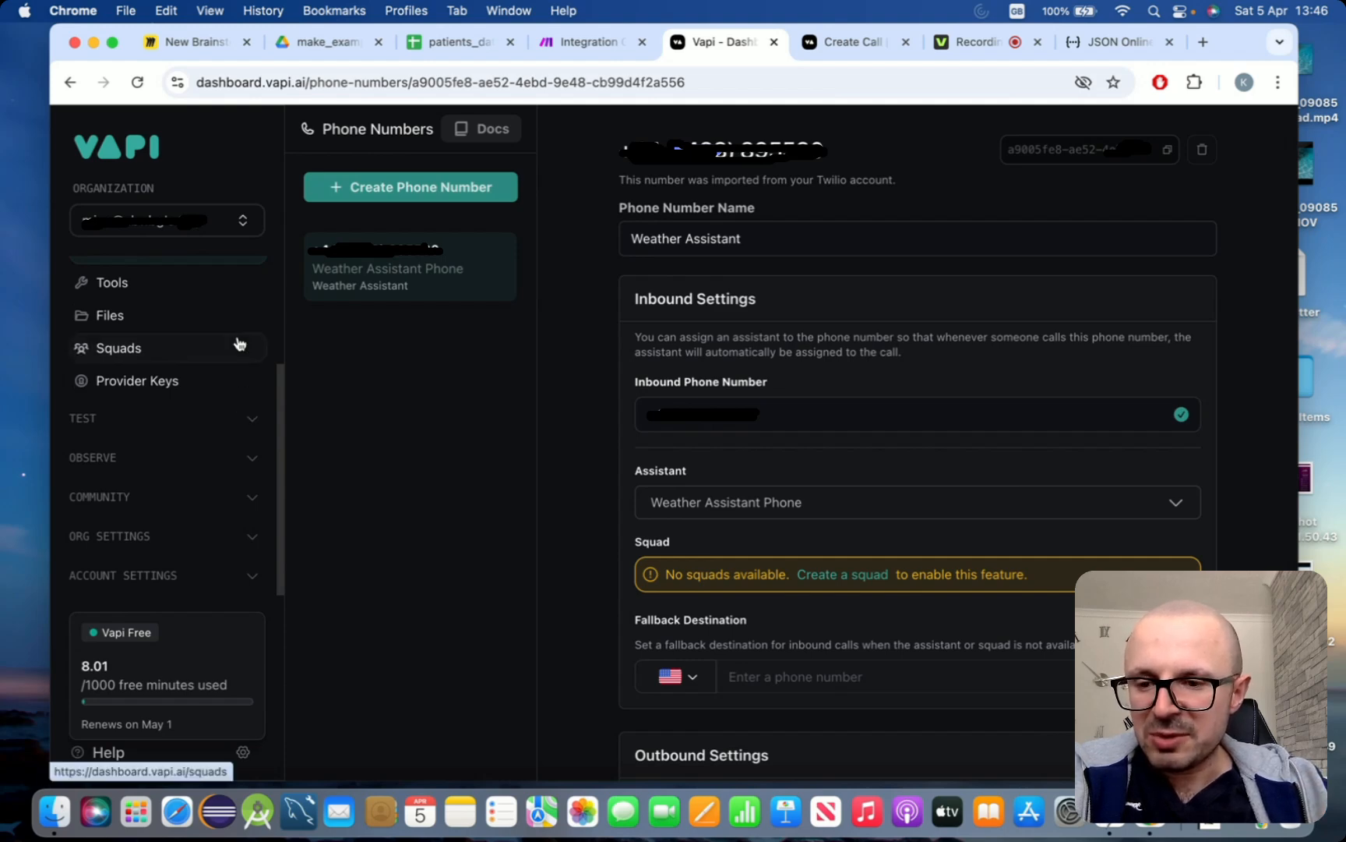
click(257, 535)
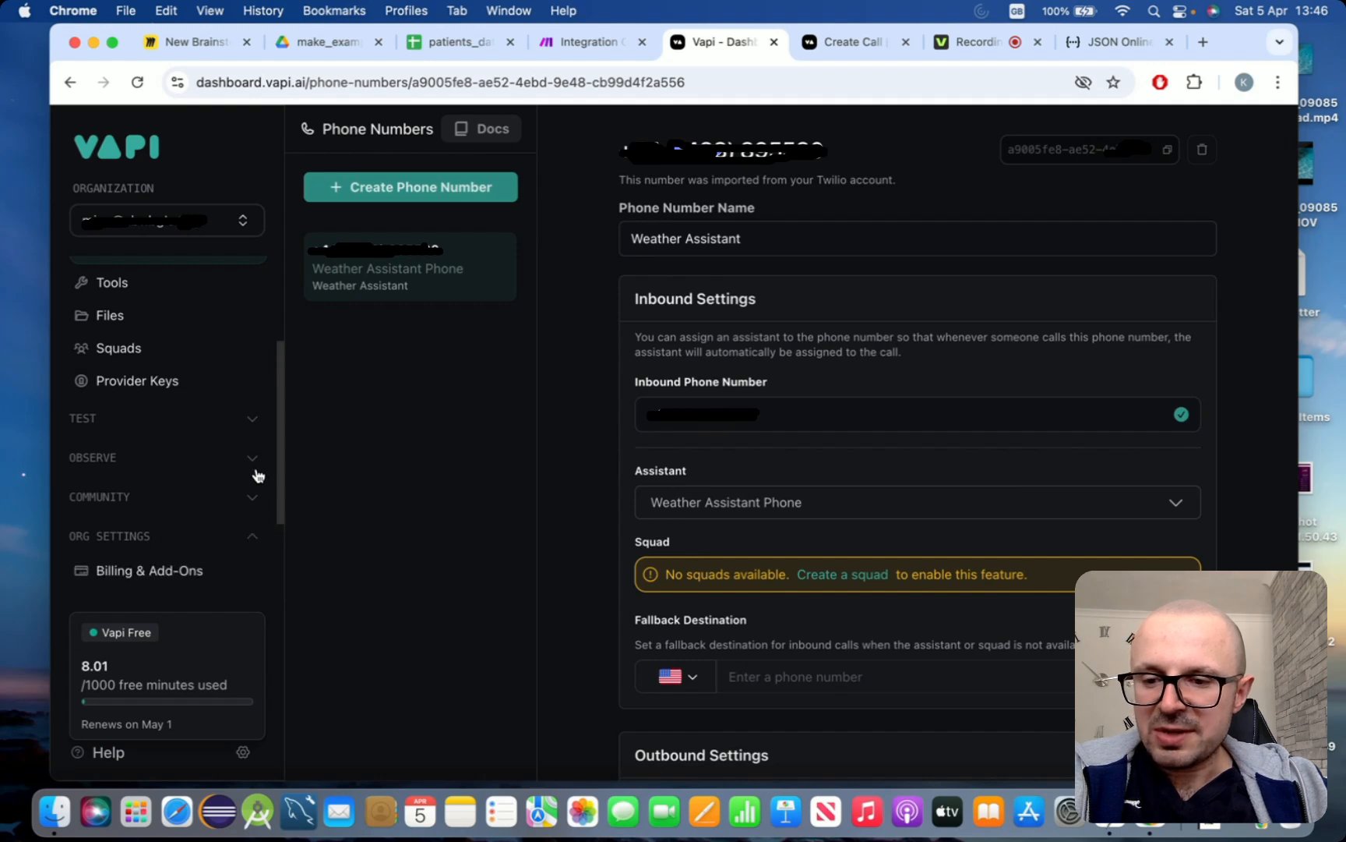
scroll(257, 475, down, 3)
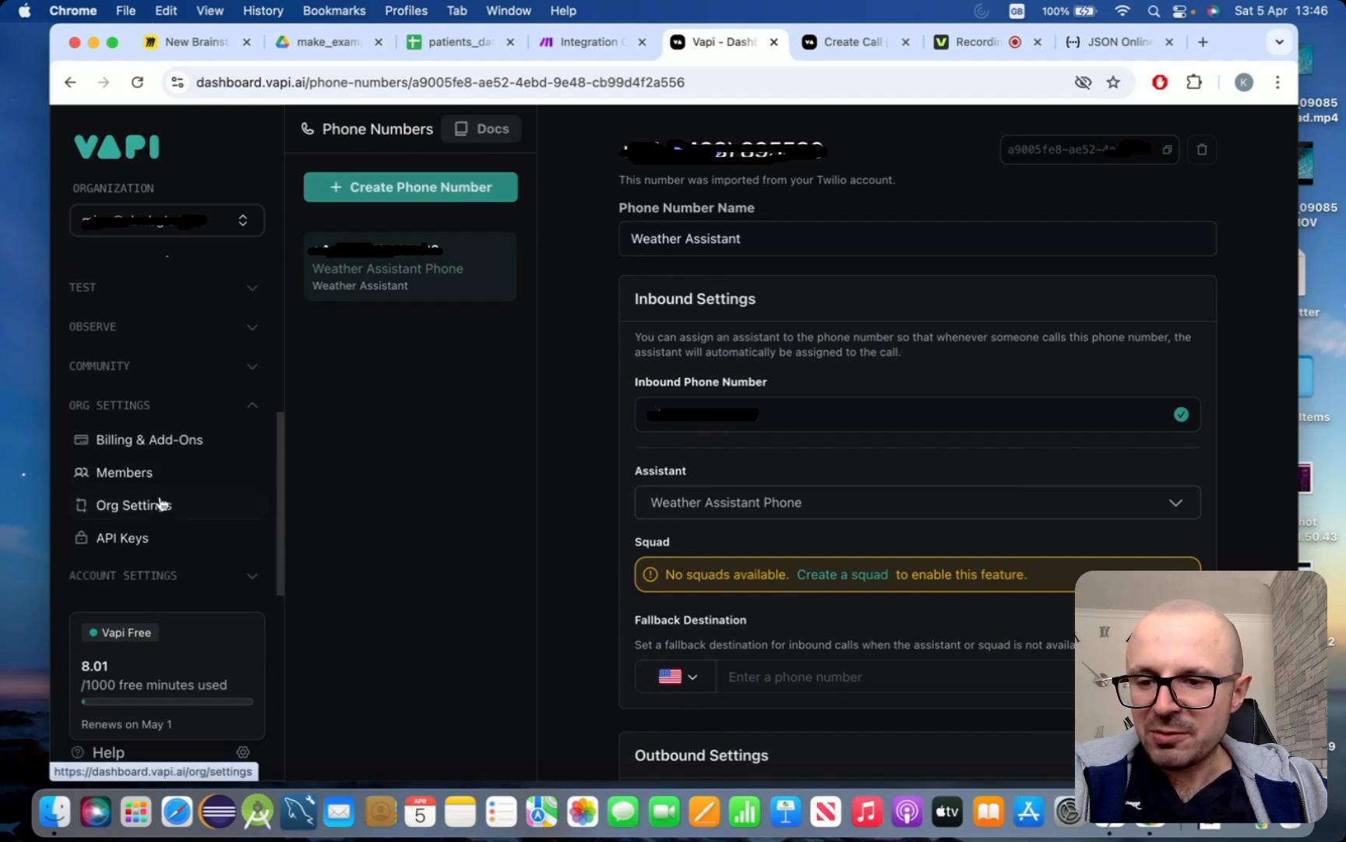
click(146, 539)
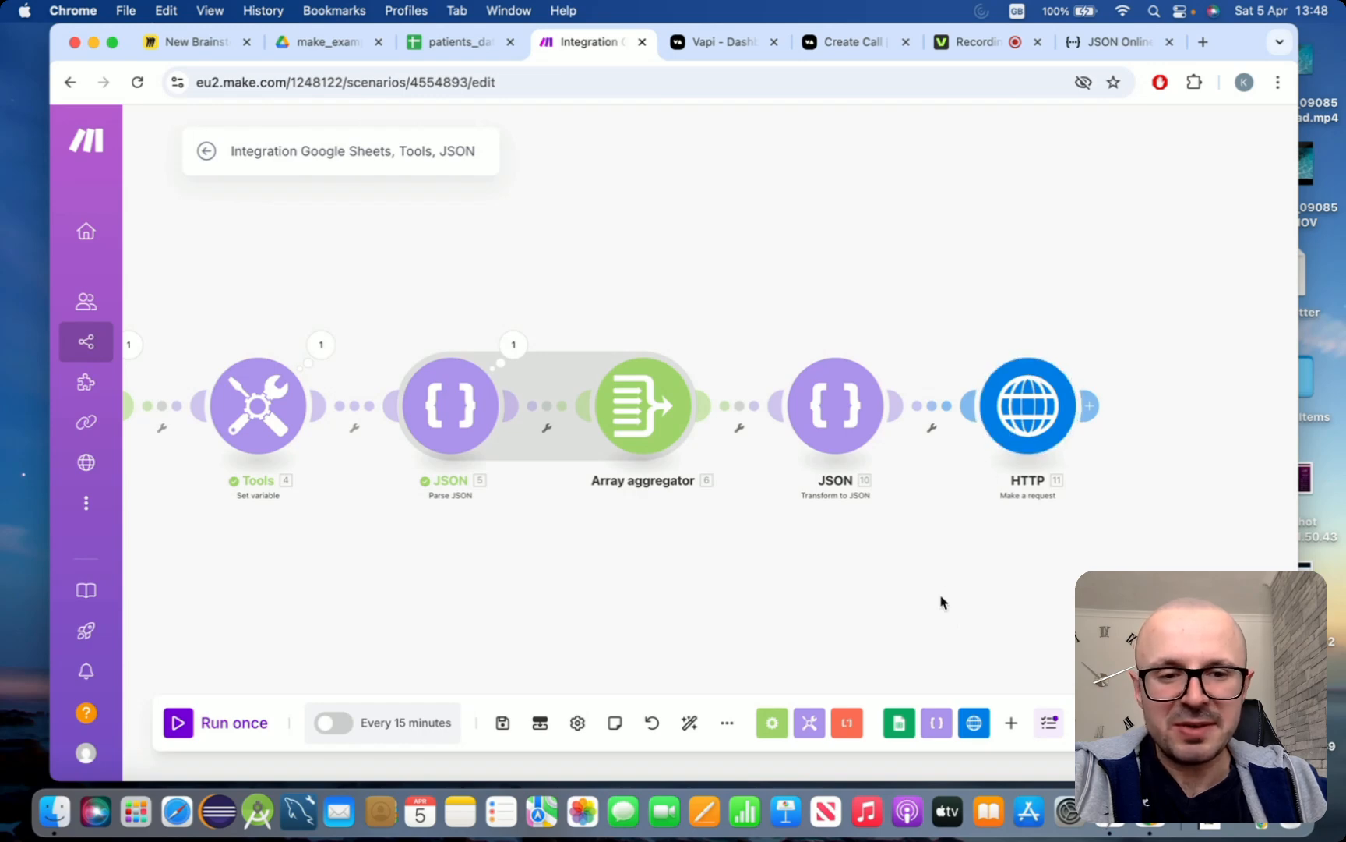
Add a Google Sheets "Update a Row" module after the HTTP module
click(1090, 406)
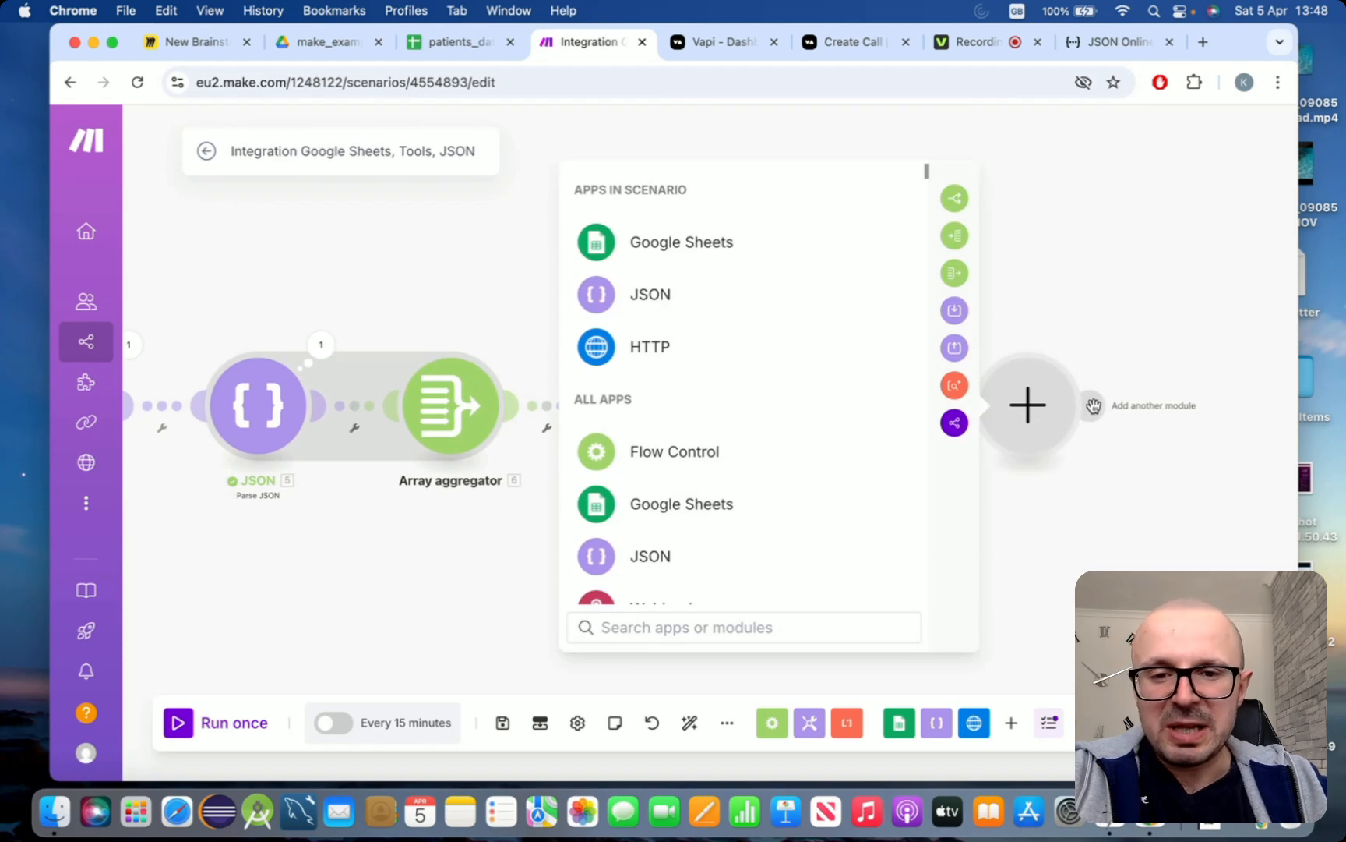
click(709, 505)
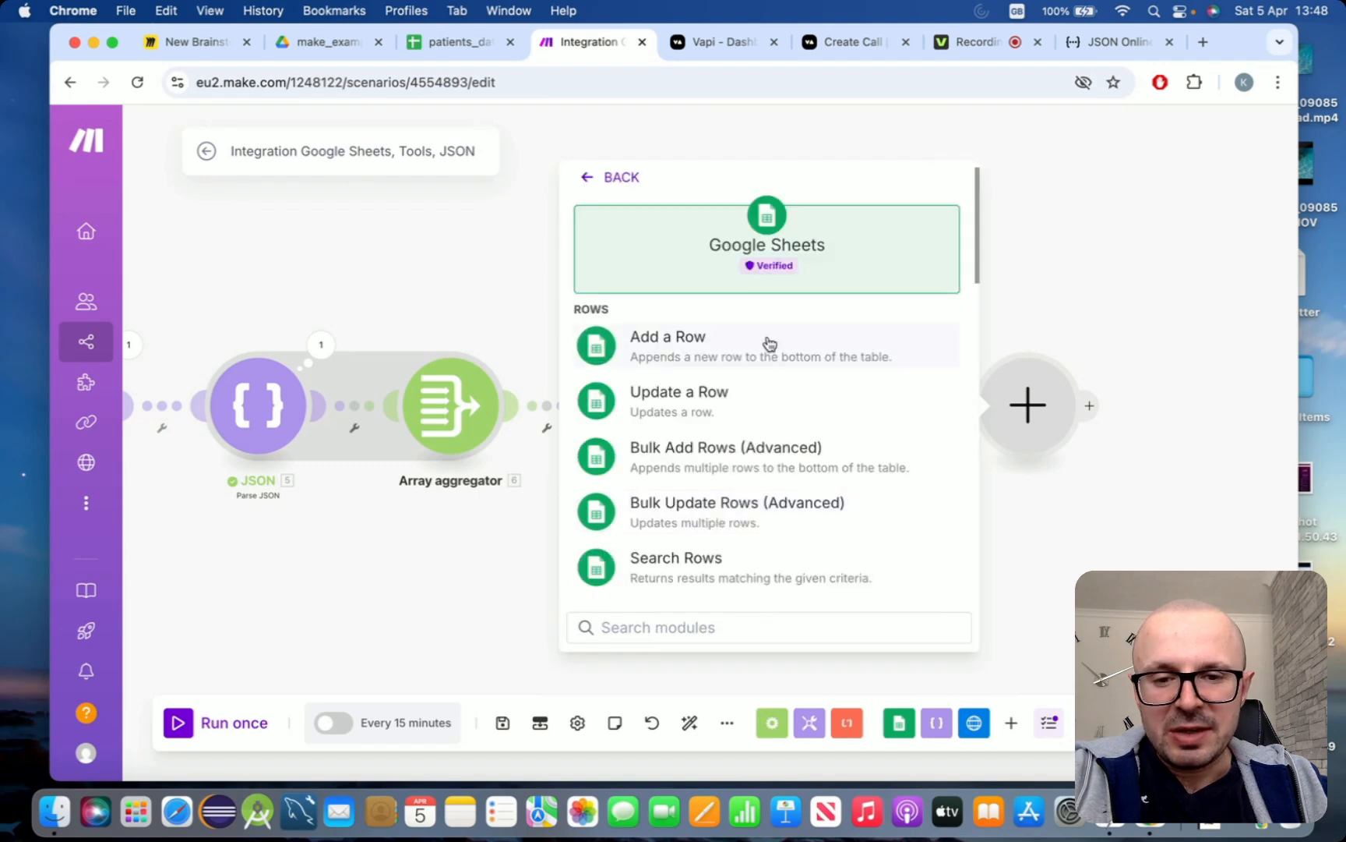
click(697, 394)
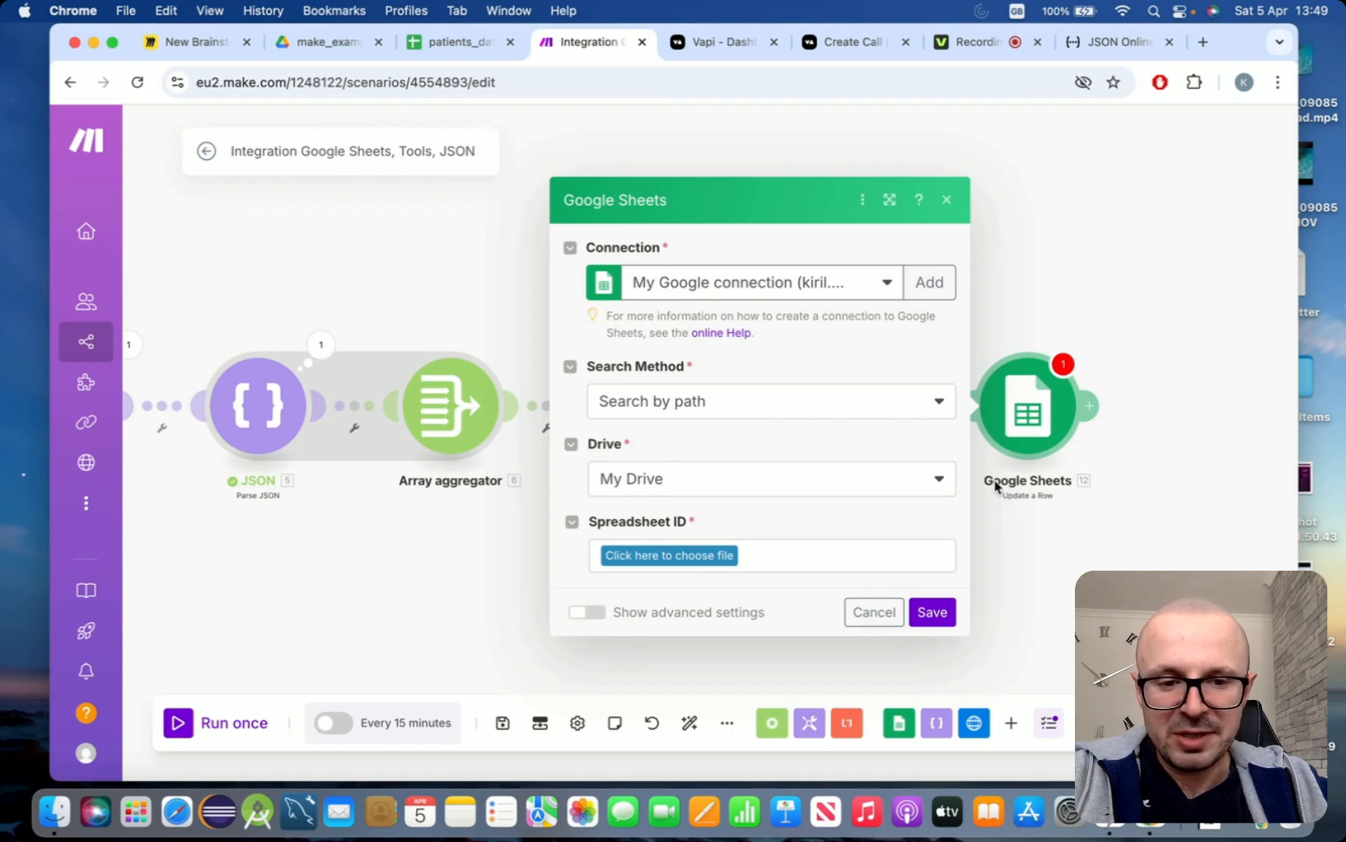
Point the new Google Sheets module to Sheet1 of the patients_data spreadsheet in the make_examples folder
click(720, 554)
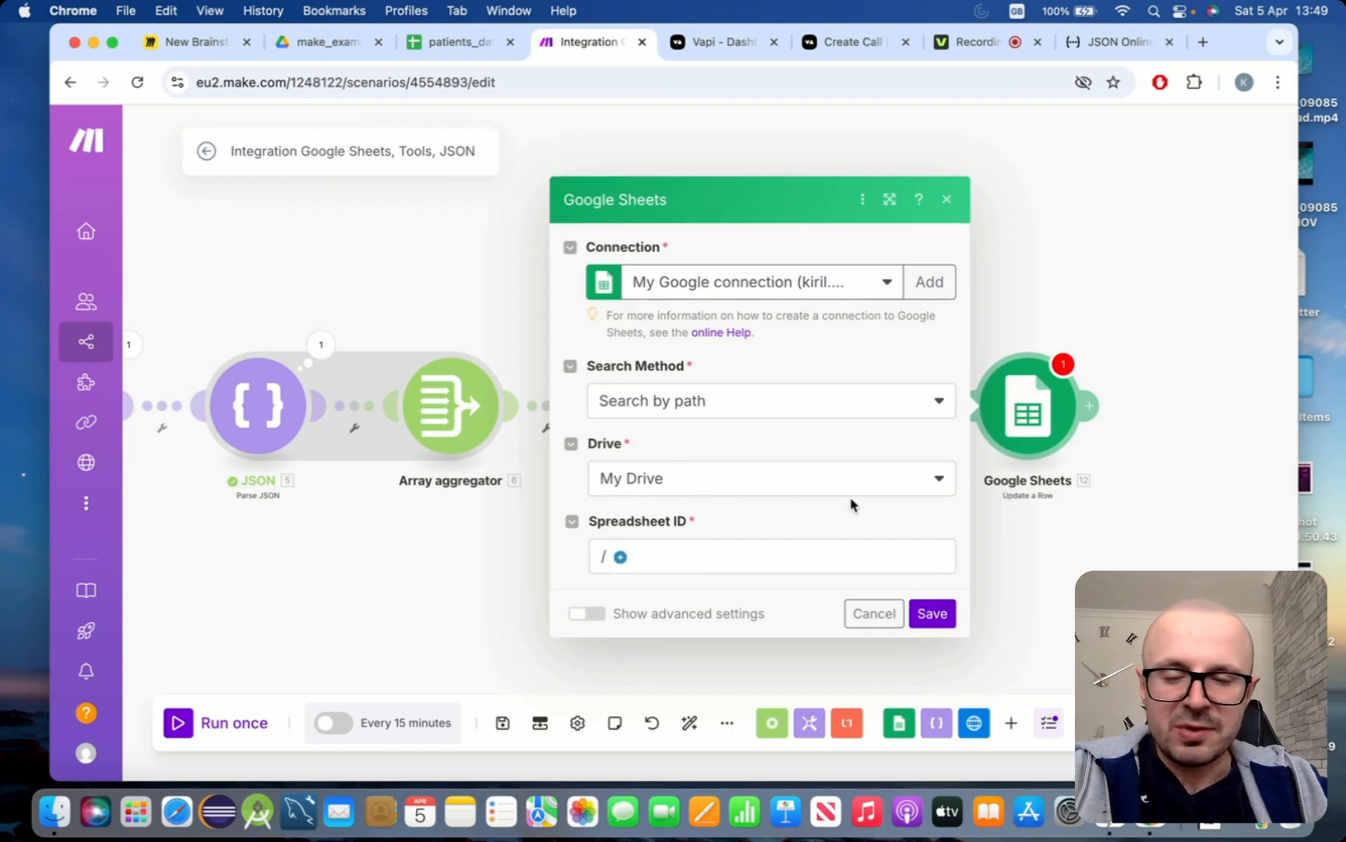
click(620, 554)
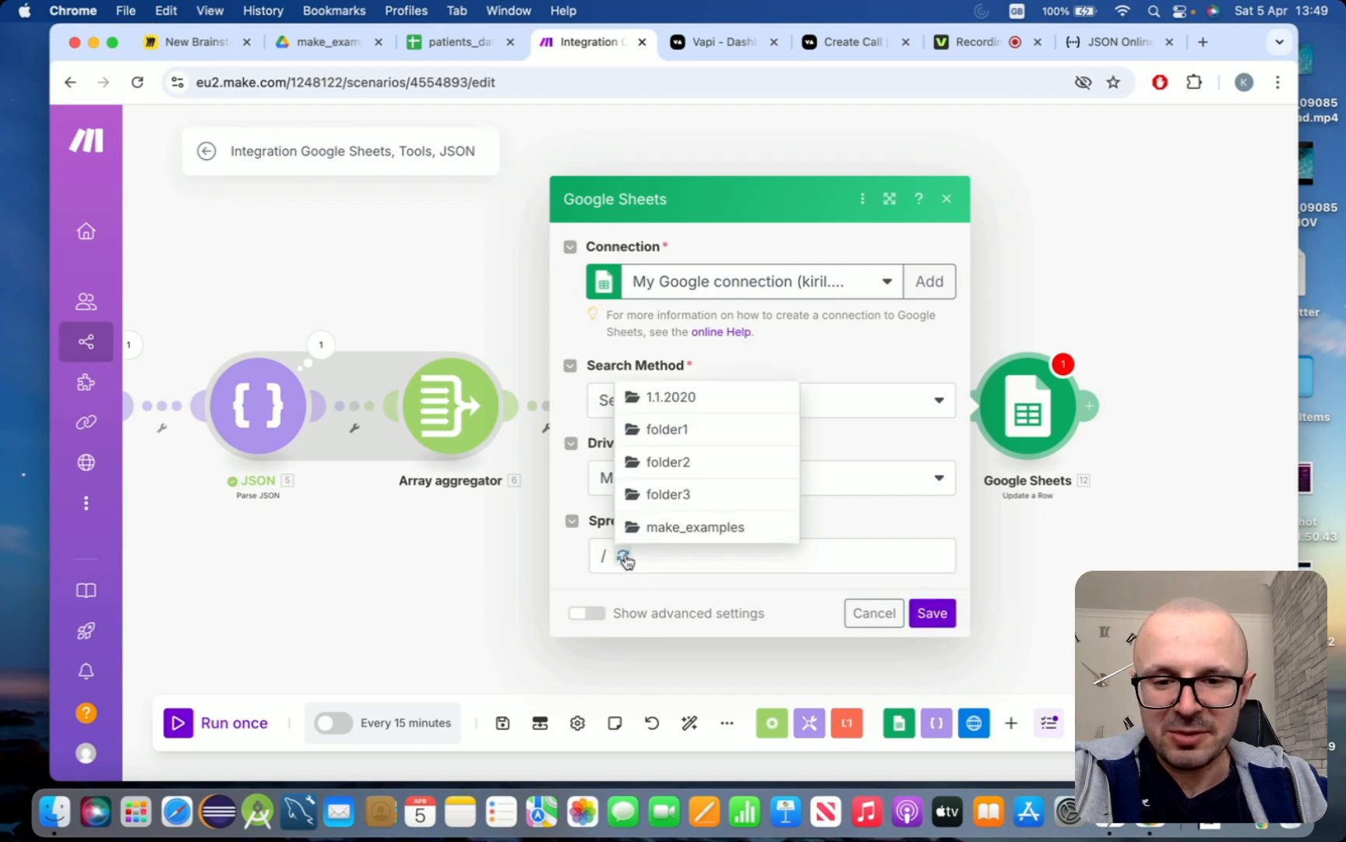
click(692, 528)
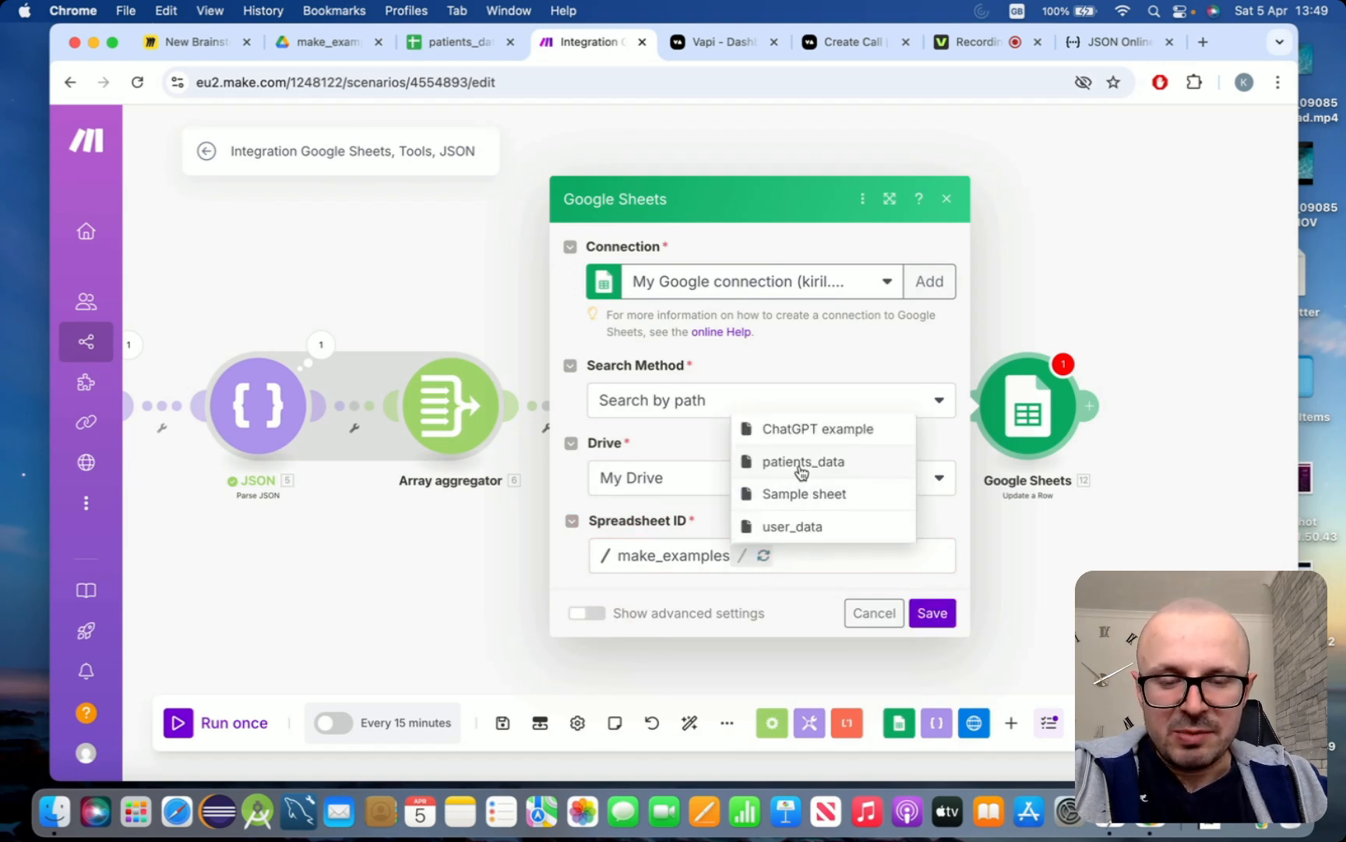
click(800, 466)
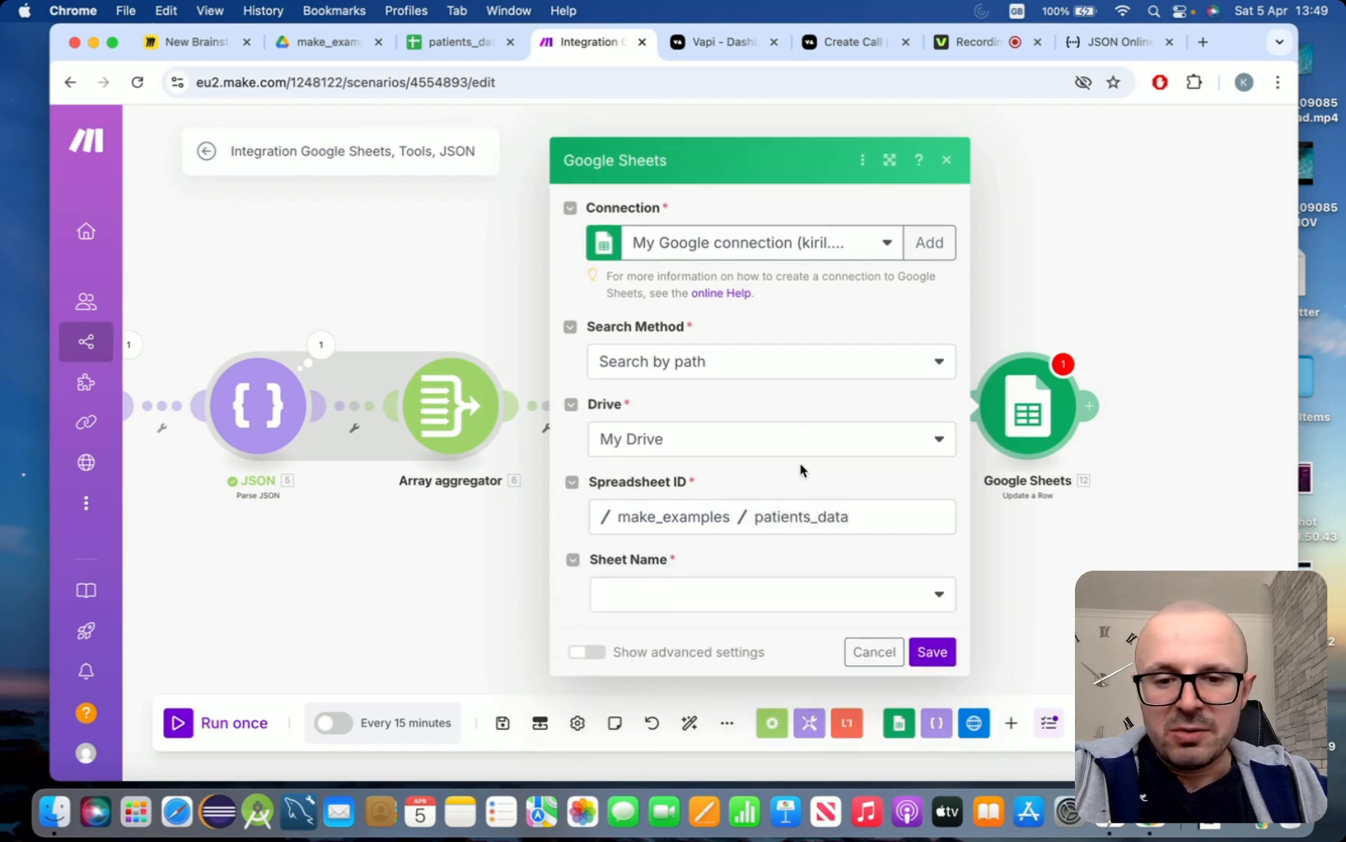
click(879, 592)
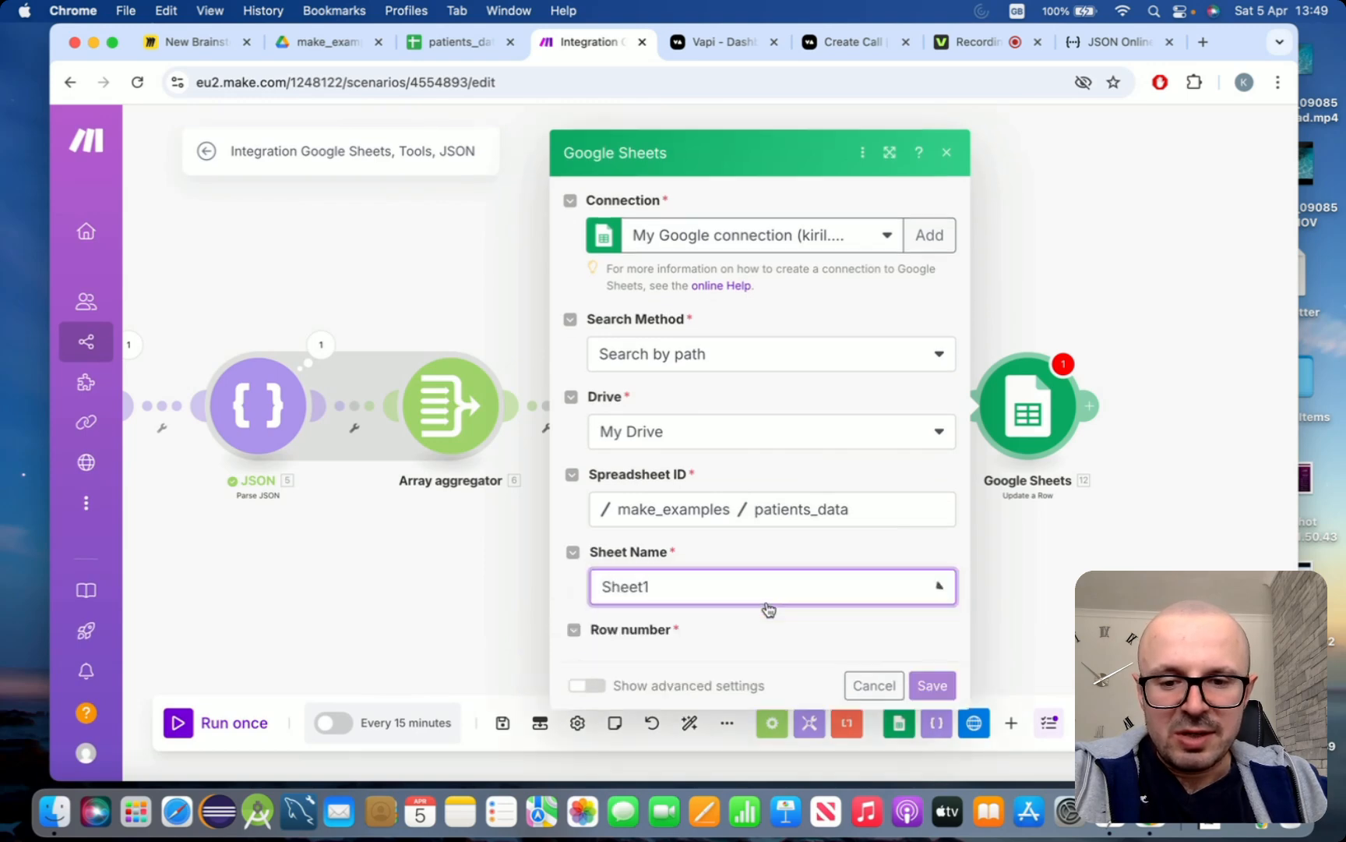
Map the module's row number to the Row number output of the Iterator
scroll(767, 607, down, 3)
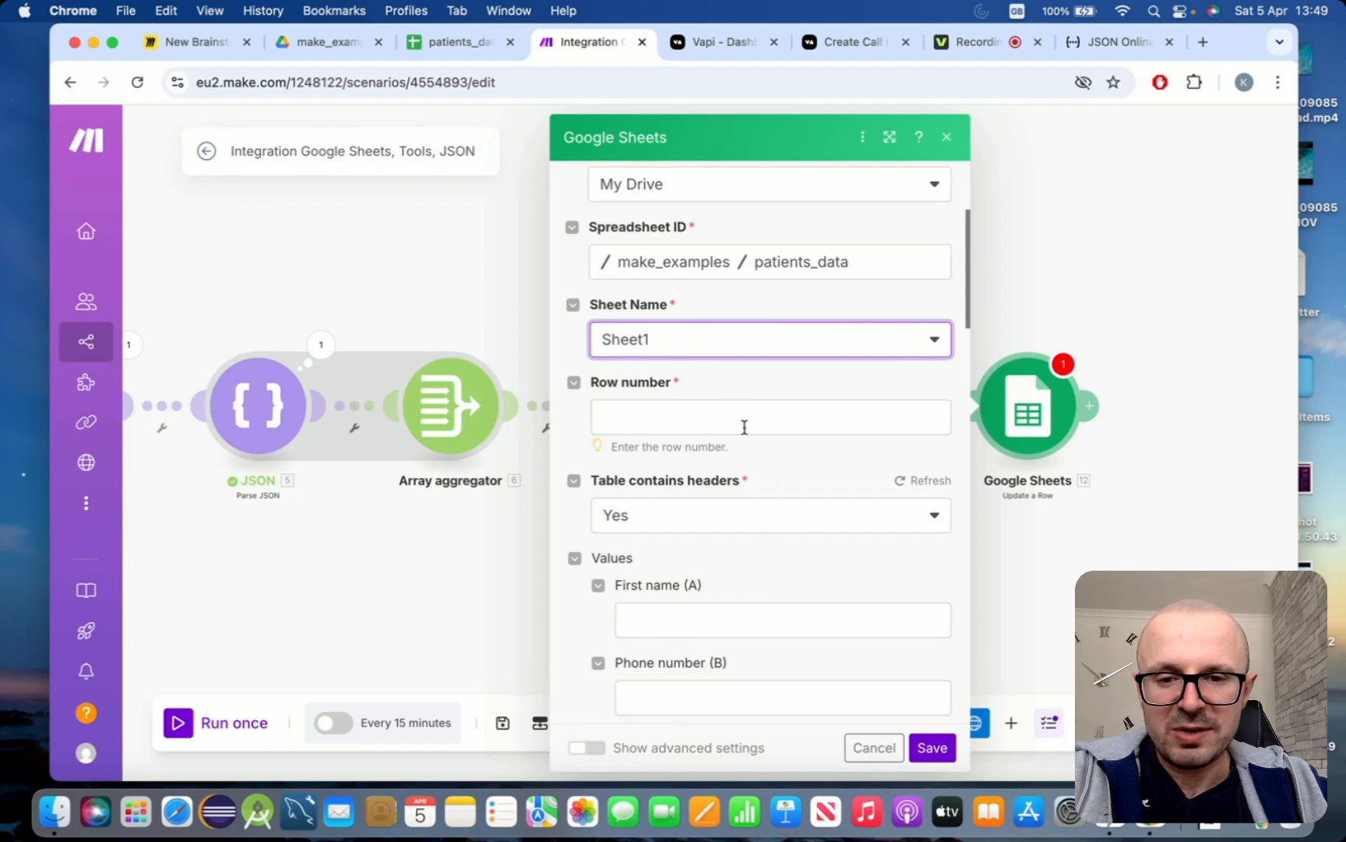
click(680, 405)
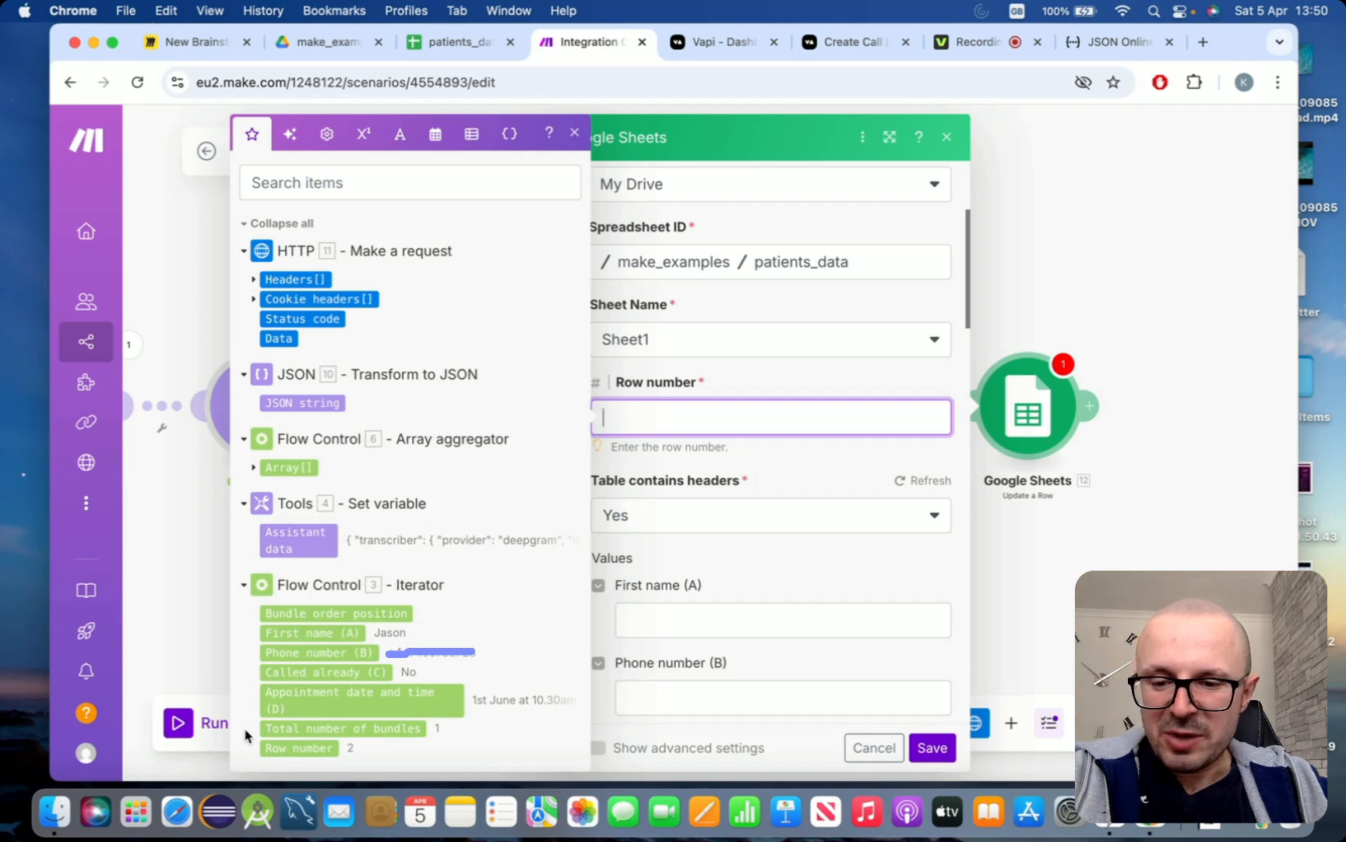
click(300, 749)
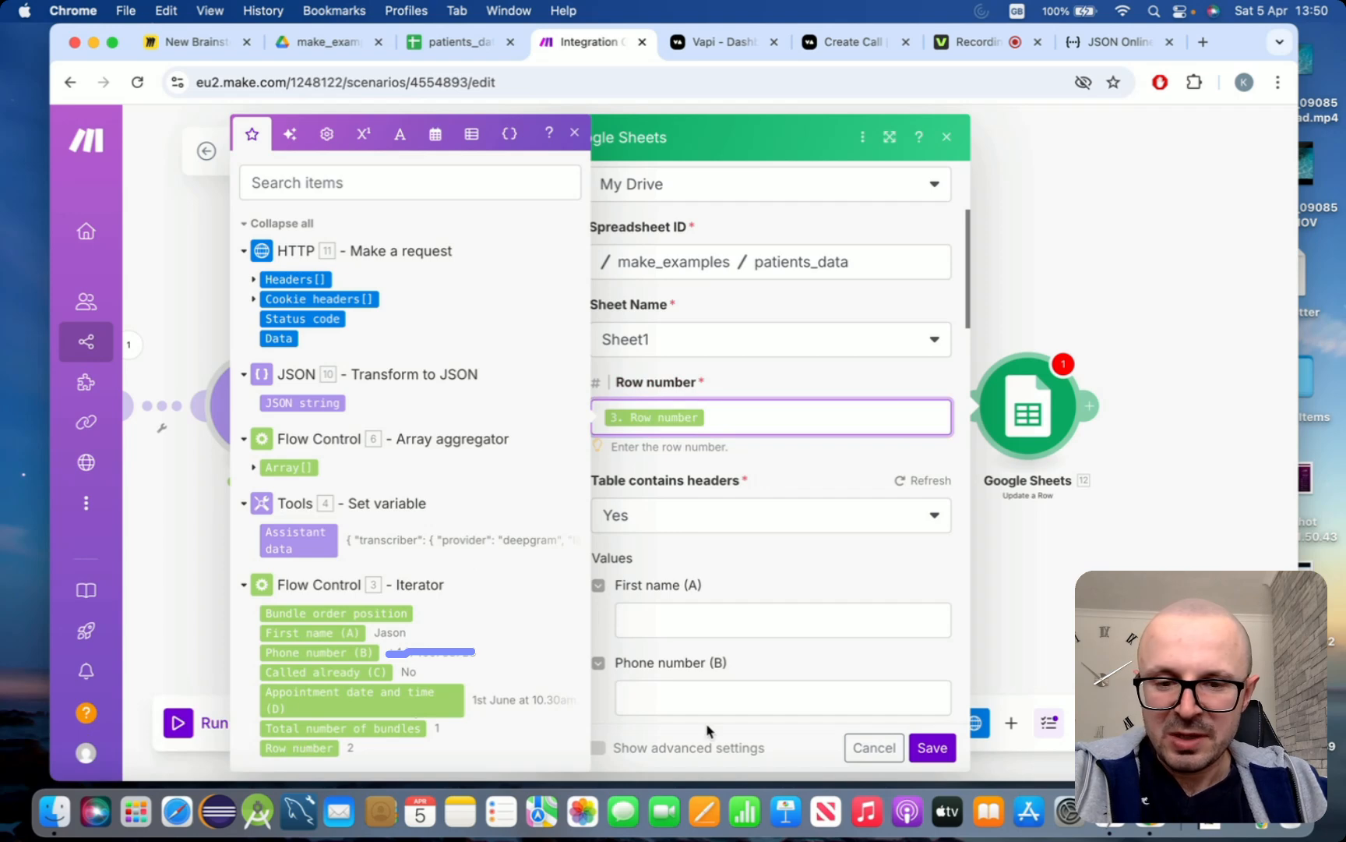
click(870, 572)
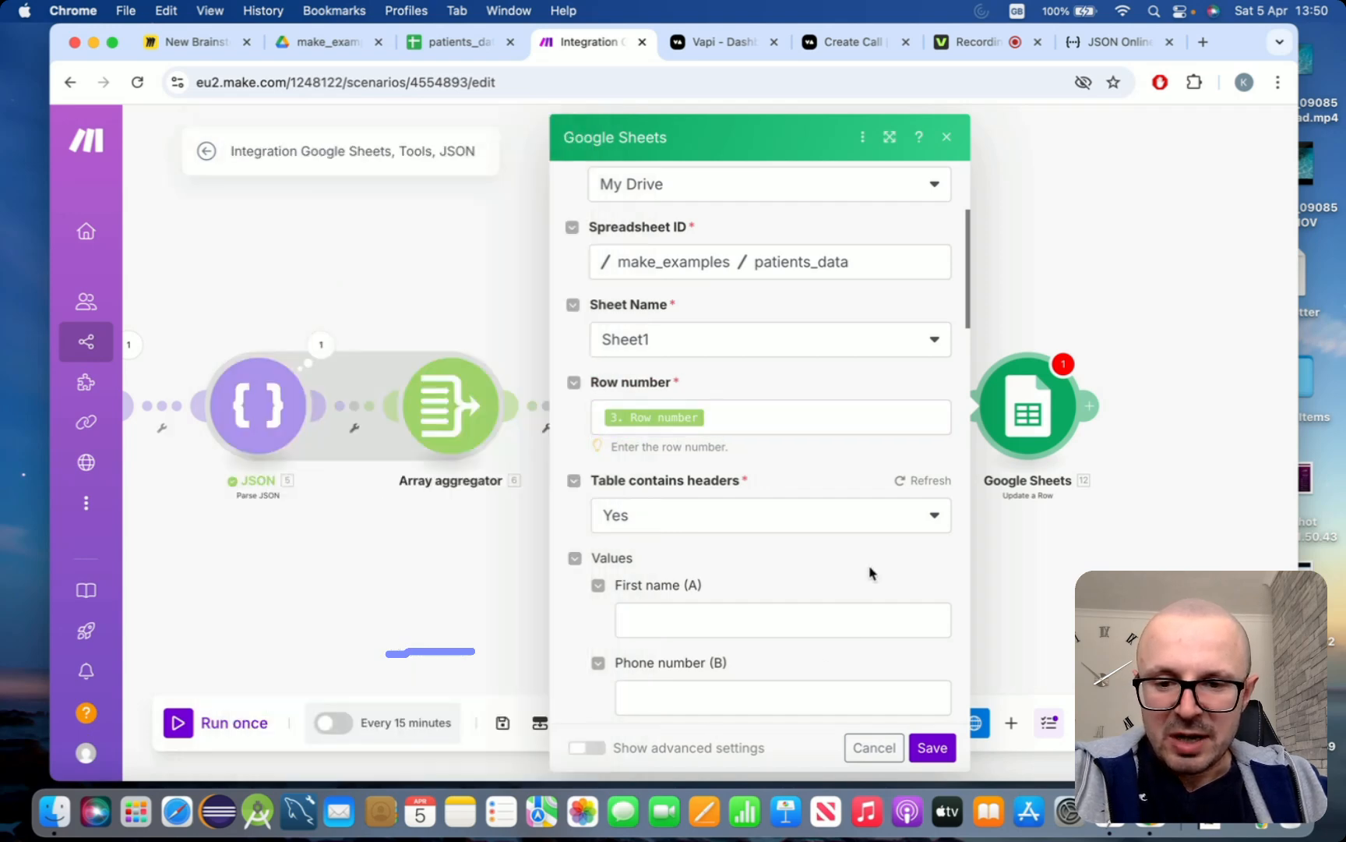
Set the "Called already (C)" value of the updated row to Yes and save the module's settings
scroll(870, 573, down, 5)
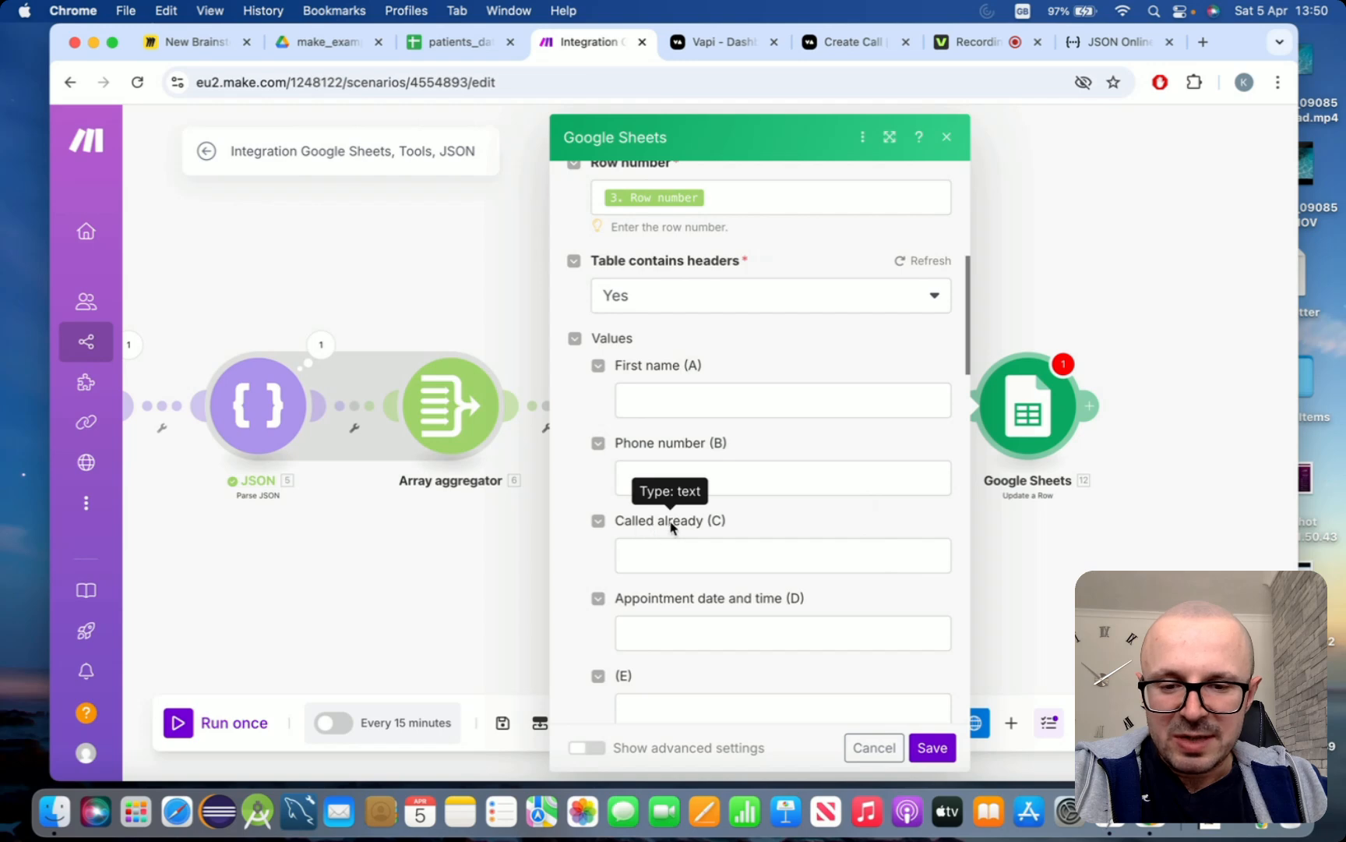
click(677, 546)
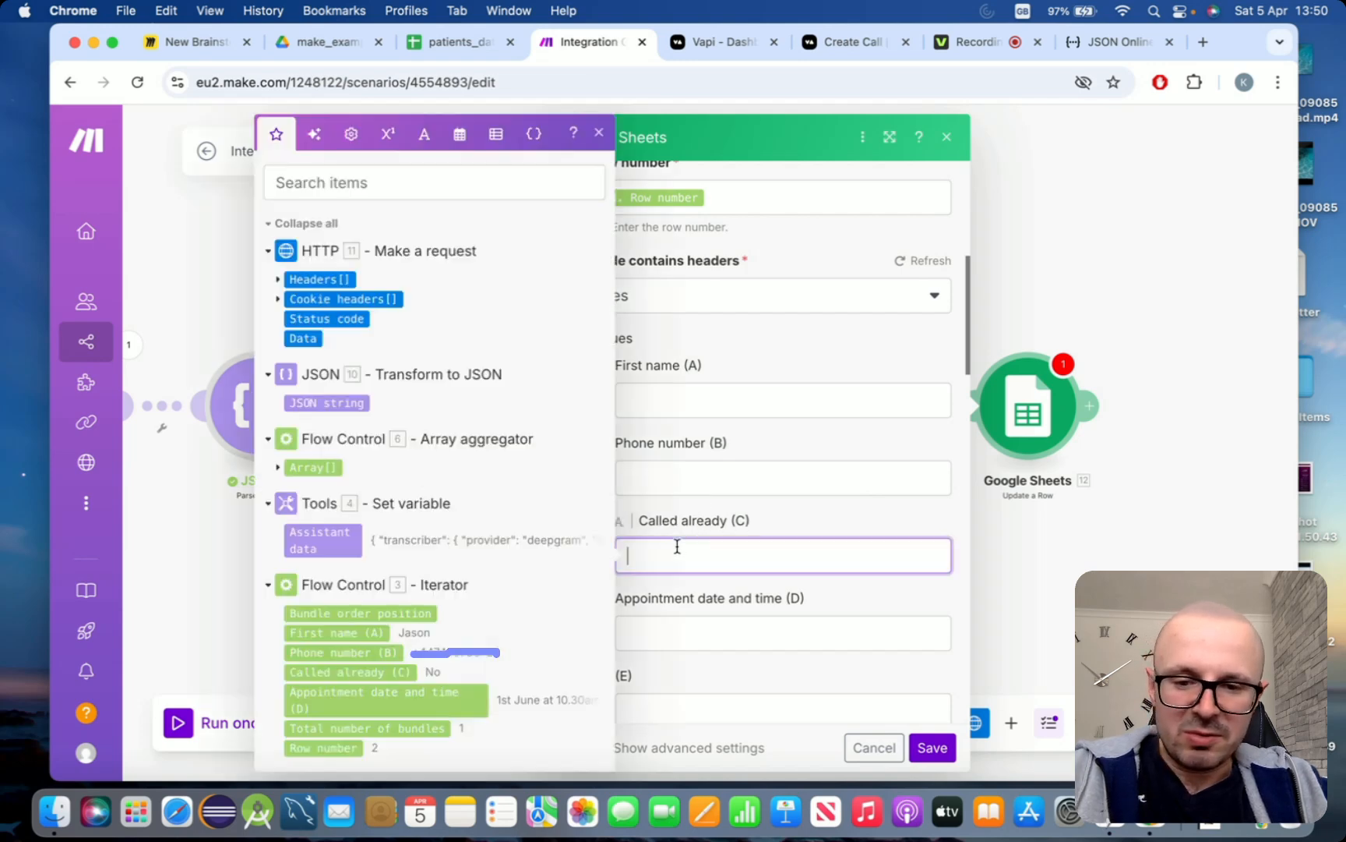
text(Yes)
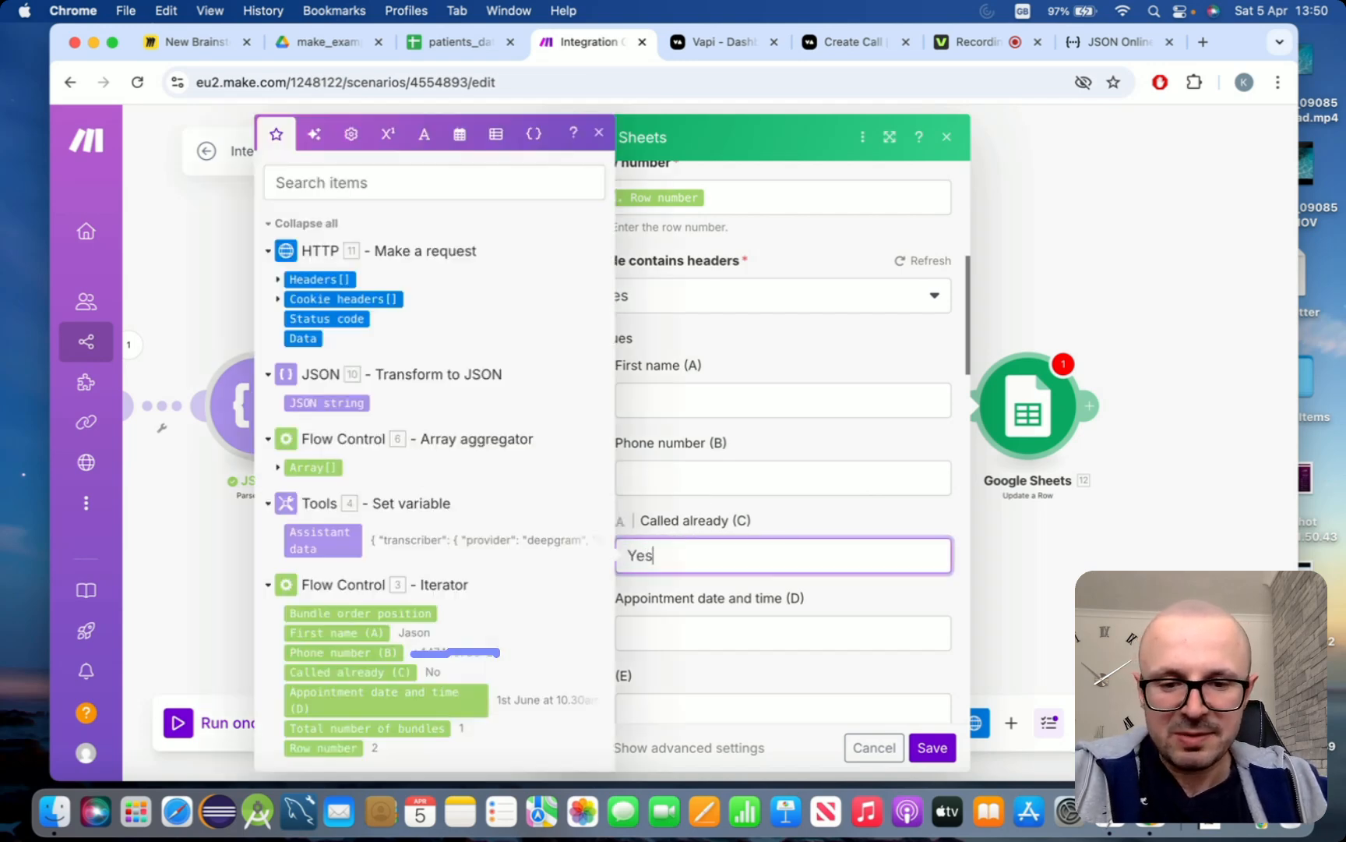
click(929, 510)
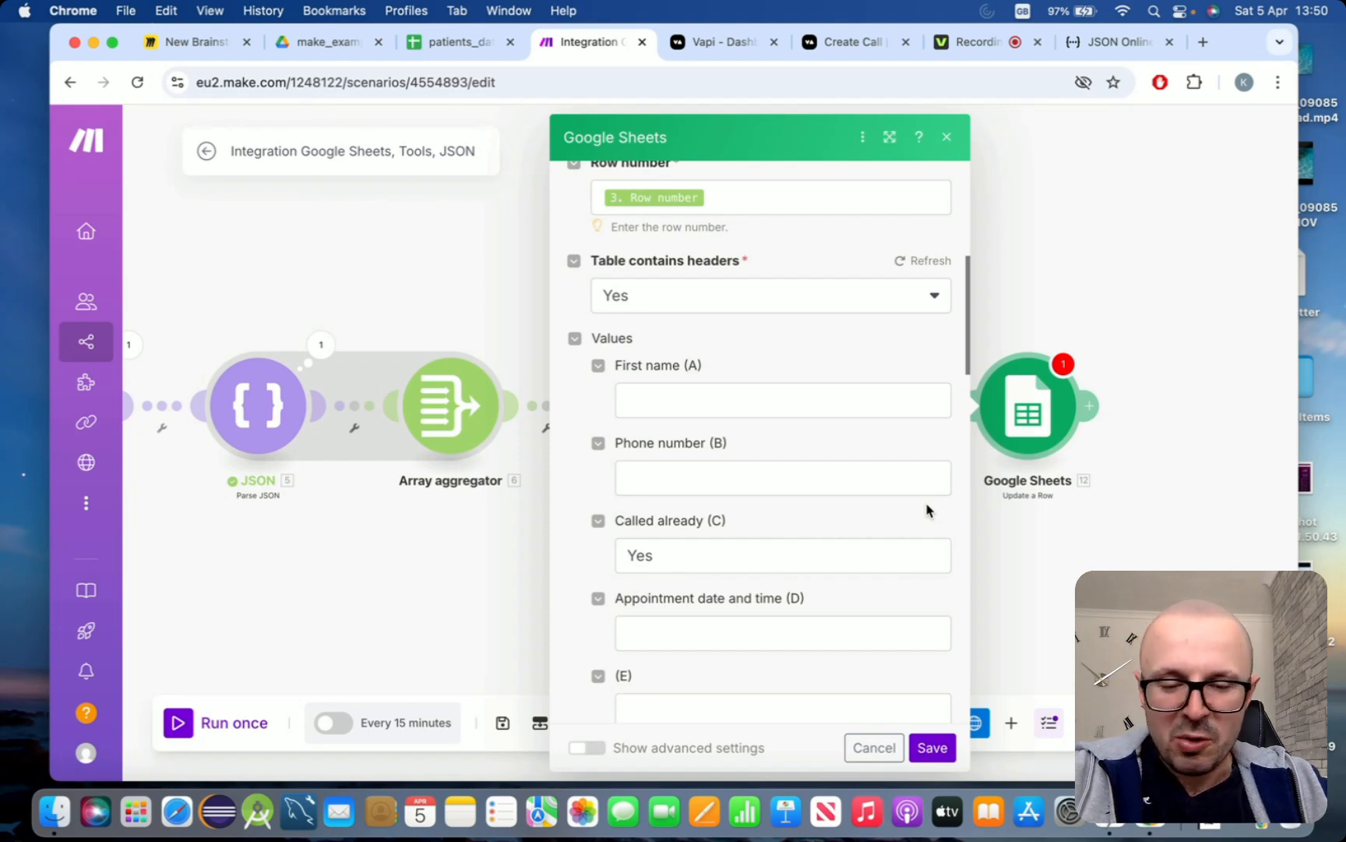
scroll(928, 510, down, 5)
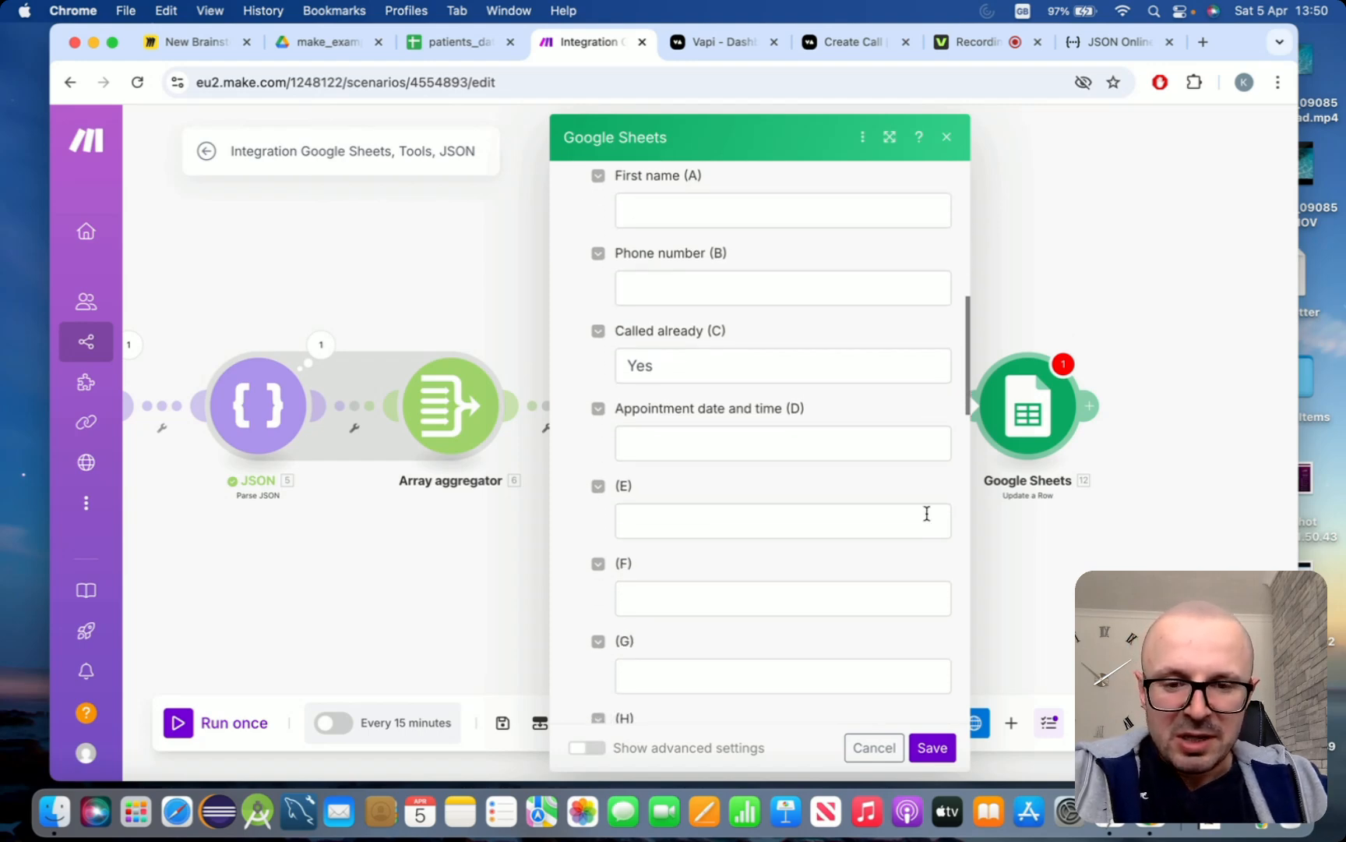
scroll(928, 513, up, 4)
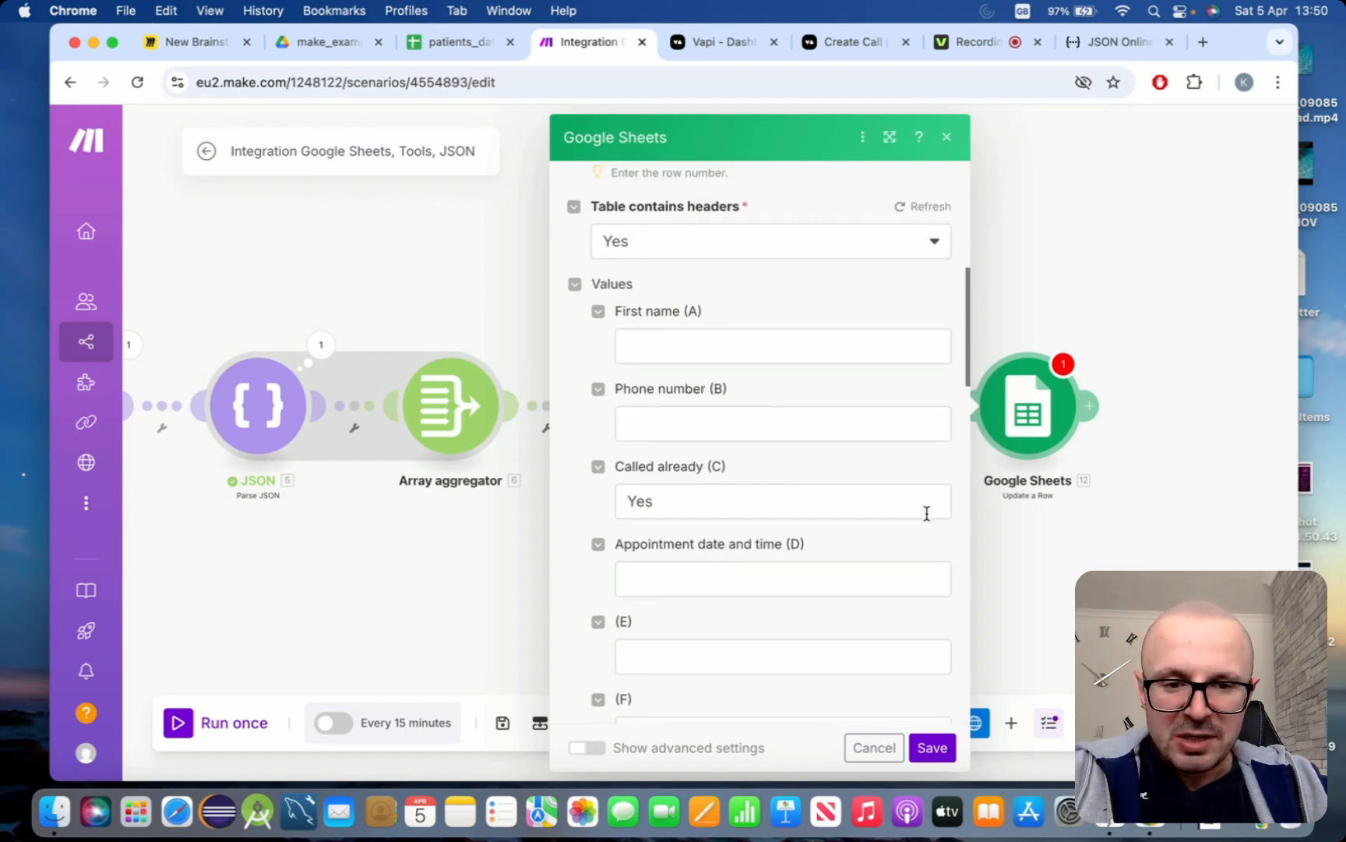
click(935, 757)
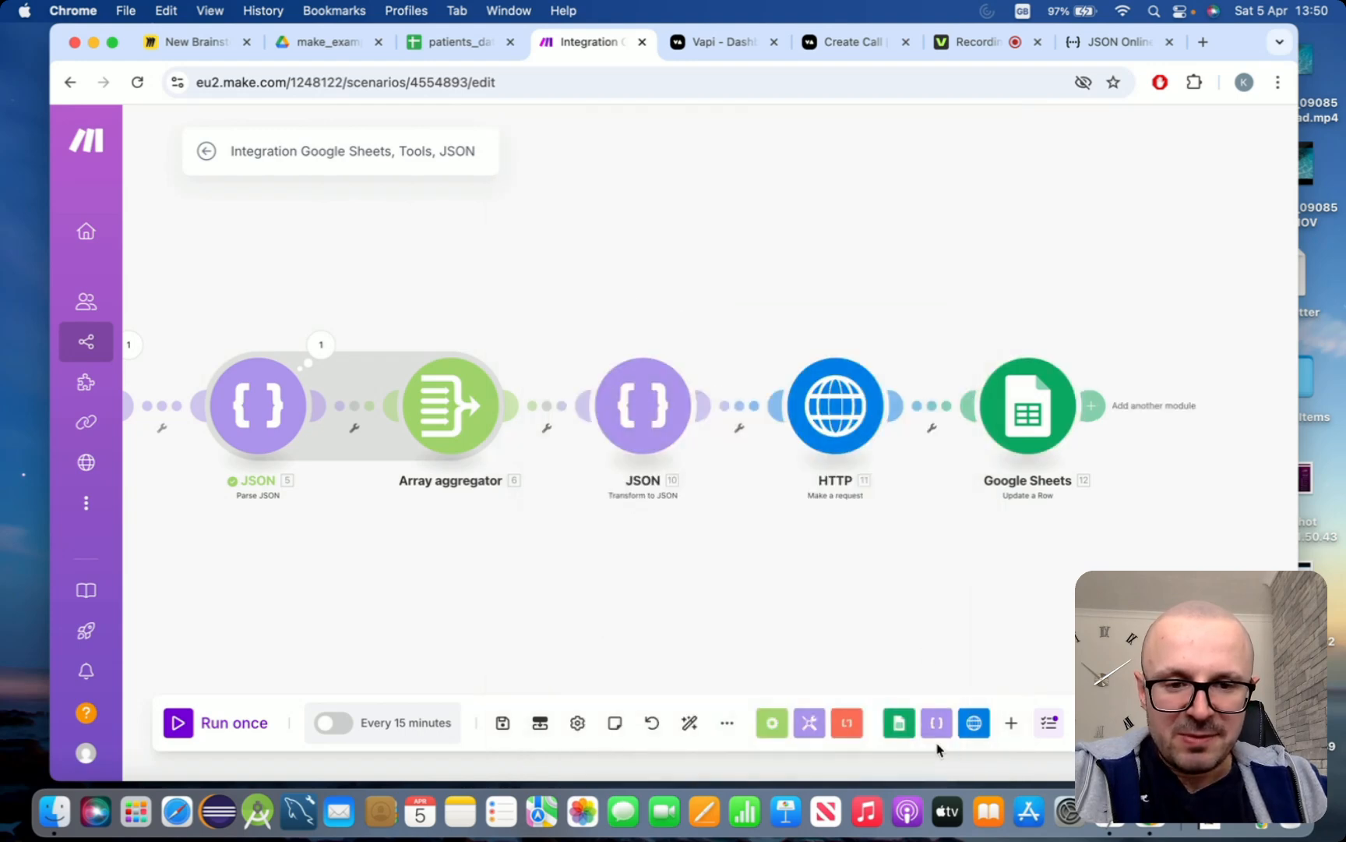
Run the complete scenario once, from the Google Sheets row search to the row update
scroll(921, 607, down, 5)
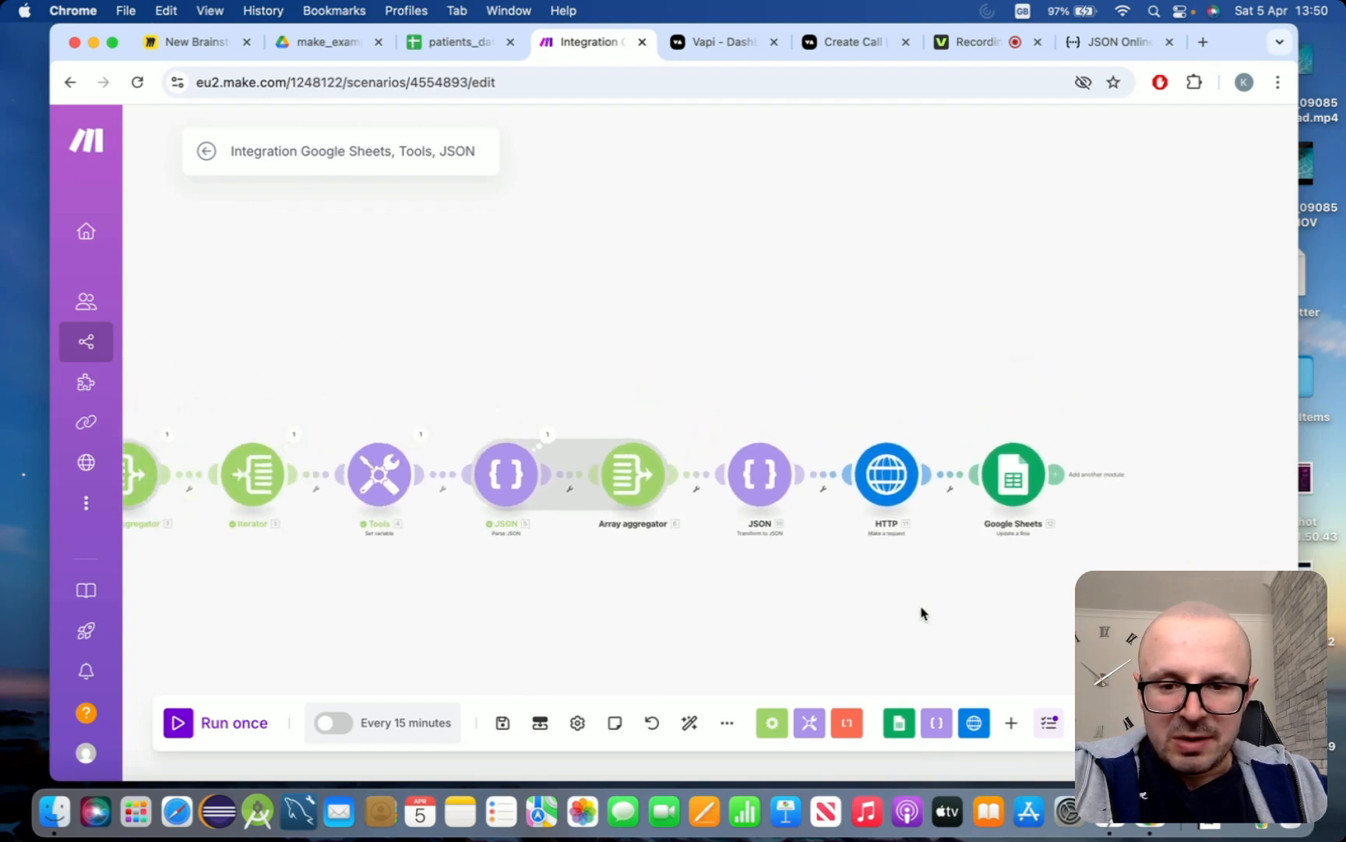
drag(880, 637, 996, 535)
scroll(1019, 526, down, 3)
scroll(1020, 526, up, 2)
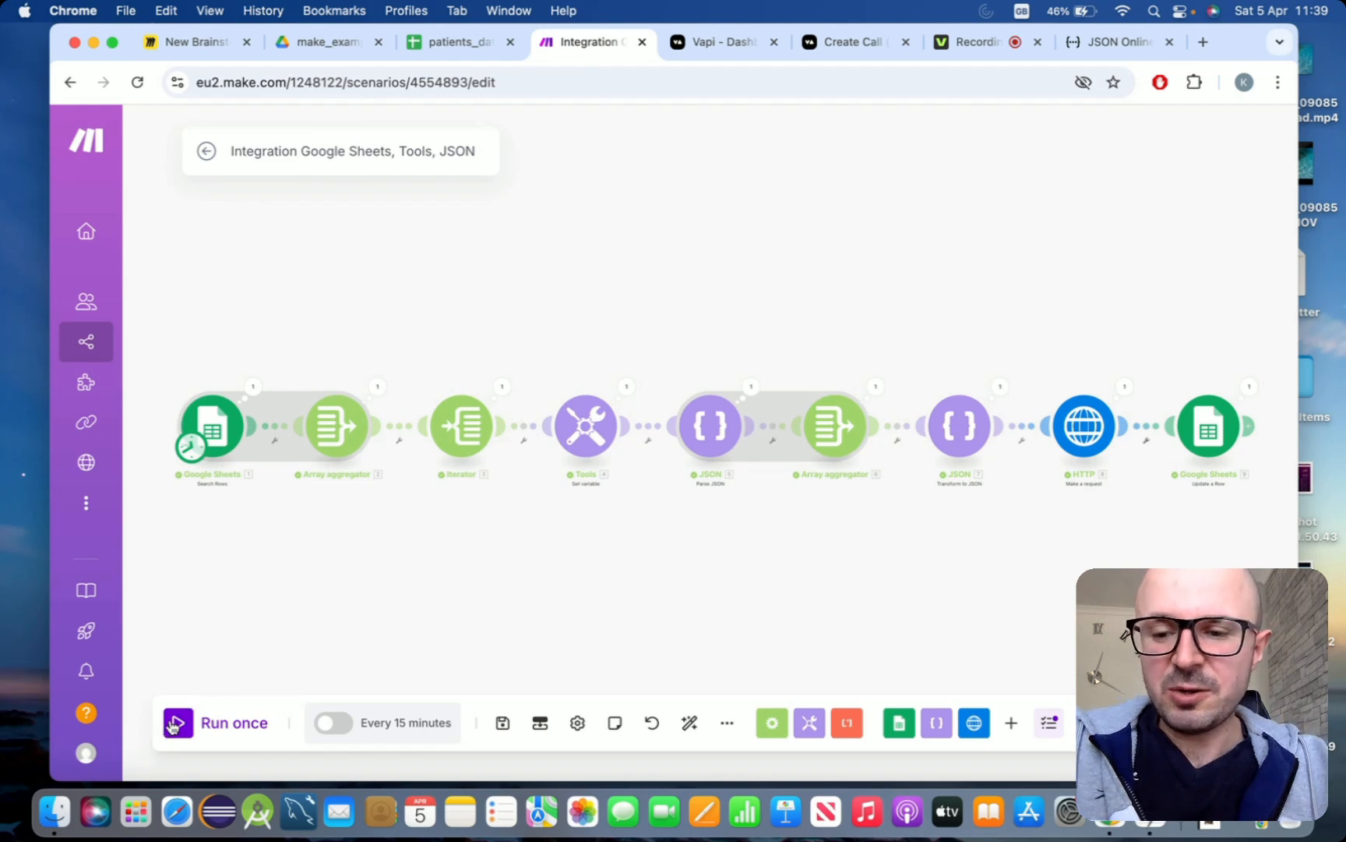
click(173, 725)
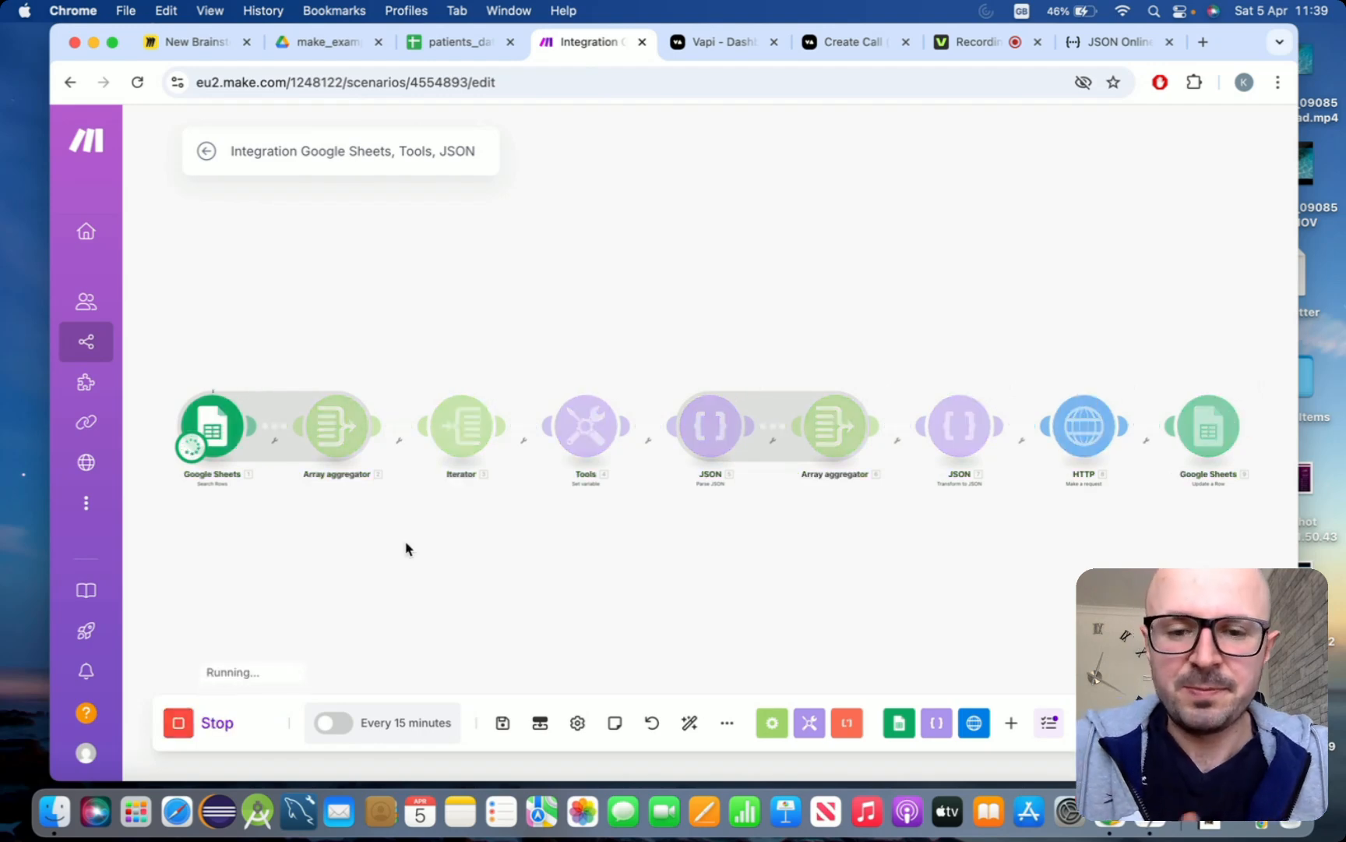